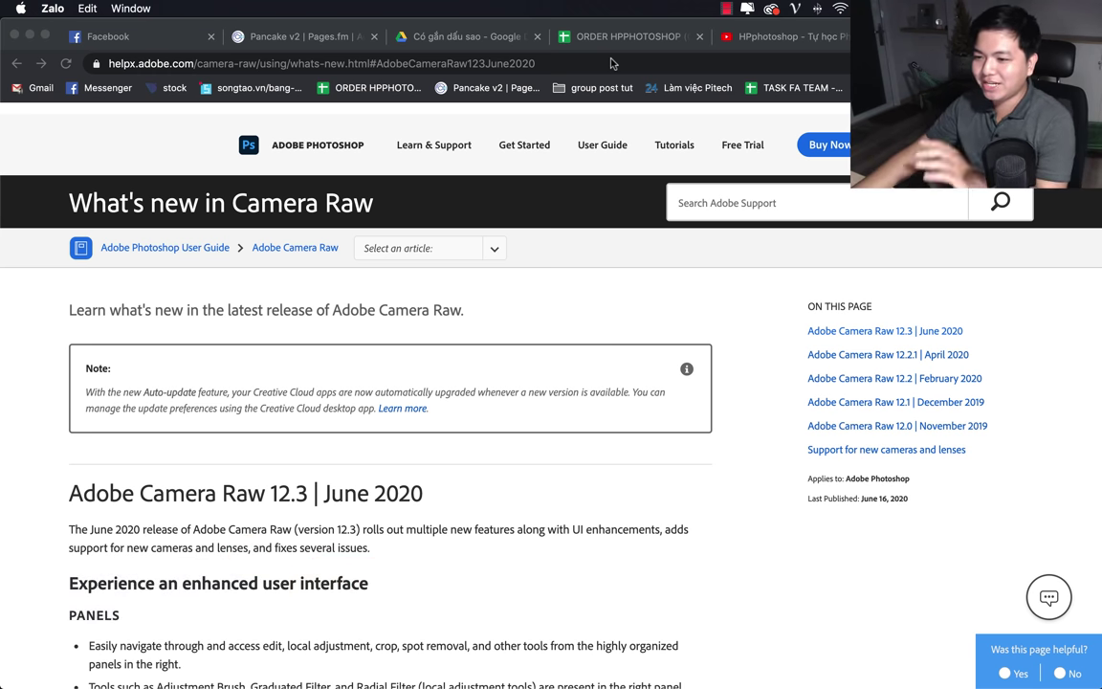
Search Google for 'download camera raw' from Chrome's address bar.
{"action": "left_click", "coordinate": [612, 64]}
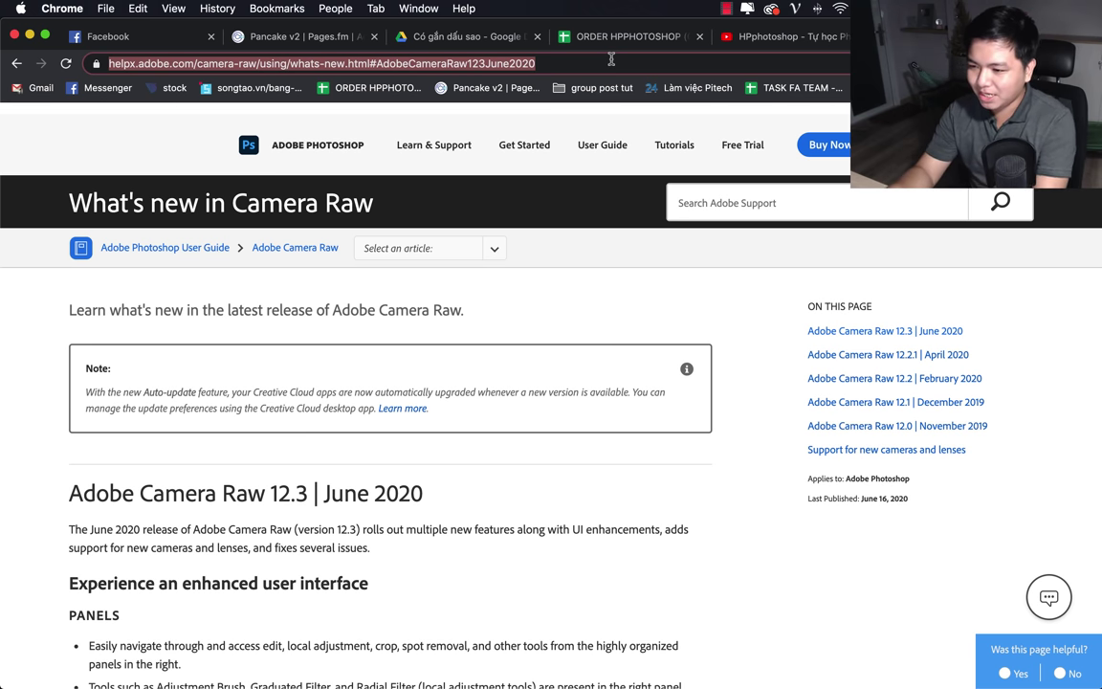
{"action": "type", "text": "download"}
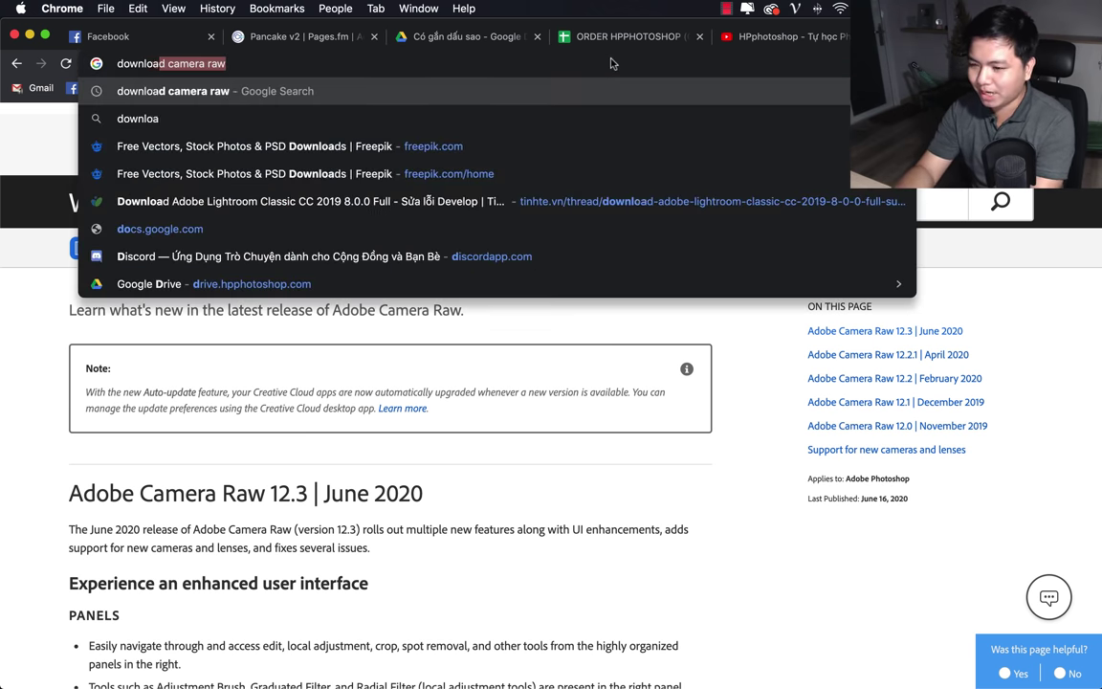
{"action": "key", "text": "Return"}
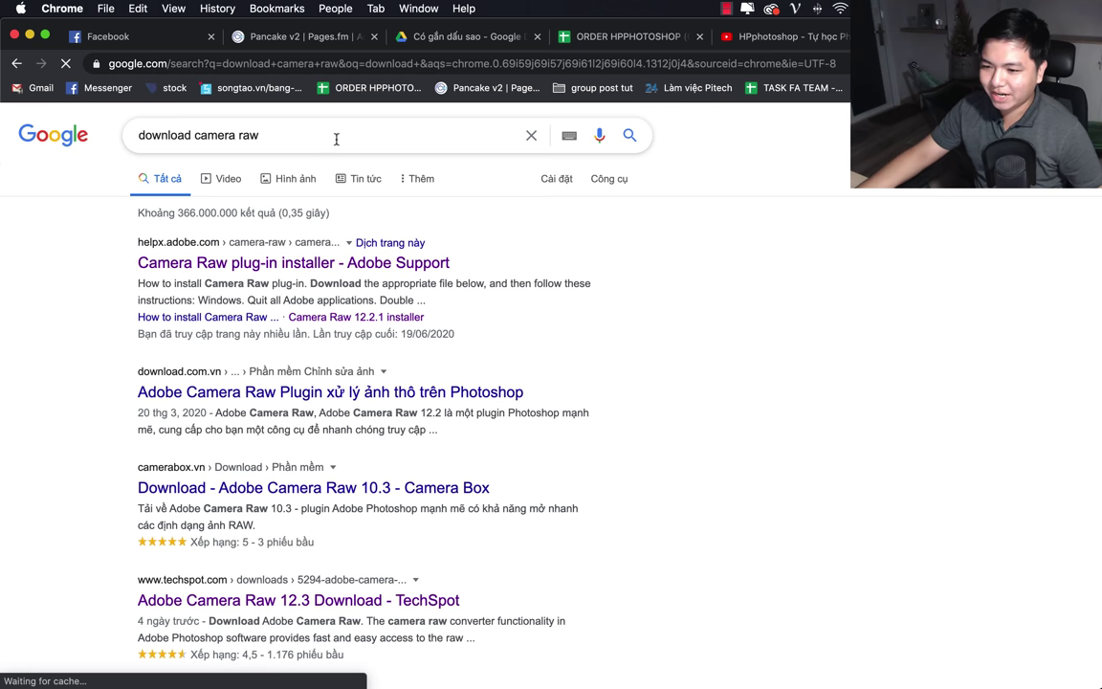
{"action": "left_click", "coordinate": [336, 139]}
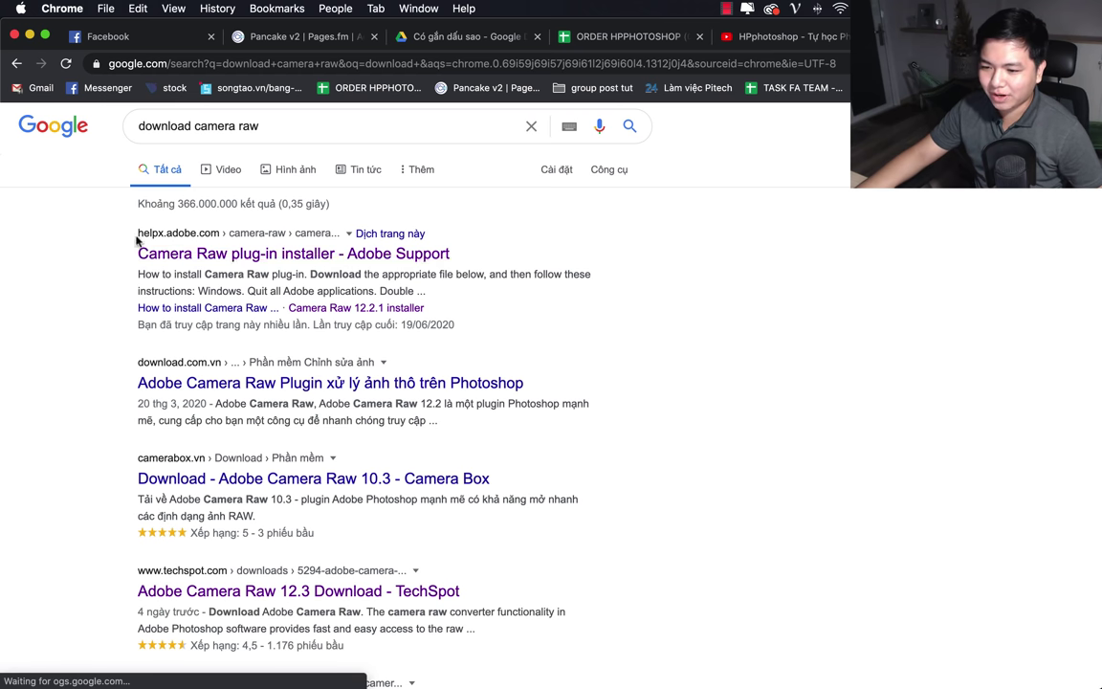
Open Adobe's Camera Raw installer page and download the 12.3 macOS installer CameraRaw_12_3_mac.dmg.
{"action": "left_click", "coordinate": [235, 256]}
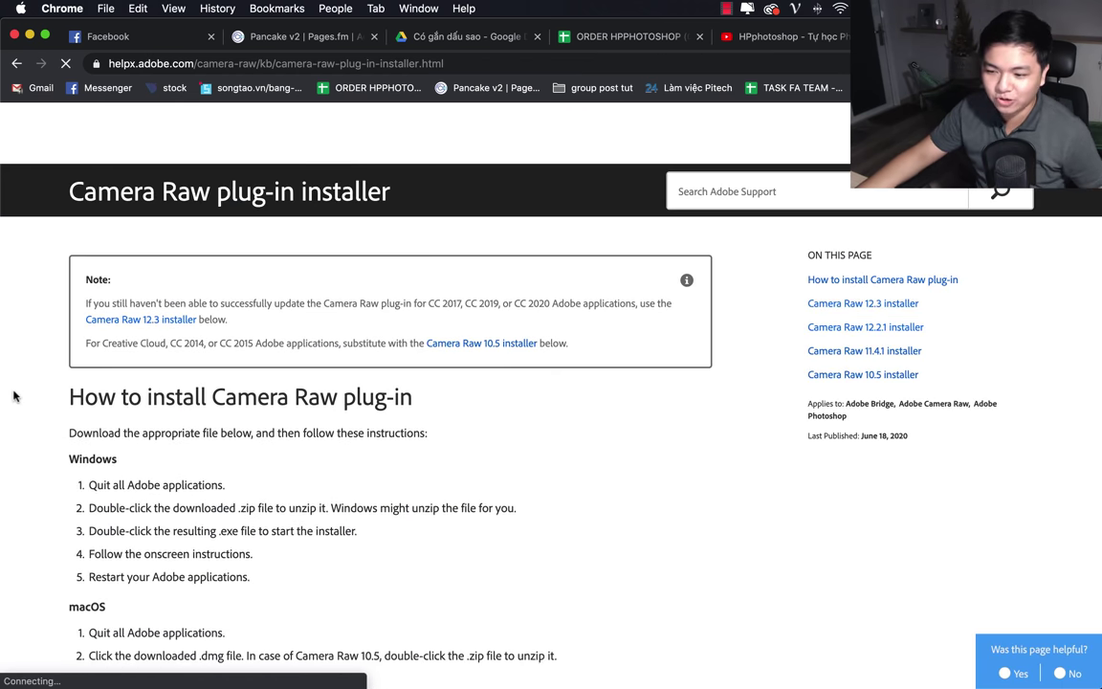
{"action": "scroll", "coordinate": [14, 397], "scroll_direction": "down", "scroll_amount": 3}
{"action": "scroll", "coordinate": [13, 397], "scroll_direction": "down", "scroll_amount": 1}
{"action": "scroll", "coordinate": [13, 394], "scroll_direction": "down", "scroll_amount": 1}
{"action": "scroll", "coordinate": [13, 395], "scroll_direction": "down", "scroll_amount": 3}
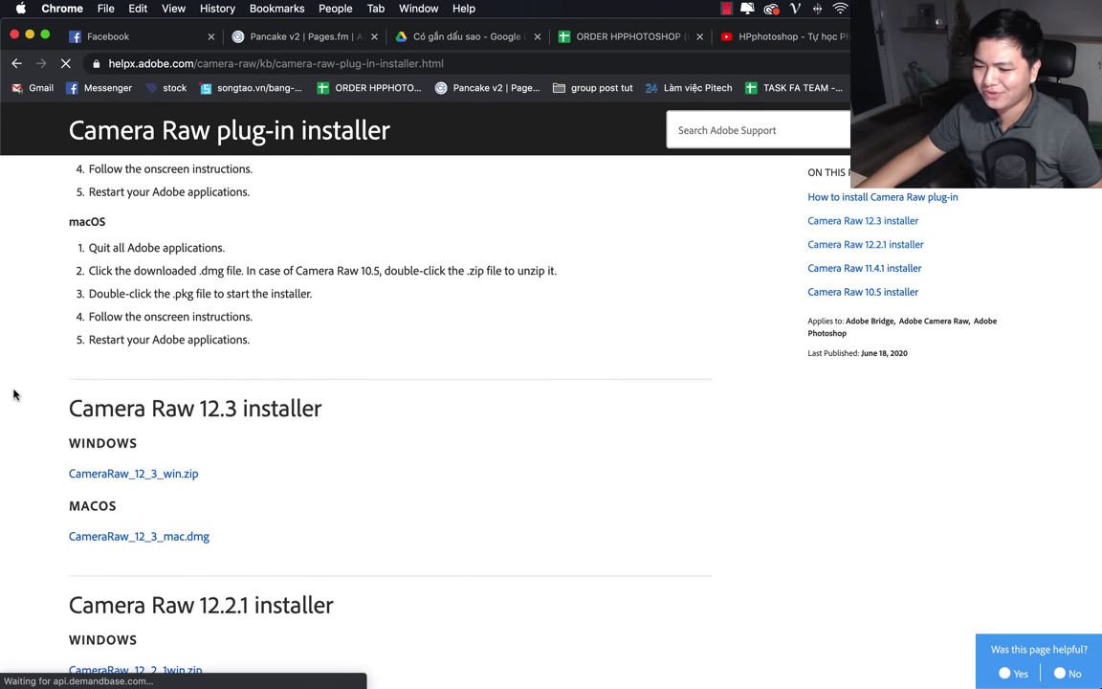
{"action": "scroll", "coordinate": [13, 394], "scroll_direction": "down", "scroll_amount": 2}
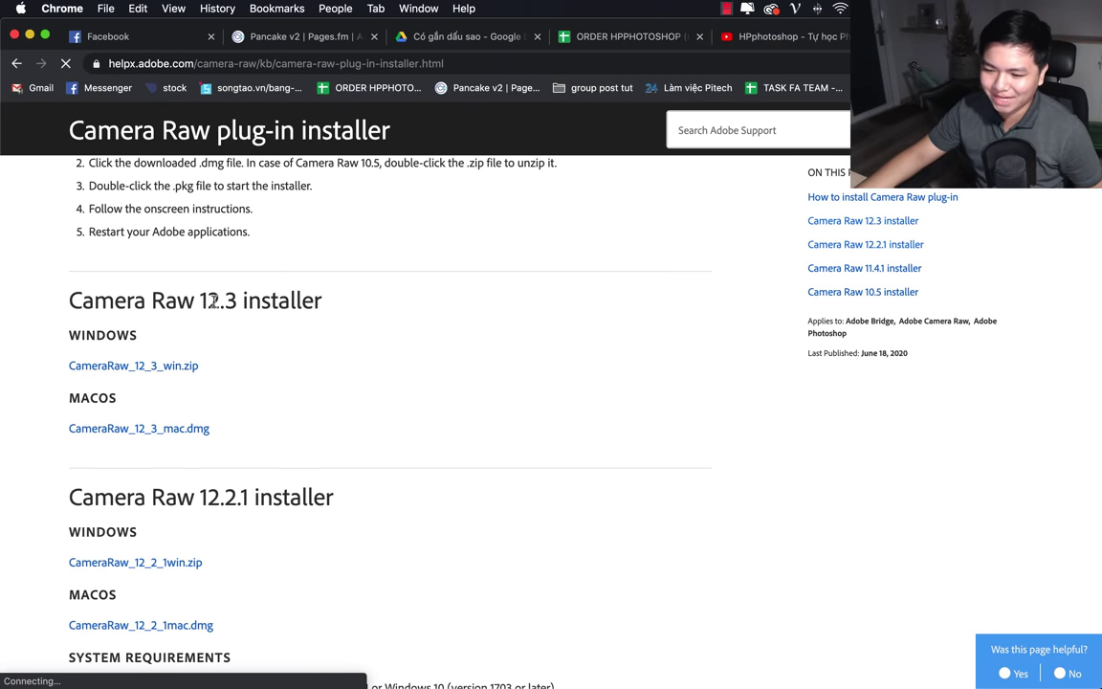
{"action": "scroll", "coordinate": [144, 325], "scroll_direction": "up", "scroll_amount": 2}
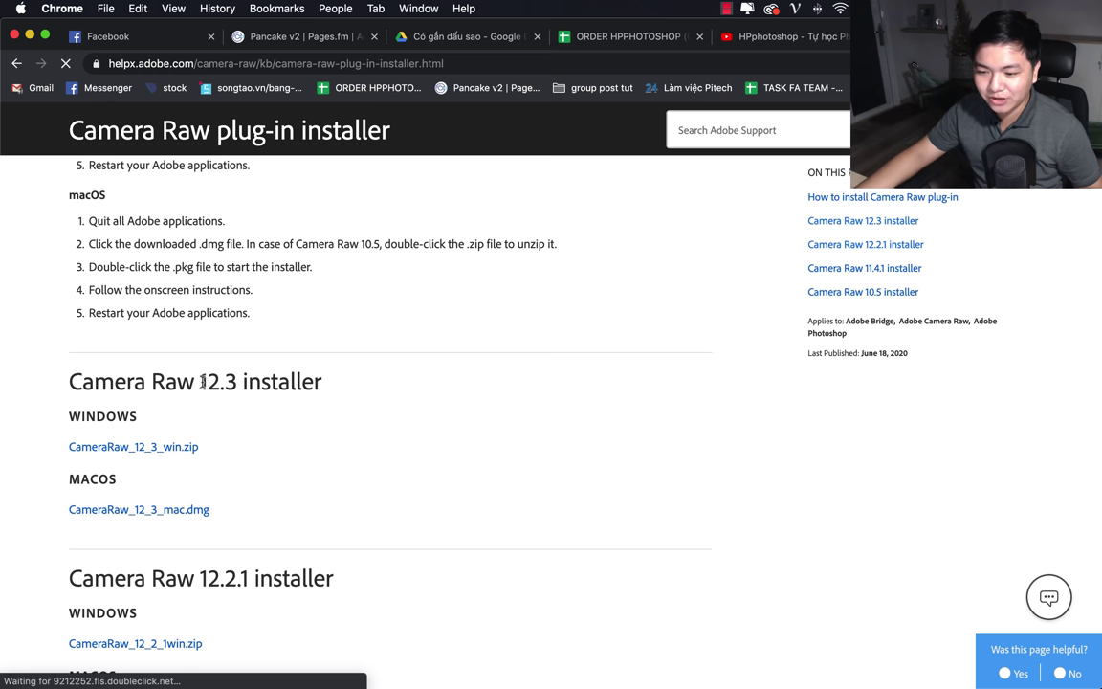
{"action": "left_click_drag", "start_coordinate": [200, 381], "coordinate": [323, 386]}
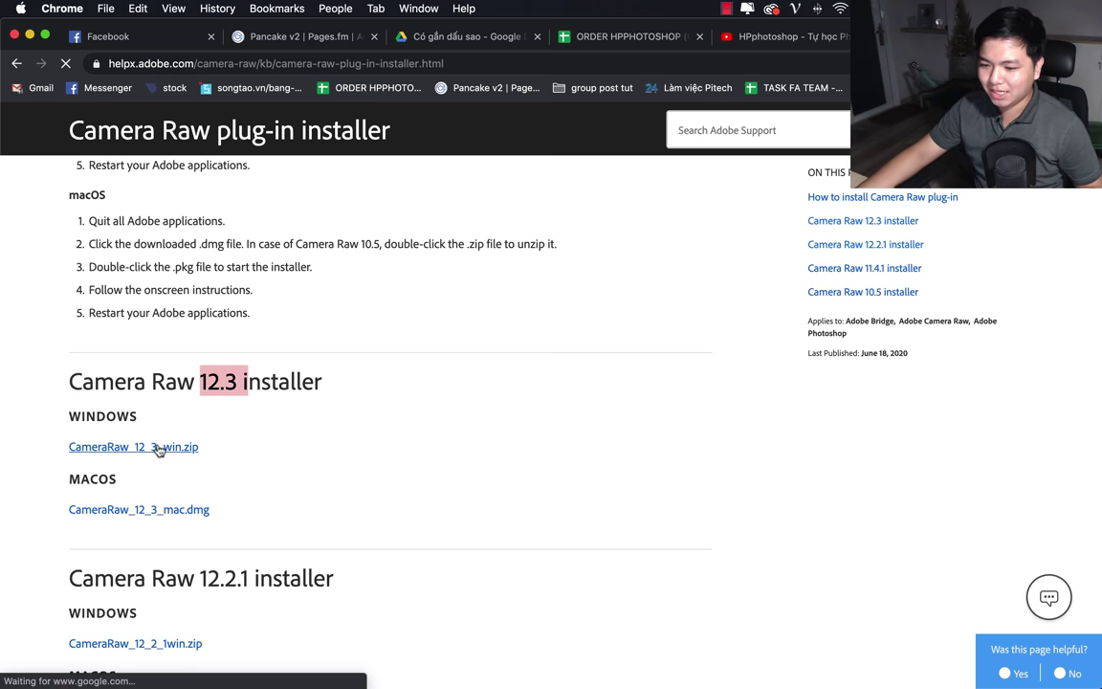
{"action": "left_click", "coordinate": [153, 510]}
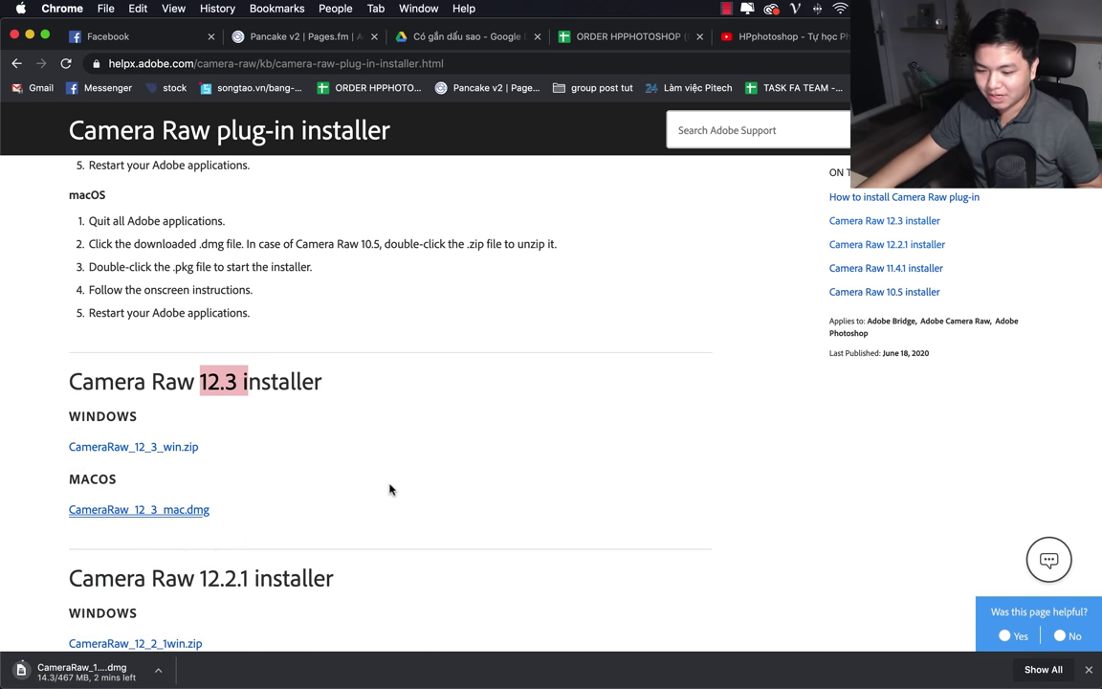
{"action": "scroll", "coordinate": [486, 394], "scroll_direction": "up", "scroll_amount": 2}
{"action": "scroll", "coordinate": [486, 394], "scroll_direction": "down", "scroll_amount": 2}
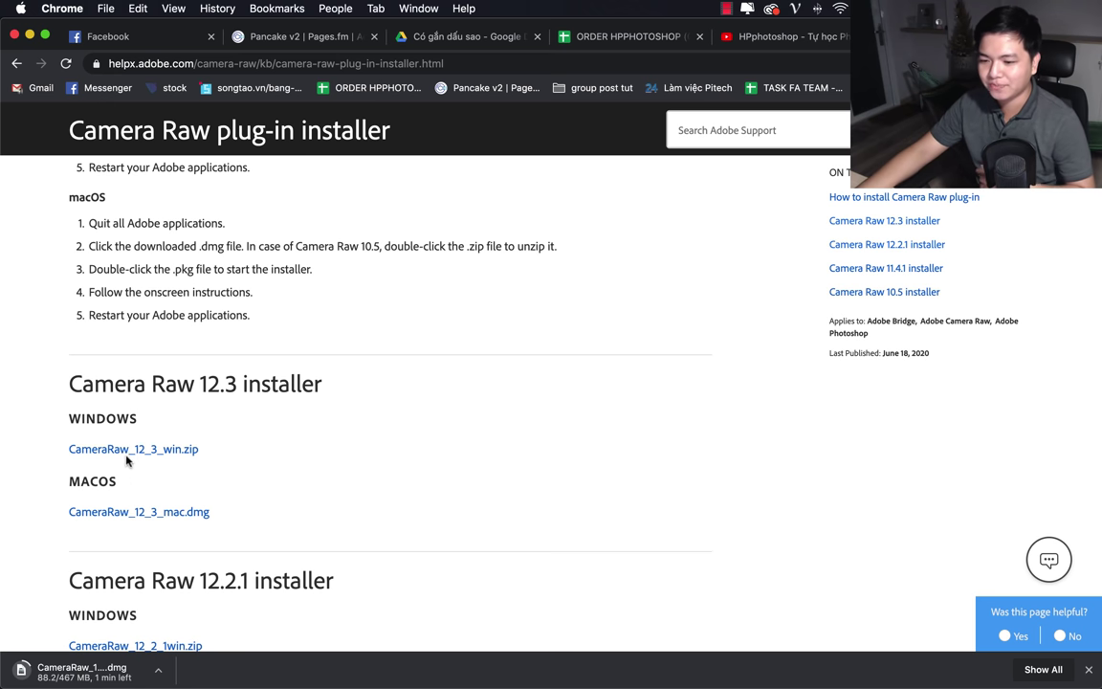
{"action": "scroll", "coordinate": [545, 448], "scroll_direction": "up", "scroll_amount": 1}
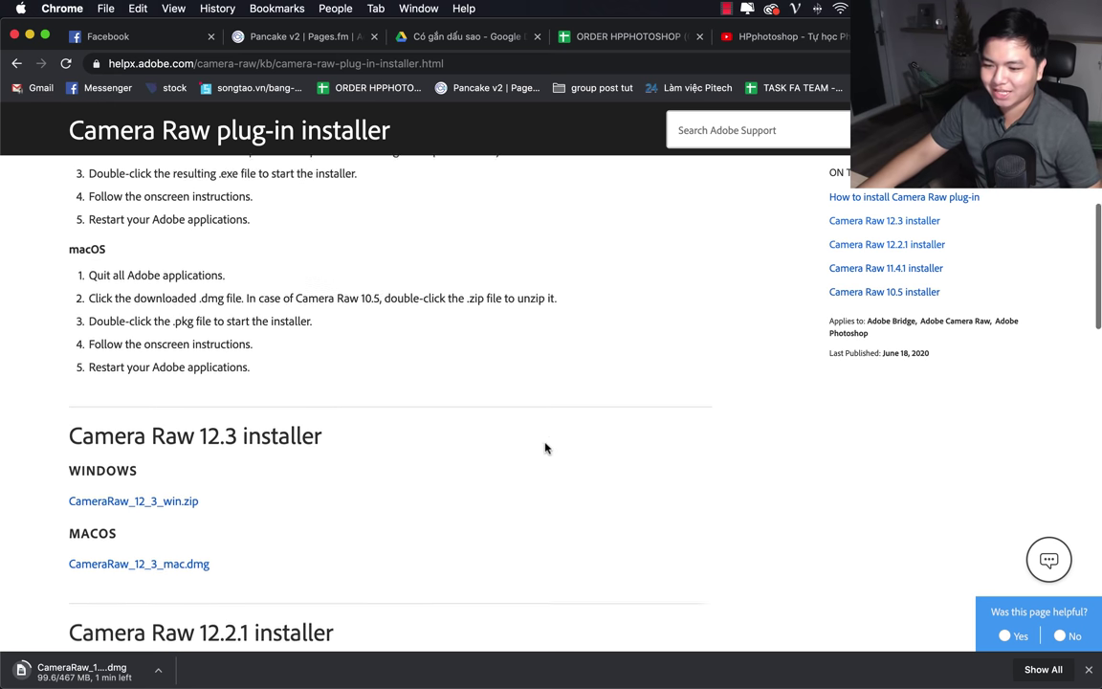
{"action": "scroll", "coordinate": [545, 448], "scroll_direction": "up", "scroll_amount": 2}
{"action": "scroll", "coordinate": [545, 448], "scroll_direction": "up", "scroll_amount": 2}
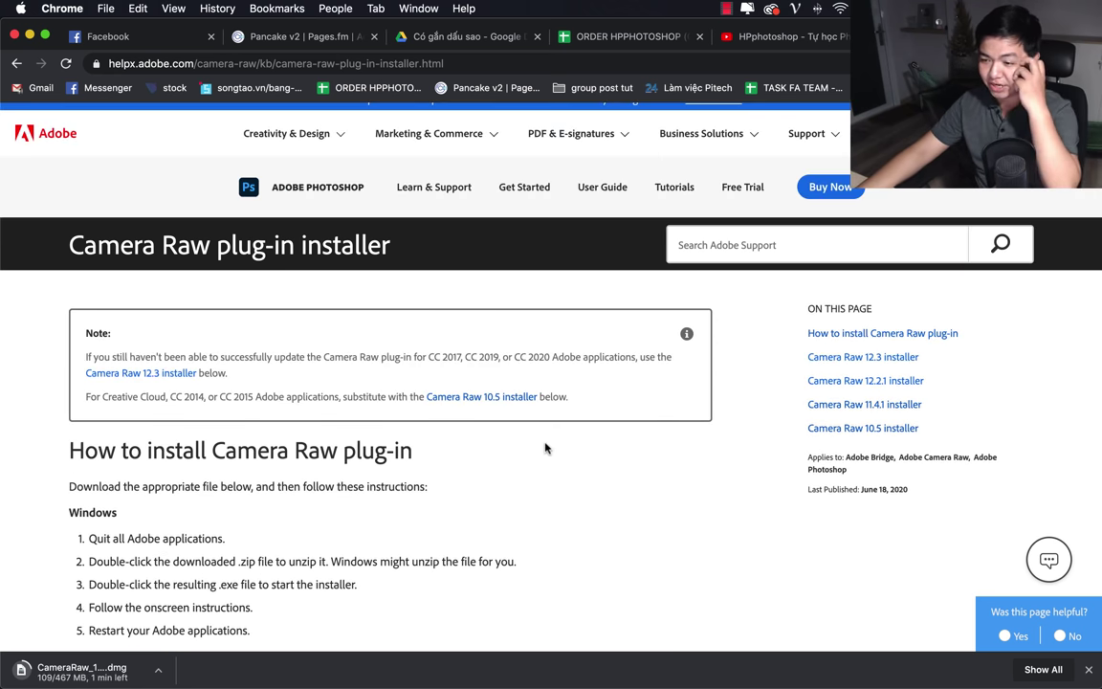
{"action": "scroll", "coordinate": [545, 448], "scroll_direction": "down", "scroll_amount": 2}
{"action": "scroll", "coordinate": [546, 448], "scroll_direction": "down", "scroll_amount": 2}
{"action": "scroll", "coordinate": [545, 445], "scroll_direction": "down", "scroll_amount": 2}
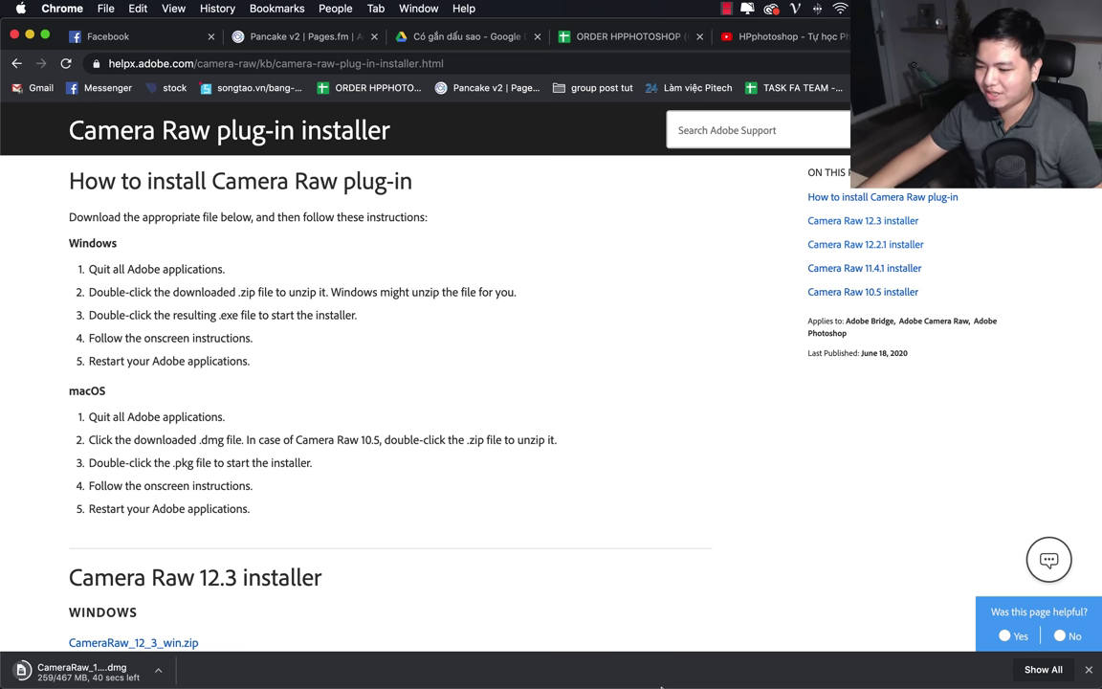
{"action": "scroll", "coordinate": [569, 478], "scroll_direction": "up", "scroll_amount": 5}
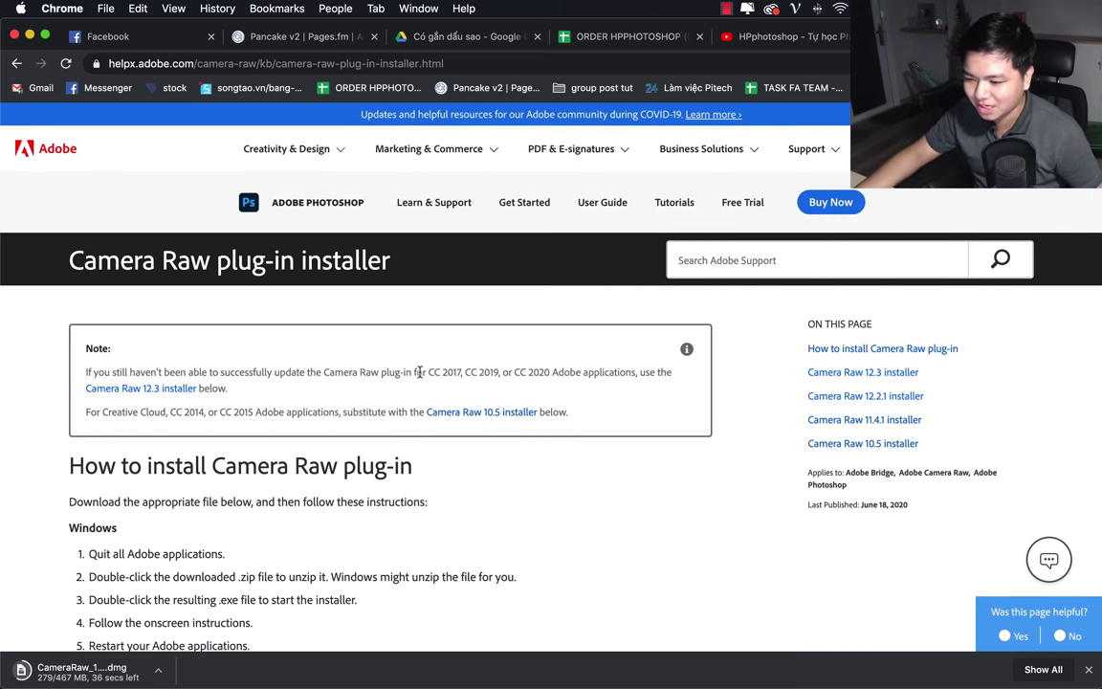
{"action": "left_click_drag", "start_coordinate": [429, 371], "coordinate": [601, 372]}
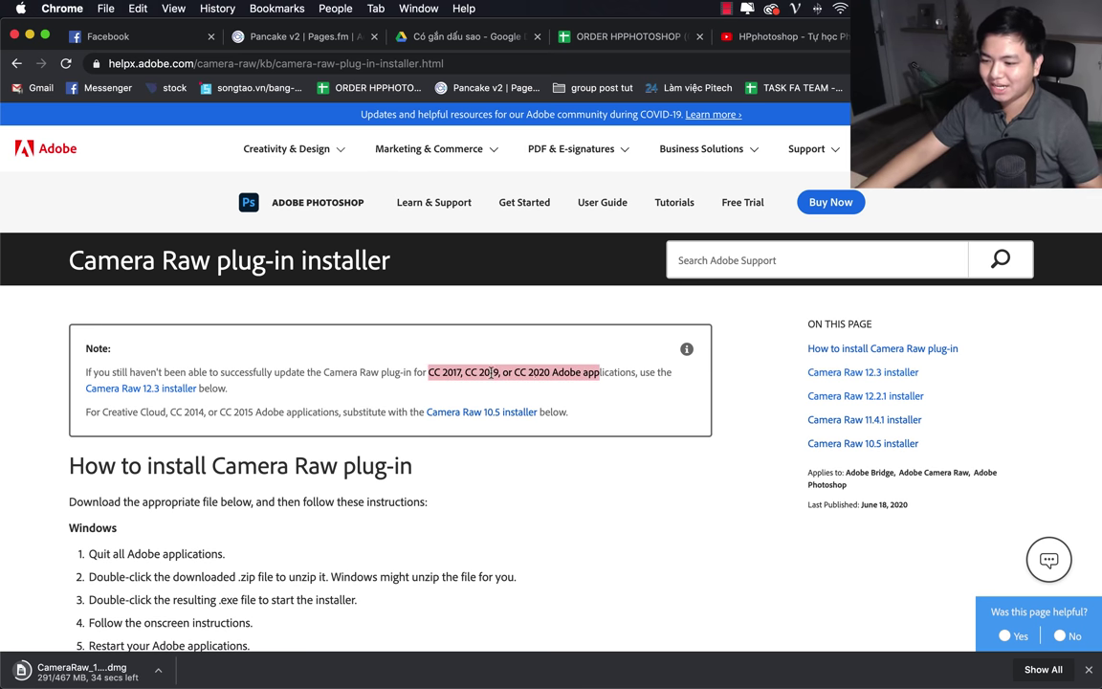
{"action": "left_click", "coordinate": [435, 371]}
{"action": "left_click_drag", "start_coordinate": [481, 369], "coordinate": [540, 373]}
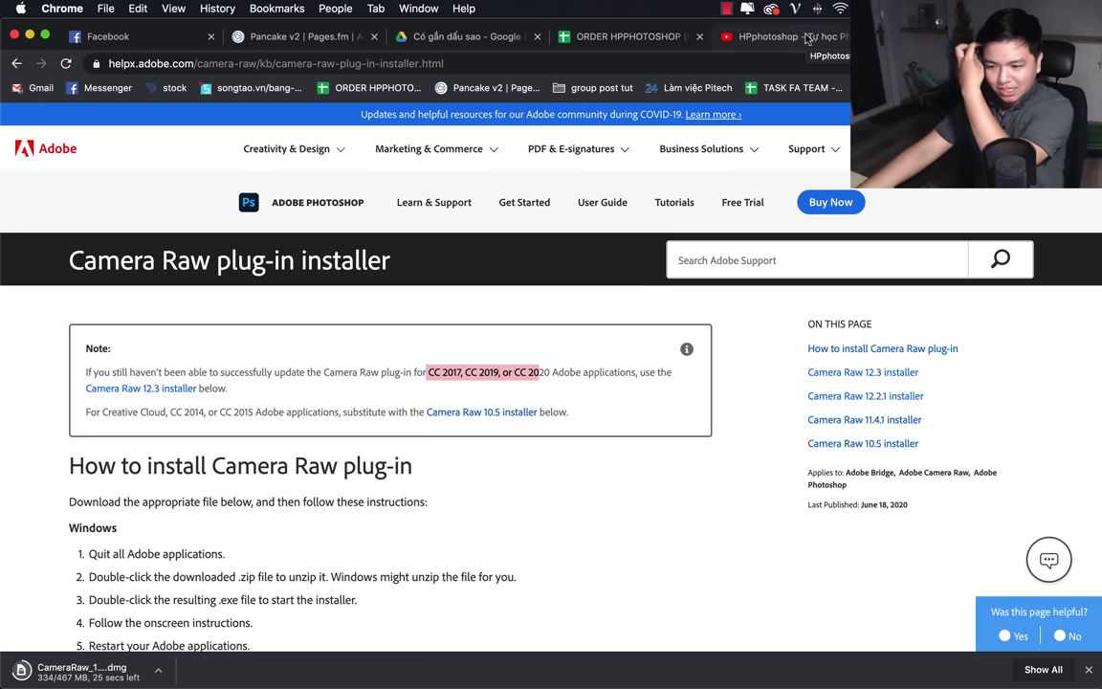
{"action": "left_click", "coordinate": [455, 376]}
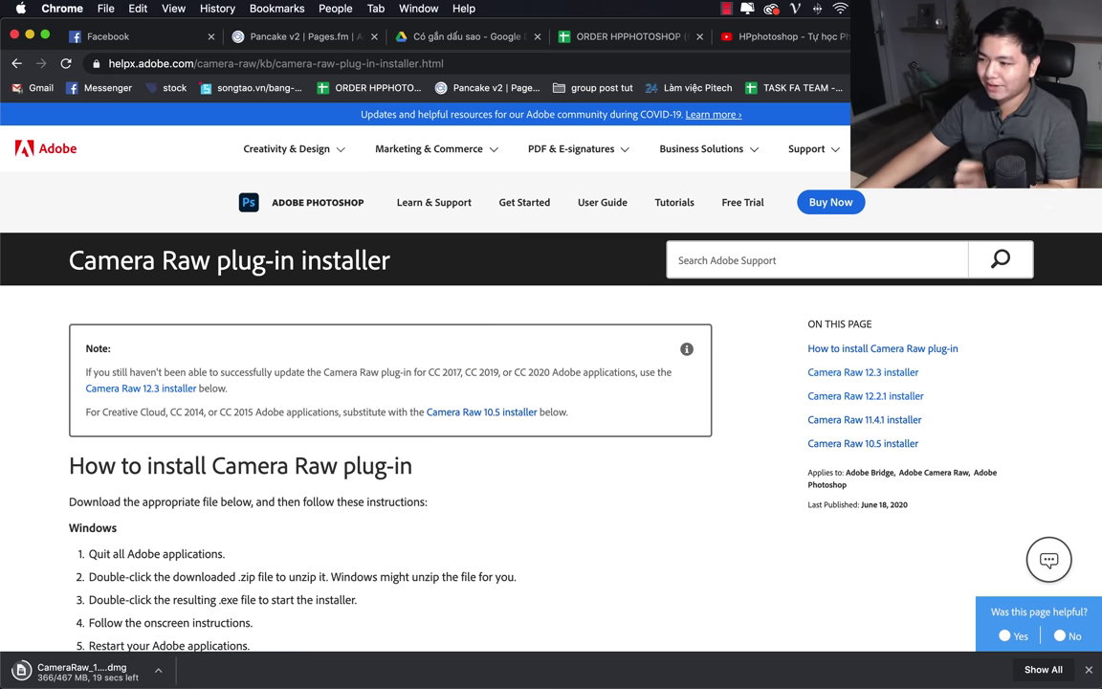
Load hpphotoshop.com in a new tab and open its Photoshop CC 2019 download article.
{"action": "key", "text": "super+t"}
{"action": "type", "text": "hpphotoshop"}
{"action": "key", "text": "Return"}
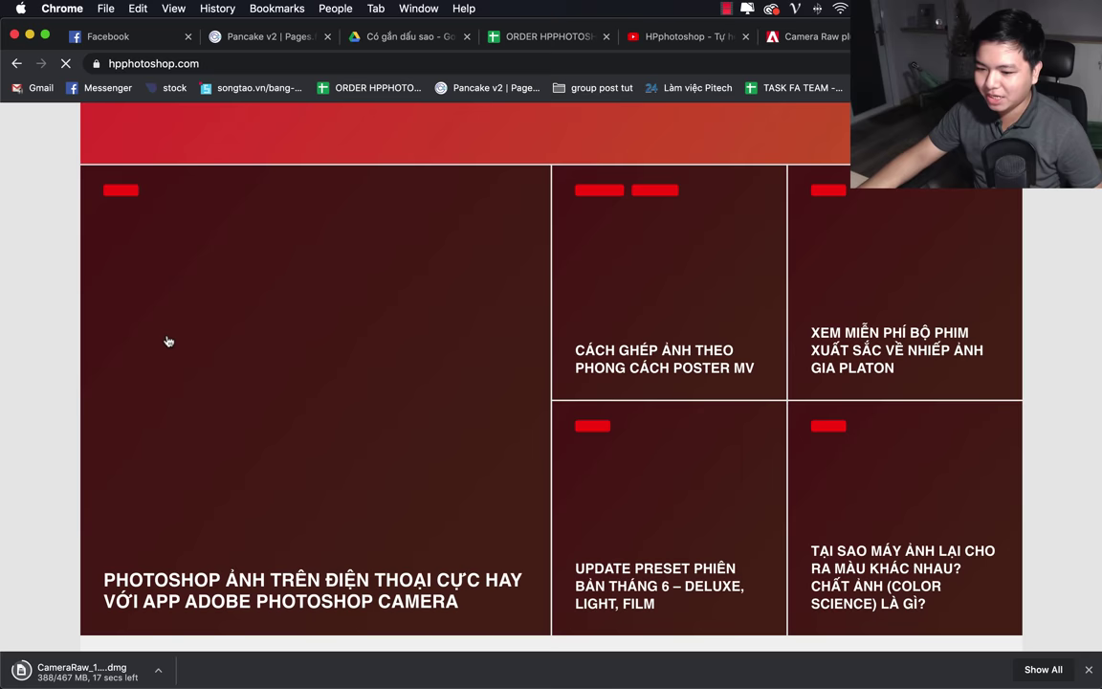
{"action": "left_click", "coordinate": [168, 341]}
{"action": "scroll", "coordinate": [96, 341], "scroll_direction": "down", "scroll_amount": 5}
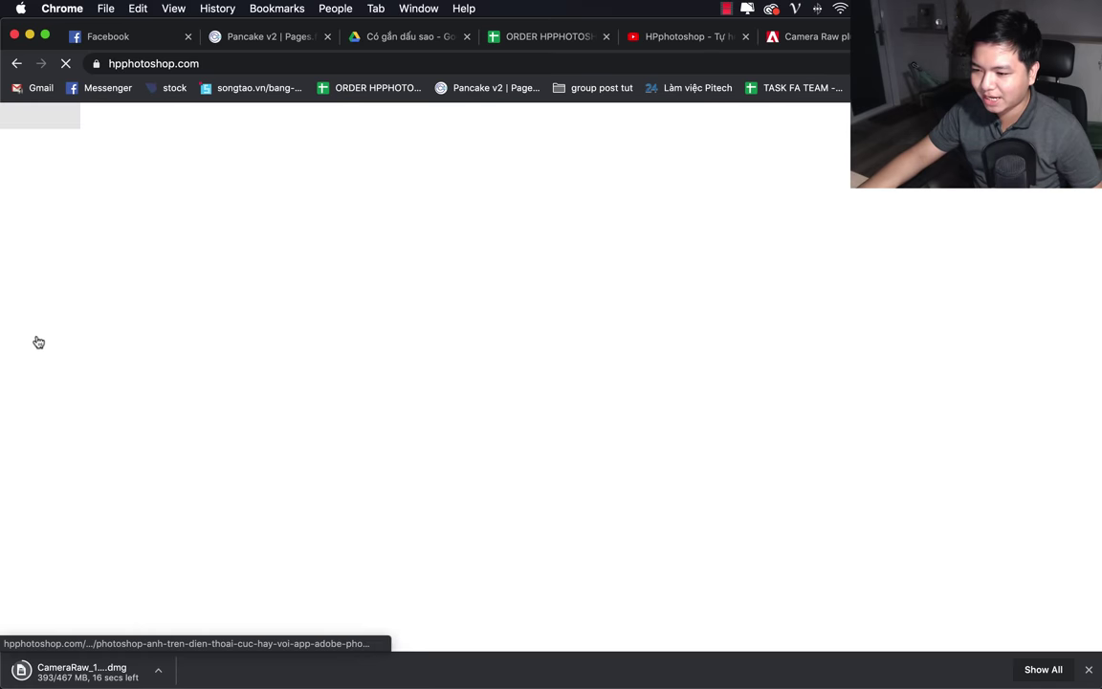
{"action": "scroll", "coordinate": [37, 340], "scroll_direction": "down", "scroll_amount": 5}
{"action": "scroll", "coordinate": [37, 340], "scroll_direction": "down", "scroll_amount": 5}
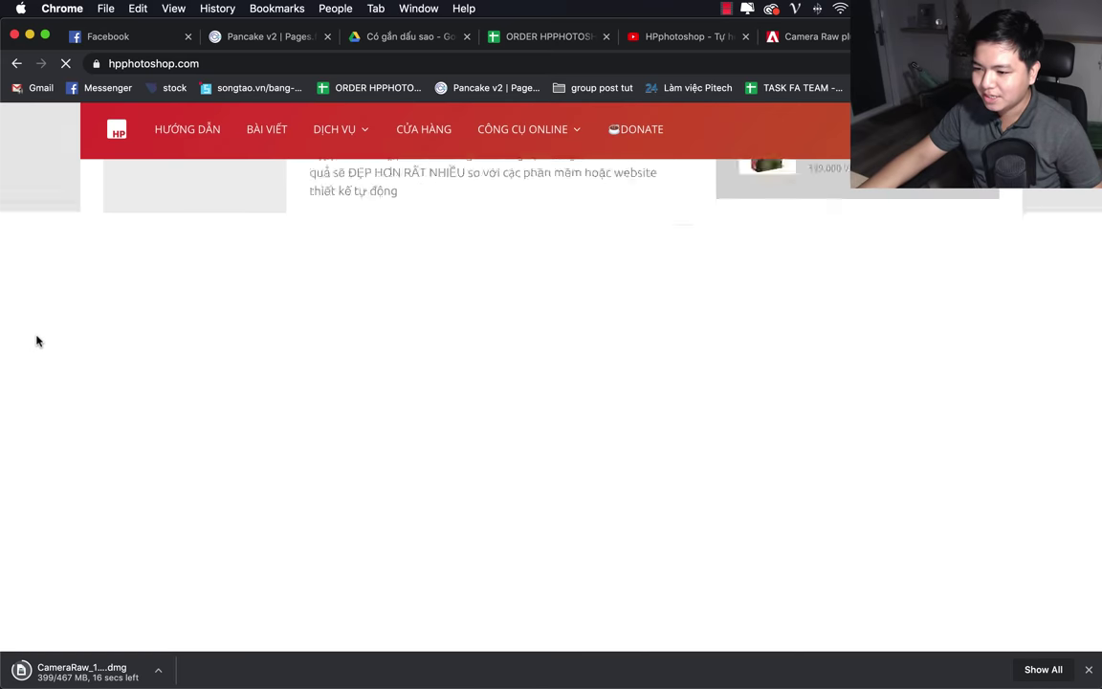
{"action": "scroll", "coordinate": [36, 341], "scroll_direction": "down", "scroll_amount": 5}
Read through the article, then return to the Camera Raw installer page tab.
{"action": "scroll", "coordinate": [37, 340], "scroll_direction": "up", "scroll_amount": 5}
{"action": "scroll", "coordinate": [36, 340], "scroll_direction": "up", "scroll_amount": 2}
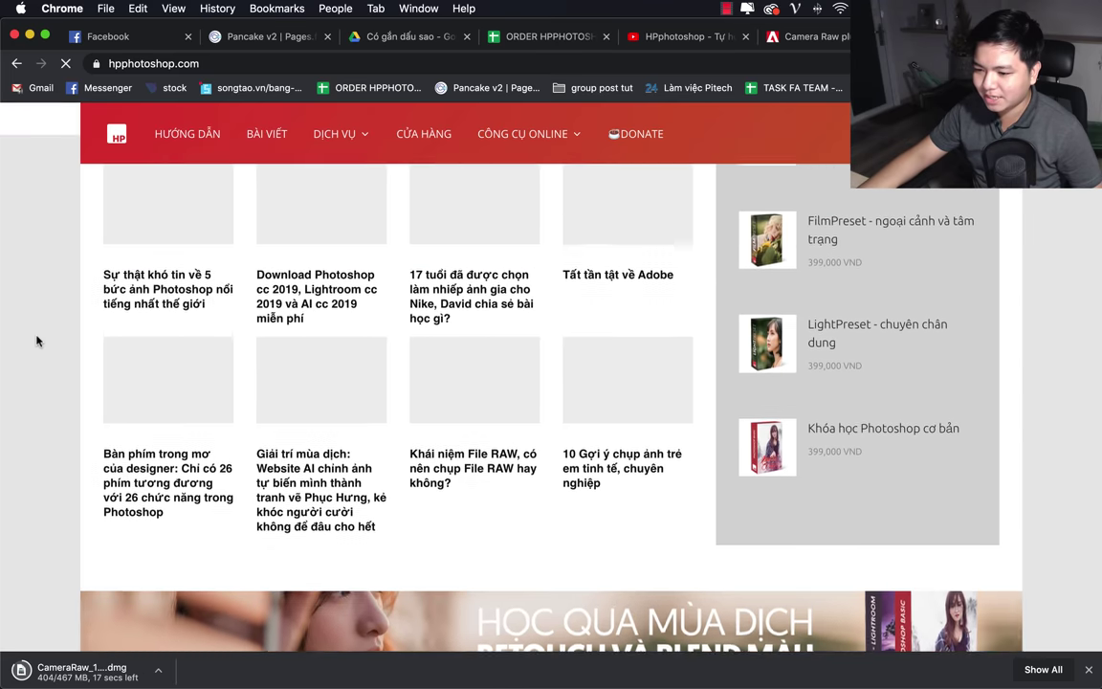
{"action": "scroll", "coordinate": [36, 340], "scroll_direction": "up", "scroll_amount": 2}
{"action": "scroll", "coordinate": [36, 341], "scroll_direction": "up", "scroll_amount": 2}
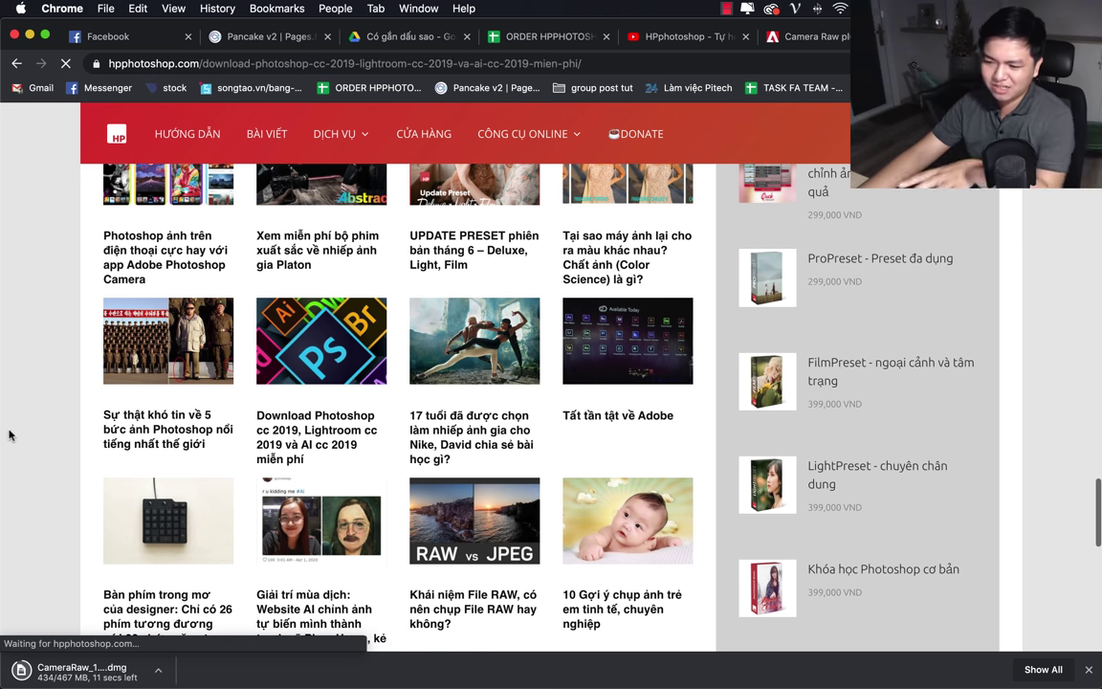
{"action": "scroll", "coordinate": [26, 379], "scroll_direction": "down", "scroll_amount": 15}
{"action": "scroll", "coordinate": [30, 428], "scroll_direction": "up", "scroll_amount": 3}
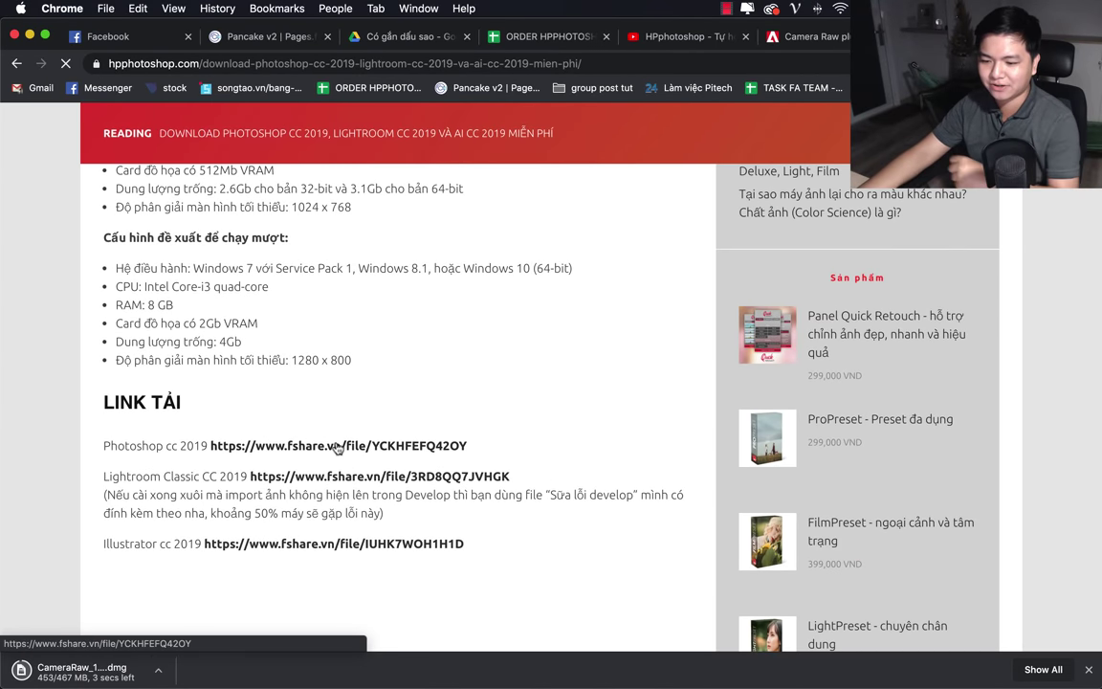
{"action": "scroll", "coordinate": [378, 438], "scroll_direction": "up", "scroll_amount": 3}
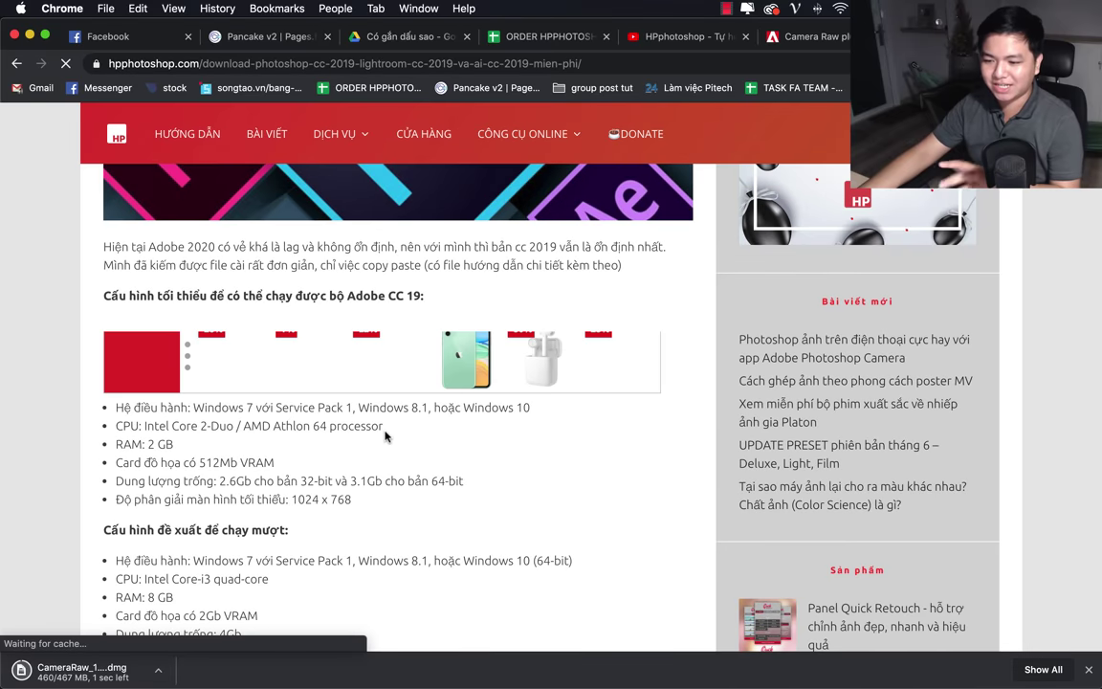
{"action": "scroll", "coordinate": [401, 431], "scroll_direction": "down", "scroll_amount": 1}
{"action": "left_click", "coordinate": [803, 38]}
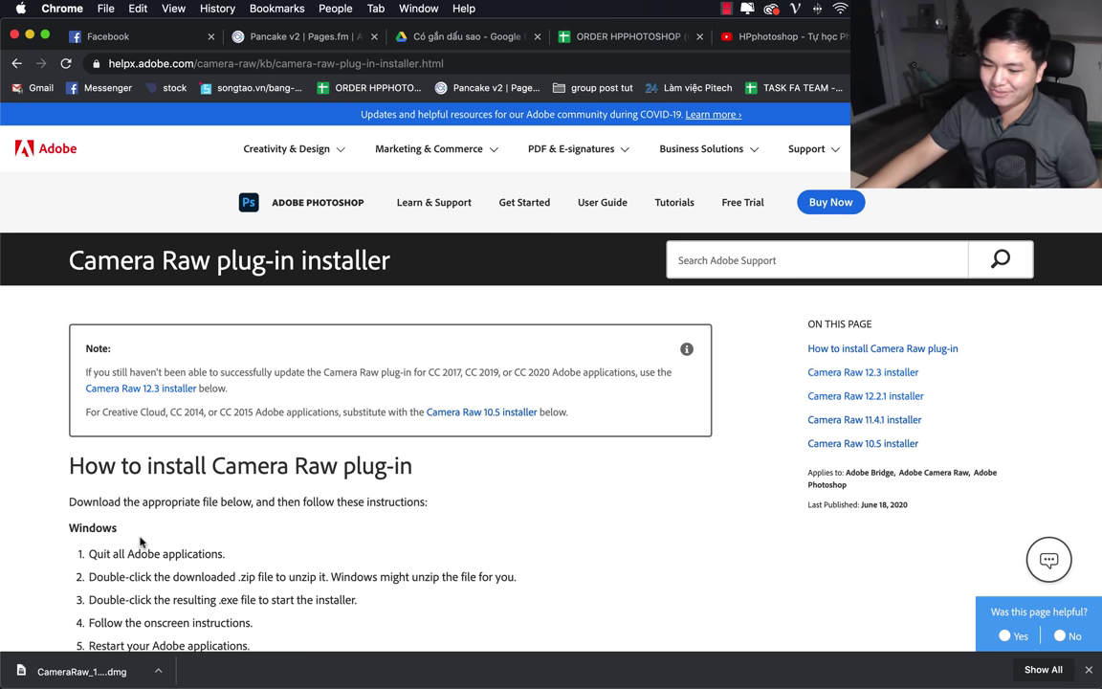
Mount the downloaded CameraRaw_12_3.dmg disk image and quit Photoshop from its Dock icon.
{"action": "scroll", "coordinate": [140, 543], "scroll_direction": "down", "scroll_amount": 3}
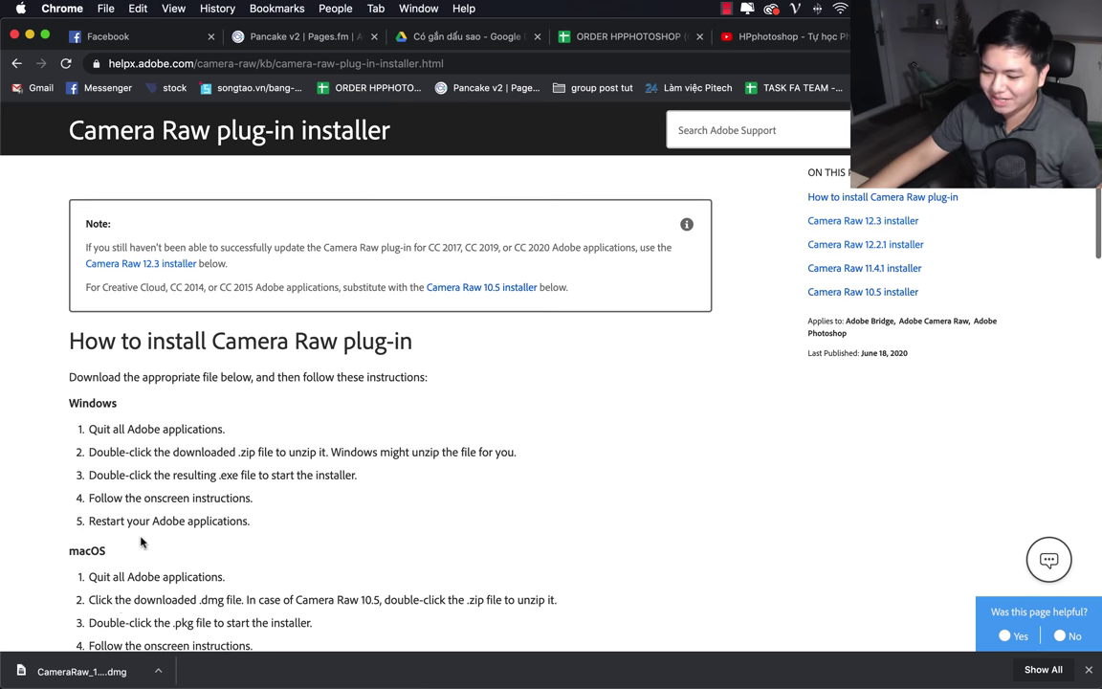
{"action": "left_click", "coordinate": [95, 672]}
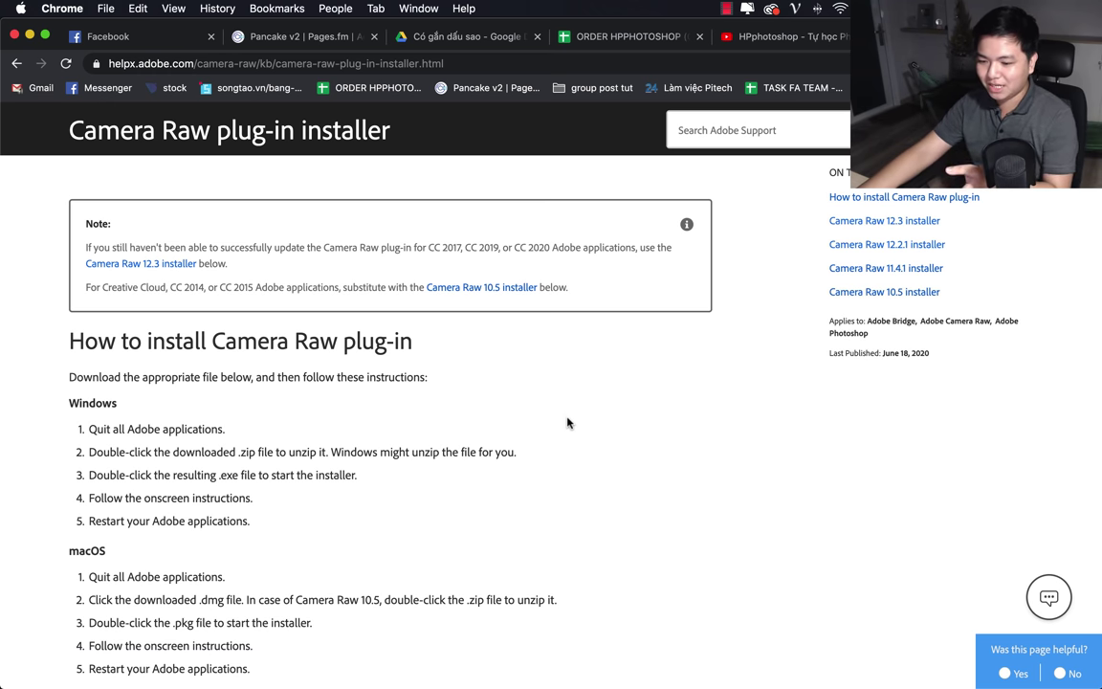
{"action": "scroll", "coordinate": [568, 423], "scroll_direction": "down", "scroll_amount": 8}
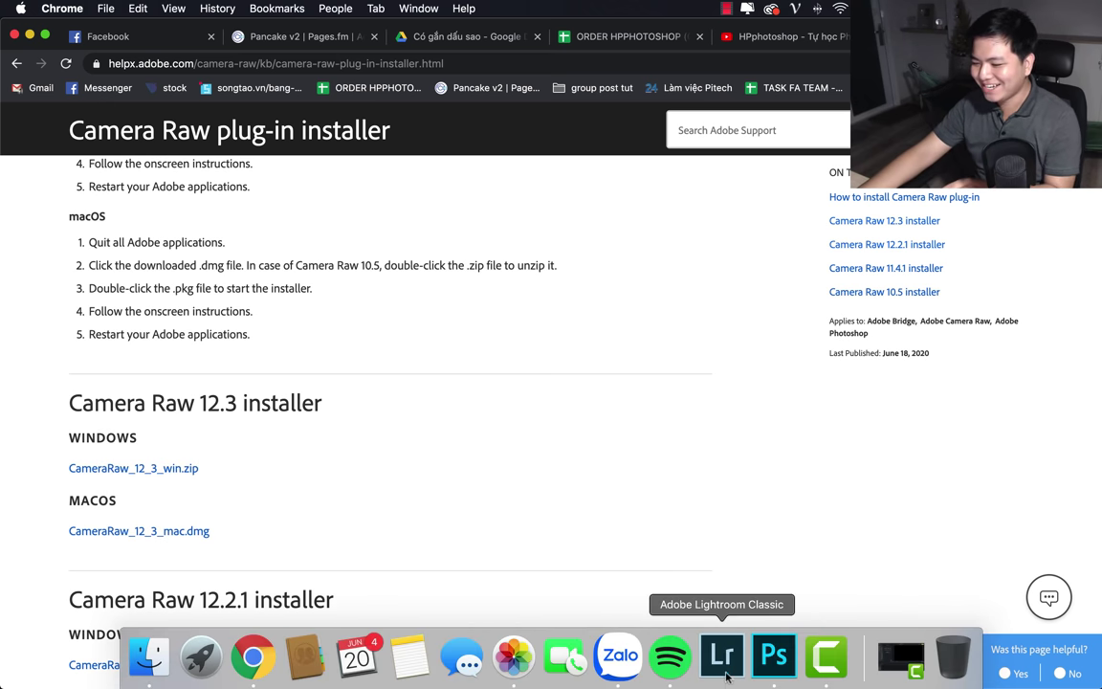
{"action": "right_click", "coordinate": [775, 656]}
{"action": "left_click", "coordinate": [779, 600]}
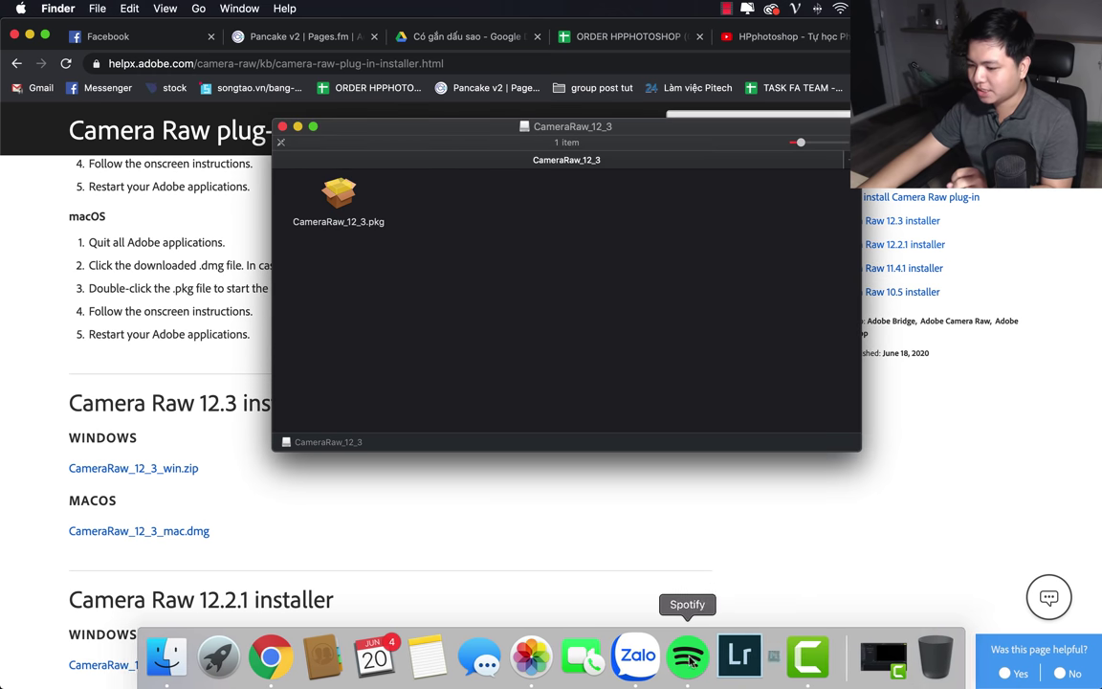
Run CameraRaw_12_3.pkg and start the standard install, authorising with the admin password.
{"action": "double_click", "coordinate": [337, 199]}
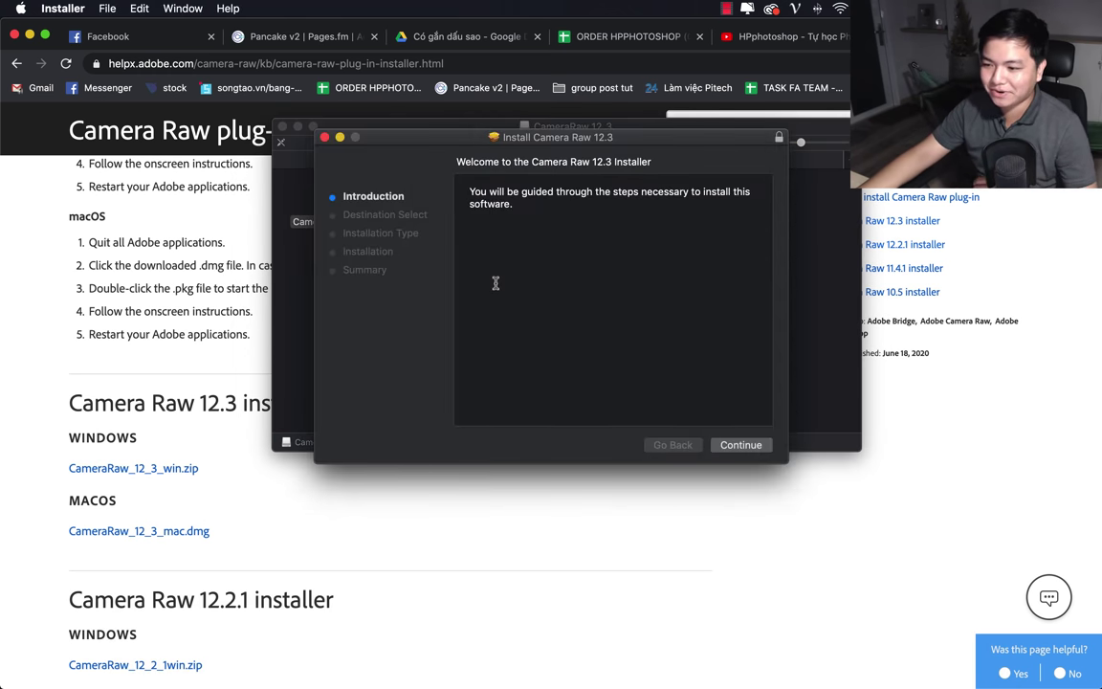
{"action": "left_click_drag", "start_coordinate": [488, 134], "coordinate": [488, 206]}
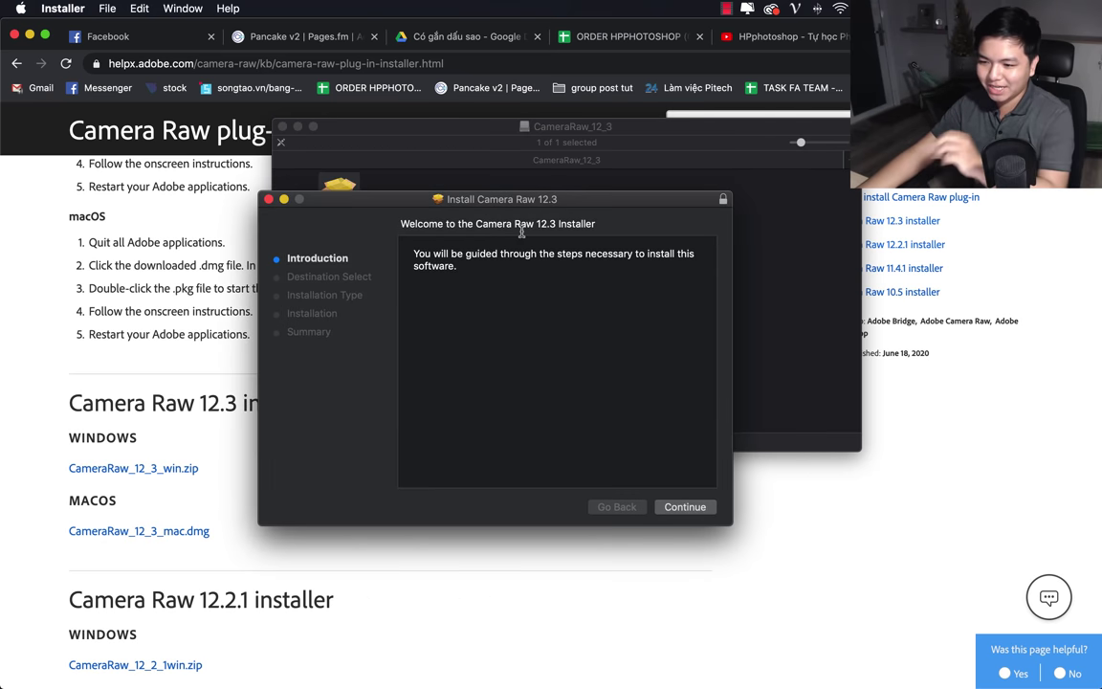
{"action": "left_click", "coordinate": [692, 511]}
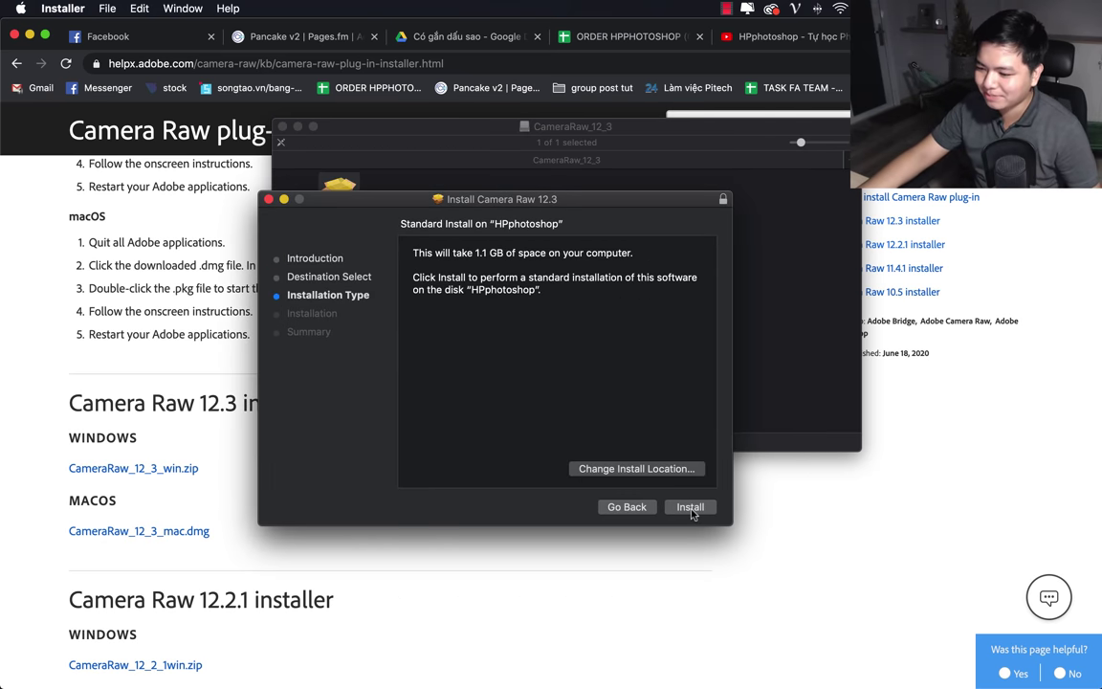
{"action": "left_click", "coordinate": [691, 509]}
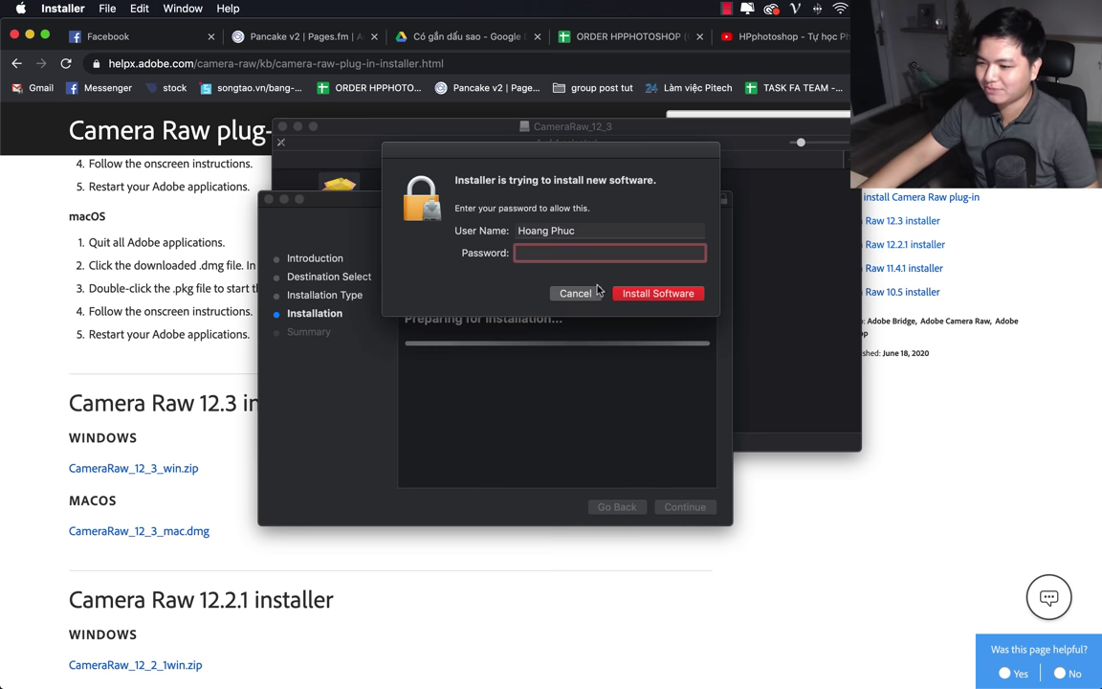
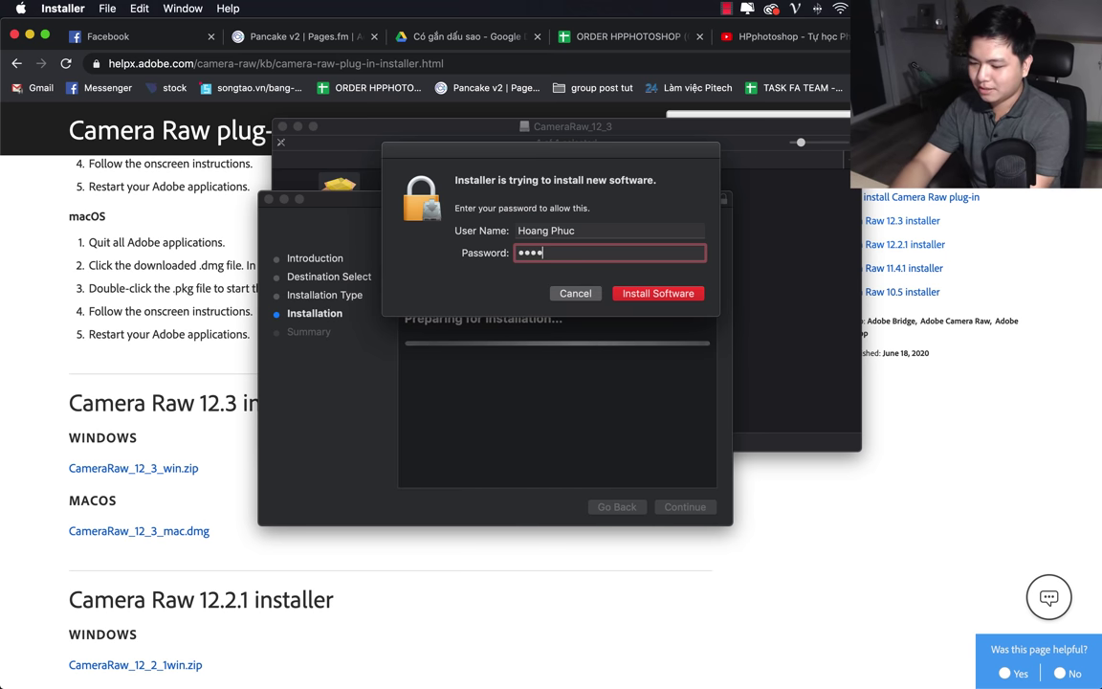
{"action": "key", "text": "Return"}
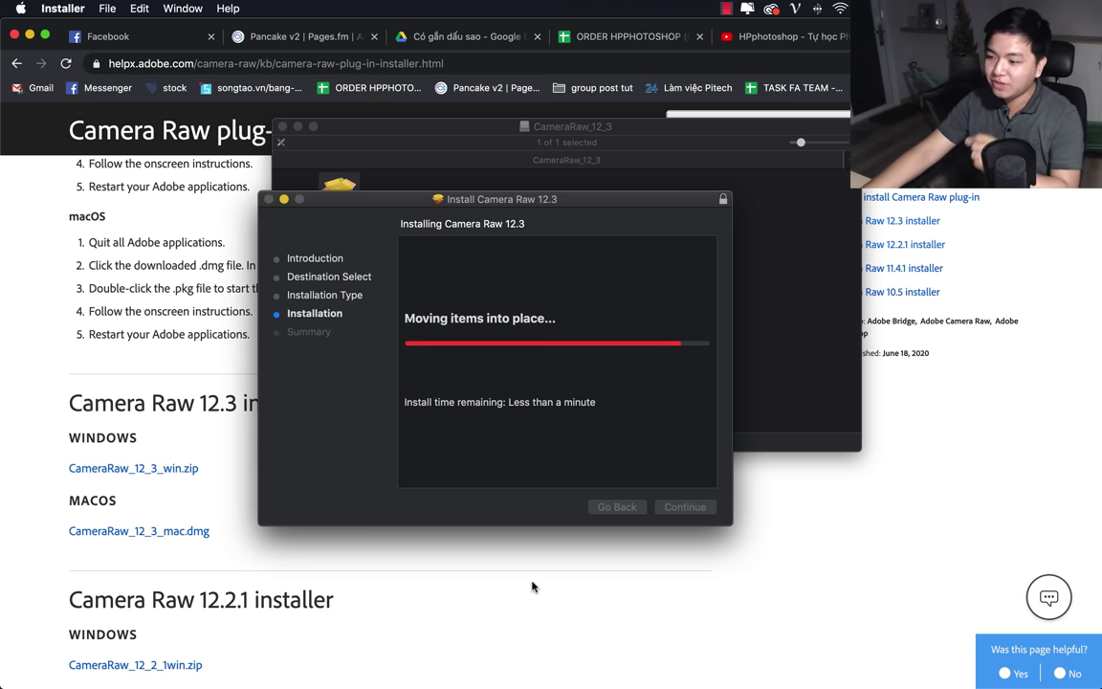
Check the support web page while waiting, then return to the Installer's success summary.
{"action": "left_click", "coordinate": [528, 570]}
{"action": "scroll", "coordinate": [528, 570], "scroll_direction": "down", "scroll_amount": 5}
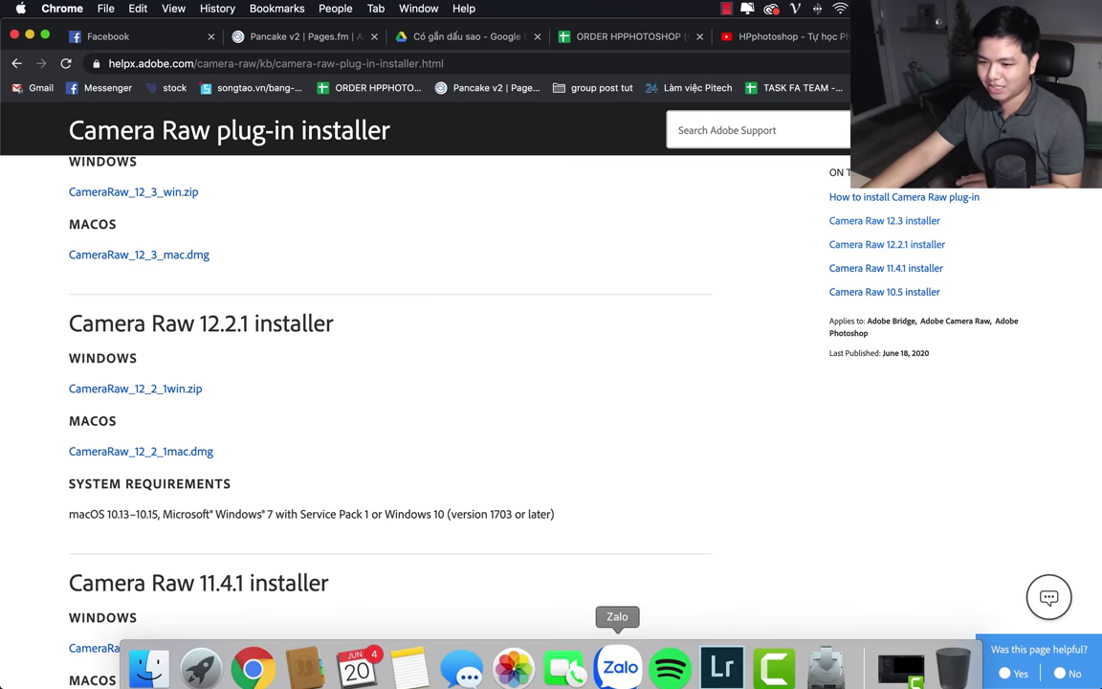
{"action": "mouse_move", "coordinate": [621, 681]}
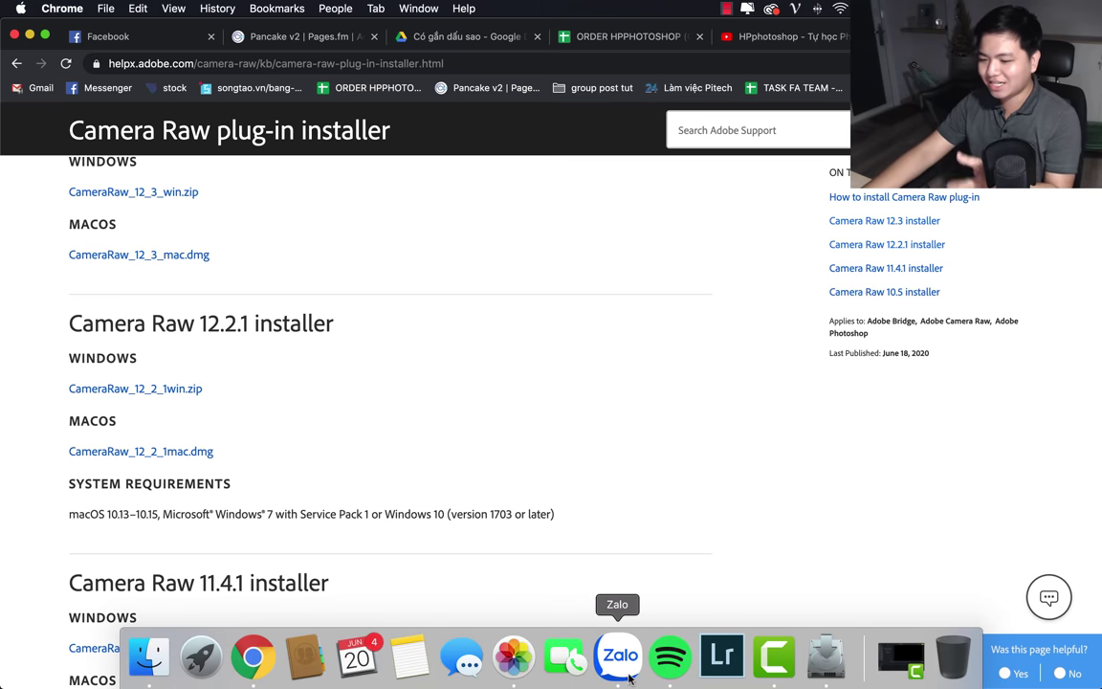
{"action": "left_click", "coordinate": [825, 658]}
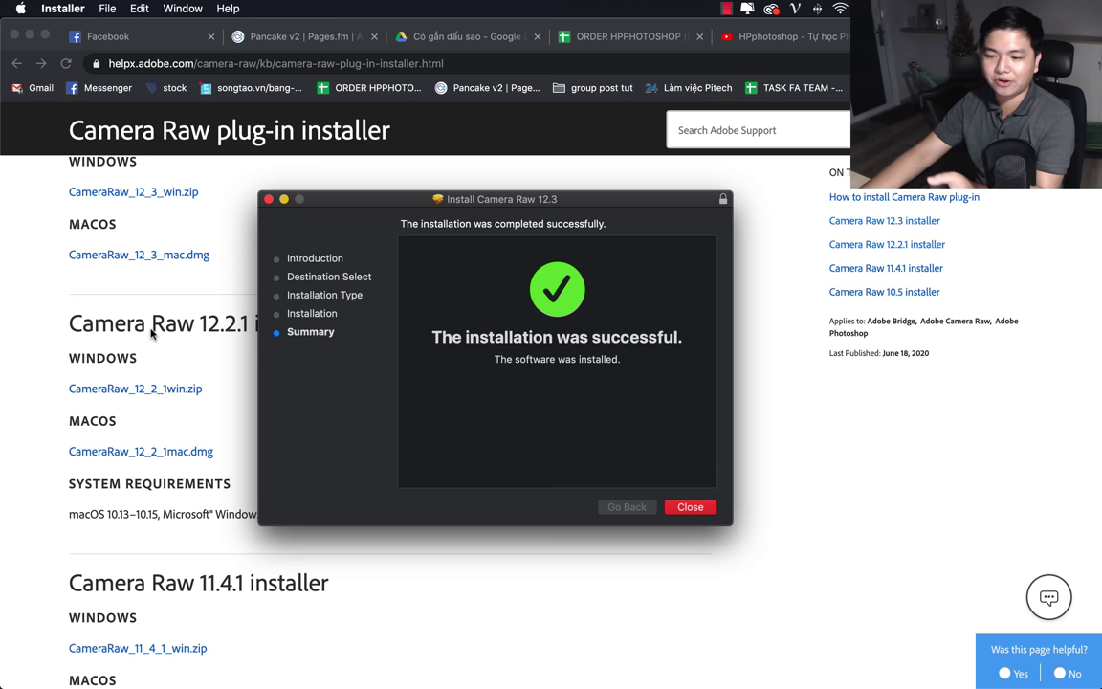
Close the finished Installer keeping its package, and relaunch Photoshop through Spotlight.
{"action": "left_click", "coordinate": [684, 506]}
{"action": "left_click", "coordinate": [512, 289]}
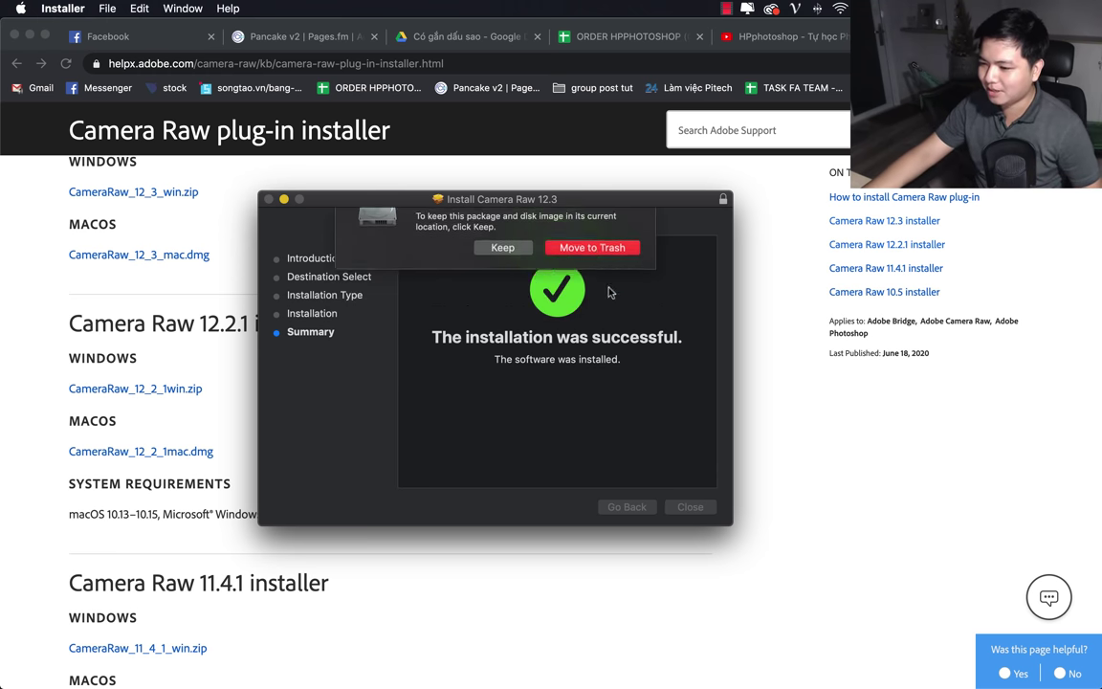
{"action": "key", "text": "super+space"}
{"action": "type", "text": "p"}
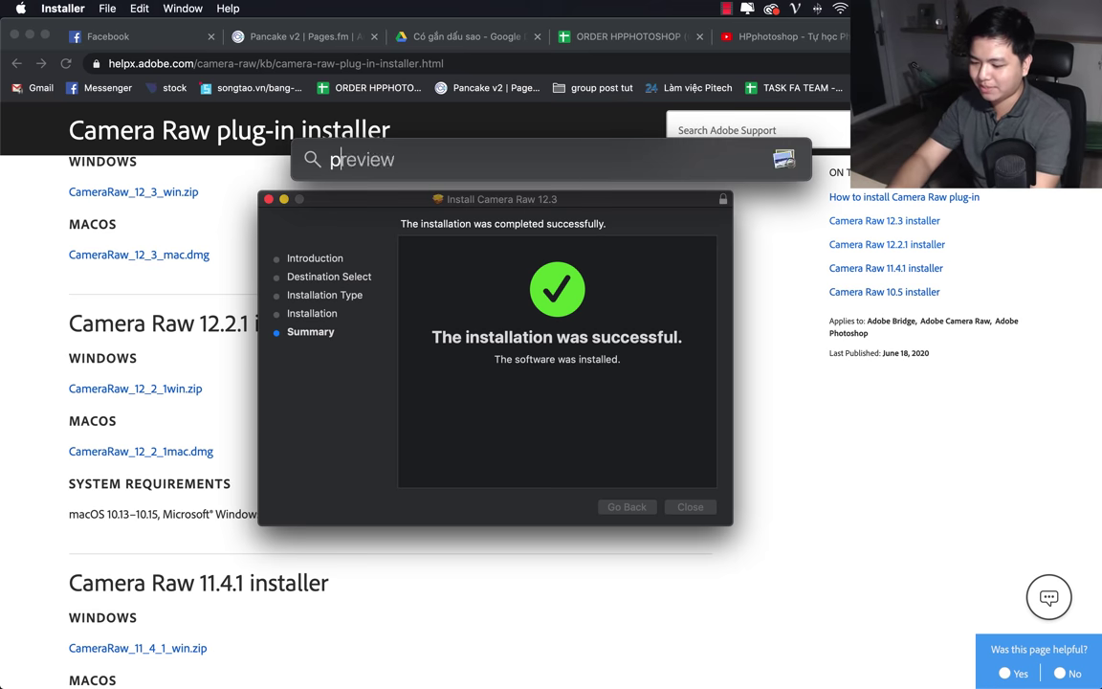
{"action": "type", "text": "hotoshop"}
{"action": "key", "text": "Return"}
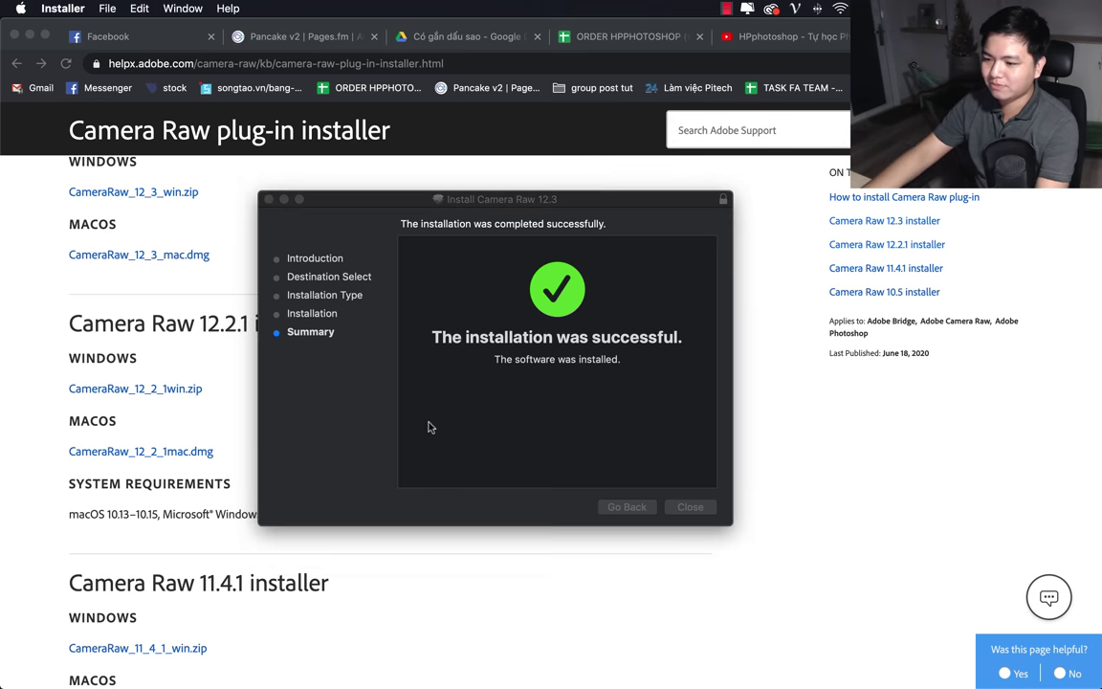
{"action": "left_click", "coordinate": [269, 200]}
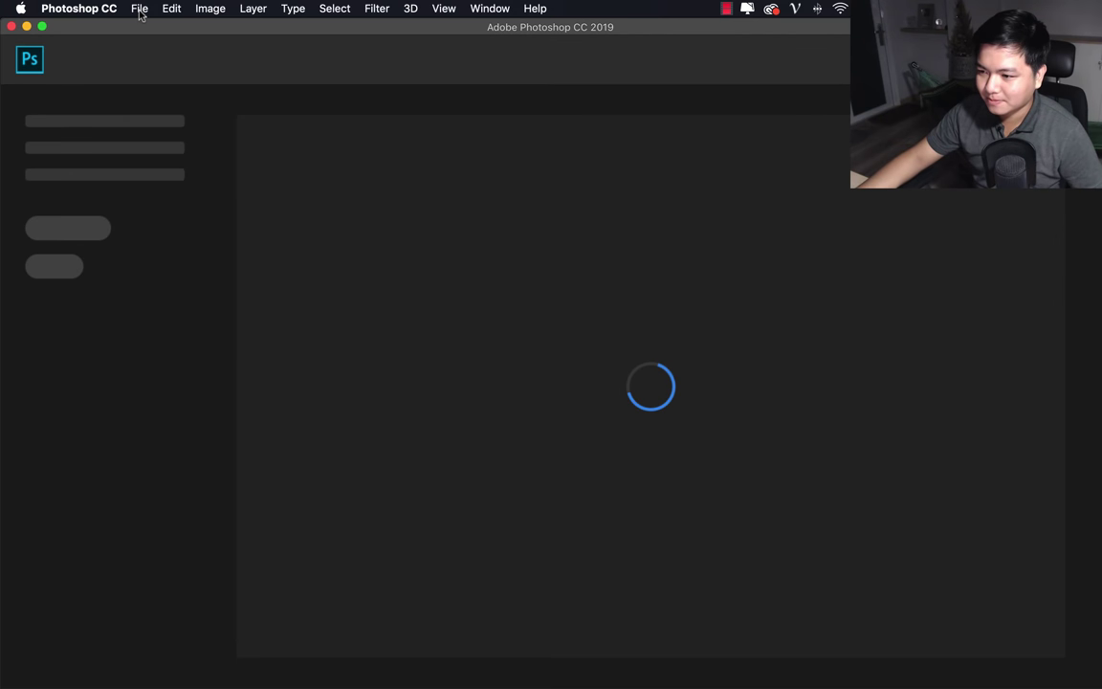
In File > Open, browse through the suu tam folder into the raw photos folder.
{"action": "left_click", "coordinate": [140, 9]}
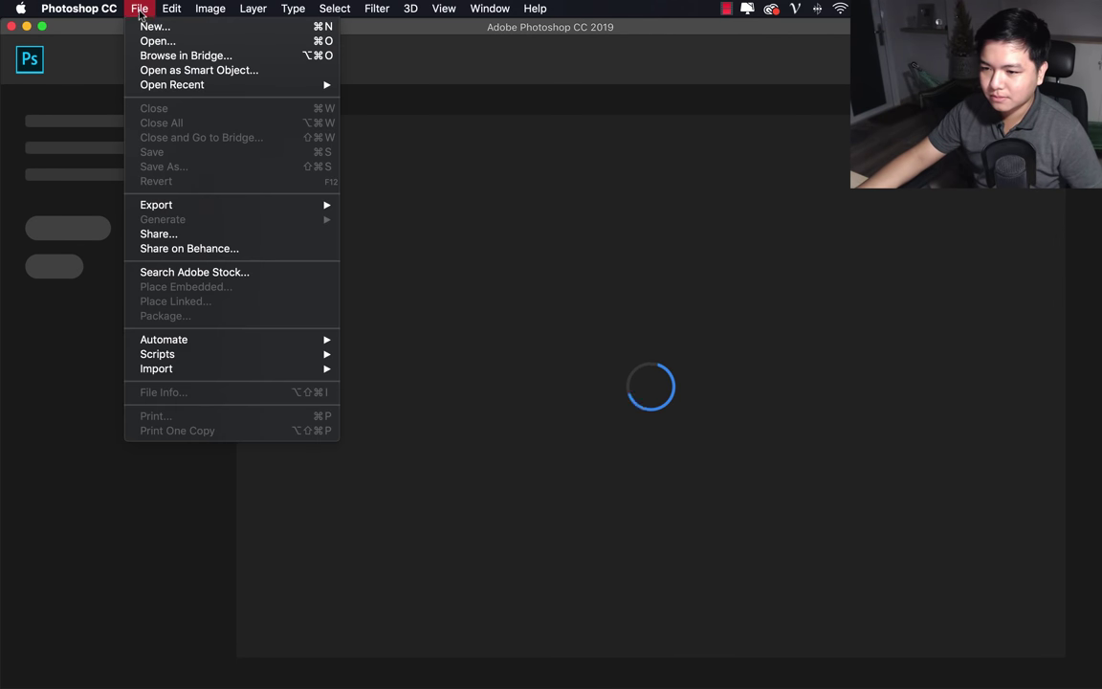
{"action": "left_click", "coordinate": [153, 39]}
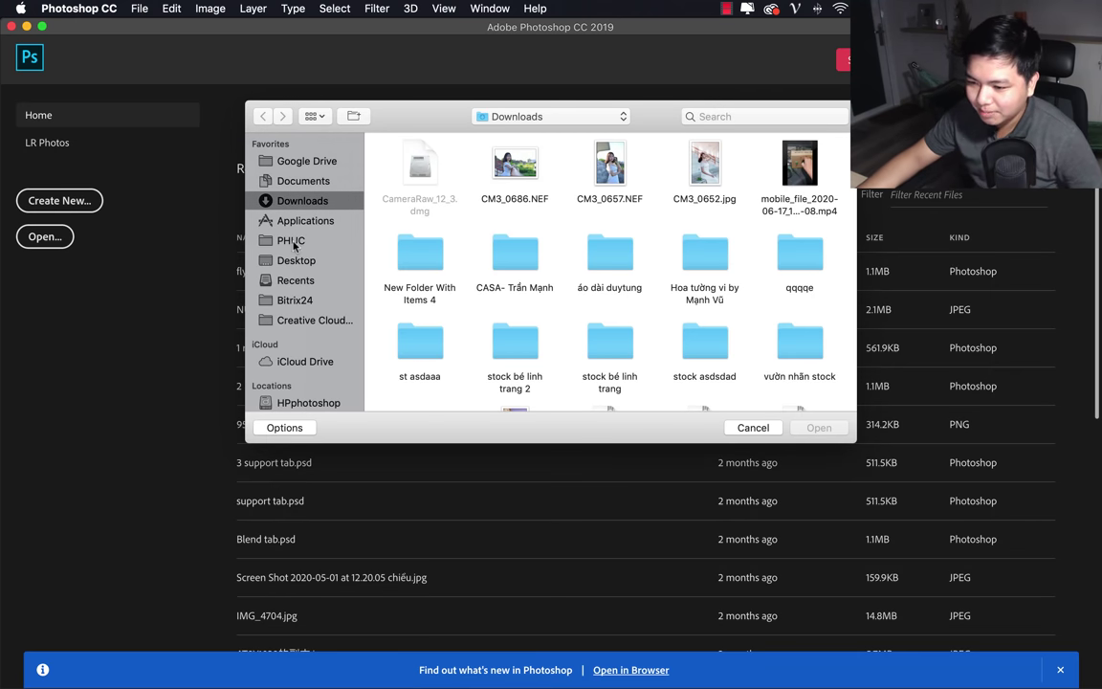
{"action": "left_click", "coordinate": [290, 240]}
{"action": "scroll", "coordinate": [574, 281], "scroll_direction": "down", "scroll_amount": 3}
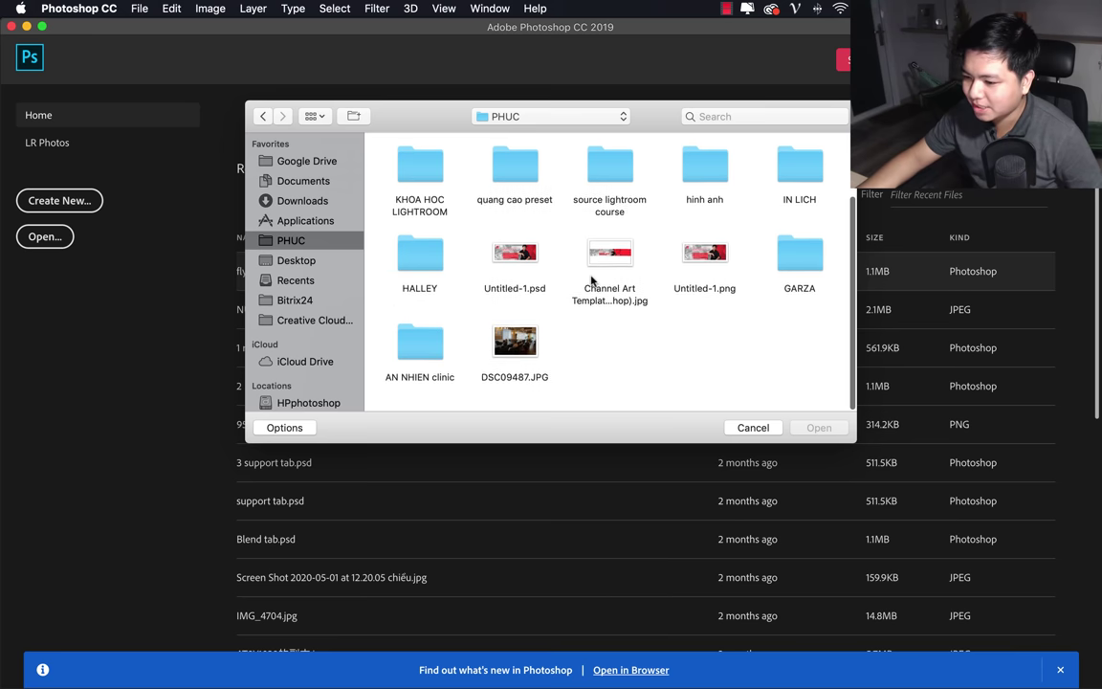
{"action": "scroll", "coordinate": [593, 282], "scroll_direction": "up", "scroll_amount": 2}
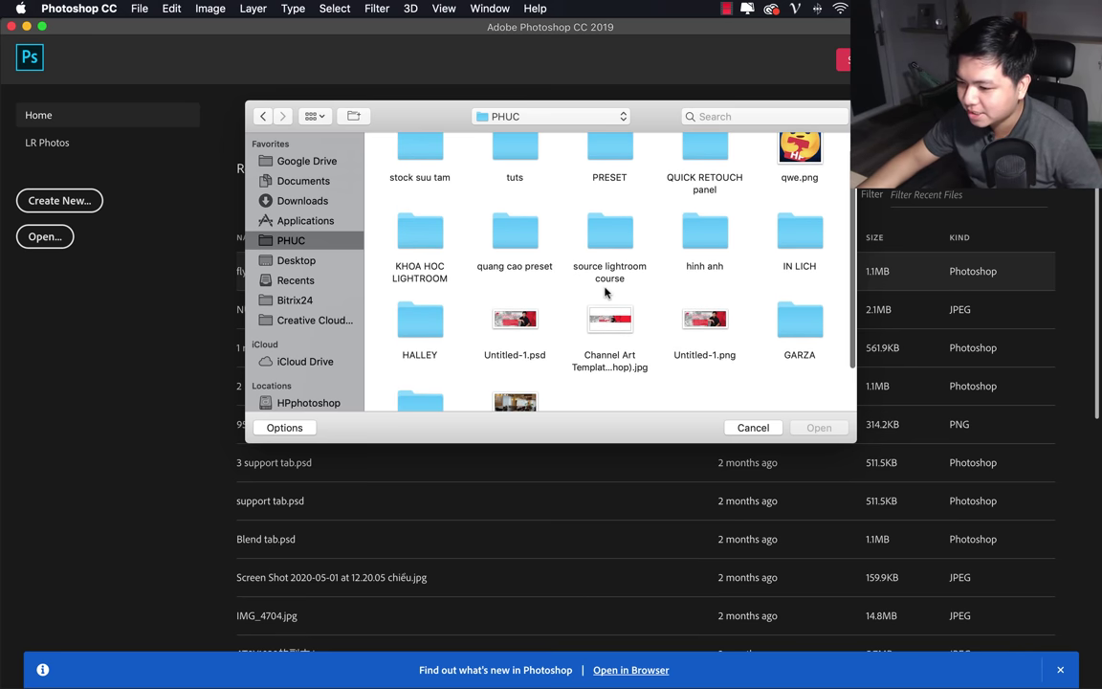
{"action": "double_click", "coordinate": [402, 143]}
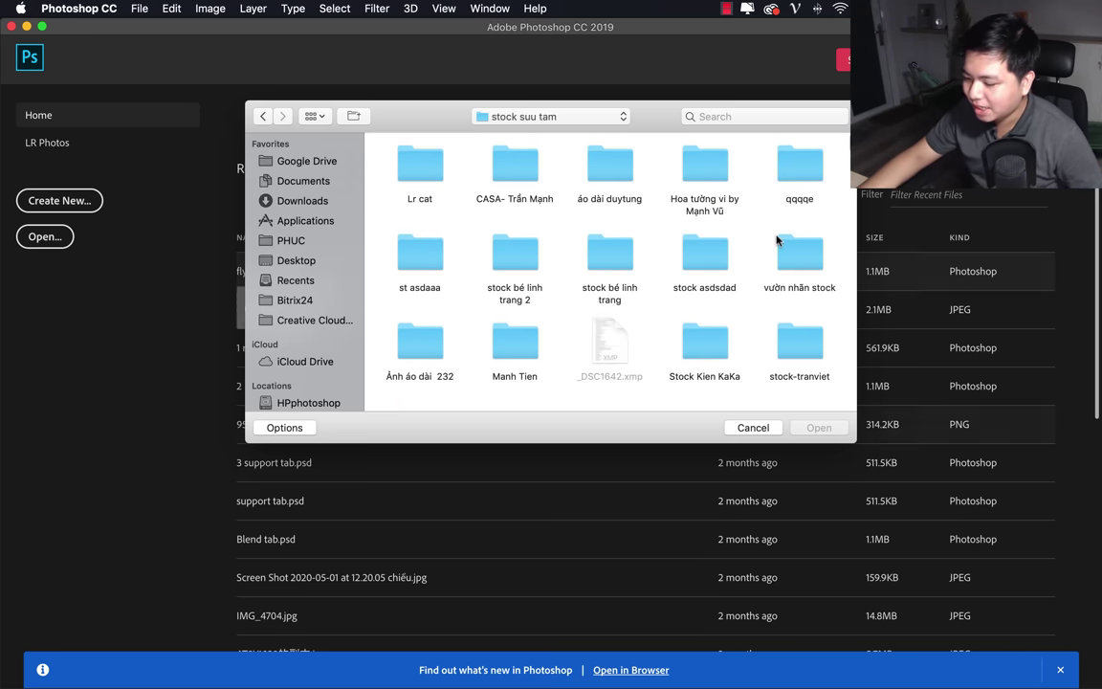
{"action": "scroll", "coordinate": [785, 244], "scroll_direction": "down", "scroll_amount": 2}
{"action": "left_click", "coordinate": [788, 291]}
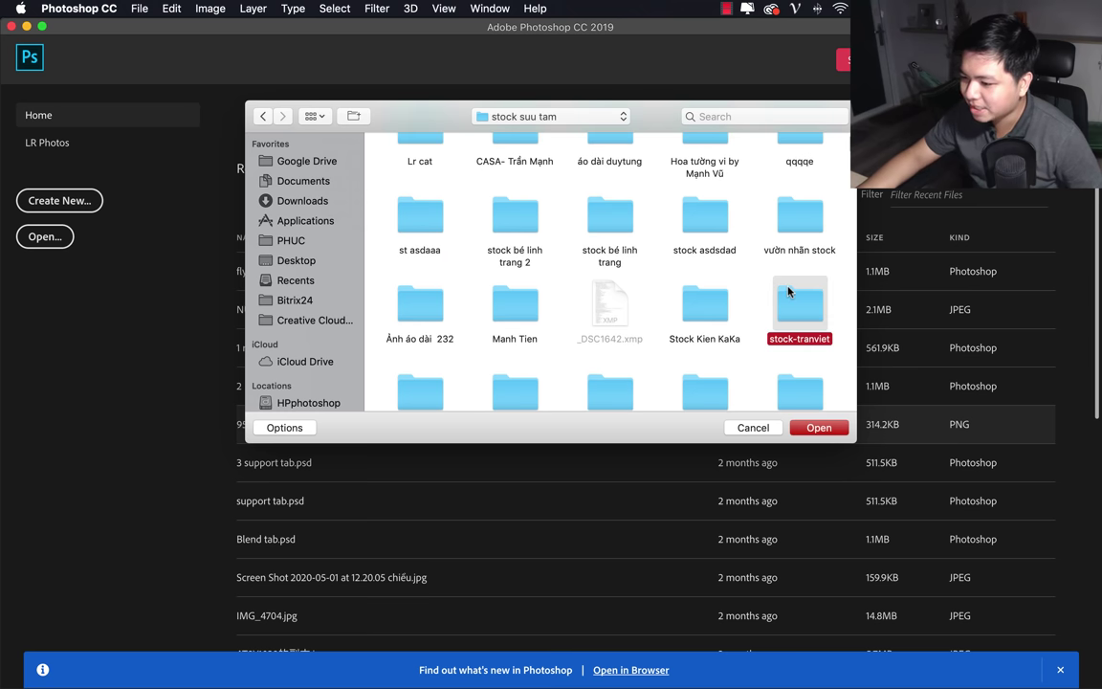
{"action": "double_click", "coordinate": [788, 292]}
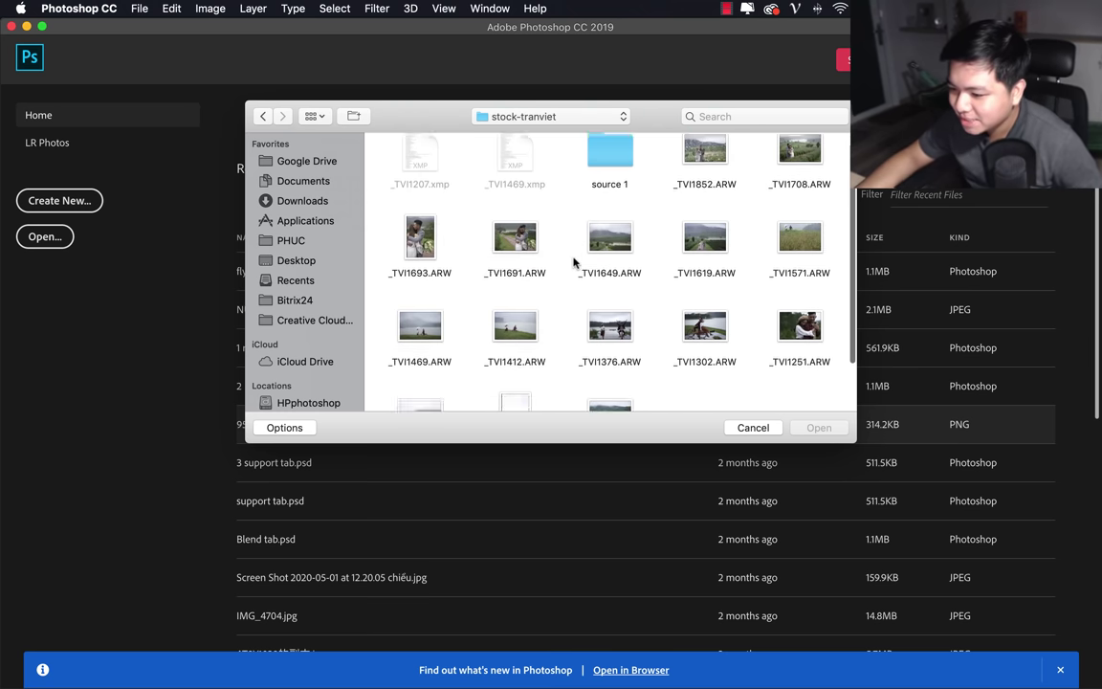
Open the raw photo _TVI1469.ARW.
{"action": "scroll", "coordinate": [574, 263], "scroll_direction": "down", "scroll_amount": 3}
{"action": "scroll", "coordinate": [574, 262], "scroll_direction": "up", "scroll_amount": 1}
{"action": "left_click", "coordinate": [406, 258]}
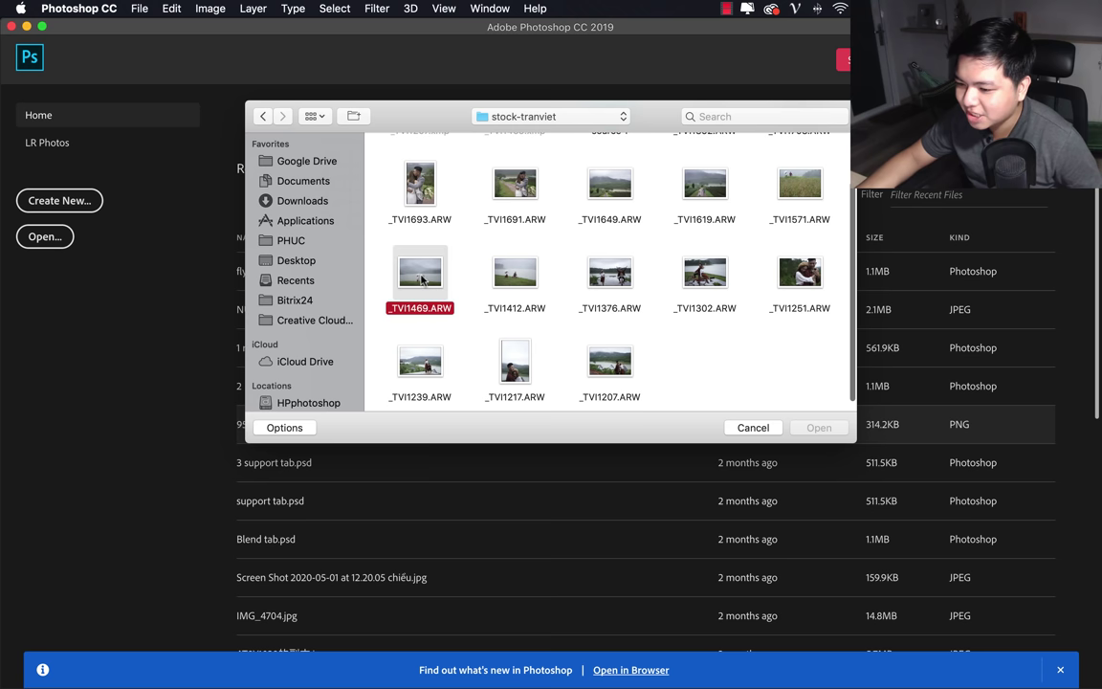
{"action": "left_click", "coordinate": [817, 428]}
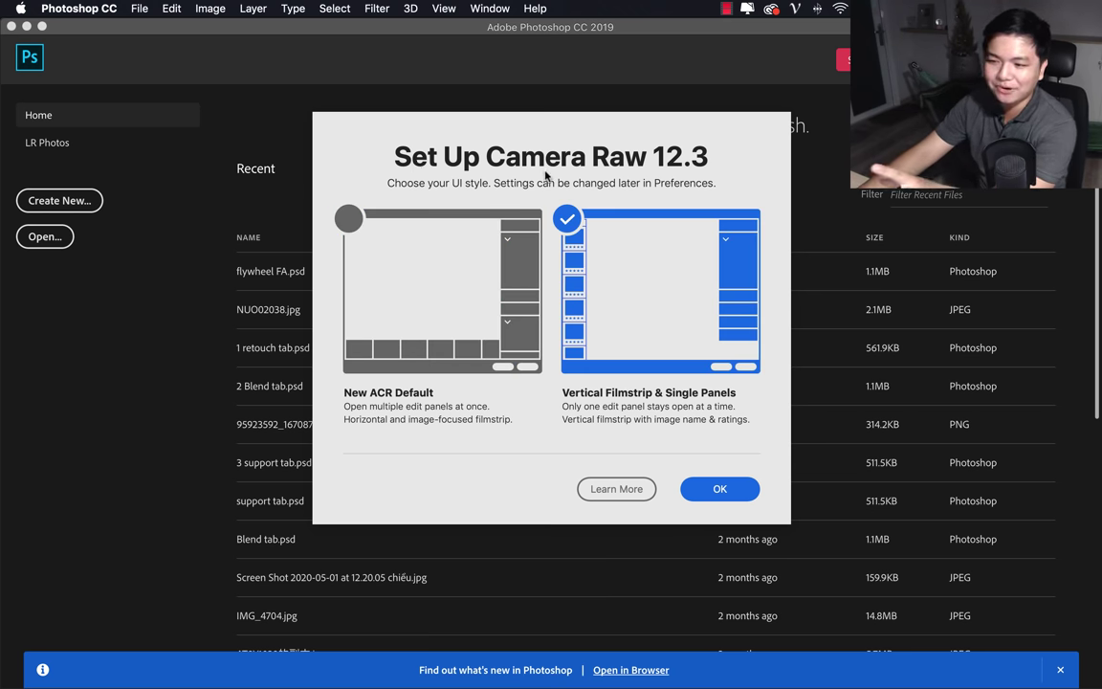
Compare the interface layout options offered in the Set Up Camera Raw 12.3 prompt.
{"action": "left_click", "coordinate": [472, 298]}
{"action": "left_click", "coordinate": [572, 285]}
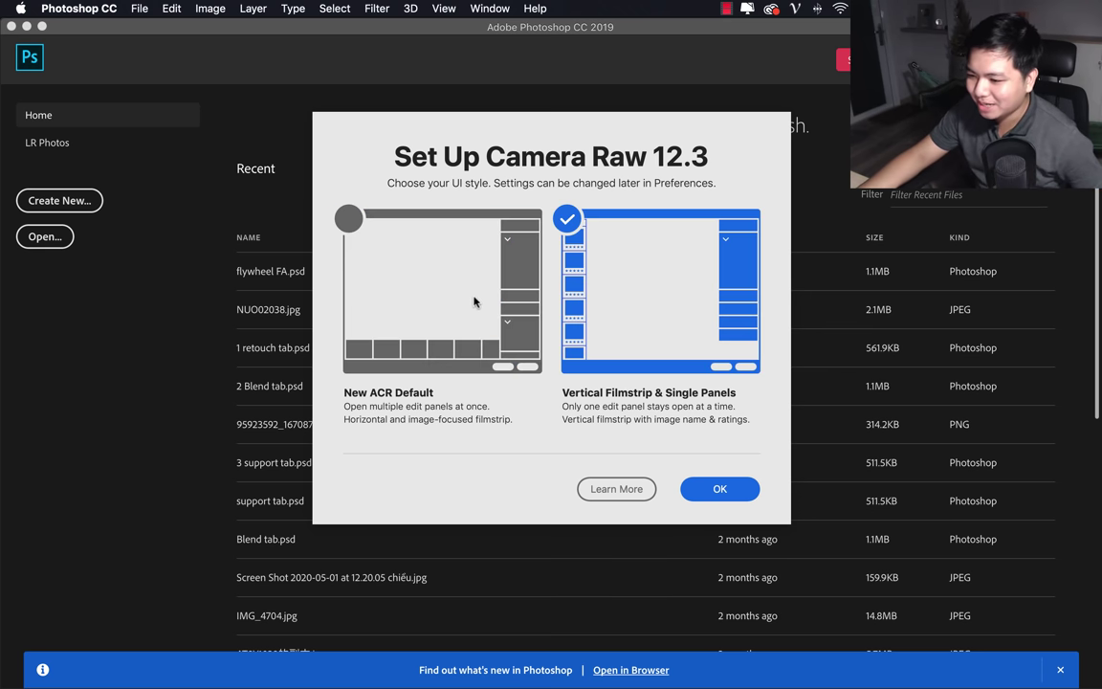
{"action": "left_click", "coordinate": [429, 273]}
{"action": "left_click", "coordinate": [624, 294]}
{"action": "left_click", "coordinate": [537, 300]}
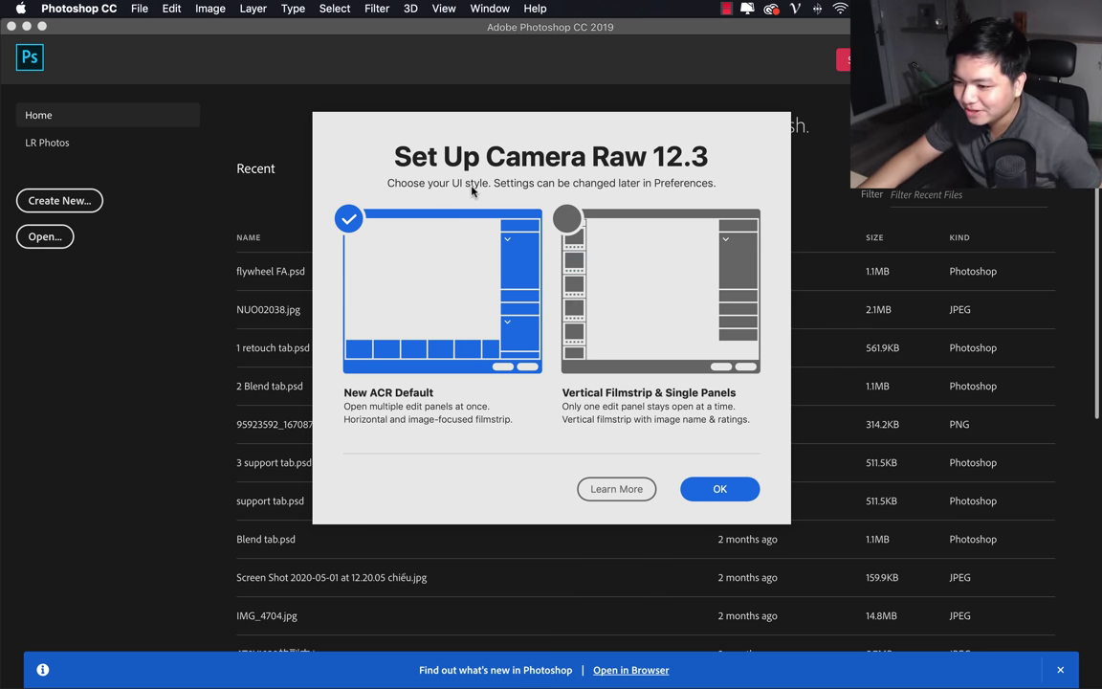
Settle on the New ACR Default layout, confirm it, and dismiss the welcome screen.
{"action": "left_click", "coordinate": [617, 348]}
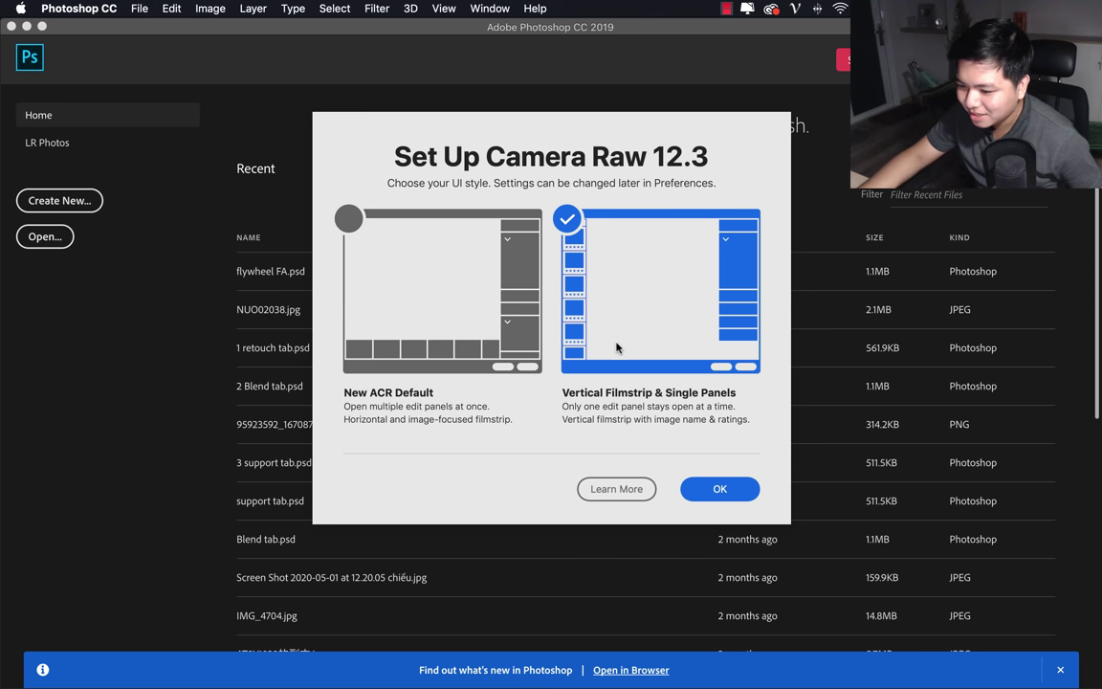
{"action": "left_click", "coordinate": [446, 335]}
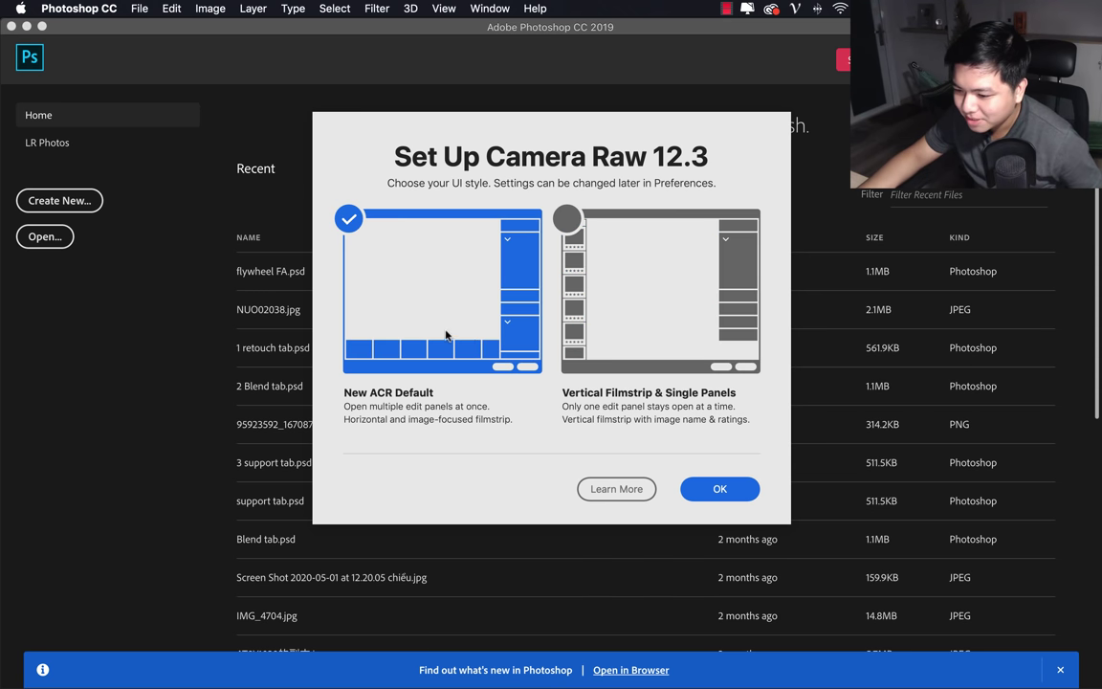
{"action": "left_click", "coordinate": [649, 345]}
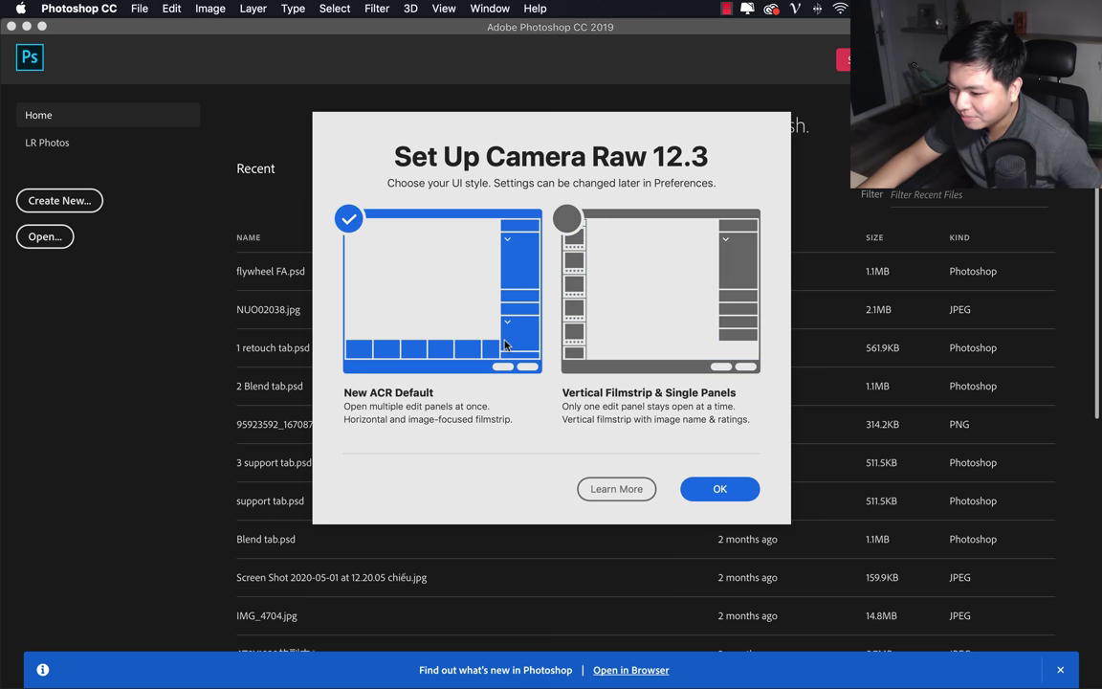
{"action": "left_click", "coordinate": [593, 325]}
{"action": "left_click", "coordinate": [425, 327]}
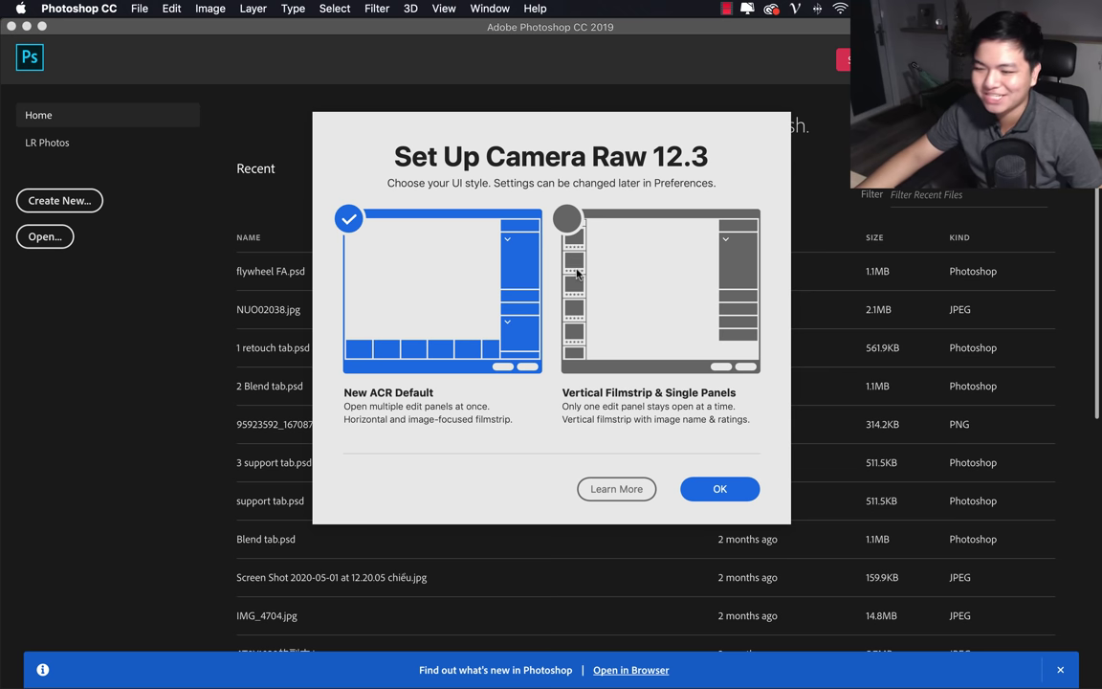
{"action": "left_click", "coordinate": [708, 486]}
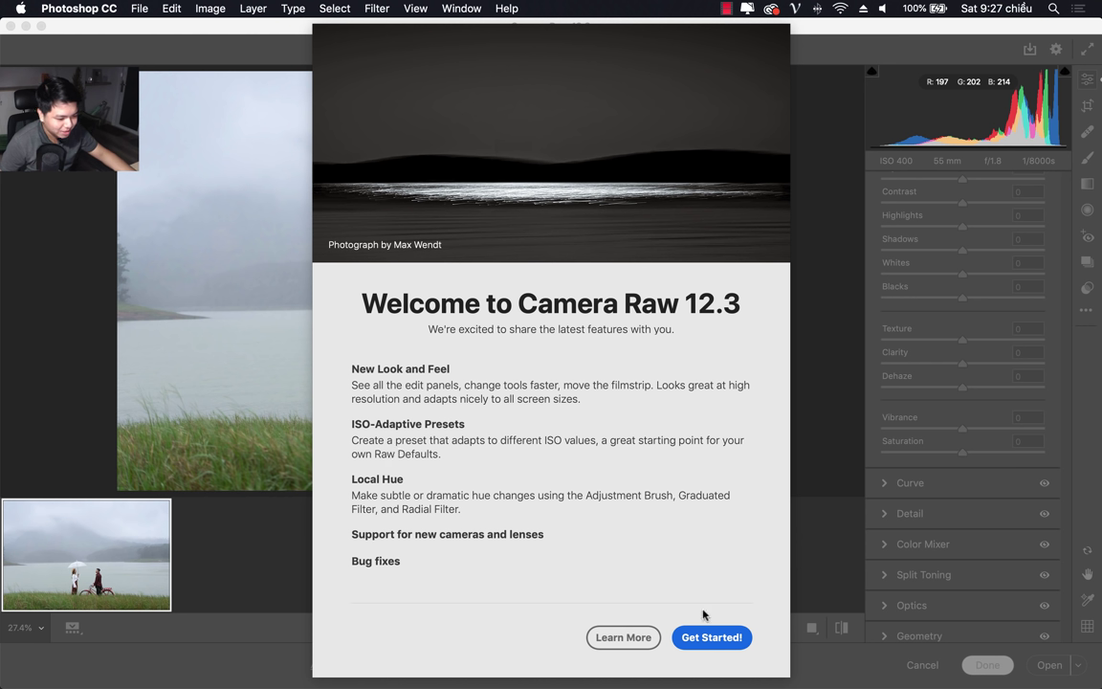
{"action": "left_click", "coordinate": [712, 636]}
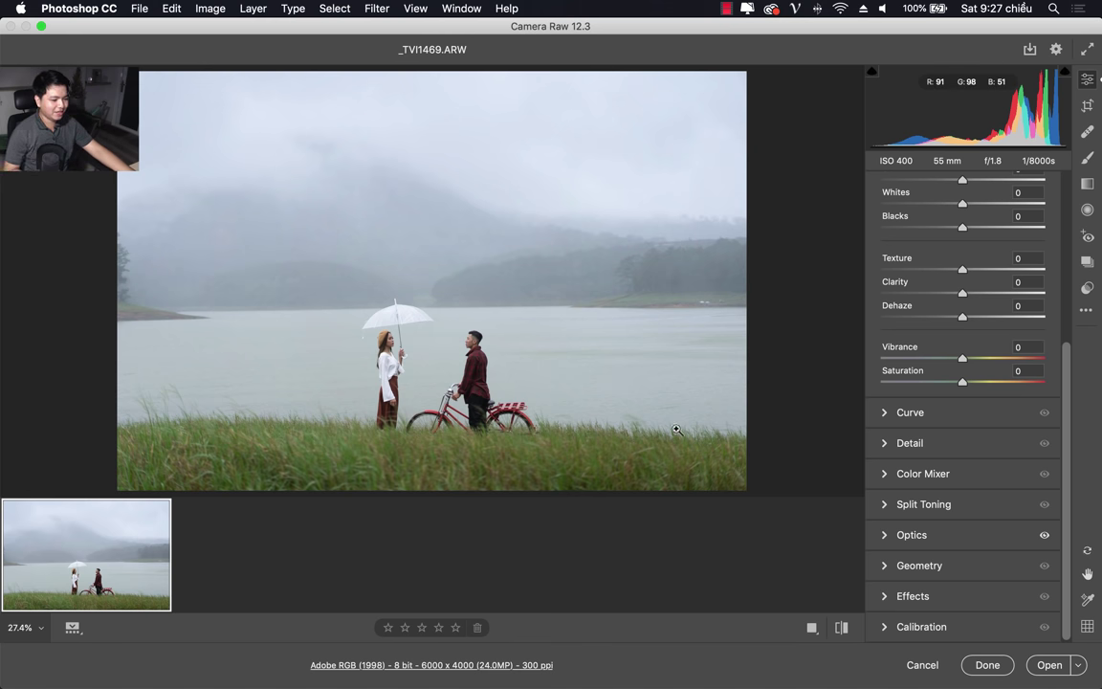
{"action": "scroll", "coordinate": [1037, 268], "scroll_direction": "up", "scroll_amount": 10}
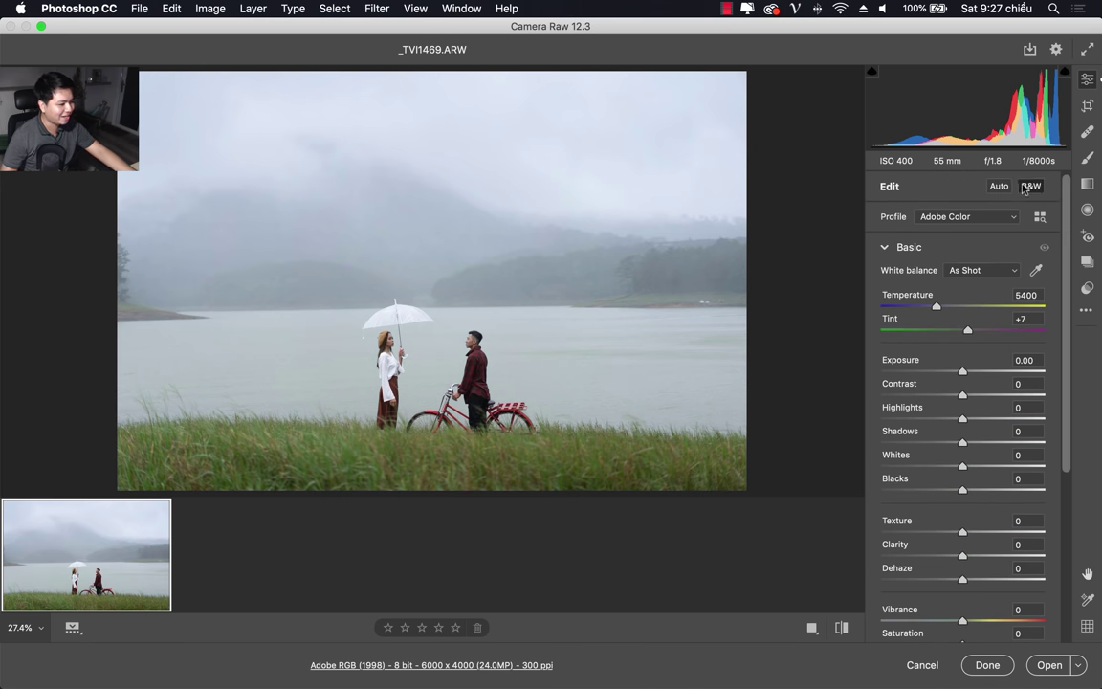
{"action": "left_click", "coordinate": [901, 249]}
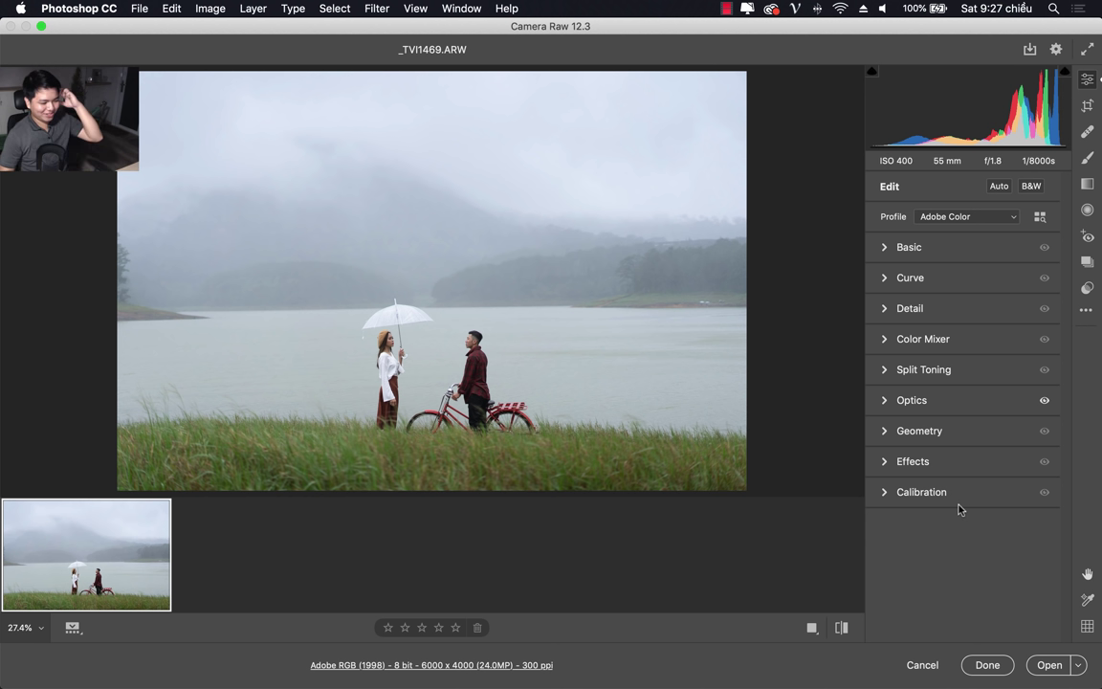
{"action": "left_click", "coordinate": [1078, 664]}
{"action": "left_click", "coordinate": [1078, 667]}
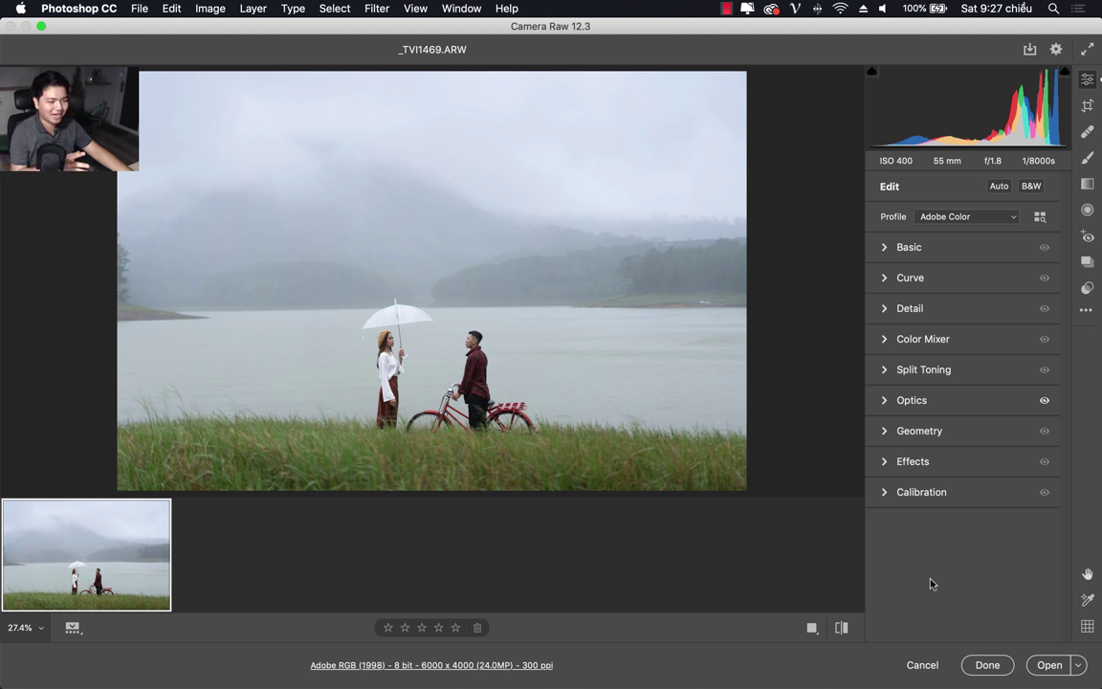
{"action": "left_click_drag", "start_coordinate": [595, 494], "coordinate": [591, 523]}
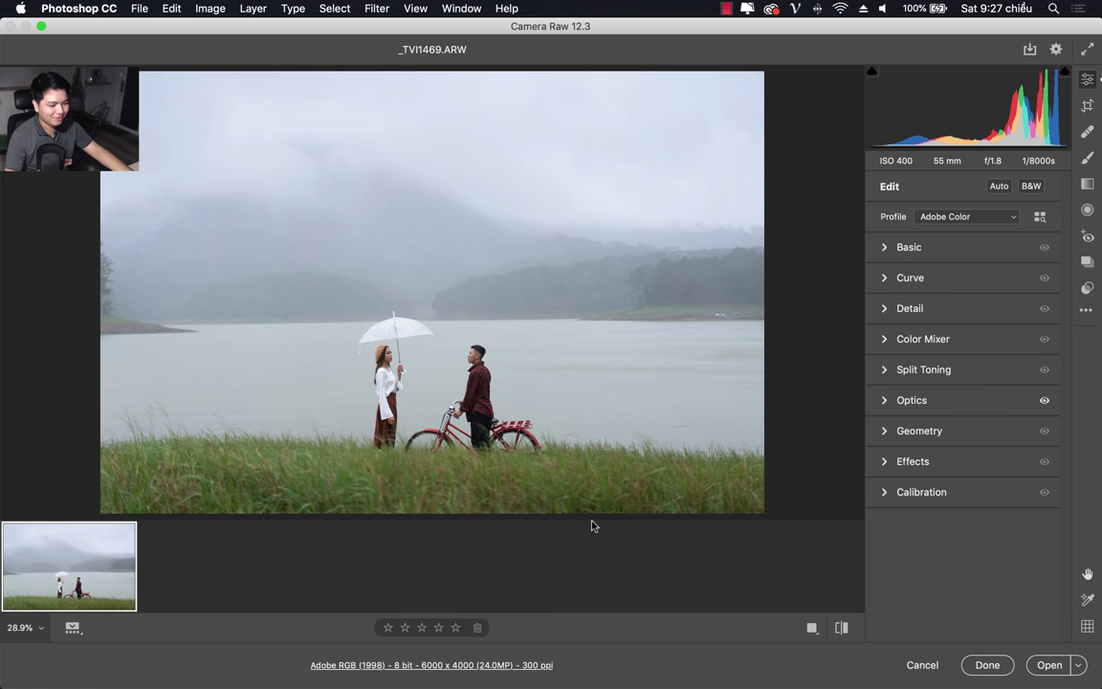
{"action": "left_click", "coordinate": [1086, 158]}
{"action": "left_click", "coordinate": [1087, 184]}
{"action": "left_click", "coordinate": [1088, 237]}
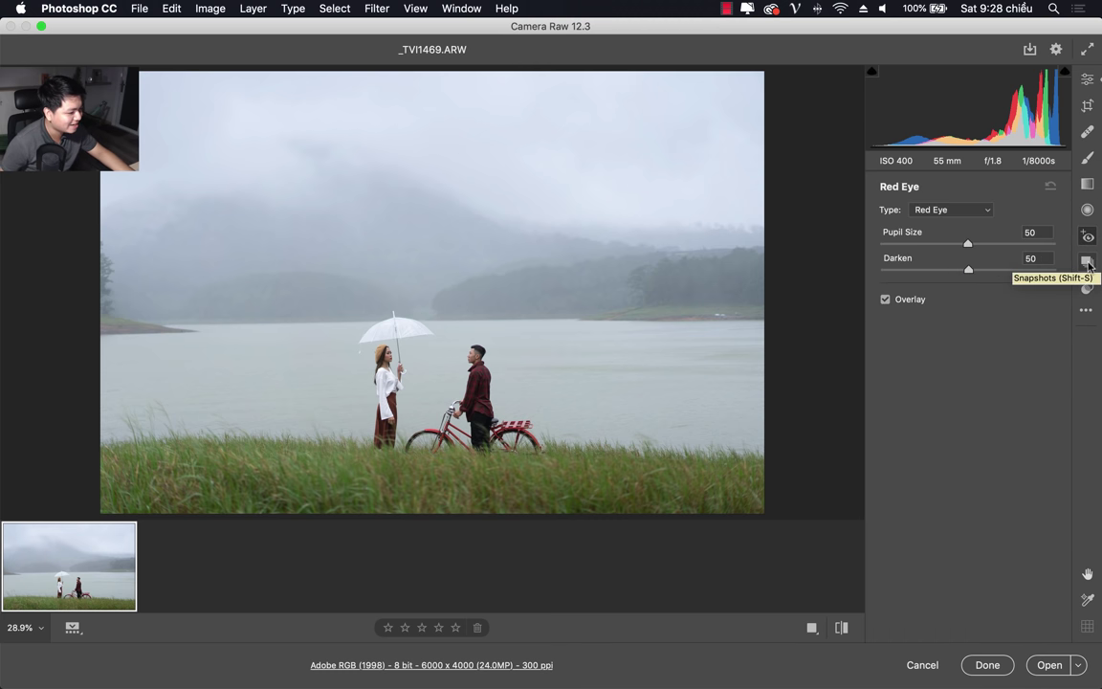
{"action": "left_click", "coordinate": [1088, 261]}
{"action": "left_click", "coordinate": [1088, 287]}
{"action": "left_click", "coordinate": [1087, 264]}
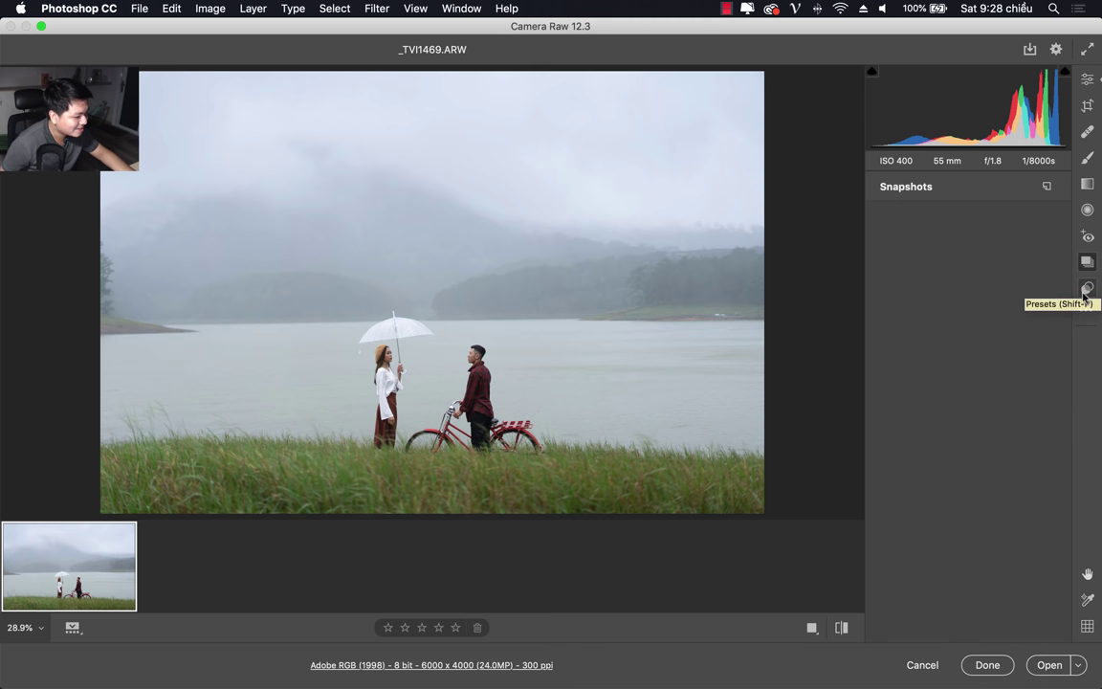
{"action": "left_click", "coordinate": [1087, 287]}
{"action": "left_click", "coordinate": [872, 317]}
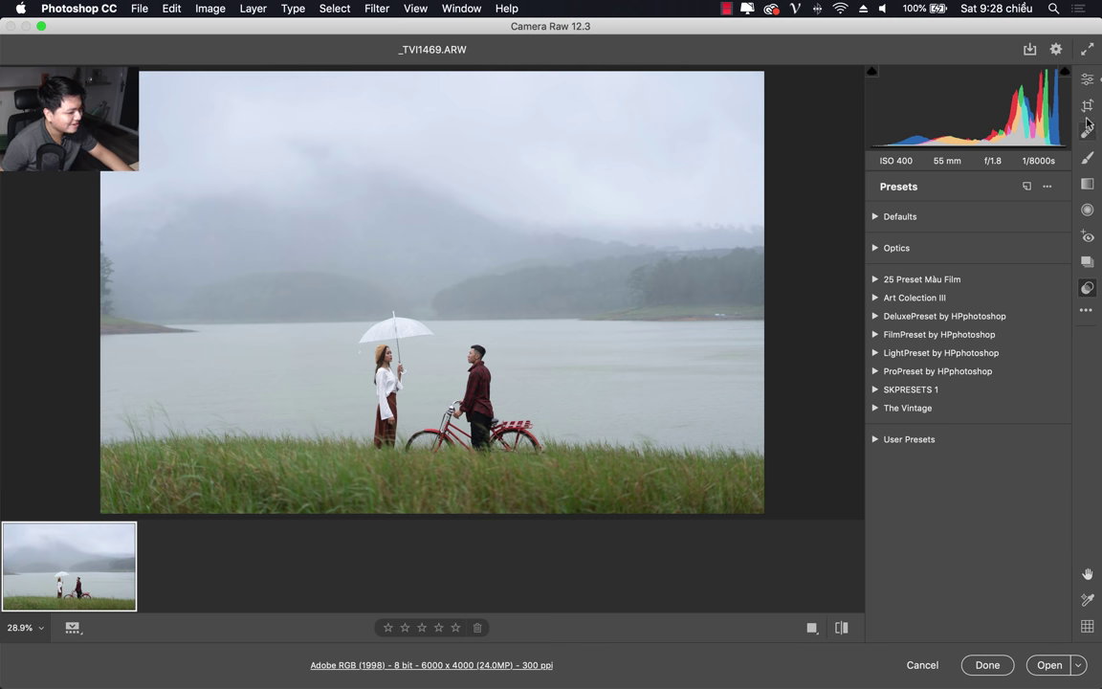
{"action": "left_click", "coordinate": [1087, 81]}
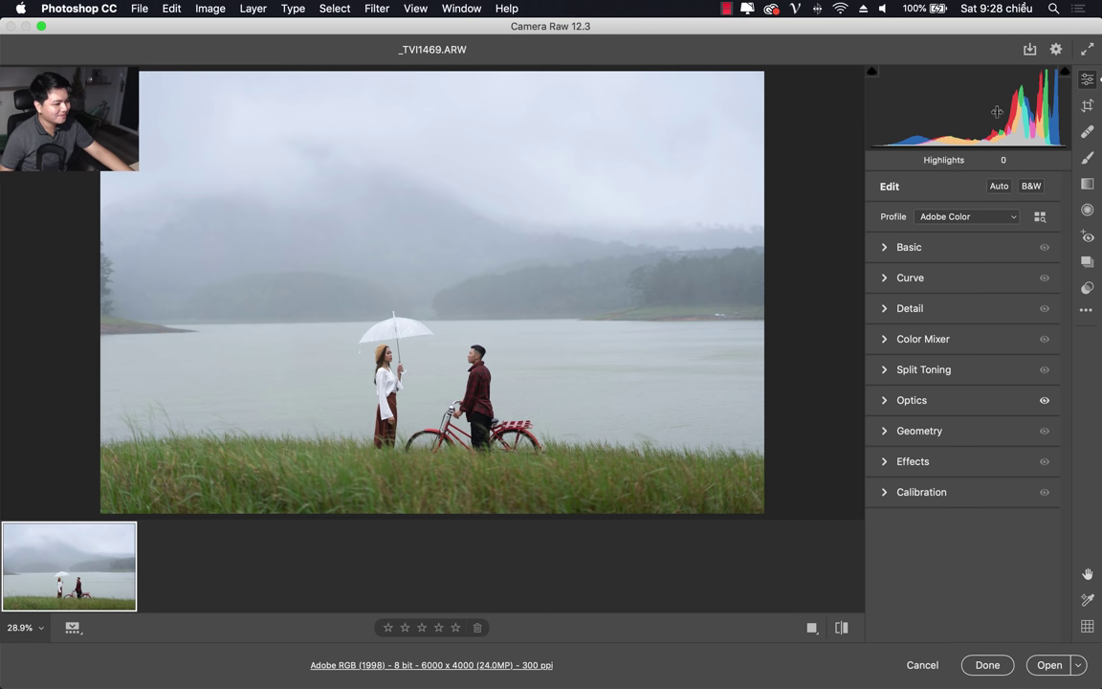
Expand and collapse the Basic and Geometry sections of the Edit panel to inspect them.
{"action": "left_click", "coordinate": [885, 247]}
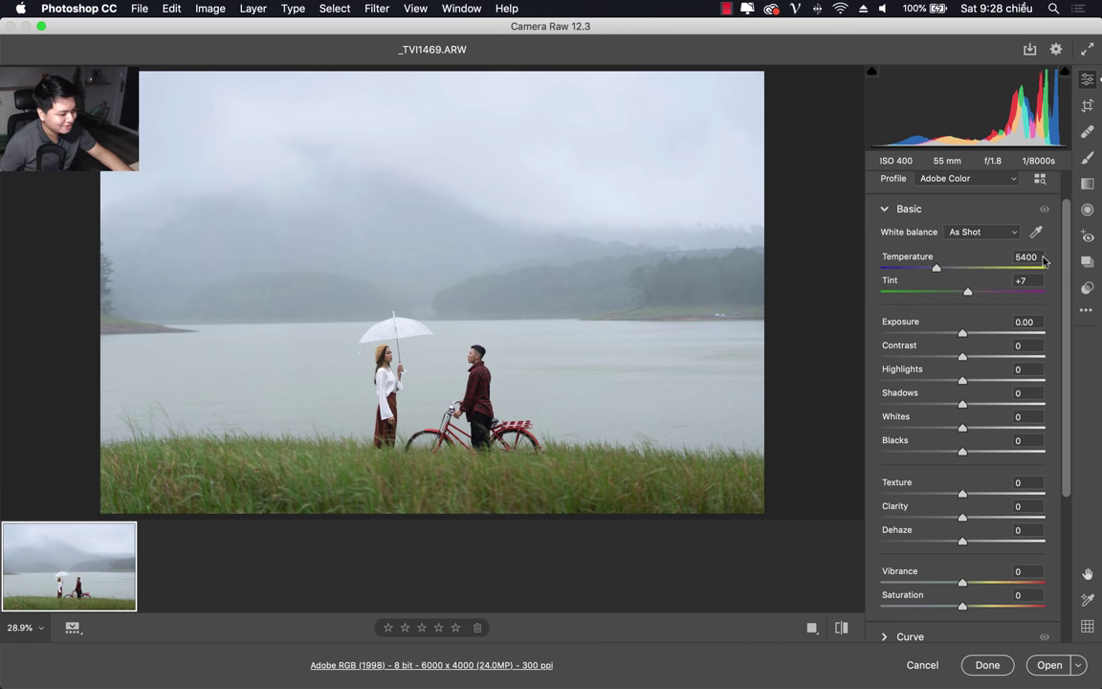
{"action": "scroll", "coordinate": [1064, 246], "scroll_direction": "down", "scroll_amount": 3}
{"action": "scroll", "coordinate": [924, 244], "scroll_direction": "up", "scroll_amount": 5}
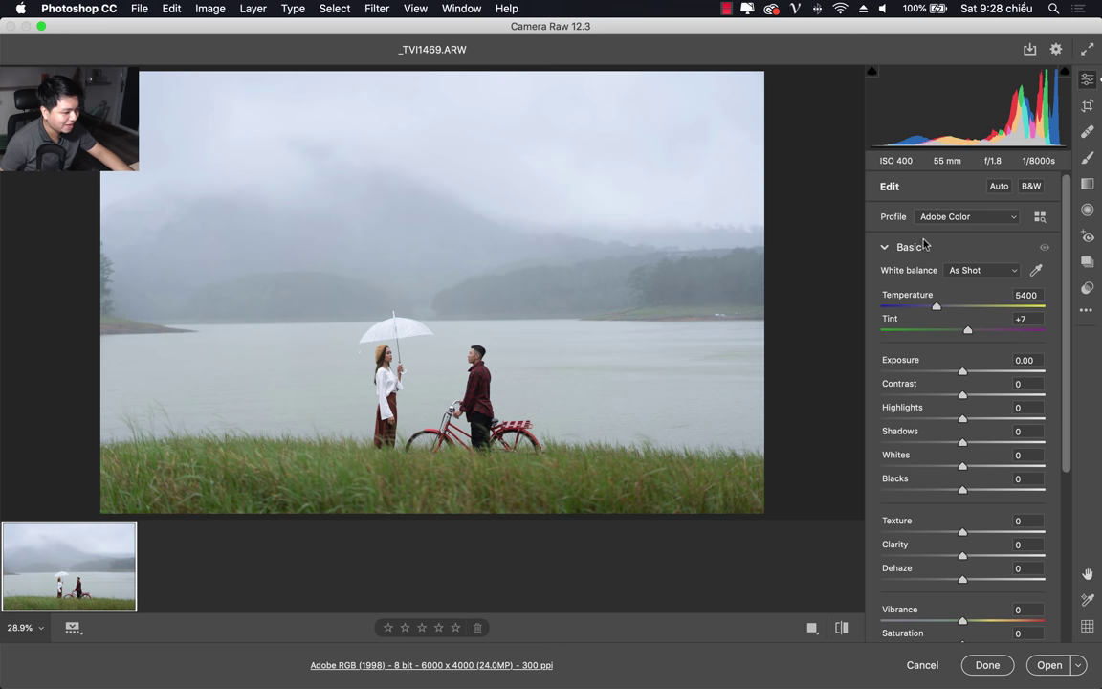
{"action": "left_click", "coordinate": [880, 248]}
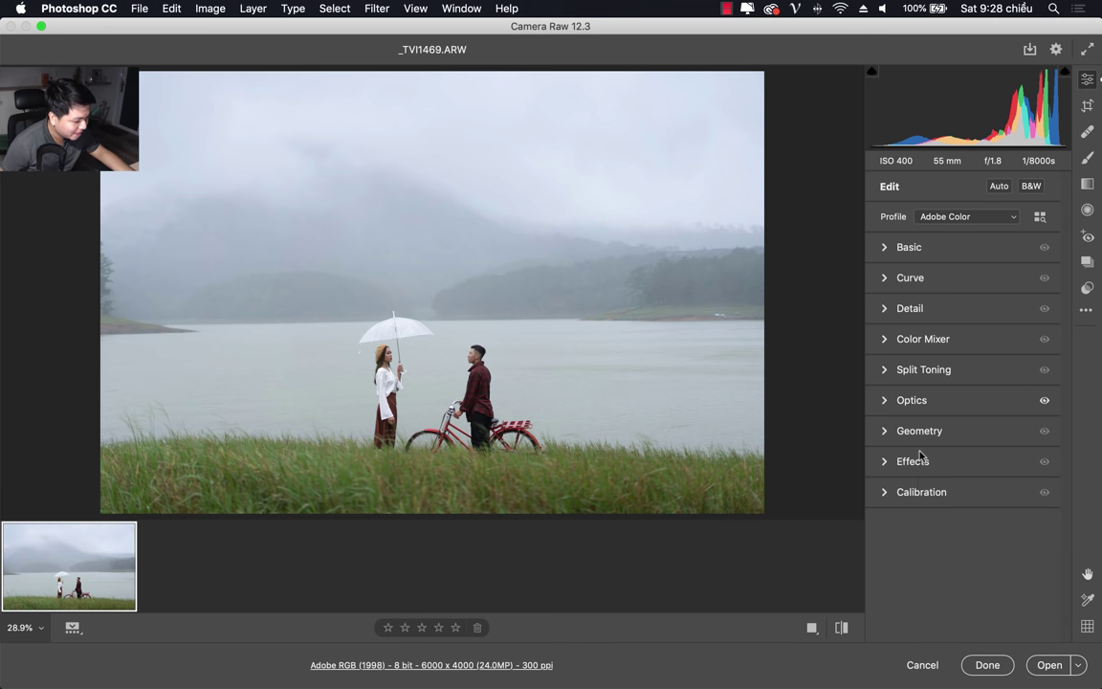
{"action": "left_click", "coordinate": [884, 432]}
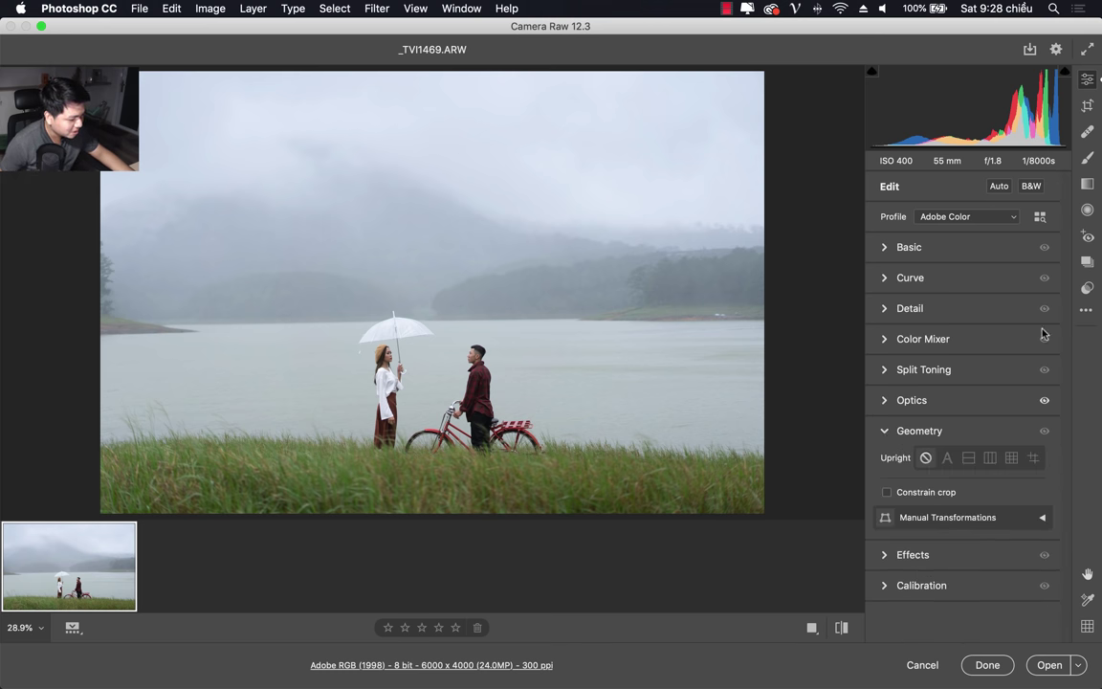
{"action": "left_click", "coordinate": [886, 432]}
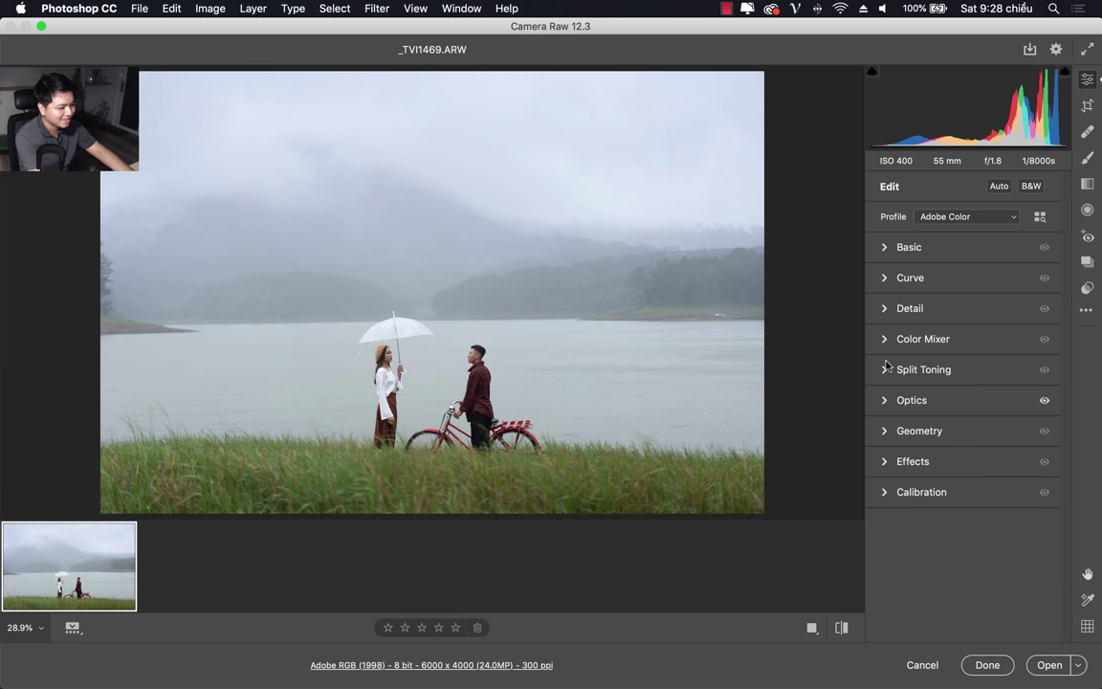
Reopen Basic to review Temperature 5400, Tint +7 and zeroed sliders, then collapse it.
{"action": "left_click", "coordinate": [885, 248]}
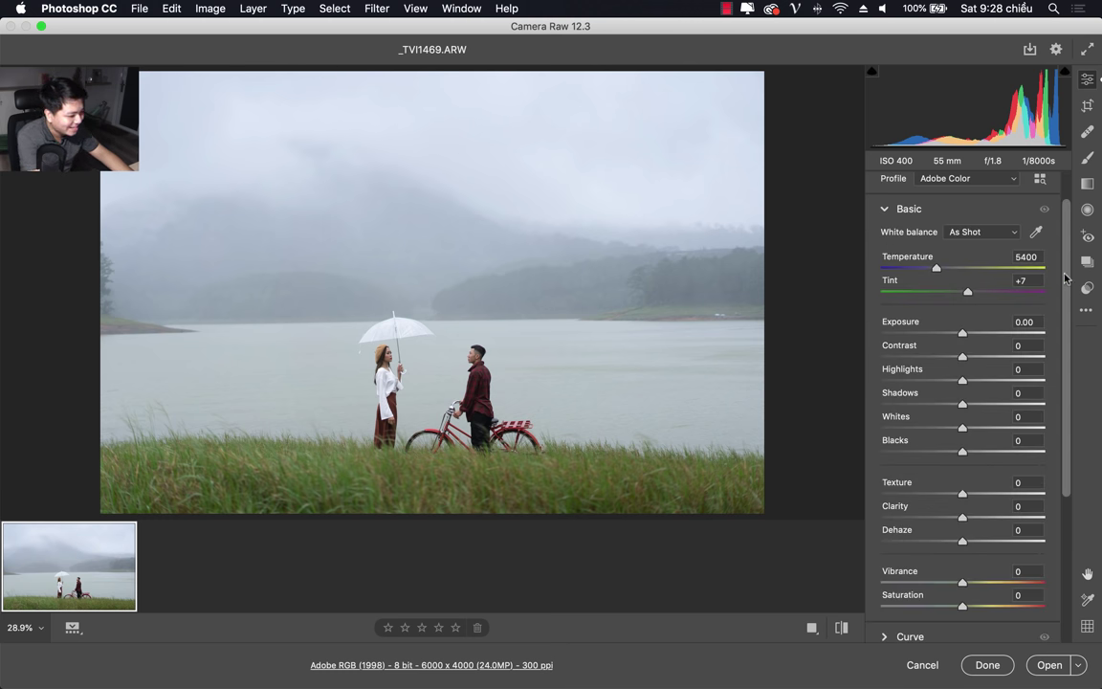
{"action": "scroll", "coordinate": [1065, 277], "scroll_direction": "down", "scroll_amount": 1}
{"action": "scroll", "coordinate": [1065, 277], "scroll_direction": "down", "scroll_amount": 3}
{"action": "scroll", "coordinate": [1067, 280], "scroll_direction": "up", "scroll_amount": 4}
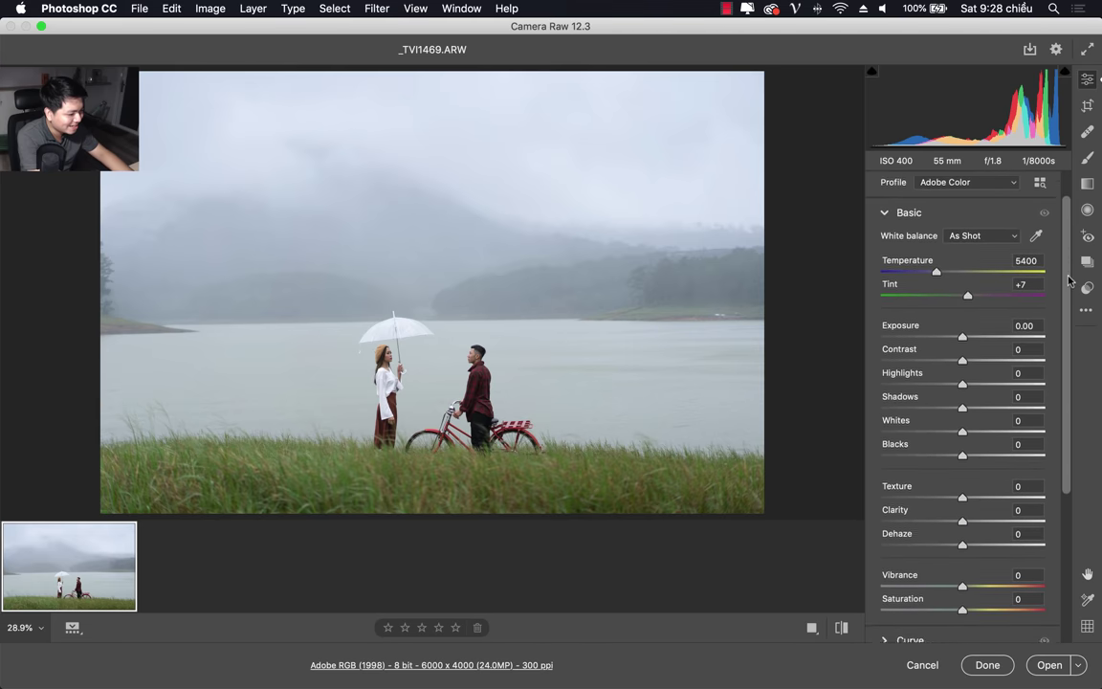
{"action": "scroll", "coordinate": [1069, 280], "scroll_direction": "down", "scroll_amount": 1}
{"action": "scroll", "coordinate": [1071, 306], "scroll_direction": "down", "scroll_amount": 1}
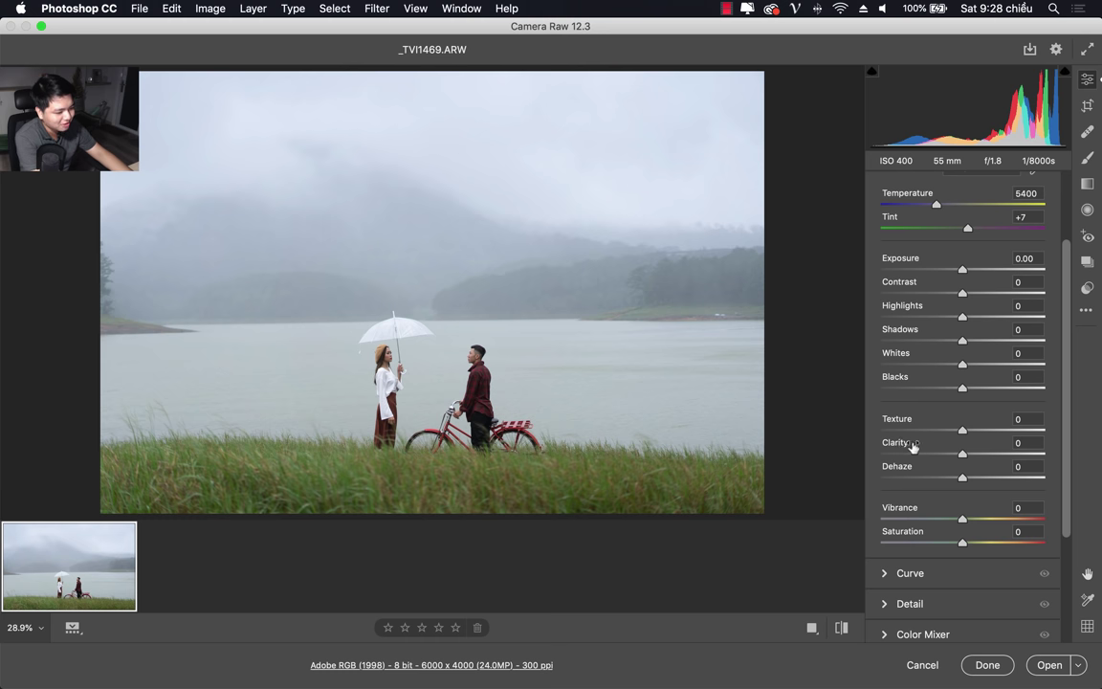
{"action": "scroll", "coordinate": [1065, 422], "scroll_direction": "up", "scroll_amount": 2}
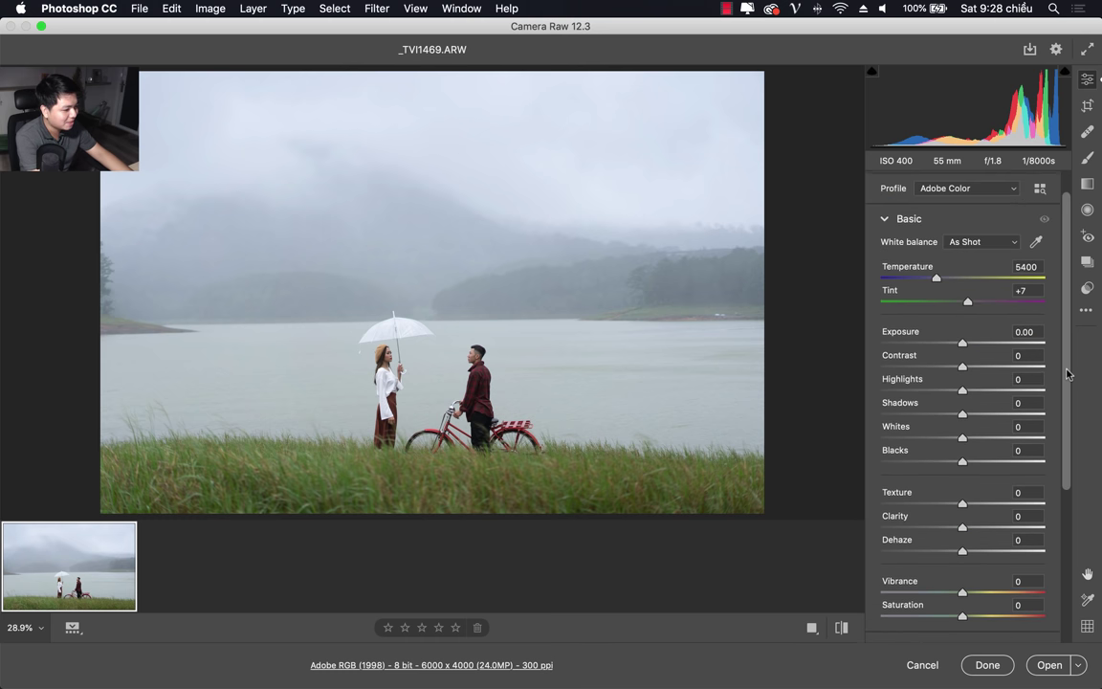
{"action": "left_click", "coordinate": [886, 222]}
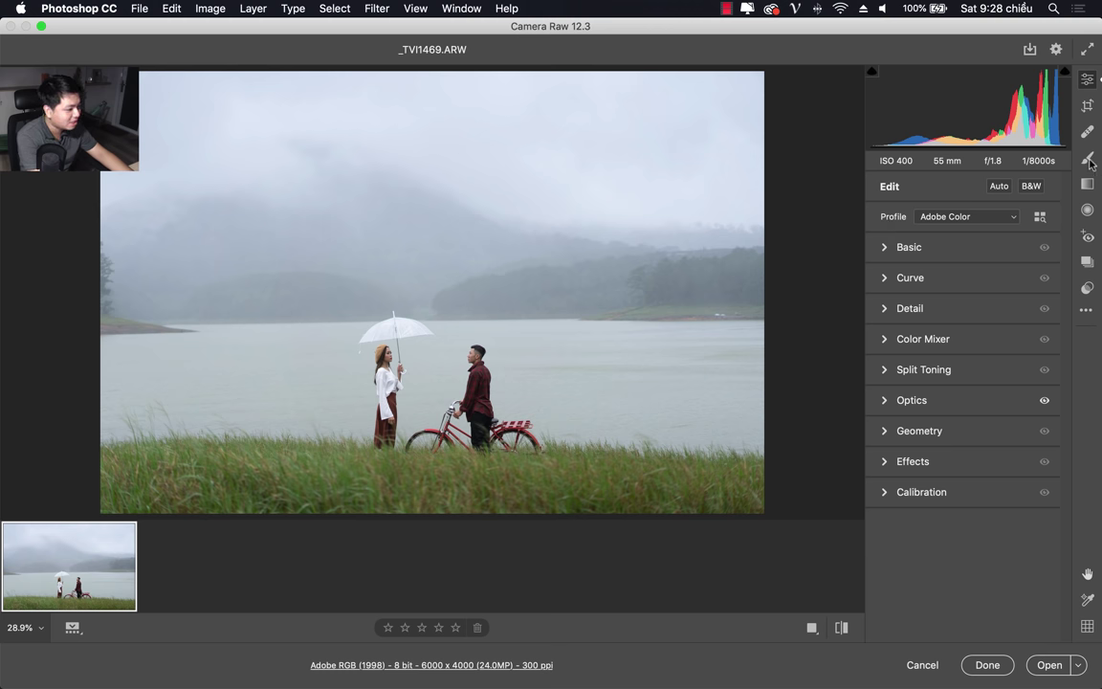
{"action": "left_click", "coordinate": [894, 279]}
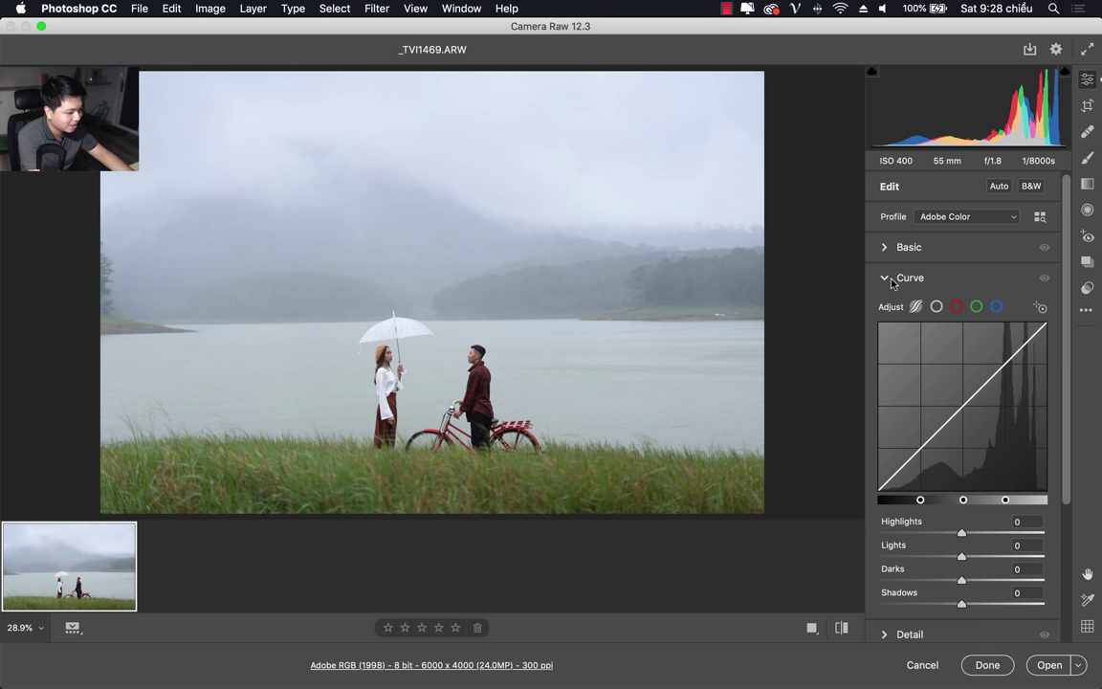
{"action": "left_click", "coordinate": [955, 306]}
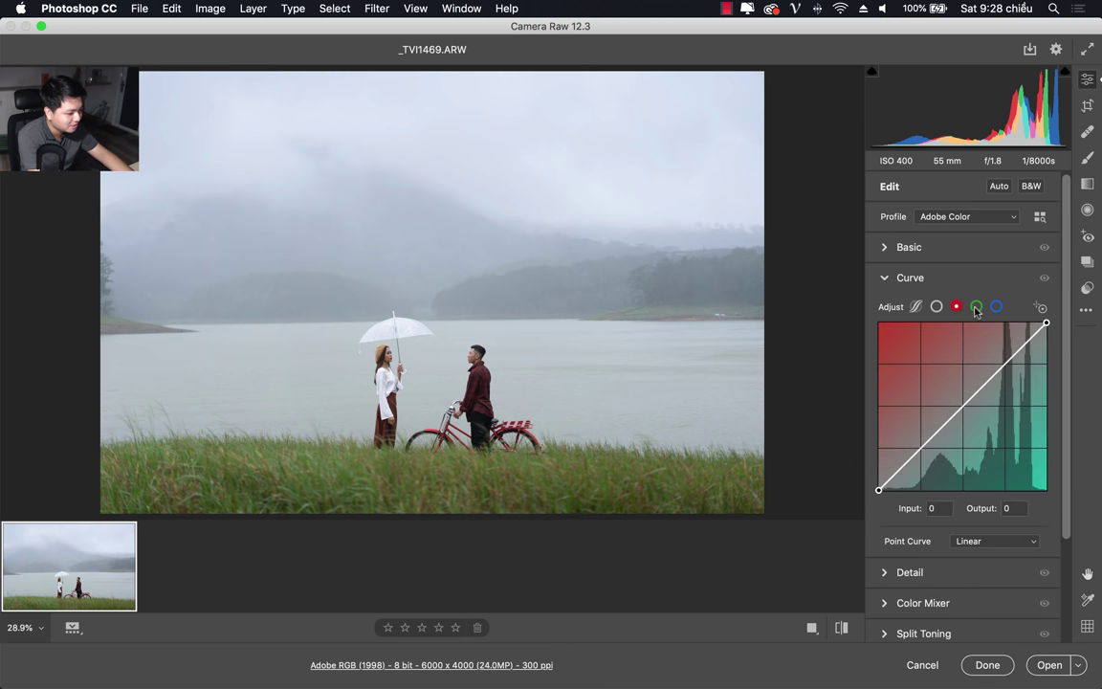
{"action": "left_click", "coordinate": [975, 306]}
{"action": "left_click", "coordinate": [995, 306]}
{"action": "left_click", "coordinate": [956, 306]}
{"action": "left_click", "coordinate": [996, 306]}
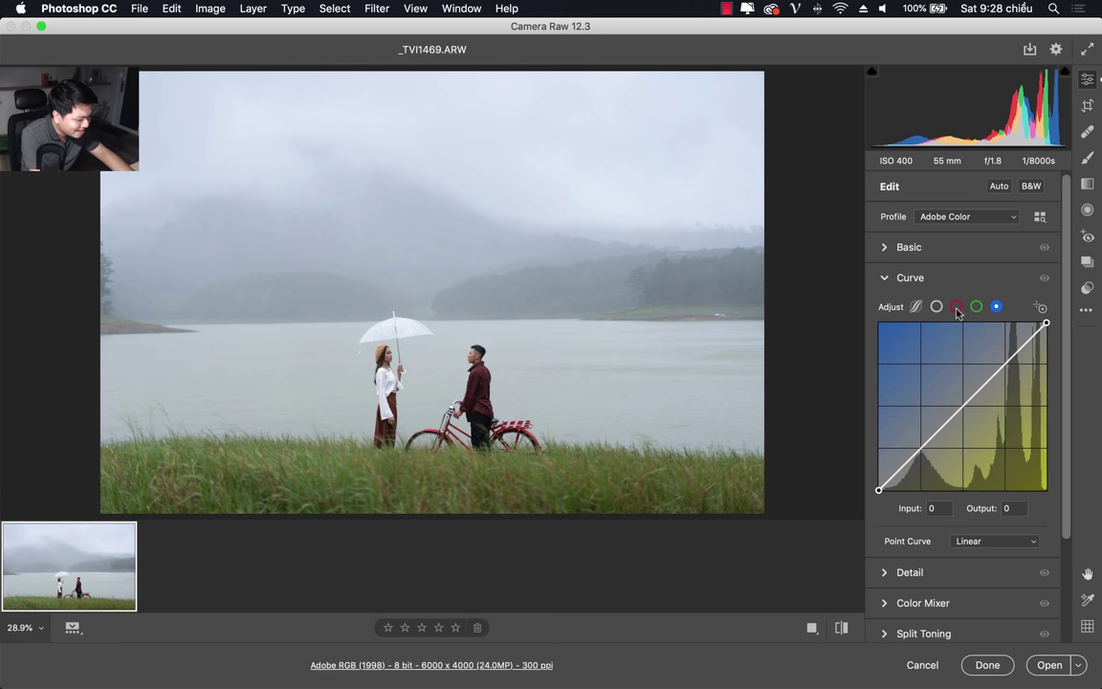
{"action": "left_click", "coordinate": [955, 306]}
{"action": "left_click", "coordinate": [956, 306]}
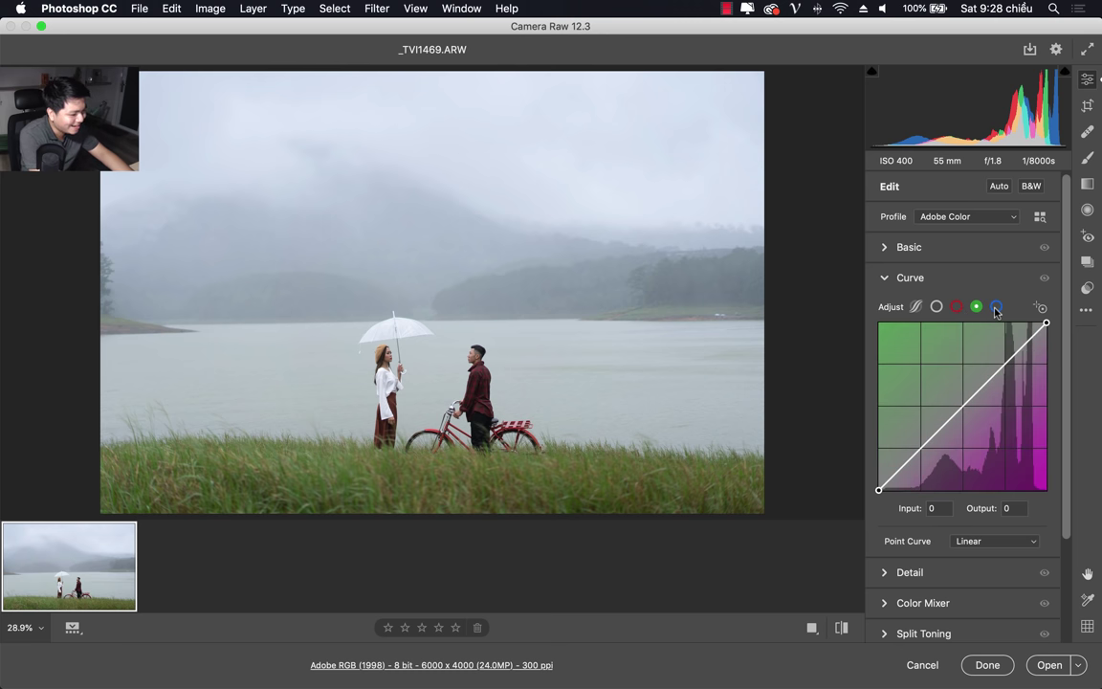
{"action": "left_click", "coordinate": [955, 306]}
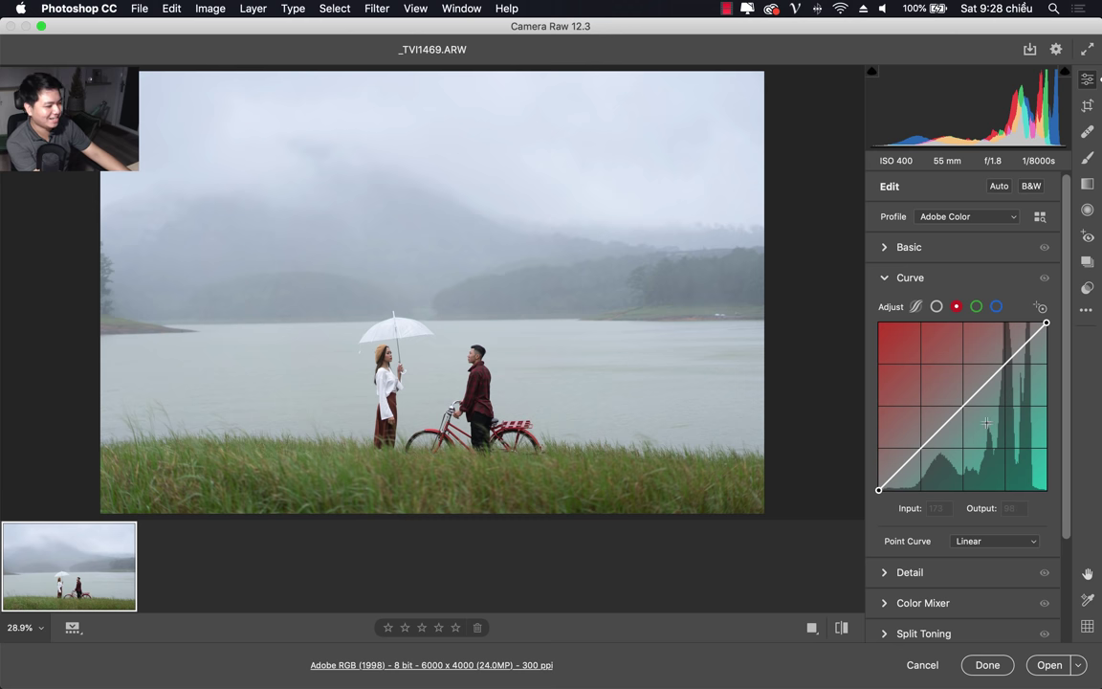
{"action": "mouse_move", "coordinate": [964, 402]}
{"action": "left_mouse_down"}
{"action": "mouse_move", "coordinate": [951, 387]}
{"action": "mouse_move", "coordinate": [989, 432]}
{"action": "mouse_move", "coordinate": [956, 391]}
{"action": "mouse_move", "coordinate": [962, 405]}
{"action": "left_mouse_up"}
{"action": "left_click", "coordinate": [976, 306]}
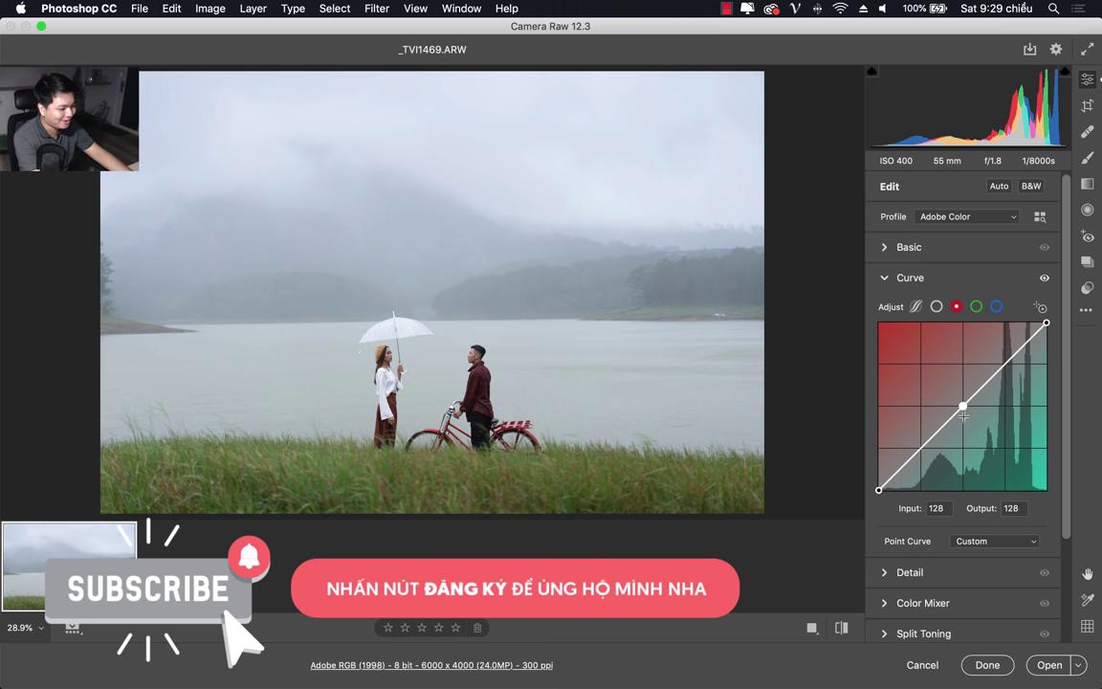
{"action": "mouse_move", "coordinate": [962, 405]}
{"action": "left_mouse_down"}
{"action": "mouse_move", "coordinate": [976, 425]}
{"action": "mouse_move", "coordinate": [963, 406]}
{"action": "left_mouse_up"}
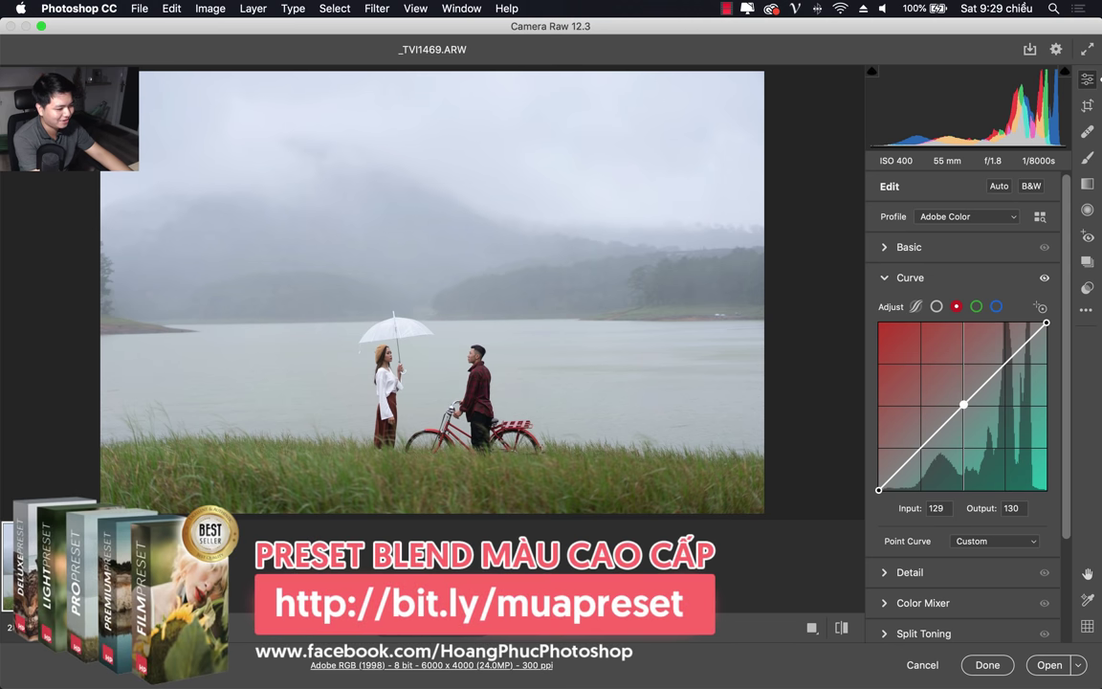
{"action": "left_click", "coordinate": [938, 307]}
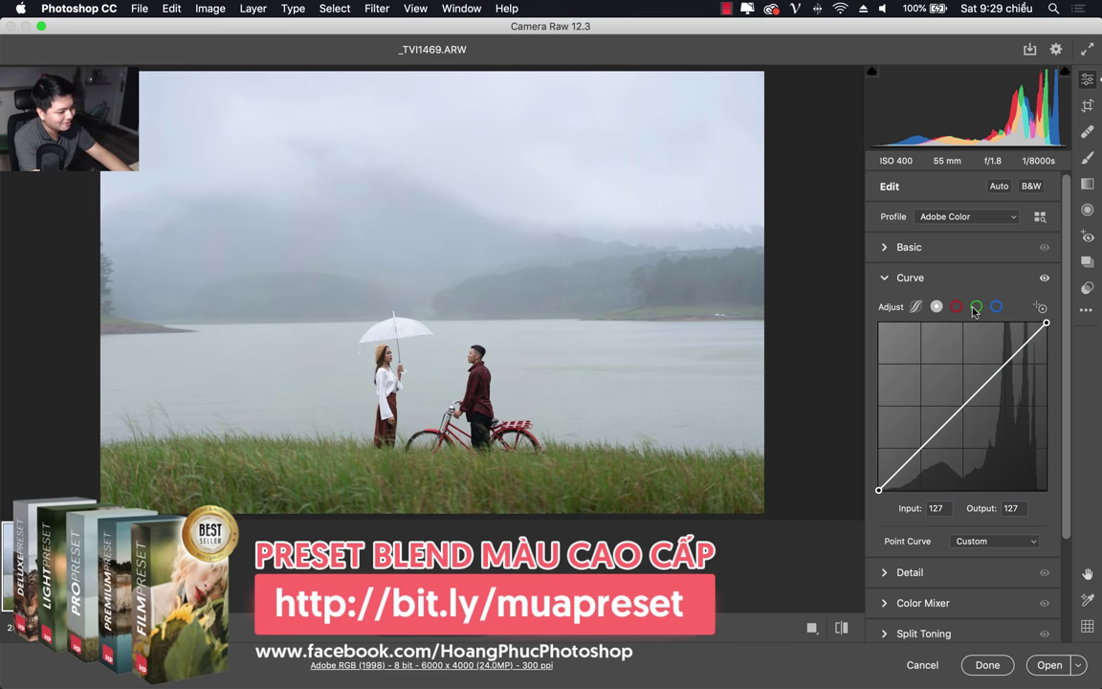
{"action": "left_click", "coordinate": [975, 307]}
{"action": "left_click", "coordinate": [996, 307]}
{"action": "left_click", "coordinate": [956, 307]}
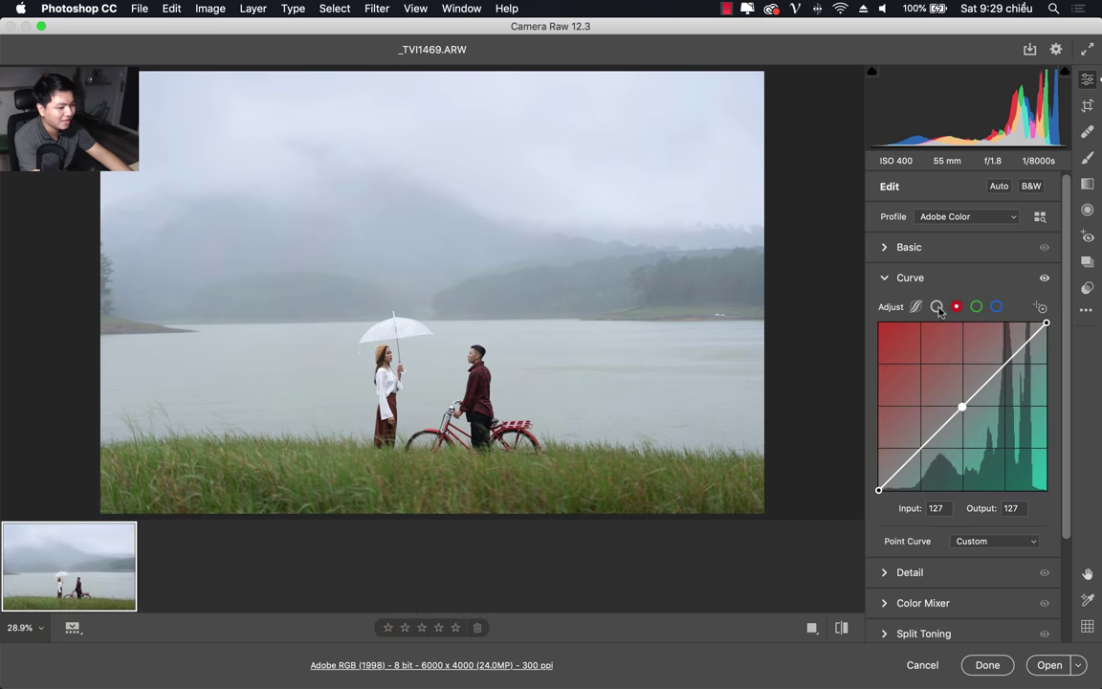
{"action": "left_click", "coordinate": [957, 307]}
{"action": "left_click", "coordinate": [915, 307]}
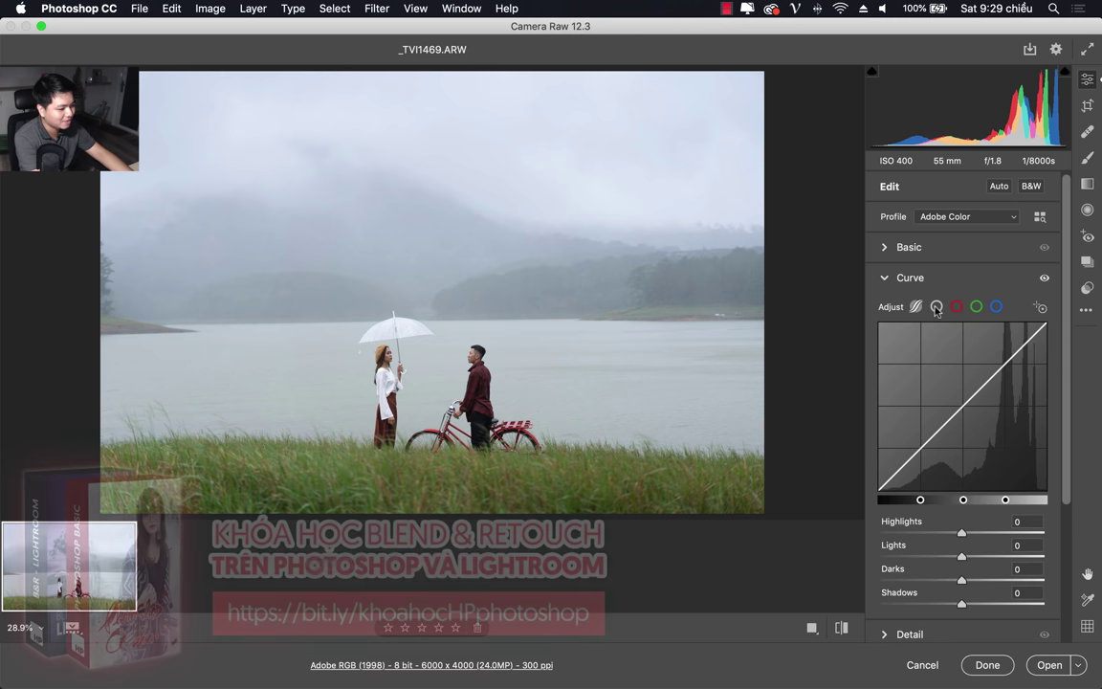
{"action": "left_click", "coordinate": [976, 308]}
{"action": "left_click", "coordinate": [916, 307]}
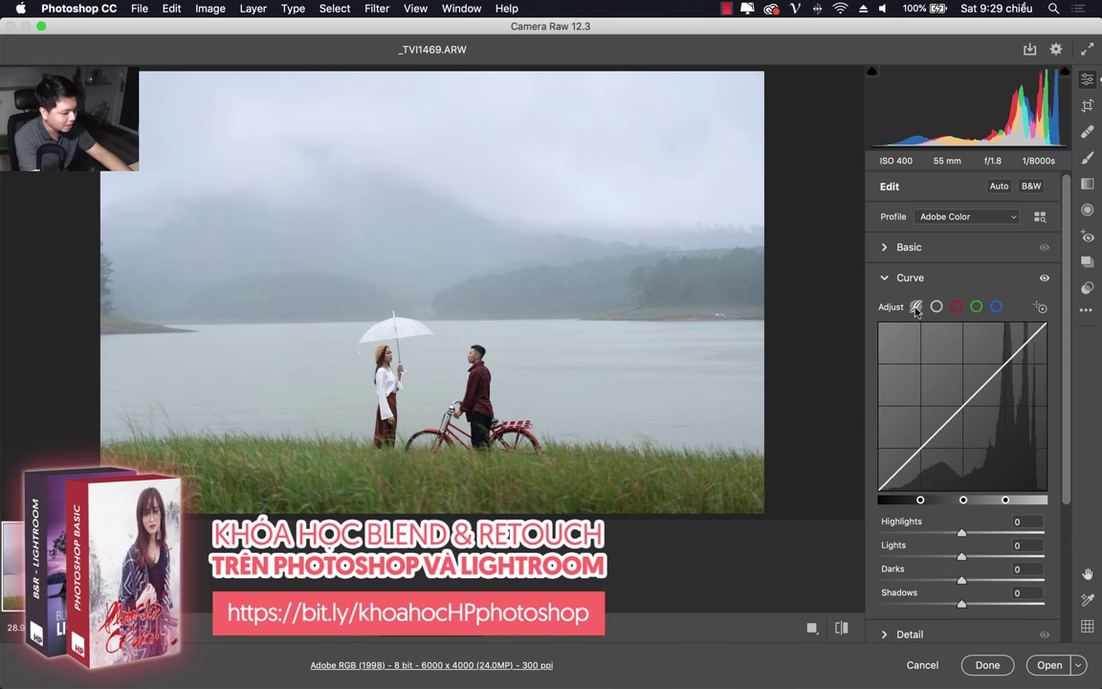
{"action": "left_click", "coordinate": [936, 307]}
{"action": "left_click", "coordinate": [936, 307]}
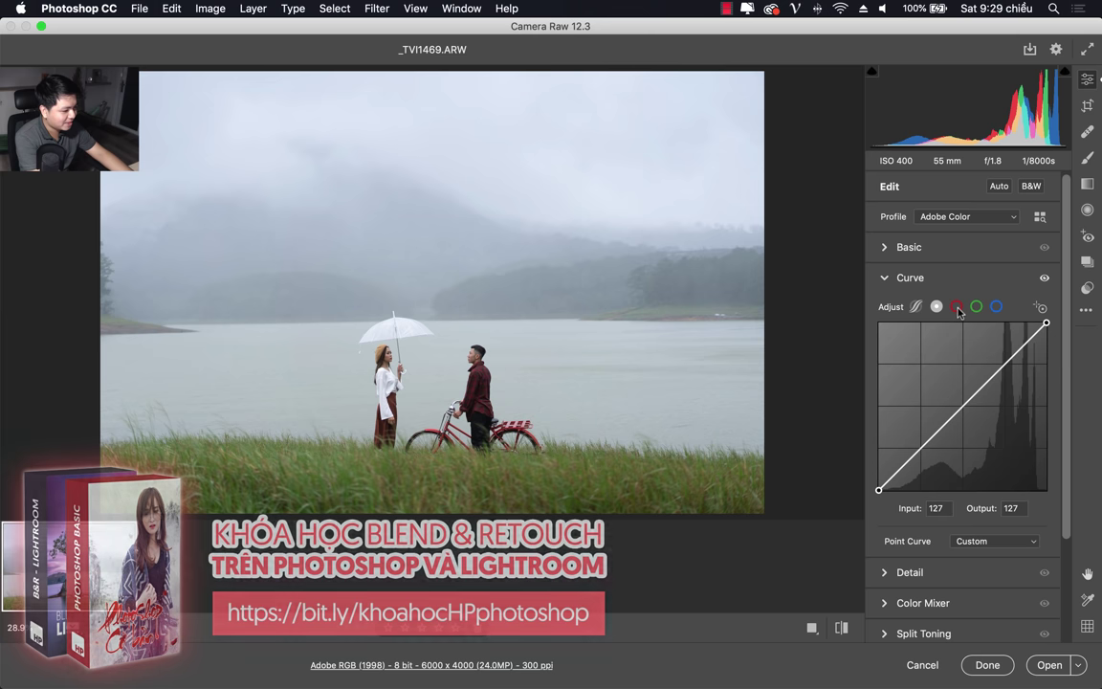
{"action": "left_click", "coordinate": [976, 307]}
{"action": "left_click", "coordinate": [936, 307]}
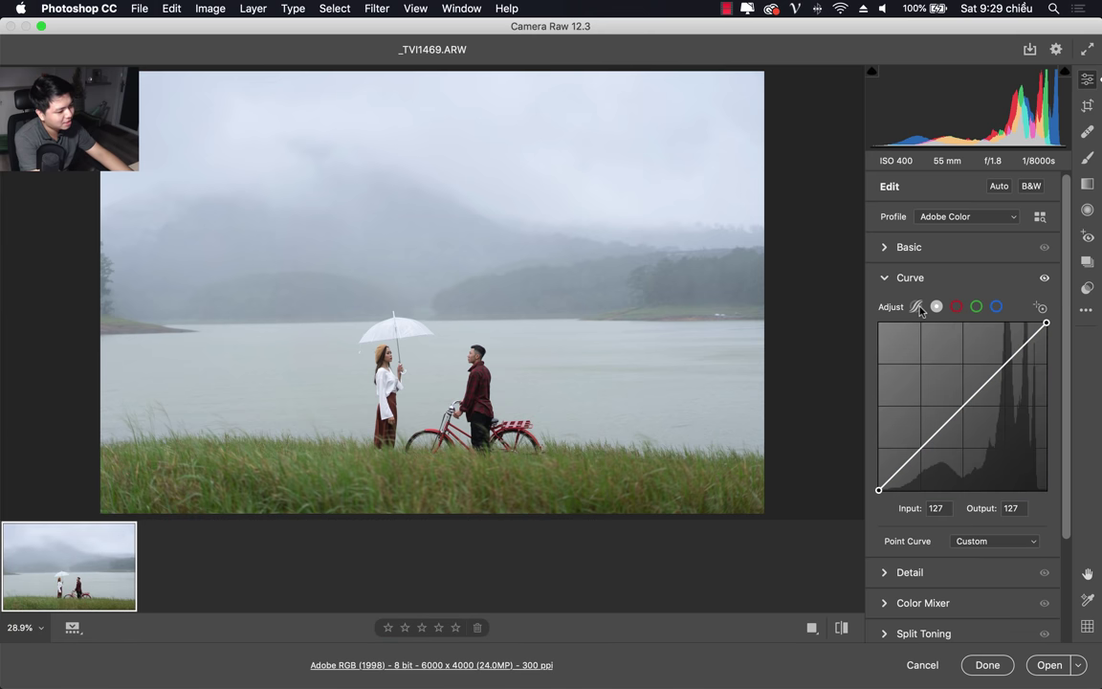
{"action": "left_click", "coordinate": [936, 307]}
{"action": "left_click", "coordinate": [995, 307]}
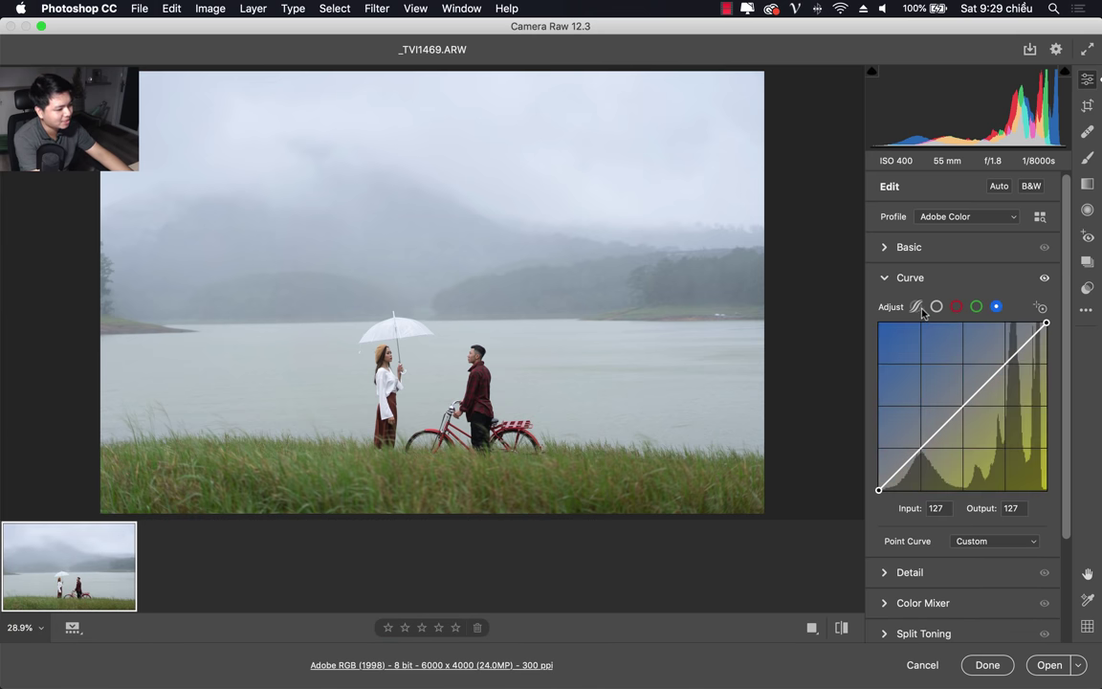
{"action": "left_click", "coordinate": [917, 307]}
{"action": "scroll", "coordinate": [961, 397], "scroll_direction": "down", "scroll_amount": 3}
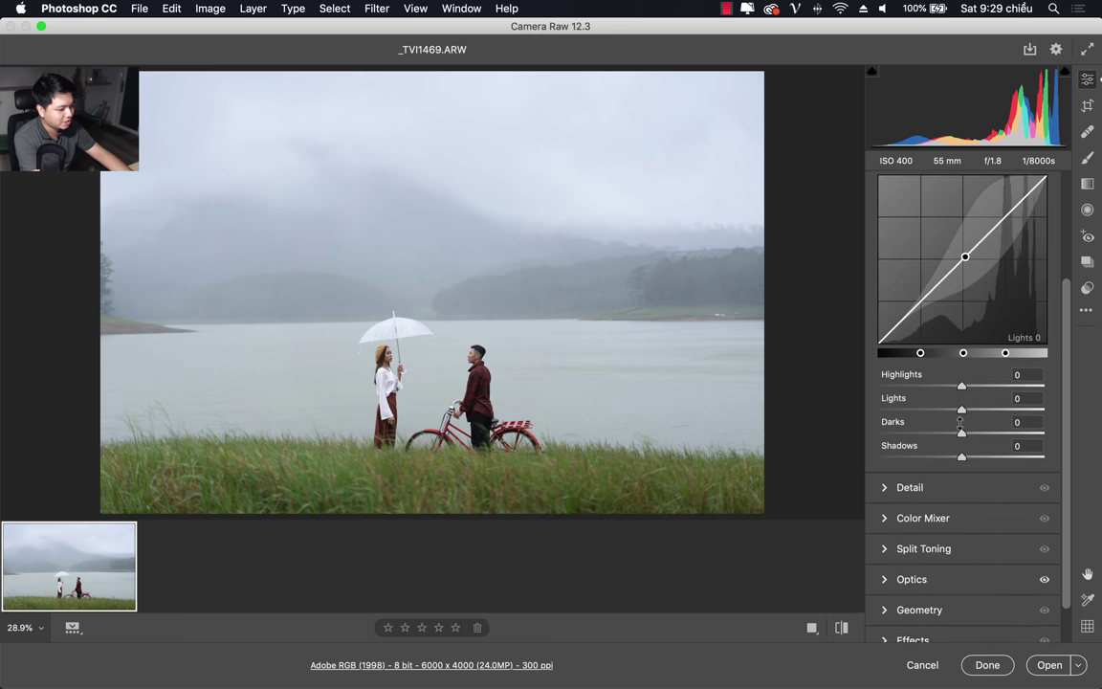
{"action": "scroll", "coordinate": [962, 253], "scroll_direction": "up", "scroll_amount": 3}
{"action": "scroll", "coordinate": [940, 397], "scroll_direction": "down", "scroll_amount": 1}
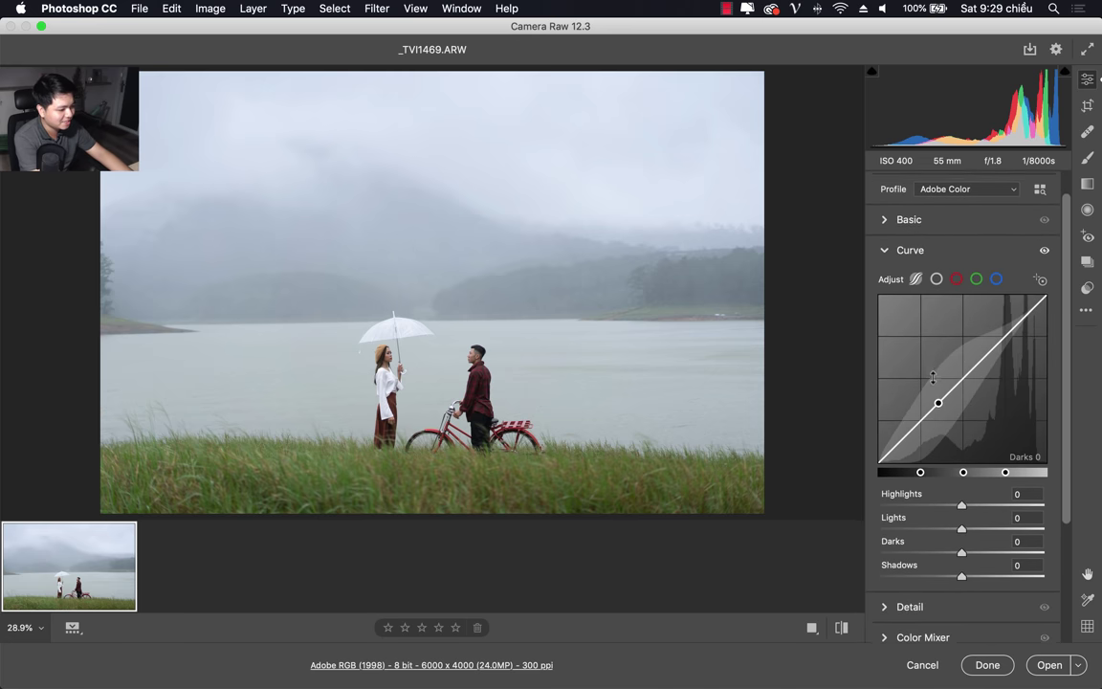
{"action": "scroll", "coordinate": [937, 382], "scroll_direction": "down", "scroll_amount": 1}
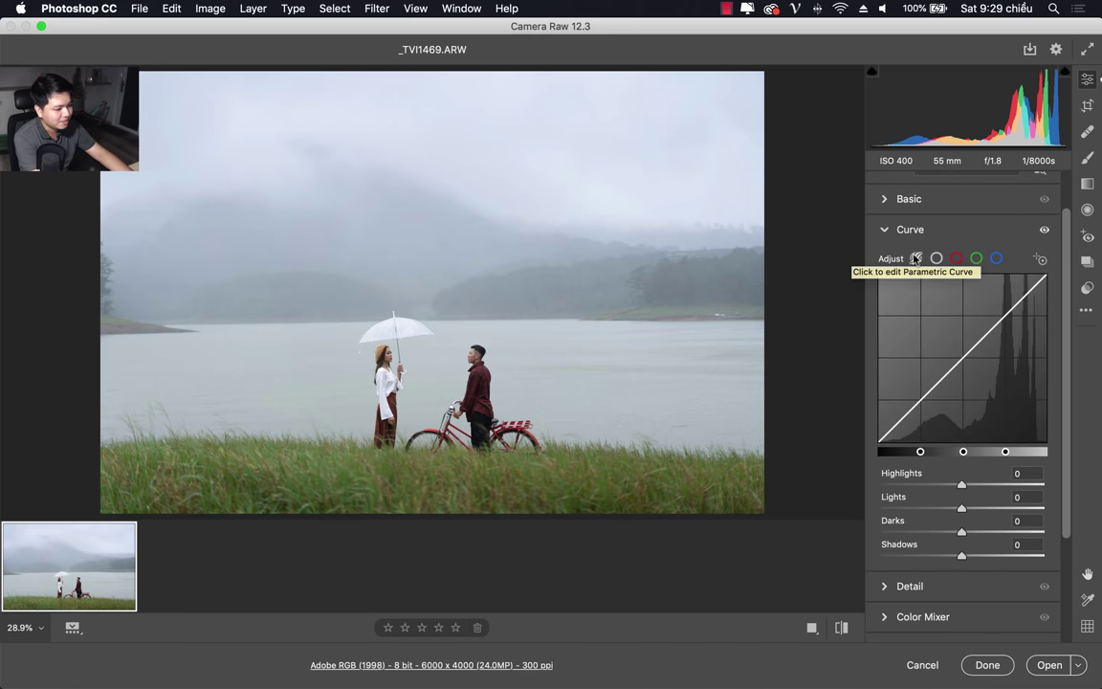
{"action": "left_click", "coordinate": [937, 259]}
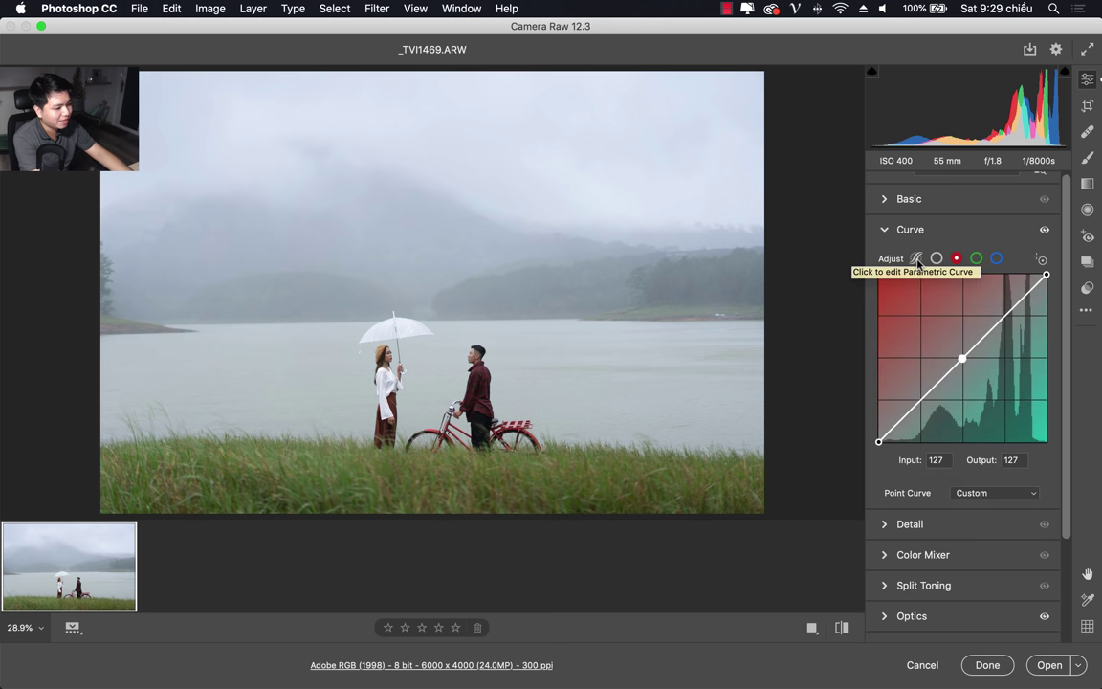
{"action": "left_click", "coordinate": [916, 258]}
{"action": "left_click", "coordinate": [916, 258]}
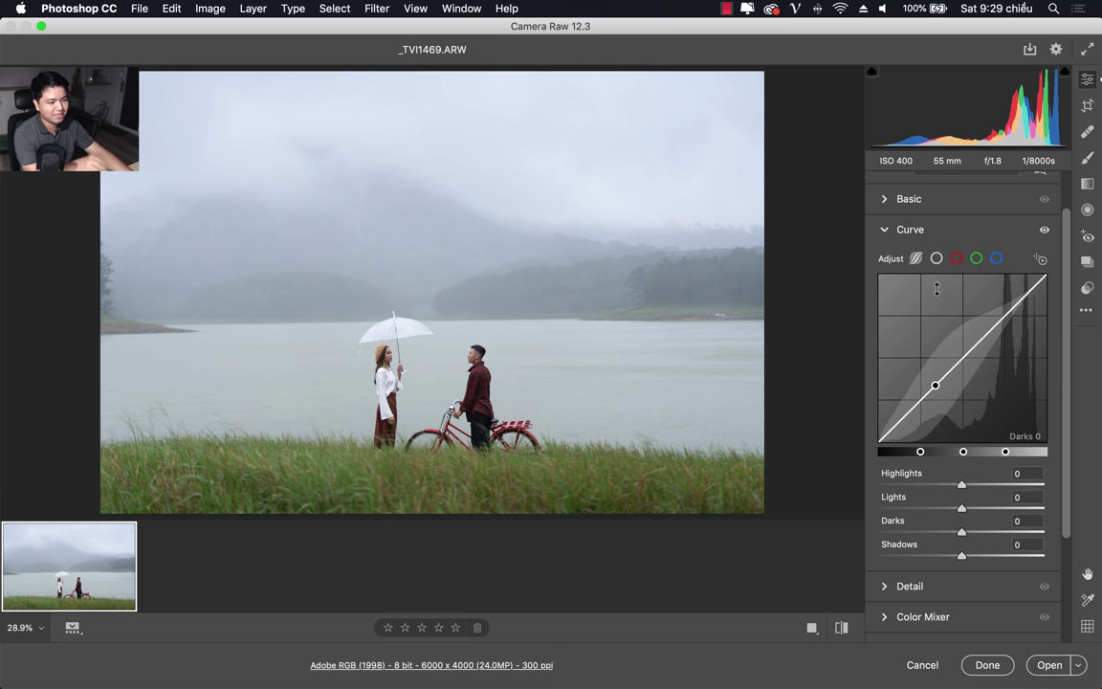
Switch the tone curve to Point Curve and add several trial points, nudging a couple.
{"action": "left_click", "coordinate": [936, 258]}
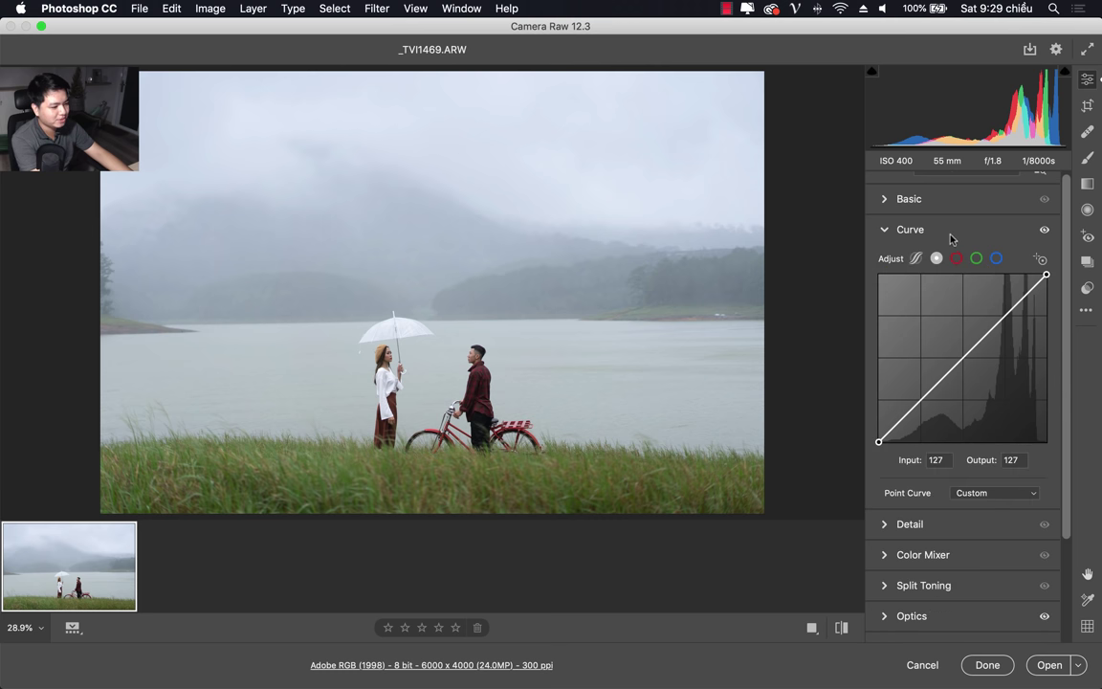
{"action": "left_click", "coordinate": [1014, 309]}
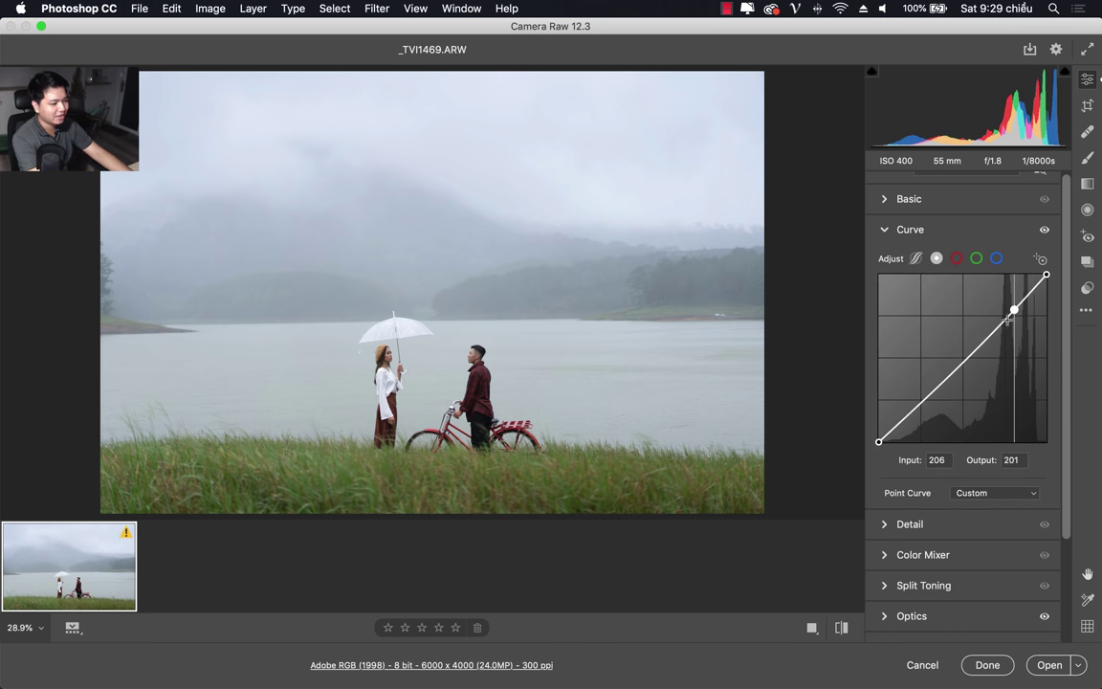
{"action": "left_click", "coordinate": [986, 335]}
{"action": "left_click_drag", "start_coordinate": [968, 352], "coordinate": [967, 363]}
{"action": "left_click", "coordinate": [946, 378]}
{"action": "left_click", "coordinate": [919, 409]}
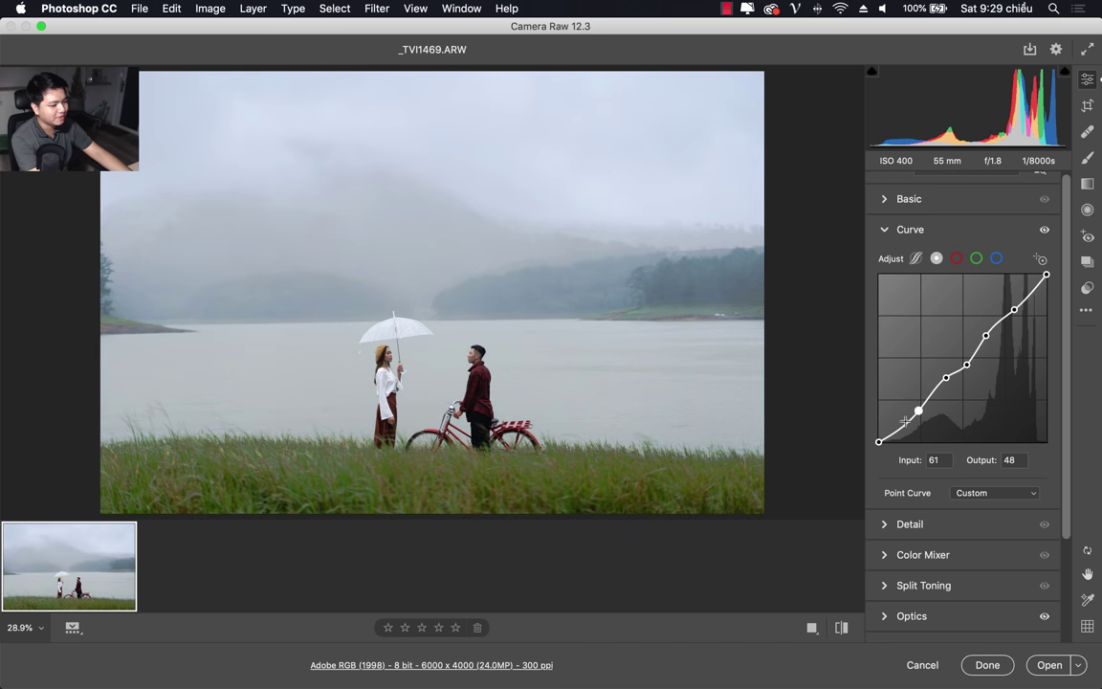
{"action": "mouse_move", "coordinate": [926, 397]}
{"action": "left_mouse_down"}
{"action": "mouse_move", "coordinate": [927, 383]}
{"action": "mouse_move", "coordinate": [928, 395]}
{"action": "left_mouse_up"}
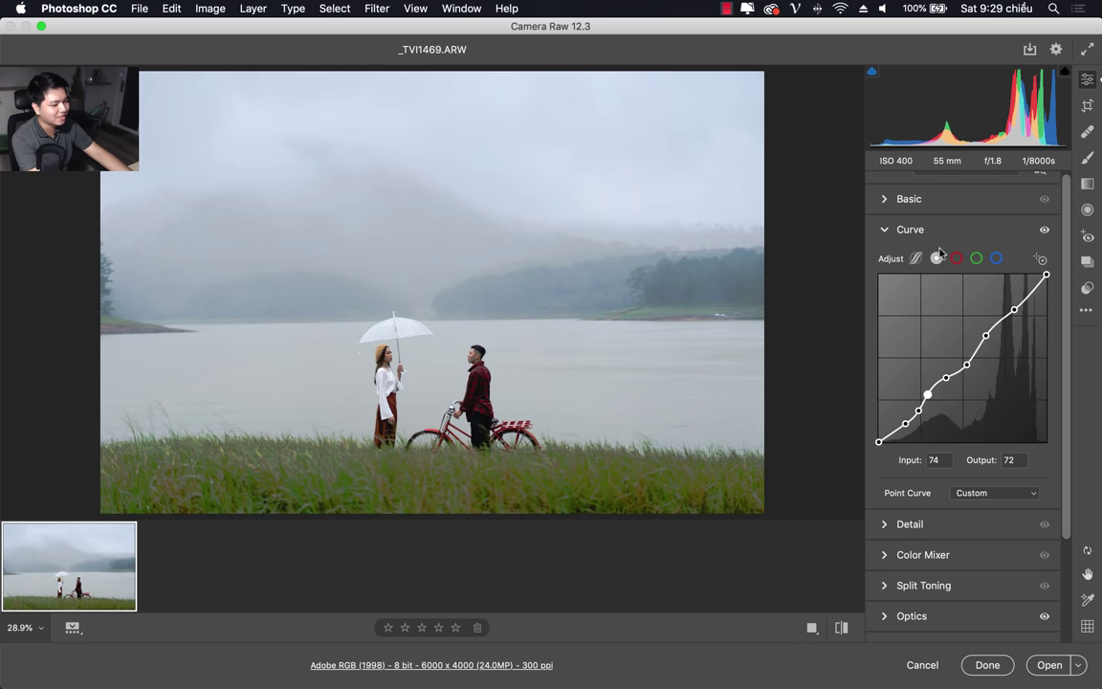
Drag every trial point off the graph to return the point curve to a straight line.
{"action": "left_click", "coordinate": [915, 259]}
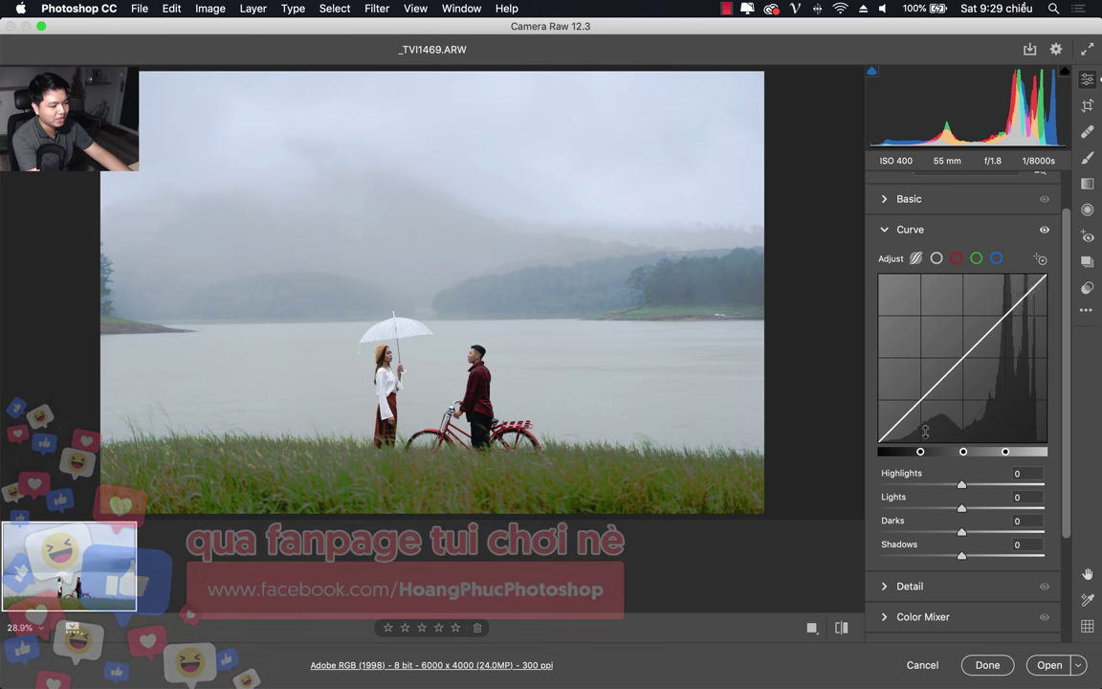
{"action": "left_click", "coordinate": [936, 259]}
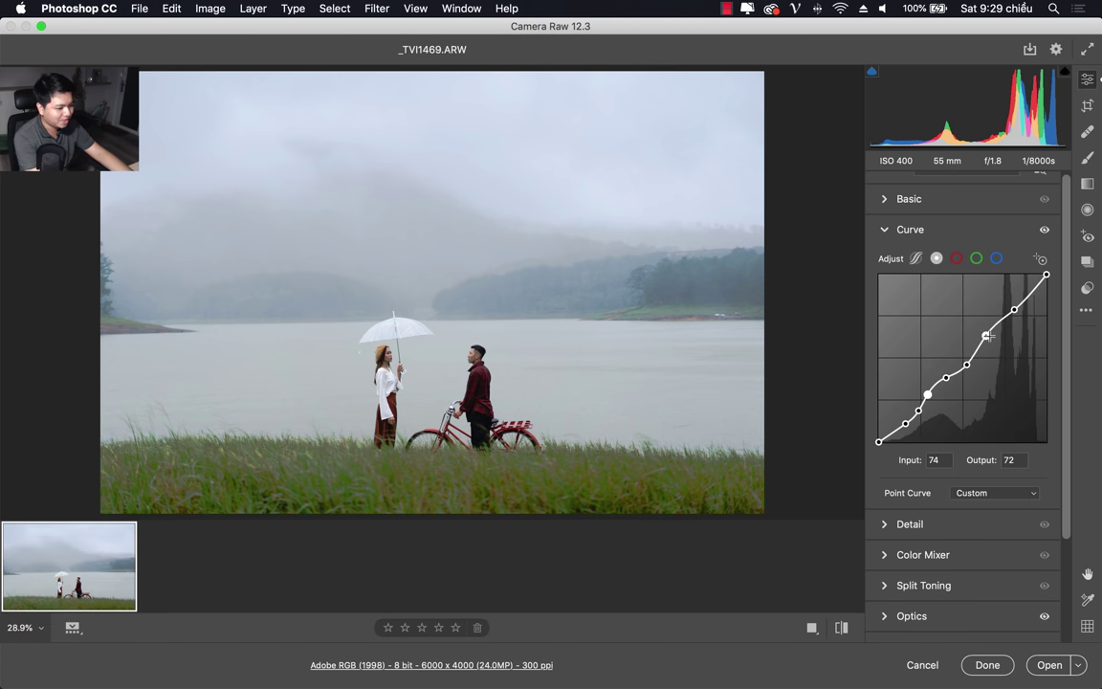
{"action": "left_click_drag", "start_coordinate": [986, 336], "coordinate": [1046, 275]}
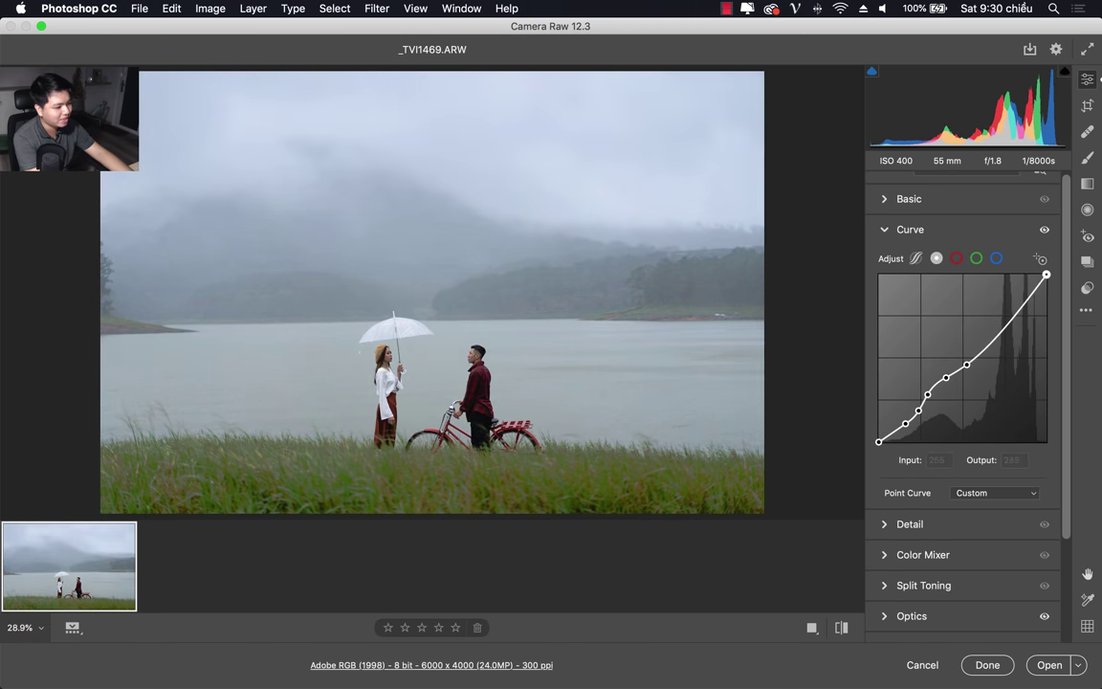
{"action": "left_click_drag", "start_coordinate": [967, 365], "coordinate": [854, 335]}
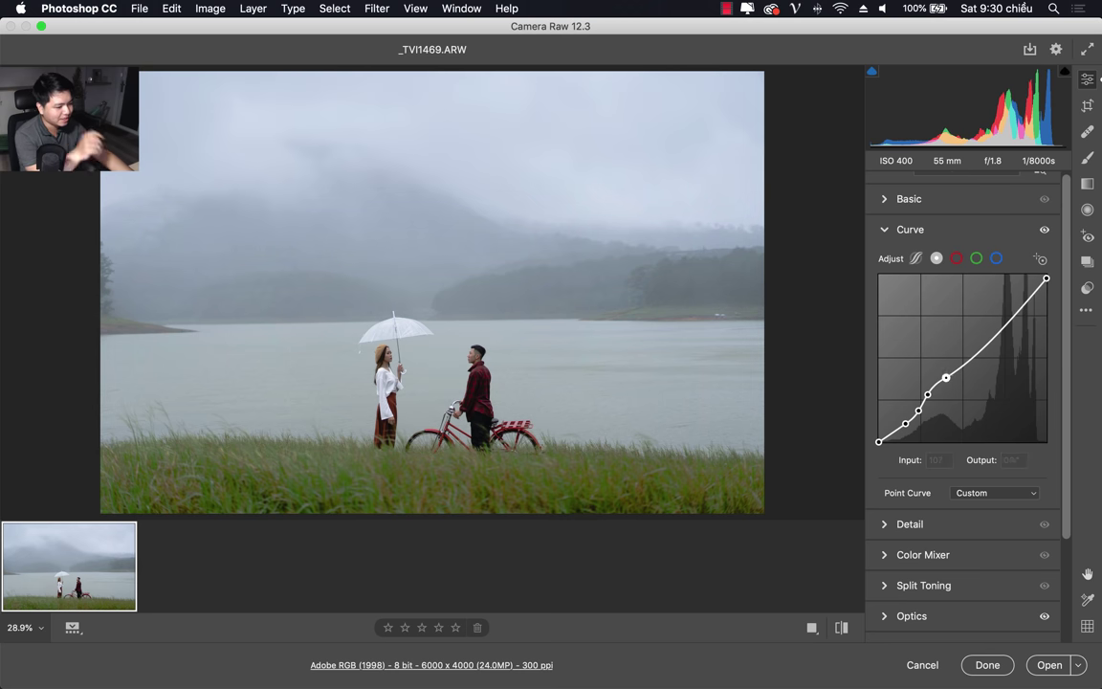
{"action": "left_click_drag", "start_coordinate": [946, 378], "coordinate": [832, 357]}
{"action": "mouse_move", "coordinate": [928, 394]}
{"action": "left_mouse_down"}
{"action": "mouse_move", "coordinate": [837, 392]}
{"action": "mouse_move", "coordinate": [842, 415]}
{"action": "mouse_move", "coordinate": [912, 465]}
{"action": "left_mouse_up"}
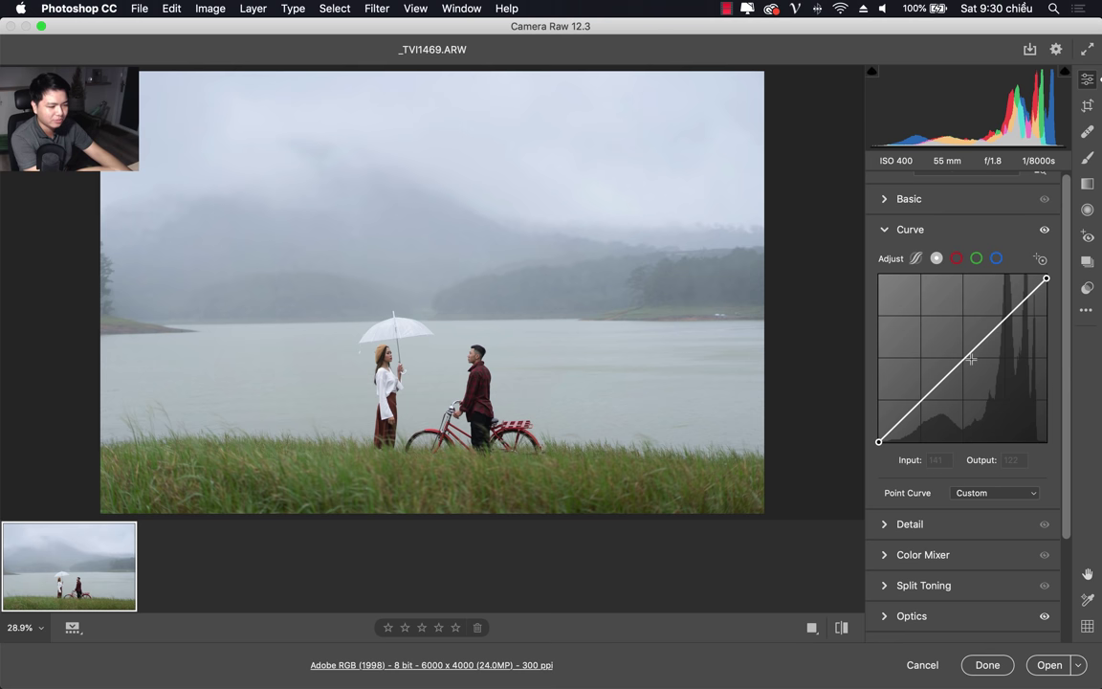
{"action": "left_click", "coordinate": [889, 233]}
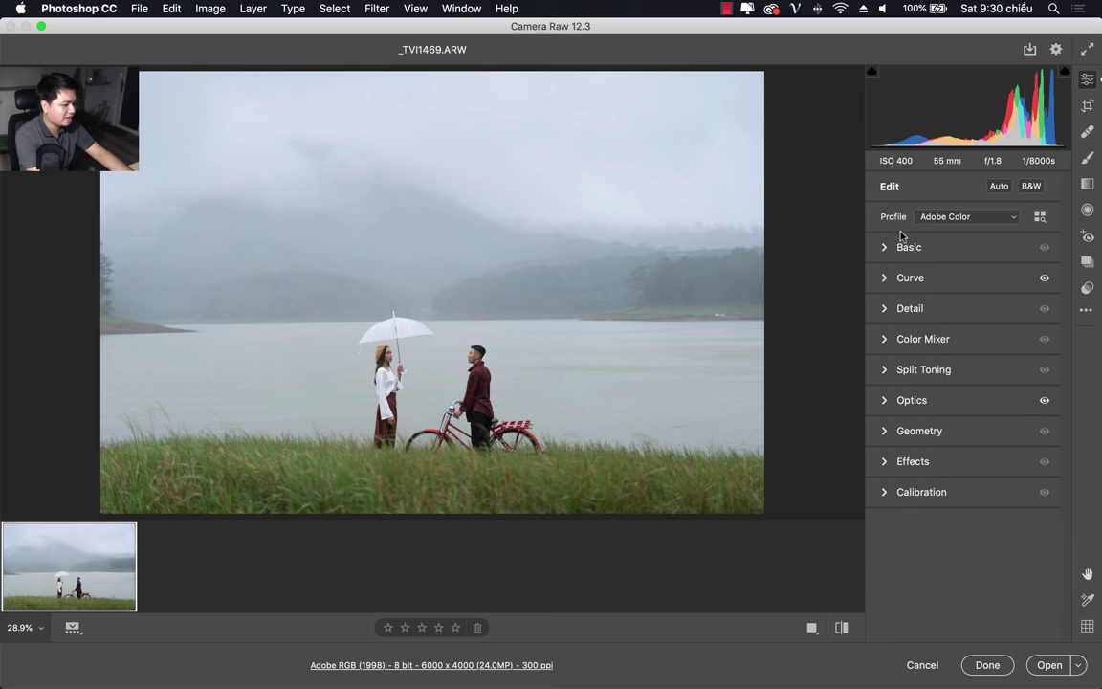
{"action": "left_click", "coordinate": [888, 307]}
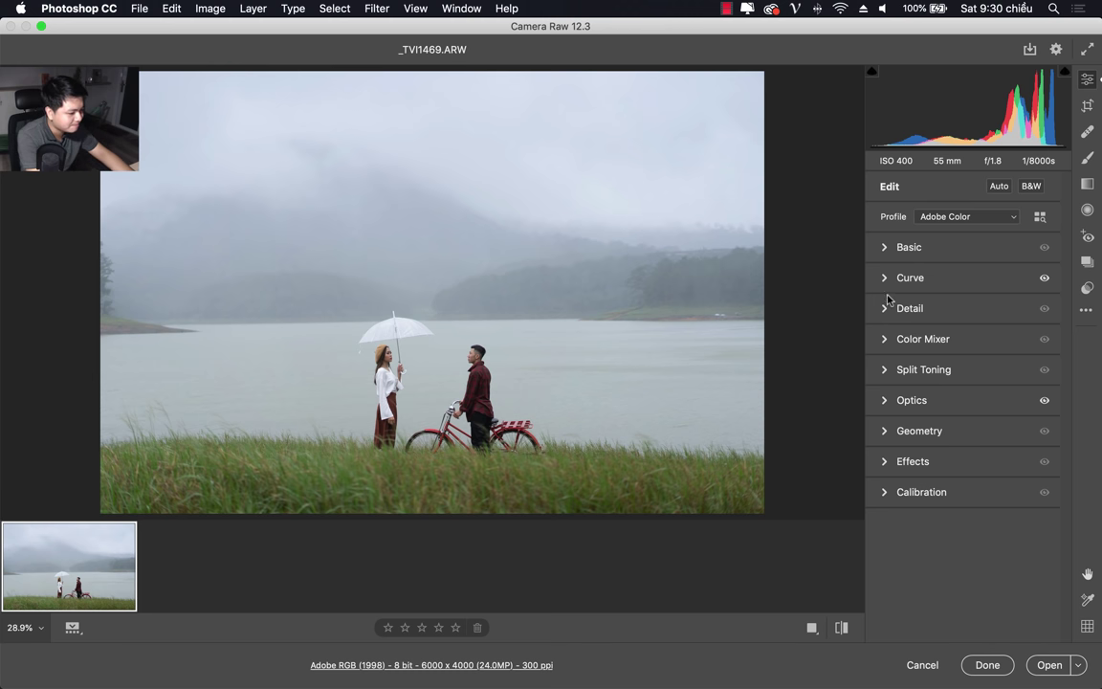
{"action": "left_click", "coordinate": [887, 277]}
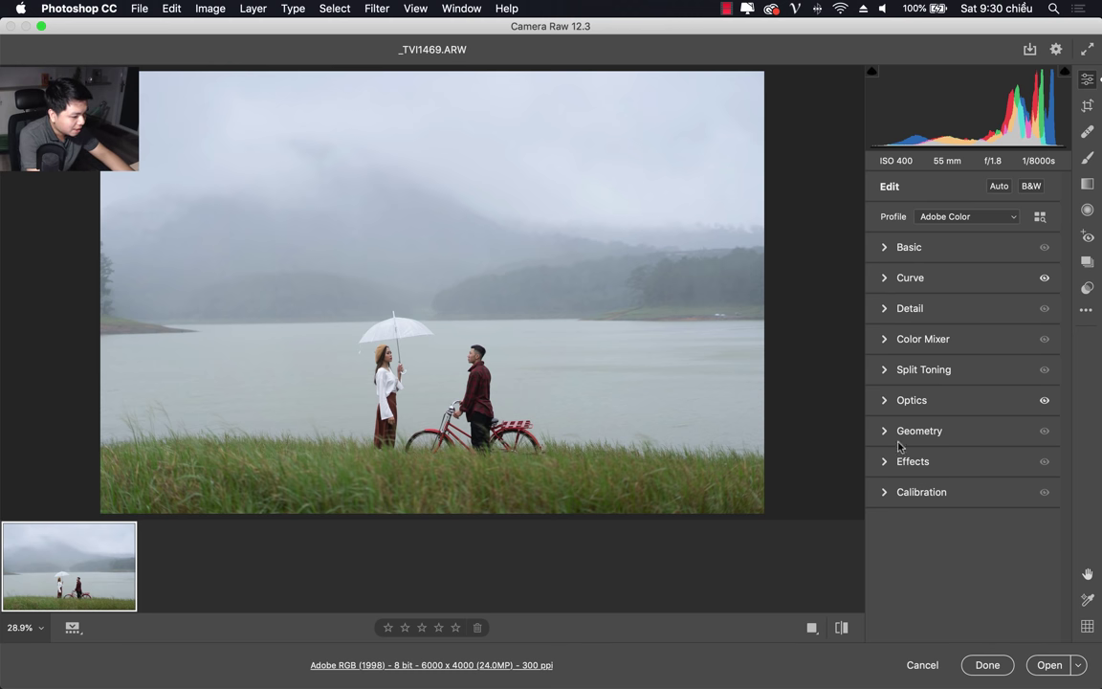
{"action": "left_click", "coordinate": [884, 461]}
{"action": "left_click", "coordinate": [883, 369]}
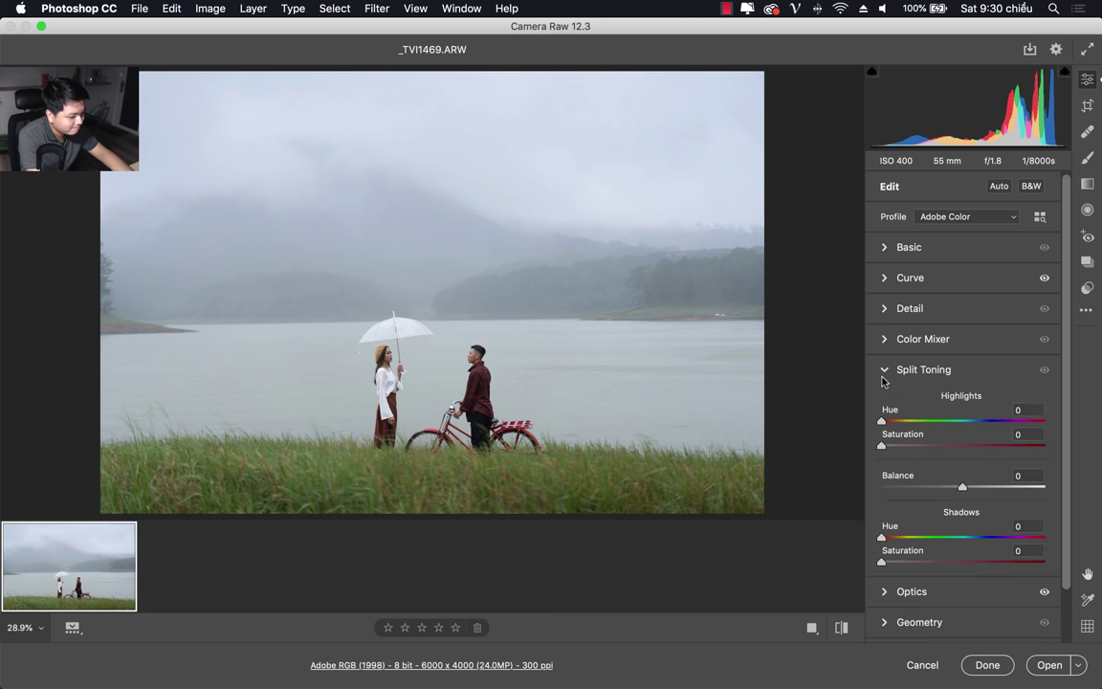
{"action": "left_click", "coordinate": [885, 340]}
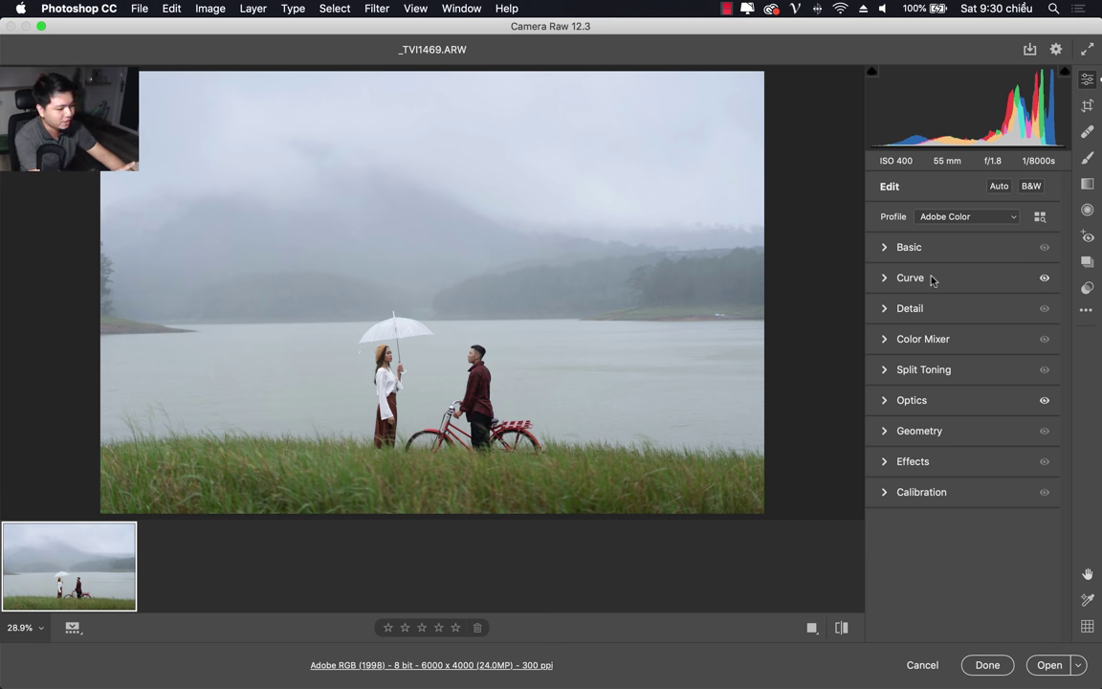
{"action": "left_click", "coordinate": [884, 316]}
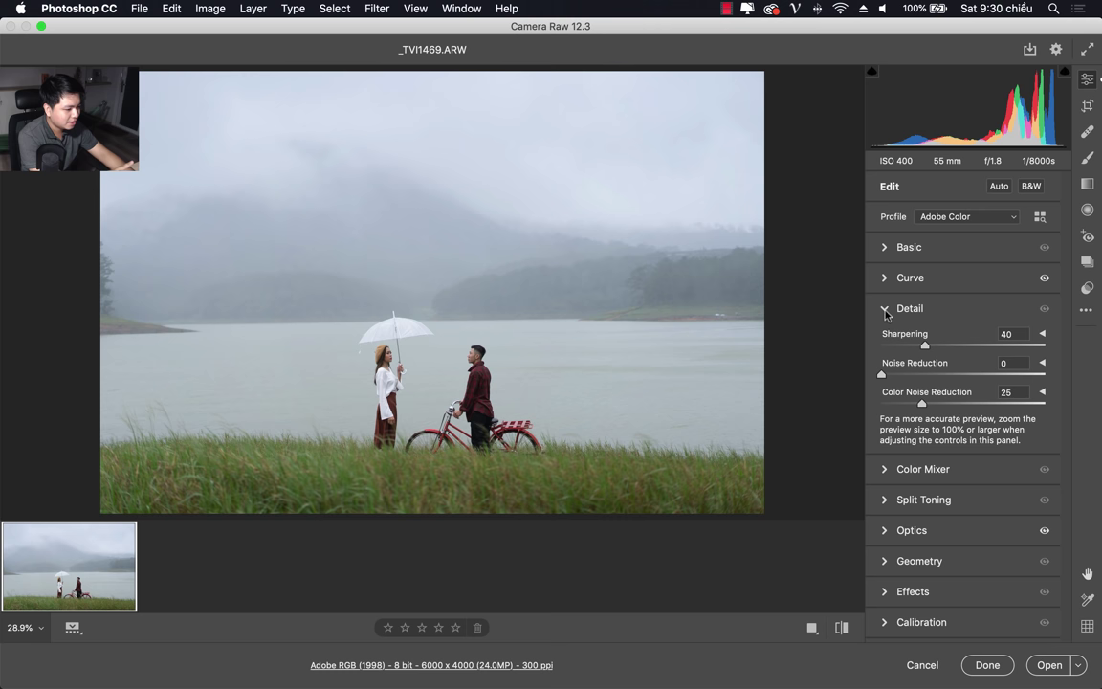
{"action": "left_click", "coordinate": [900, 286]}
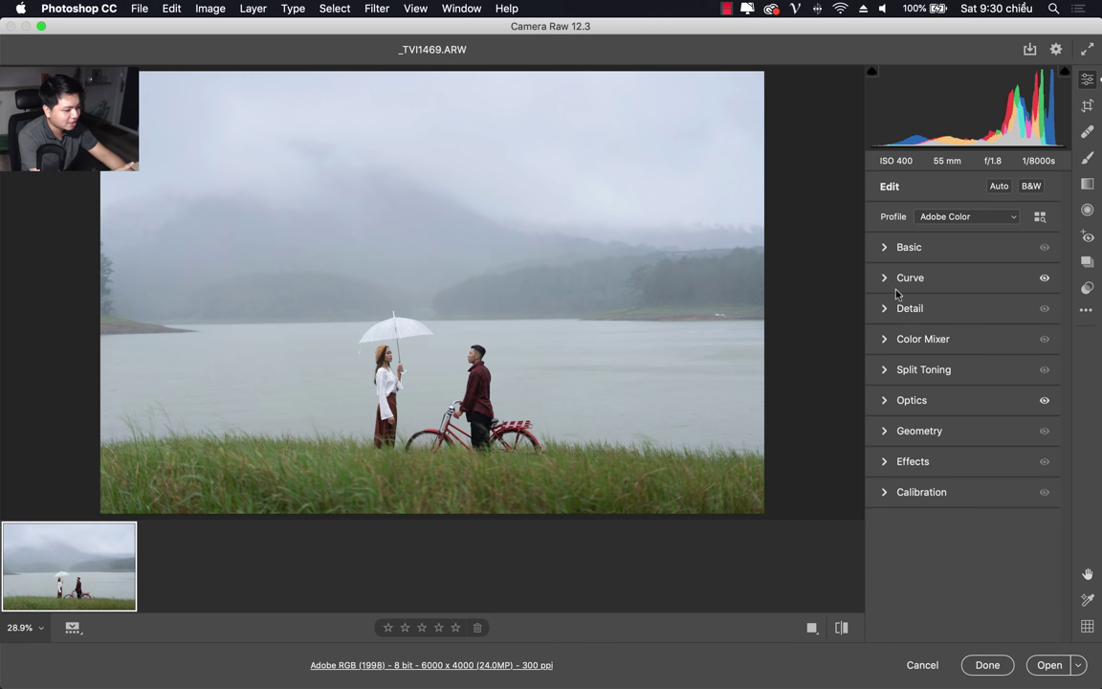
{"action": "left_click", "coordinate": [882, 340]}
{"action": "left_click", "coordinate": [886, 370]}
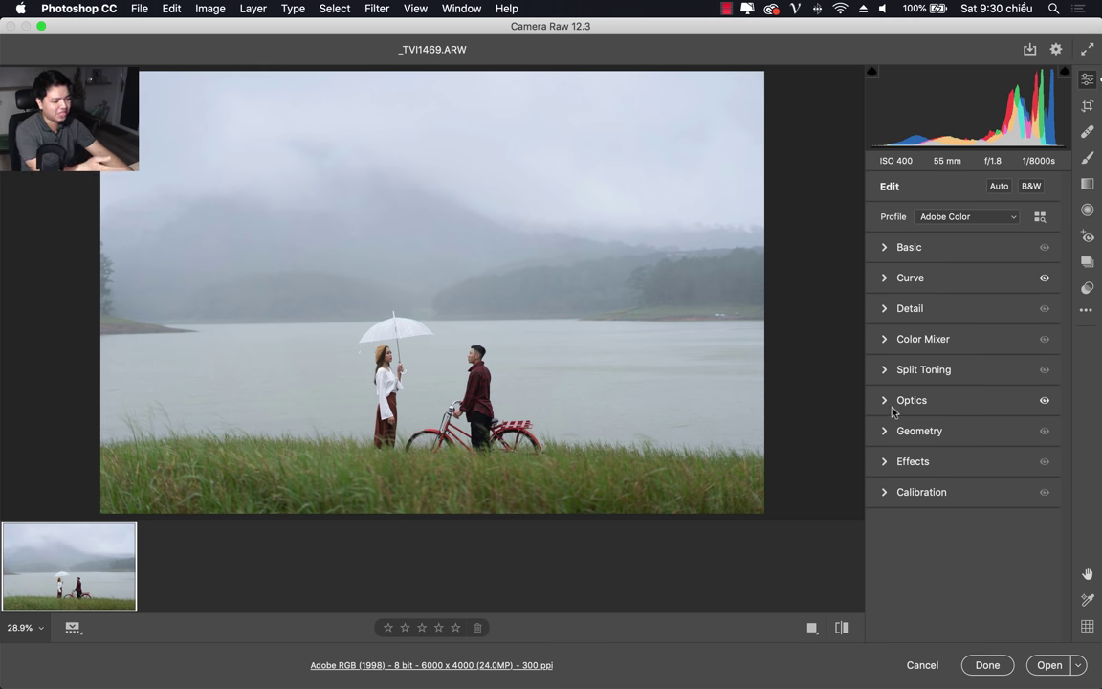
{"action": "left_click", "coordinate": [888, 490]}
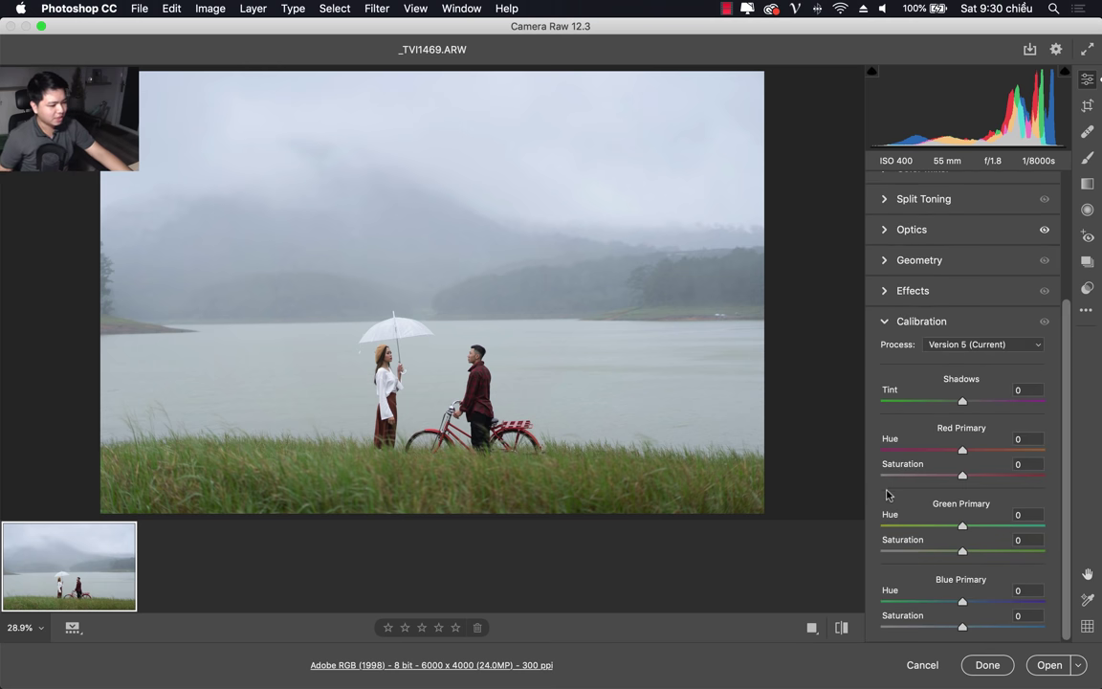
{"action": "left_click", "coordinate": [885, 292]}
{"action": "left_click", "coordinate": [883, 319]}
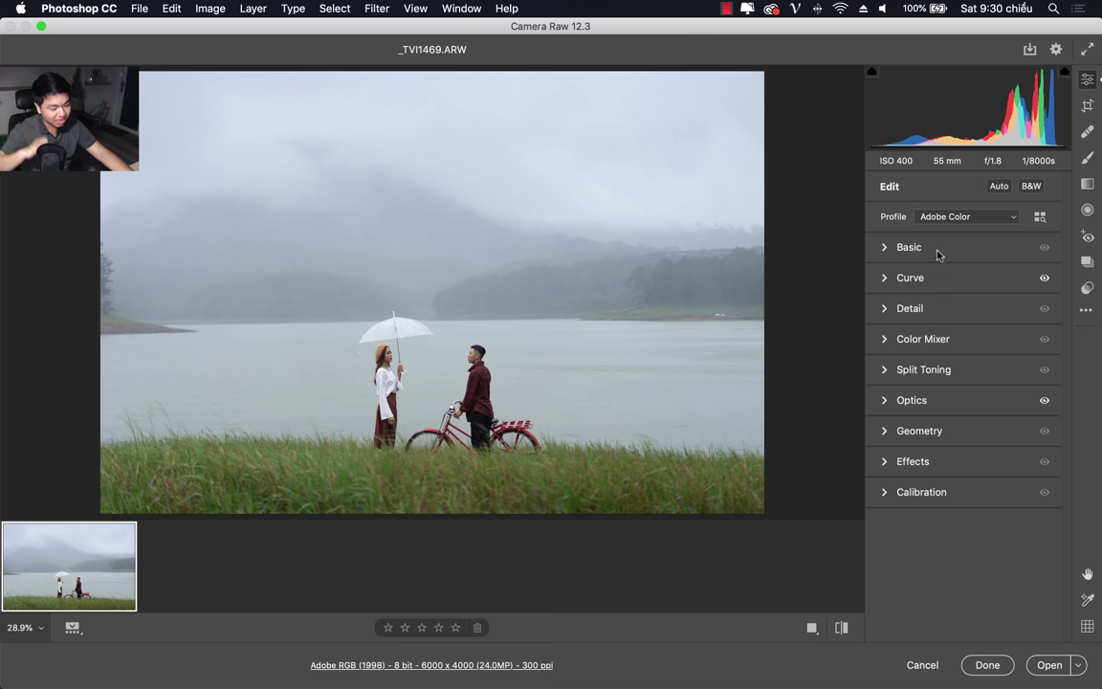
{"action": "left_click", "coordinate": [880, 247]}
{"action": "left_click", "coordinate": [887, 211]}
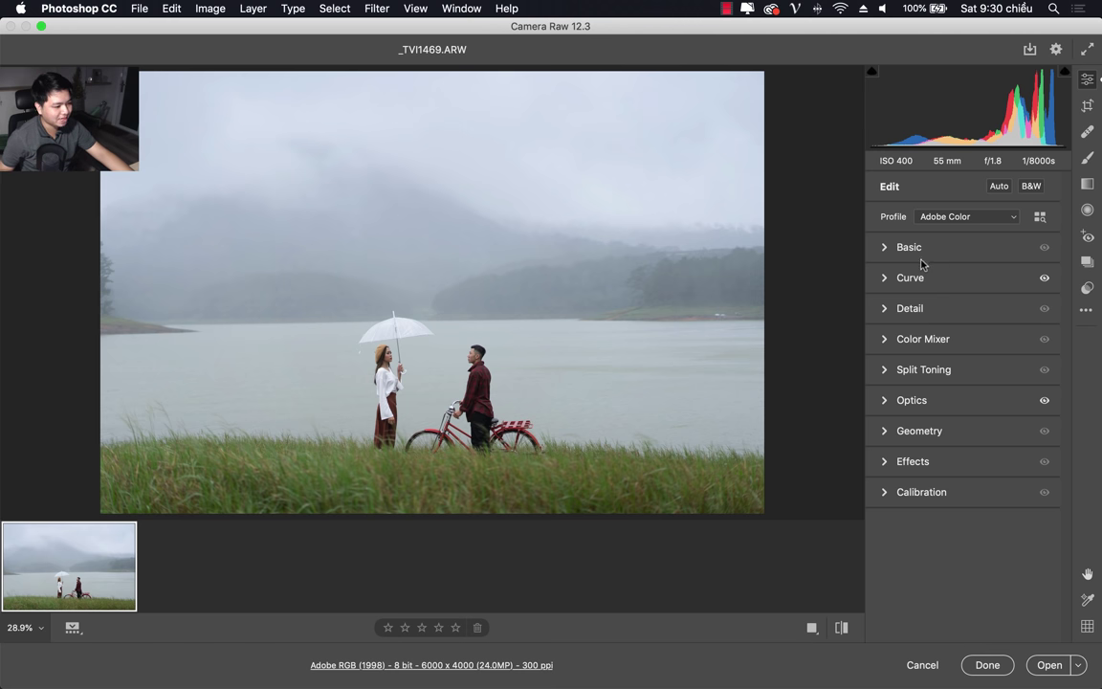
{"action": "key", "text": "alt"}
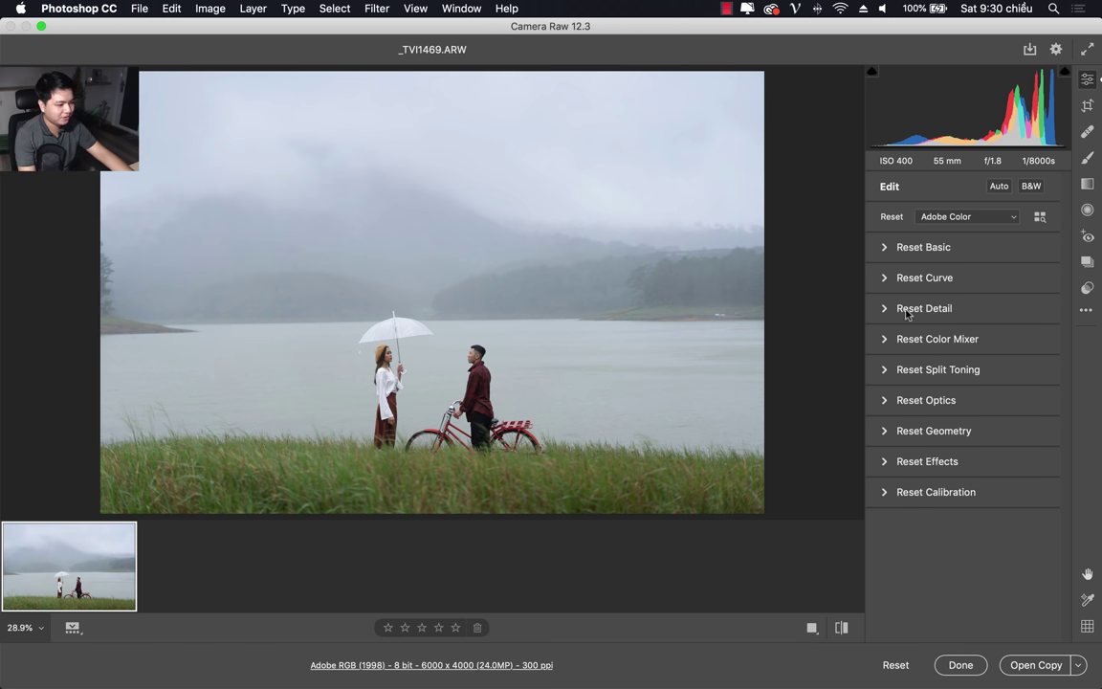
{"action": "key", "text": "alt"}
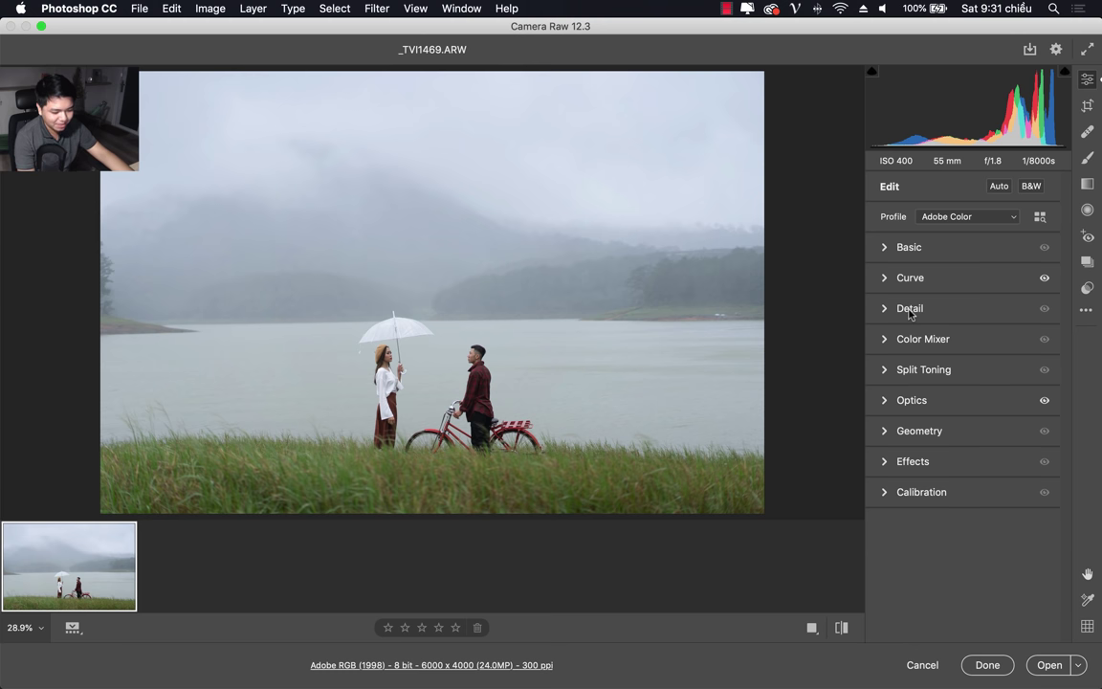
{"action": "key", "text": "alt"}
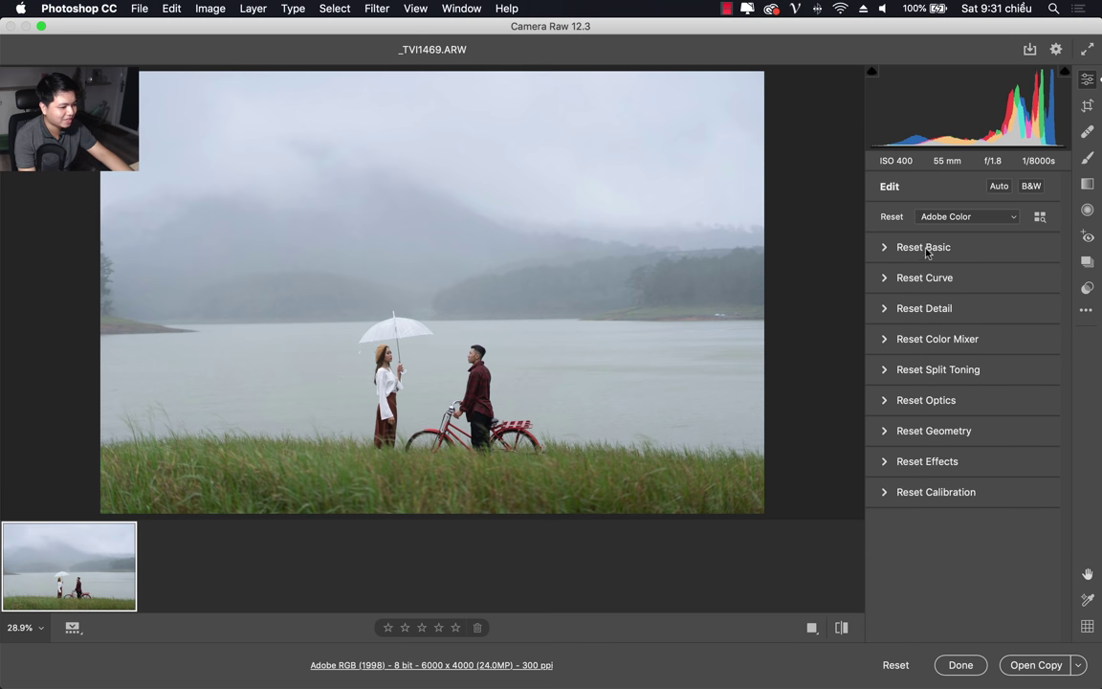
{"action": "left_click", "coordinate": [890, 247]}
{"action": "left_click_drag", "start_coordinate": [965, 334], "coordinate": [1014, 334]}
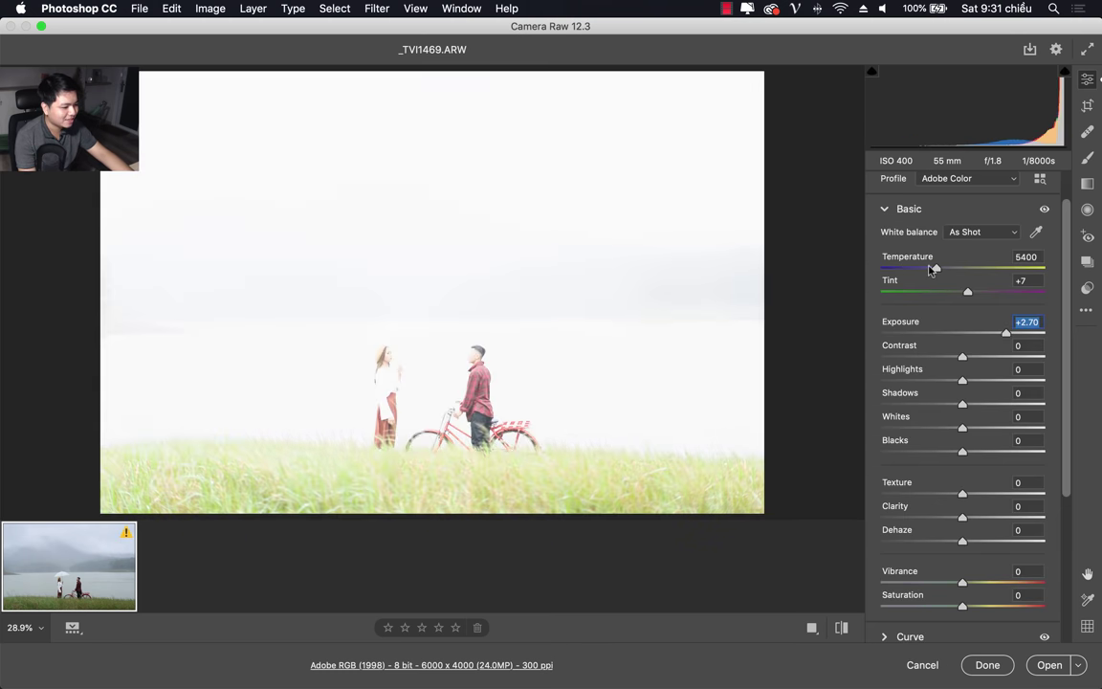
{"action": "key", "text": "alt"}
{"action": "left_click", "coordinate": [913, 247], "text": "alt"}
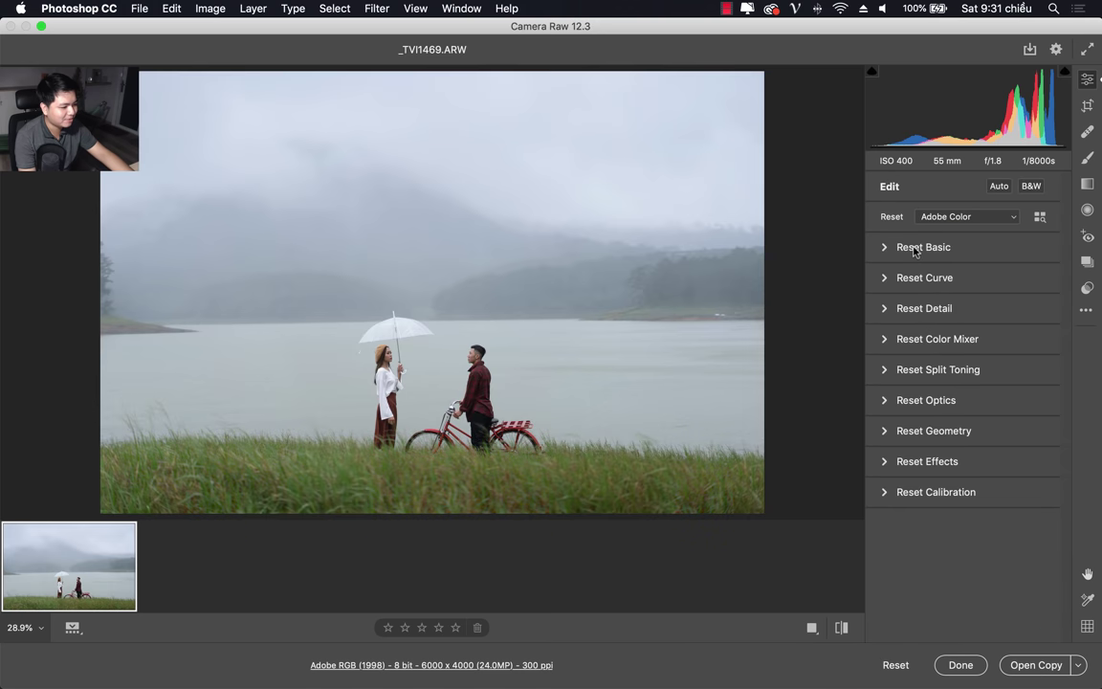
{"action": "key", "text": "alt"}
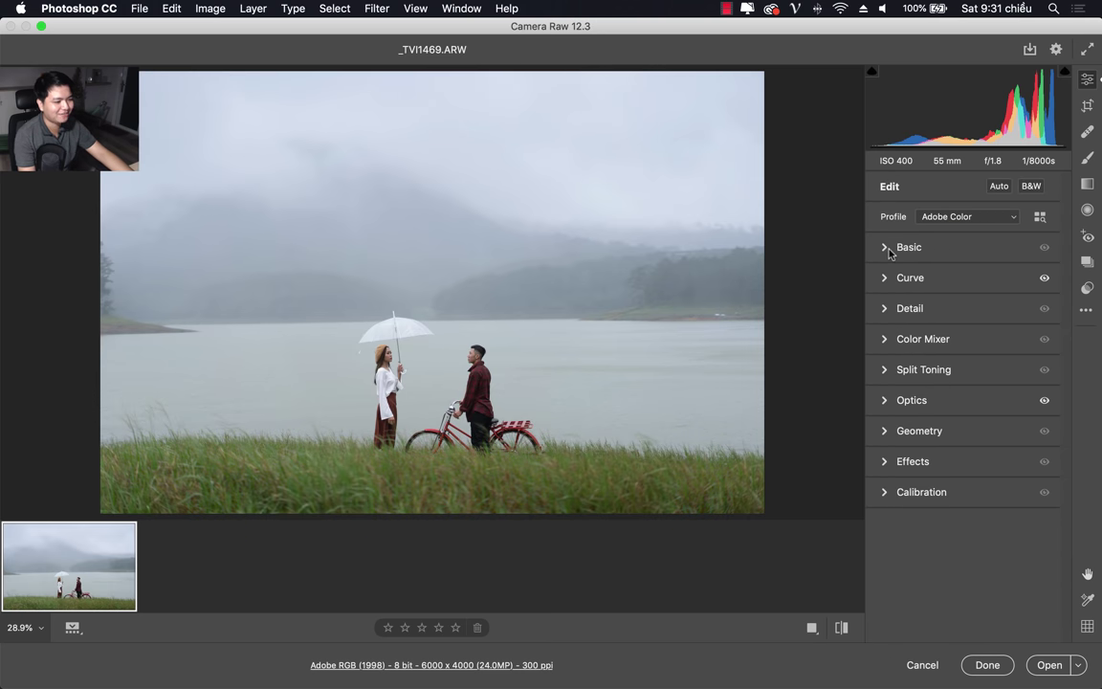
{"action": "left_click", "coordinate": [885, 246]}
{"action": "left_click", "coordinate": [882, 209]}
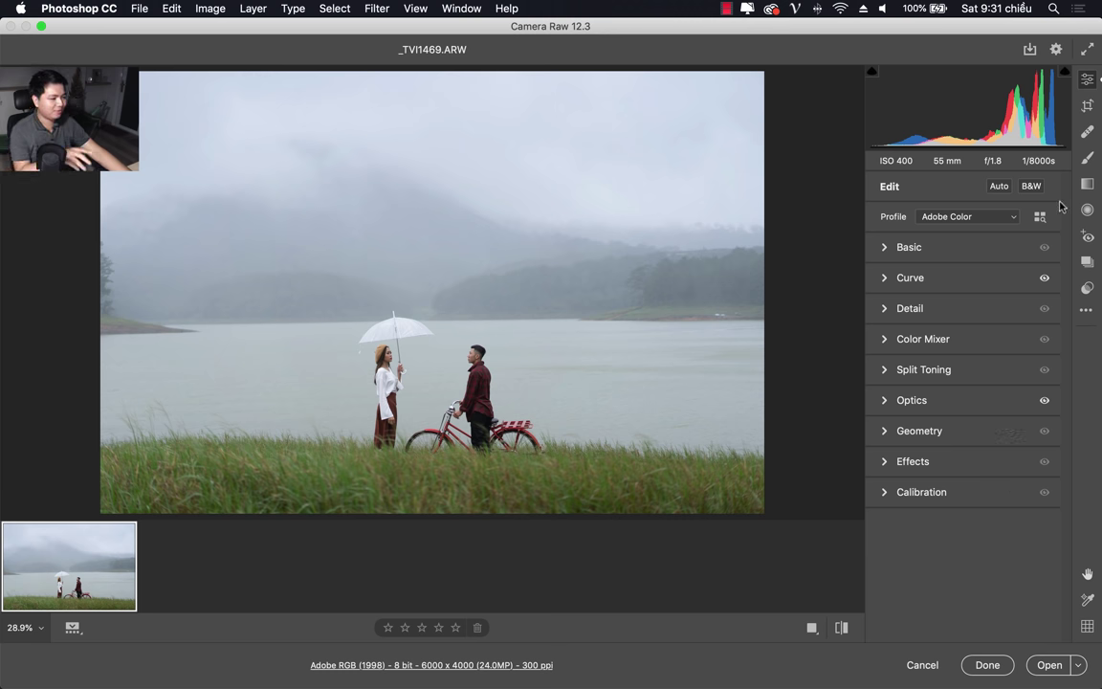
Maximise the Camera Raw window, then expand and collapse the Basic panel.
{"action": "left_click", "coordinate": [1086, 48]}
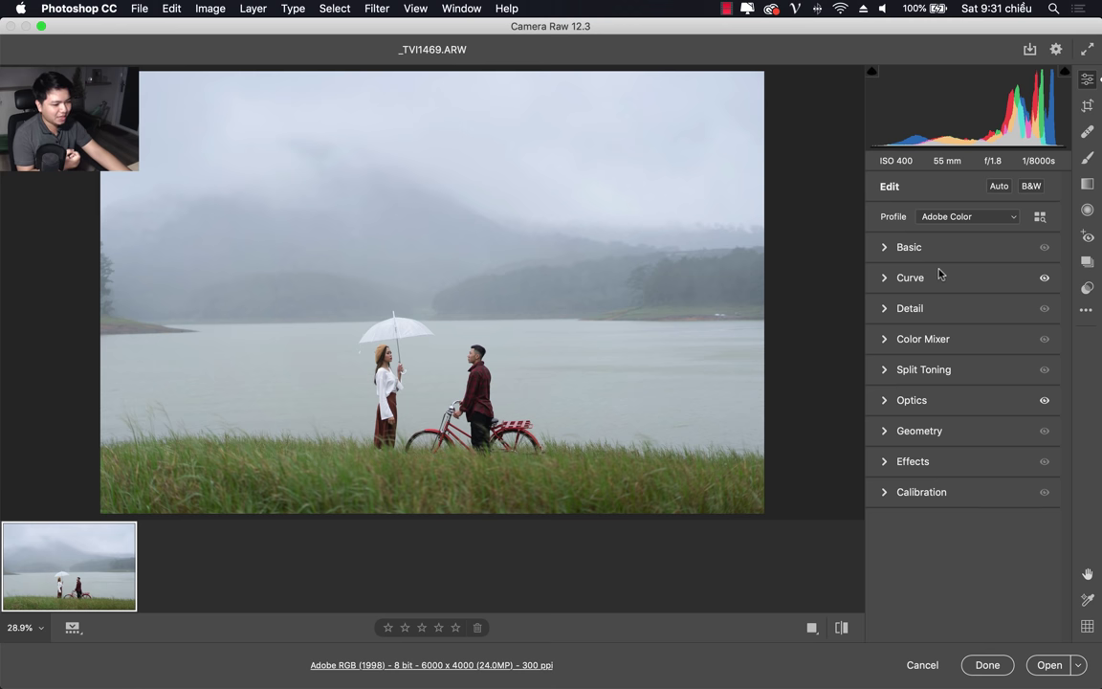
{"action": "left_click", "coordinate": [890, 248]}
{"action": "left_click", "coordinate": [886, 216]}
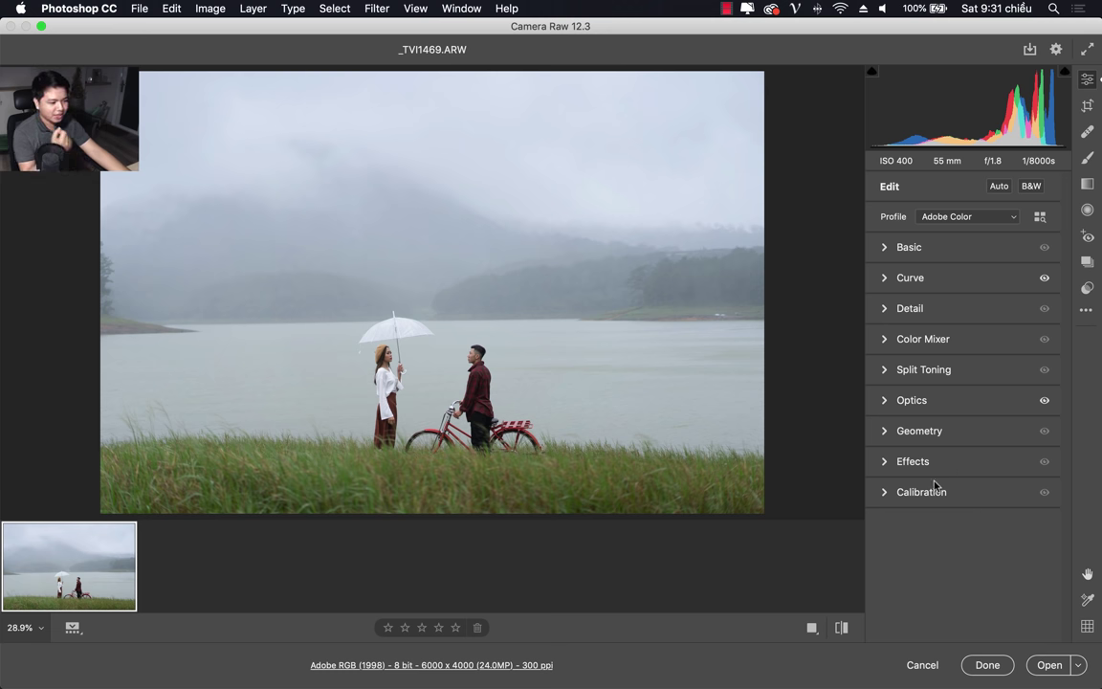
Set Sharpening to 81 and Noise Reduction to 10, add Alt-previewed Masking, then collapse Detail.
{"action": "left_click", "coordinate": [886, 309]}
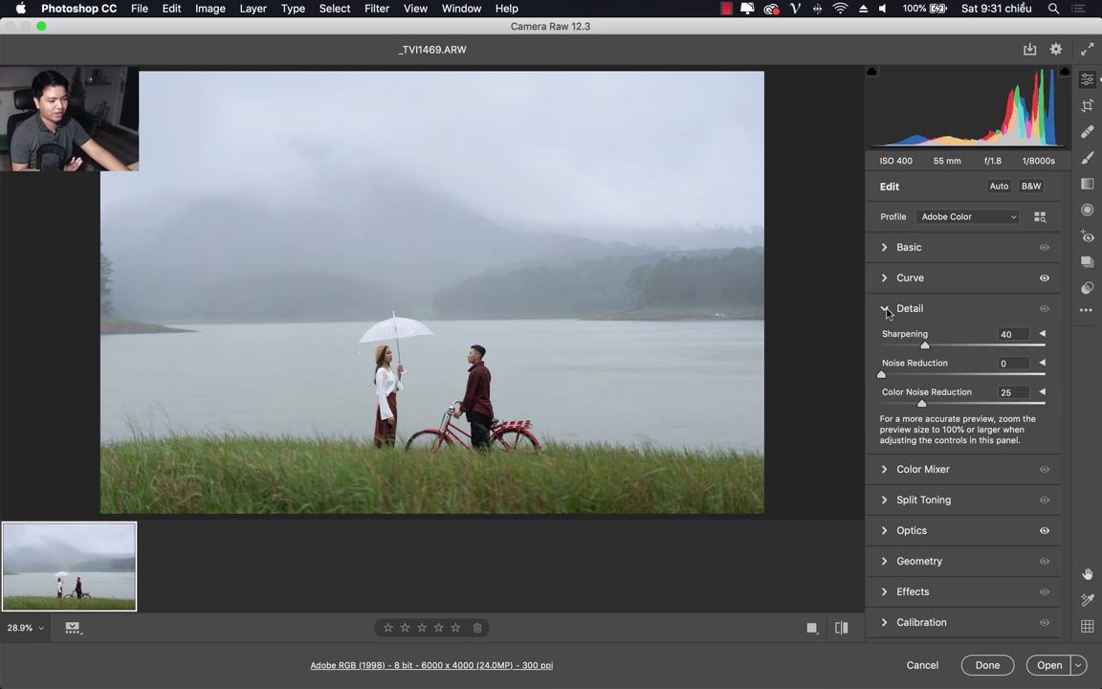
{"action": "left_click_drag", "start_coordinate": [924, 345], "coordinate": [968, 345]}
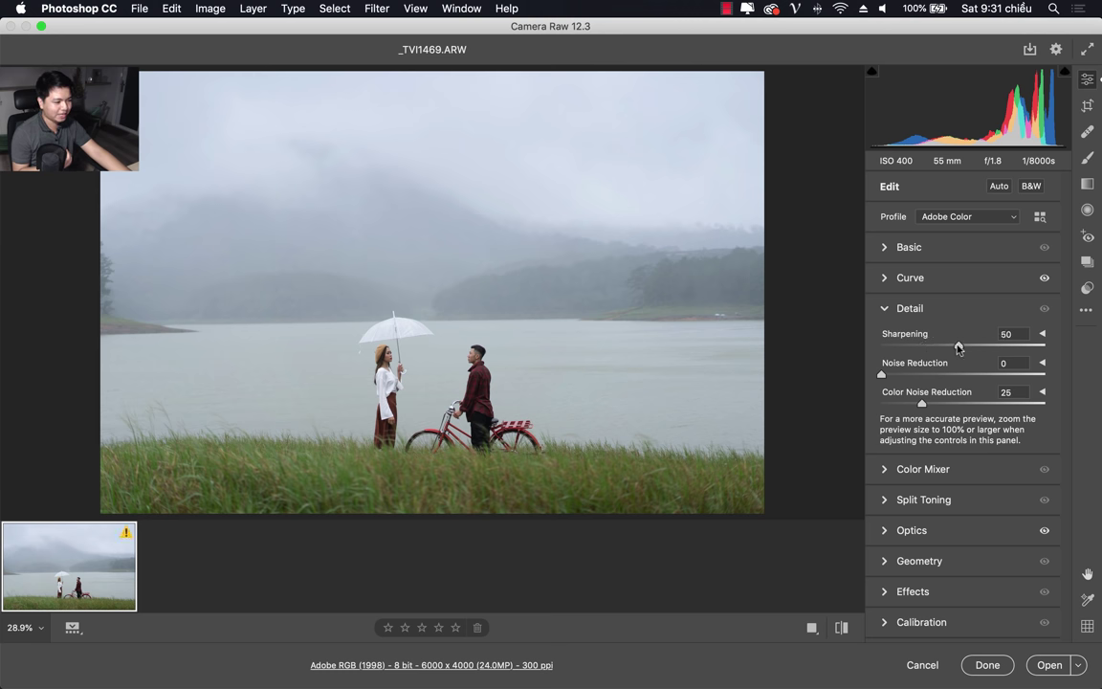
{"action": "left_click_drag", "start_coordinate": [900, 374], "coordinate": [921, 374]}
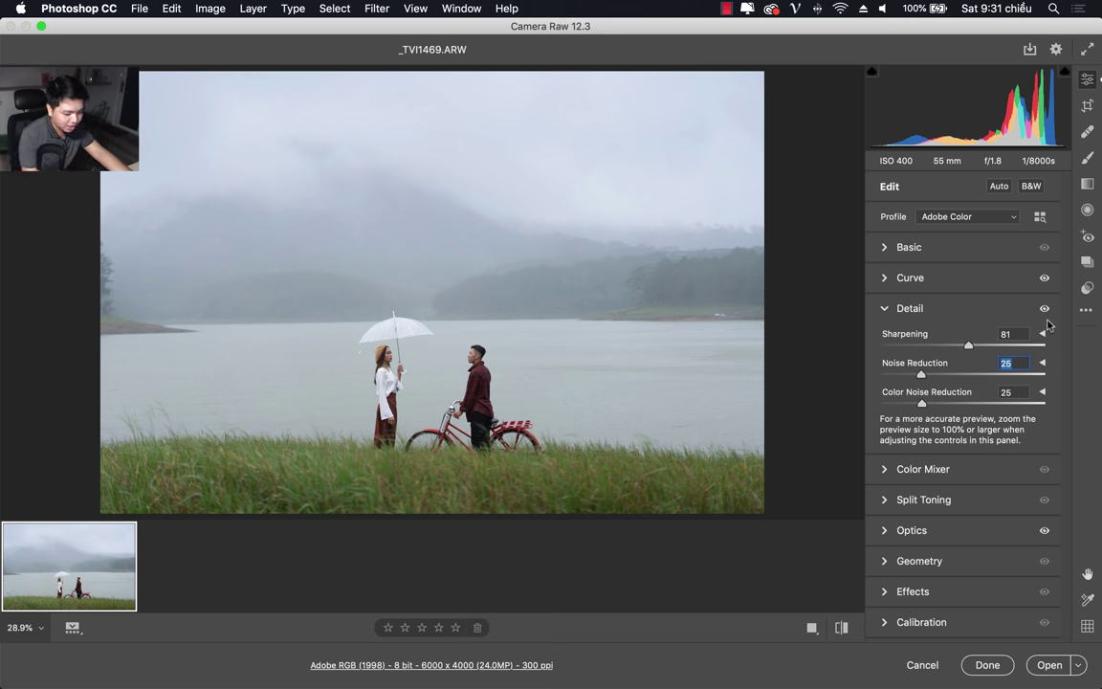
{"action": "key", "text": "alt"}
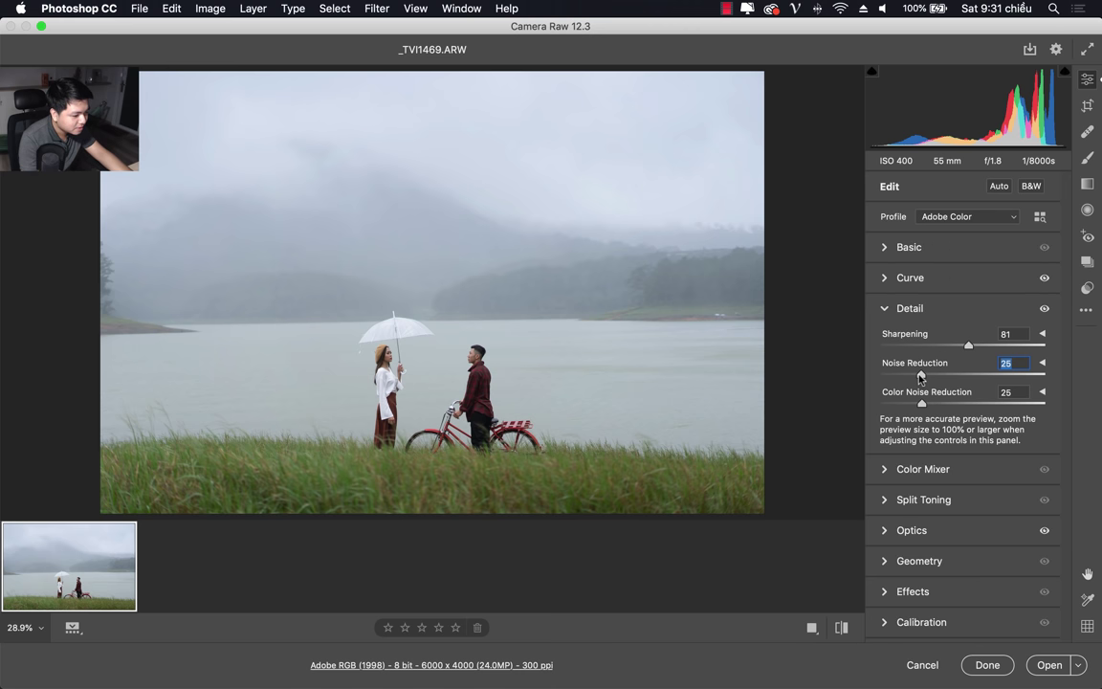
{"action": "mouse_move", "coordinate": [920, 374]}
{"action": "left_mouse_down"}
{"action": "mouse_move", "coordinate": [935, 374]}
{"action": "mouse_move", "coordinate": [898, 375]}
{"action": "left_mouse_up"}
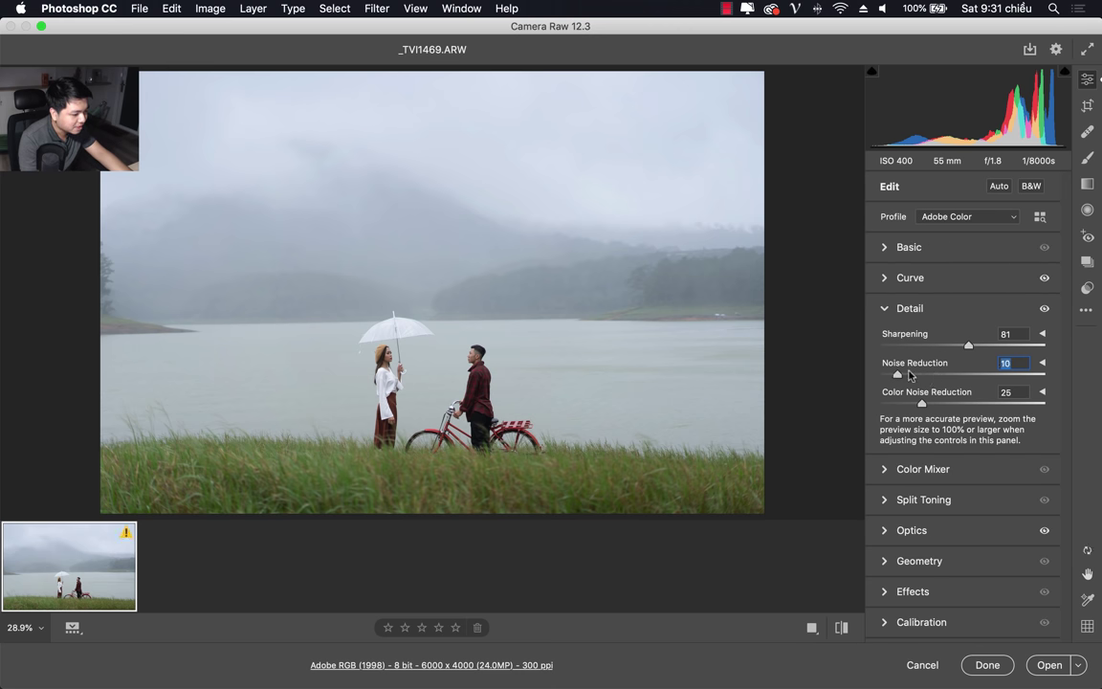
{"action": "key", "text": "alt"}
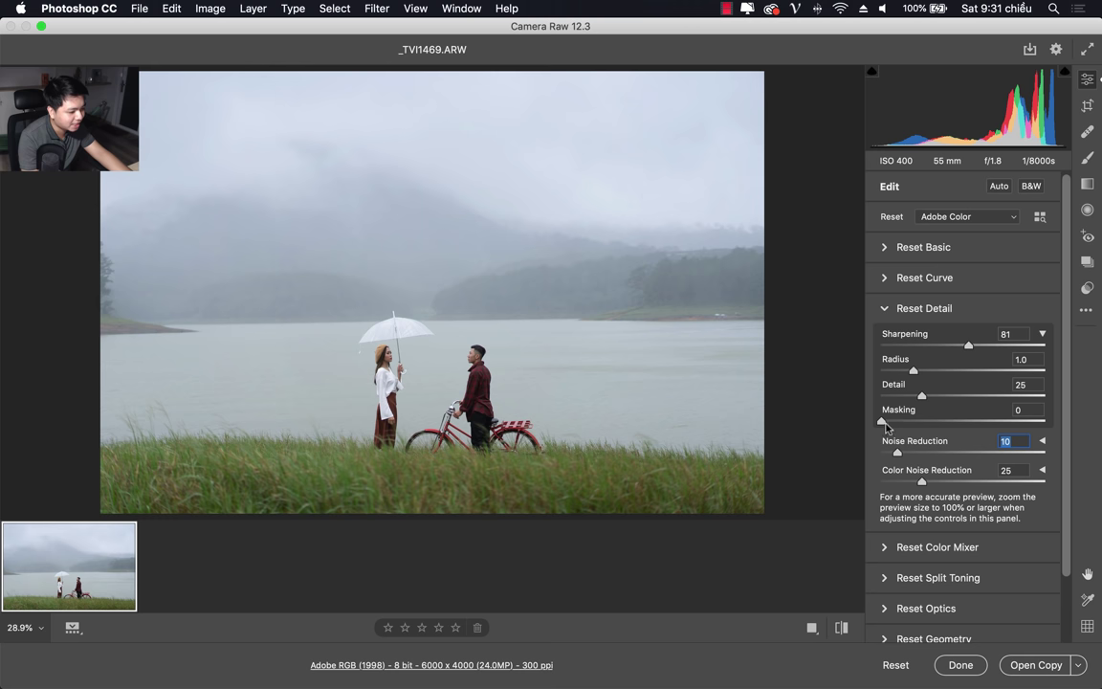
{"action": "left_click_drag", "start_coordinate": [882, 421], "coordinate": [1025, 422]}
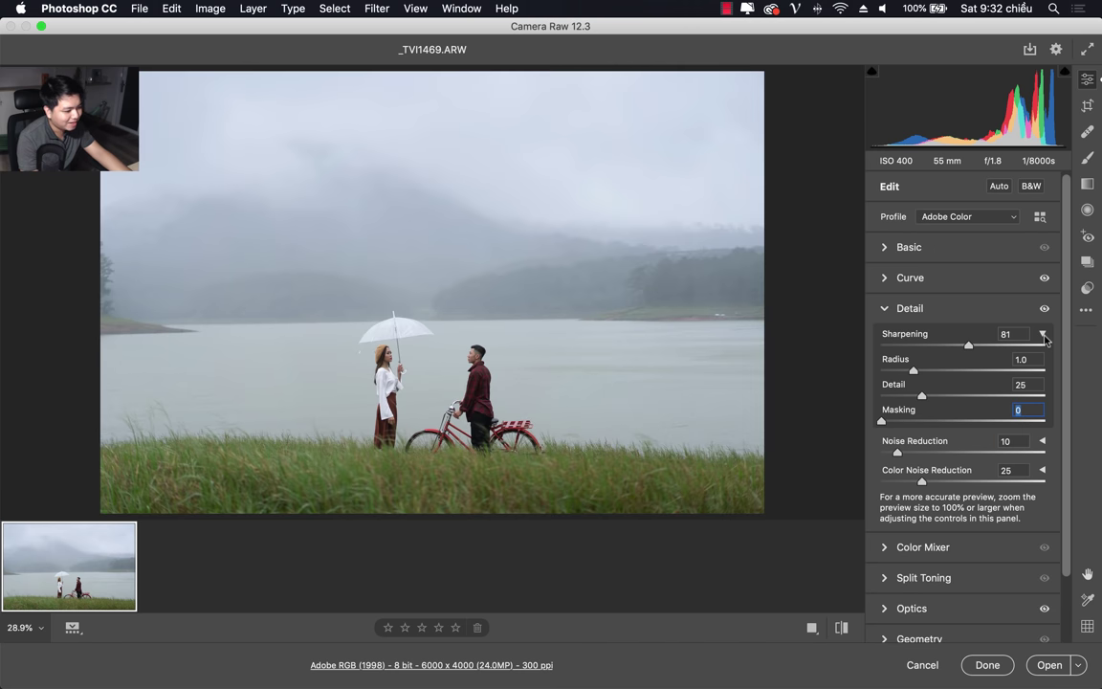
{"action": "left_click", "coordinate": [1042, 334]}
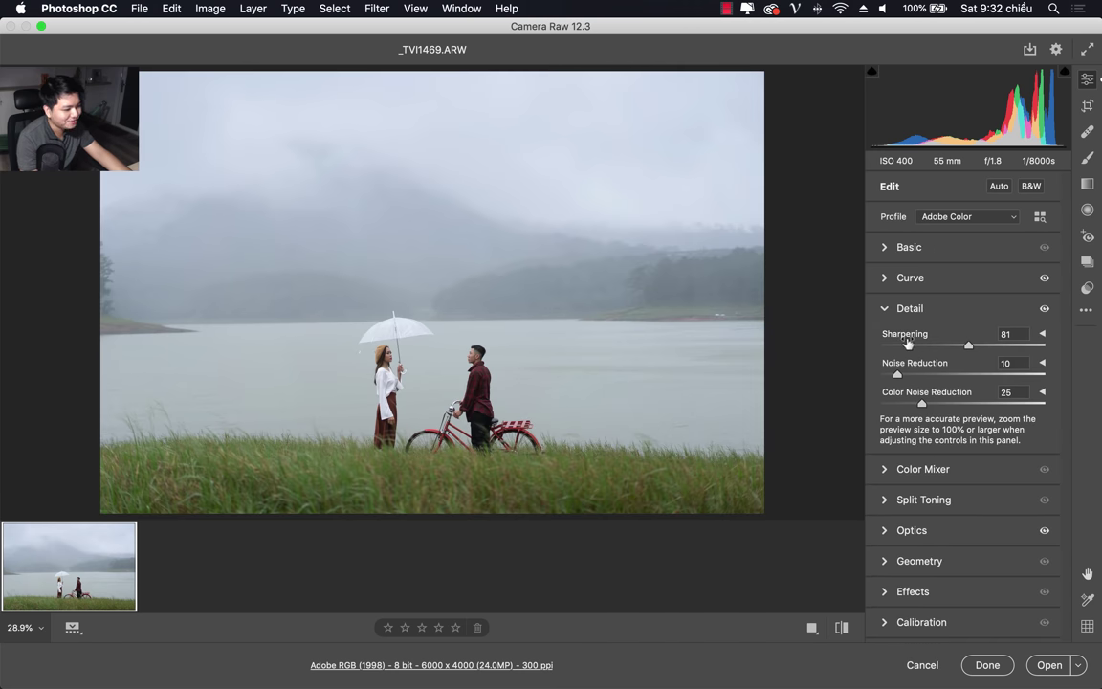
{"action": "left_click", "coordinate": [883, 309]}
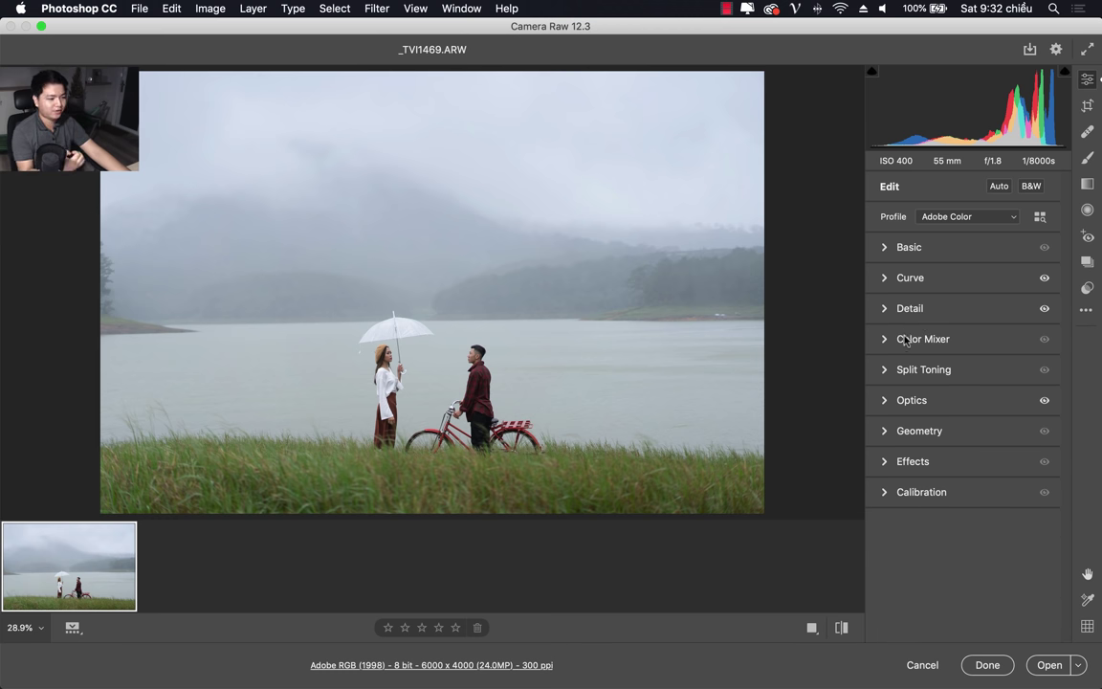
Briefly recheck the Detail panel, then look over and close the Optics lens correction options.
{"action": "left_click", "coordinate": [885, 311]}
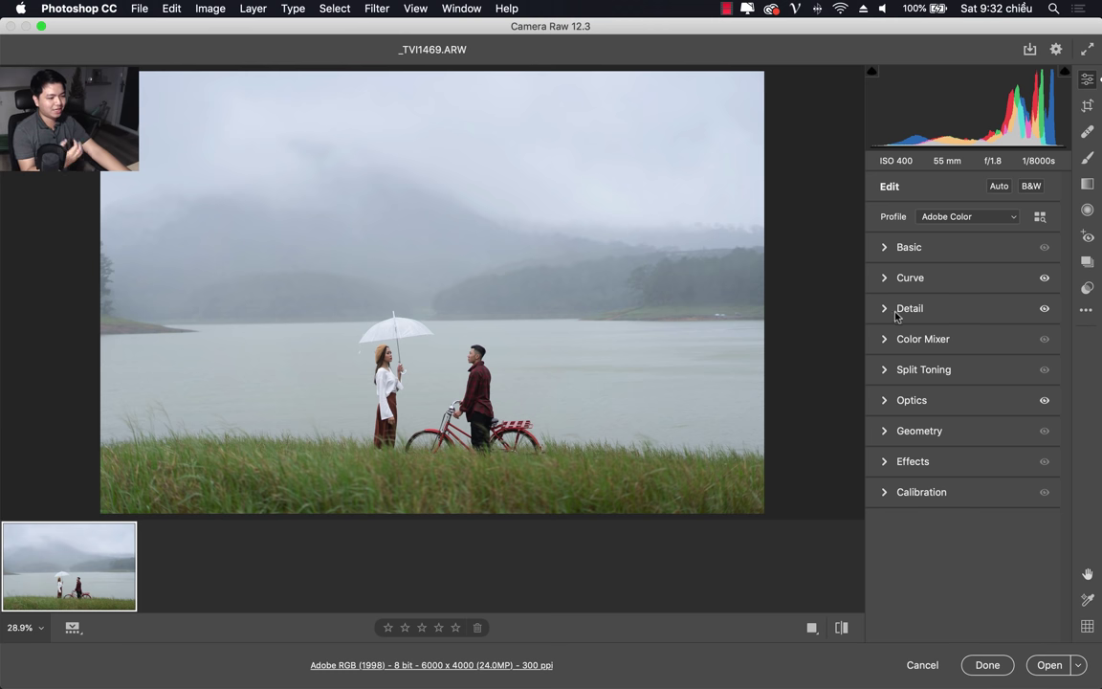
{"action": "left_click", "coordinate": [885, 402]}
{"action": "scroll", "coordinate": [909, 453], "scroll_direction": "down", "scroll_amount": 1}
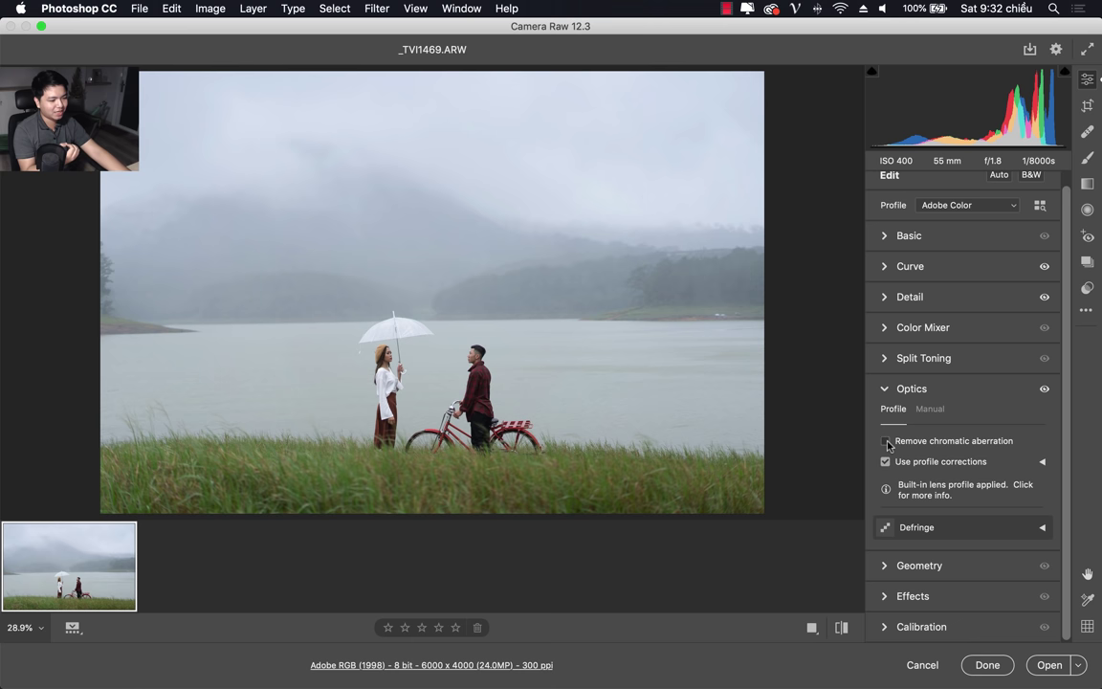
{"action": "left_click", "coordinate": [885, 390]}
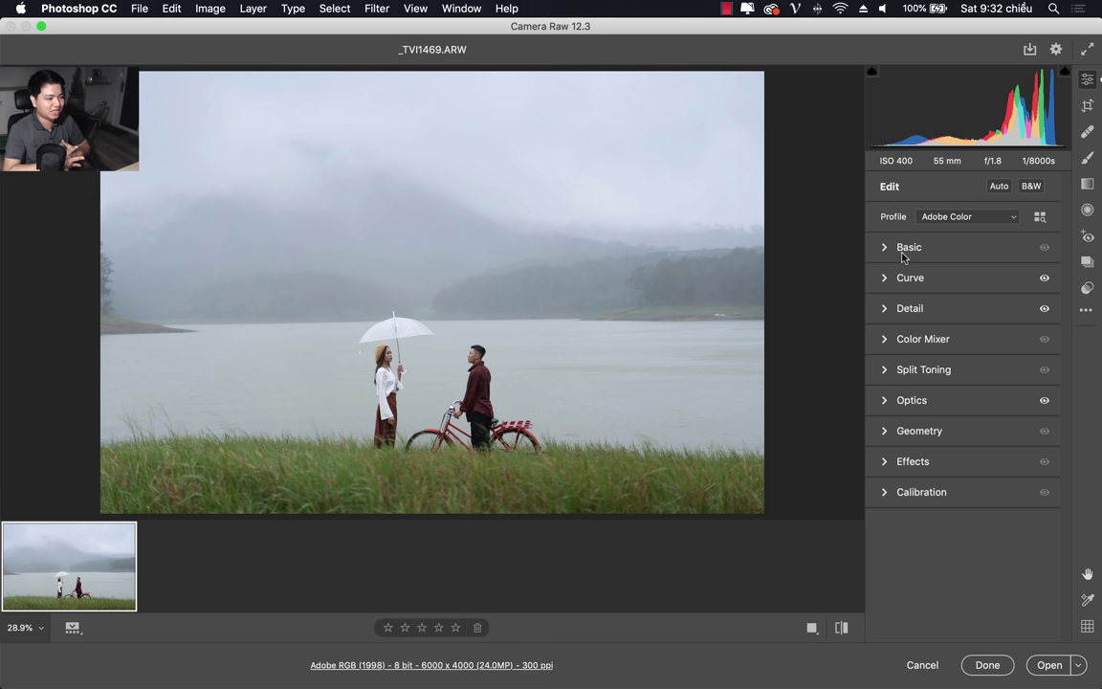
{"action": "left_click", "coordinate": [886, 248]}
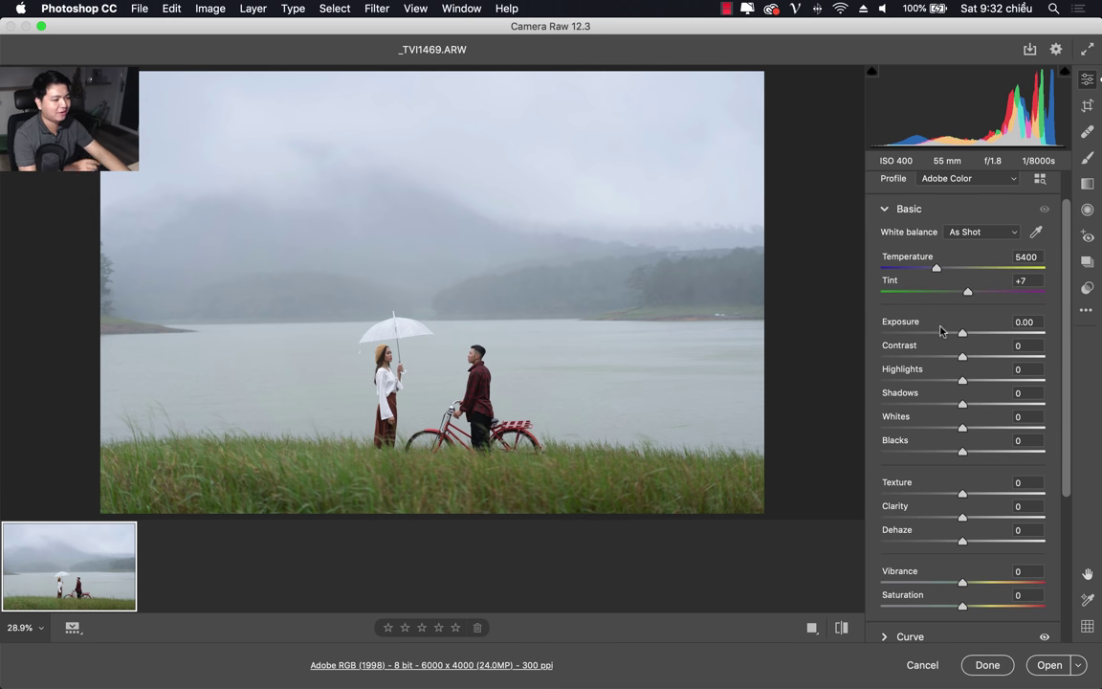
{"action": "scroll", "coordinate": [949, 380], "scroll_direction": "down", "scroll_amount": 5}
{"action": "scroll", "coordinate": [949, 381], "scroll_direction": "down", "scroll_amount": 2}
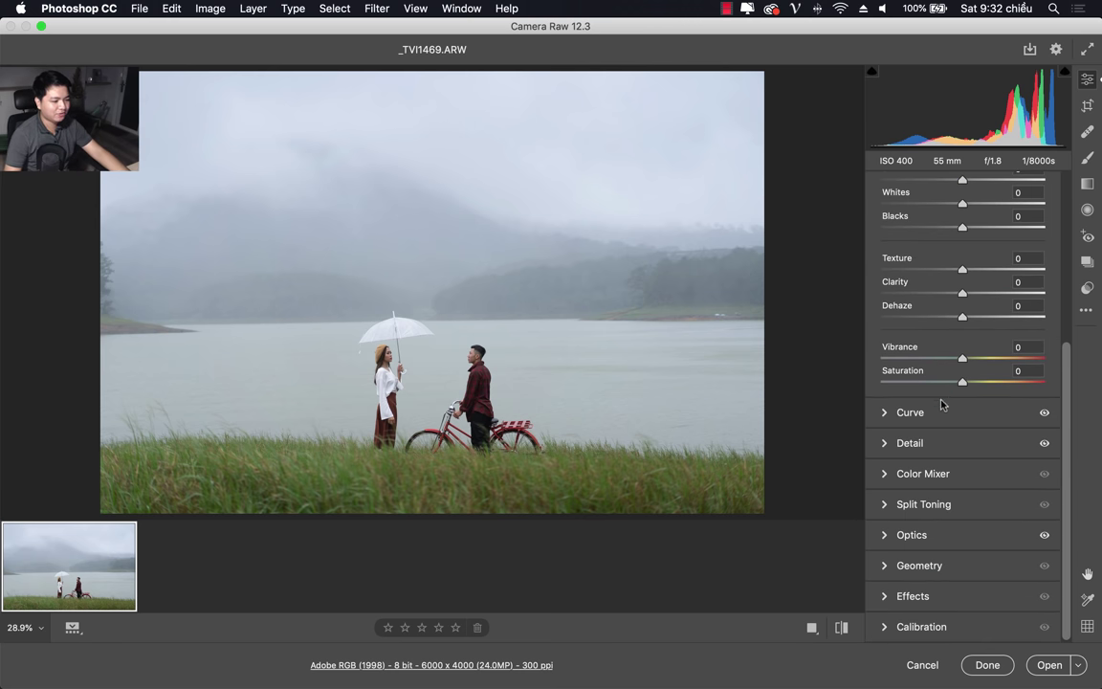
{"action": "left_click", "coordinate": [889, 474]}
{"action": "scroll", "coordinate": [895, 440], "scroll_direction": "up", "scroll_amount": 10}
{"action": "scroll", "coordinate": [885, 304], "scroll_direction": "up", "scroll_amount": 2}
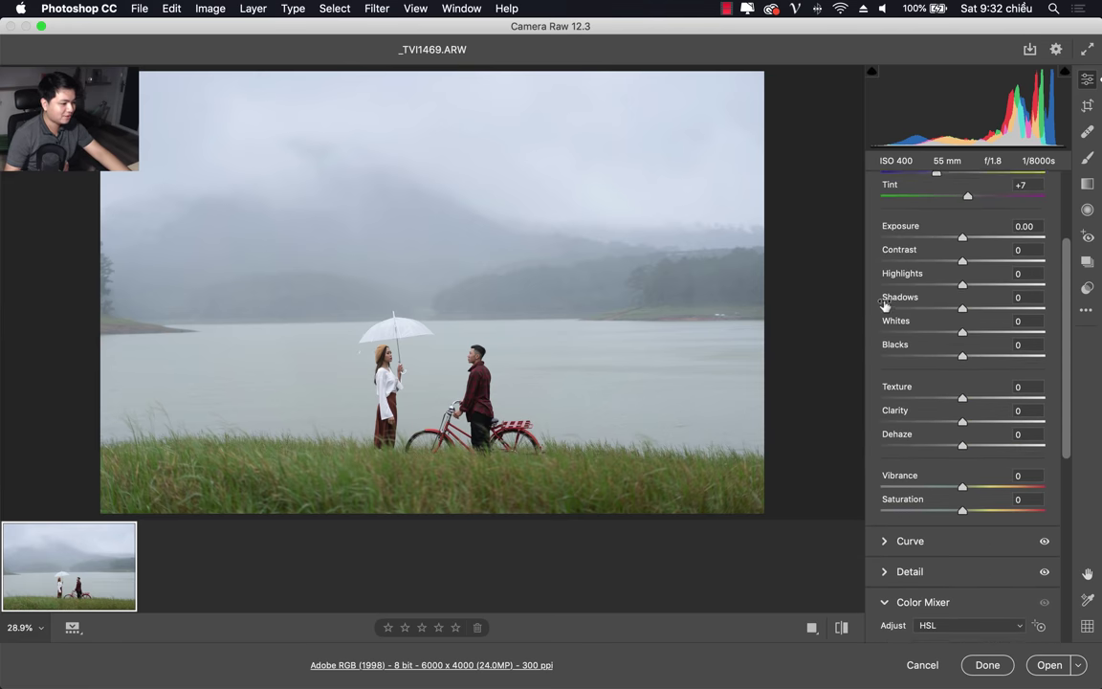
{"action": "scroll", "coordinate": [885, 305], "scroll_direction": "up", "scroll_amount": 3}
{"action": "left_click", "coordinate": [886, 248]}
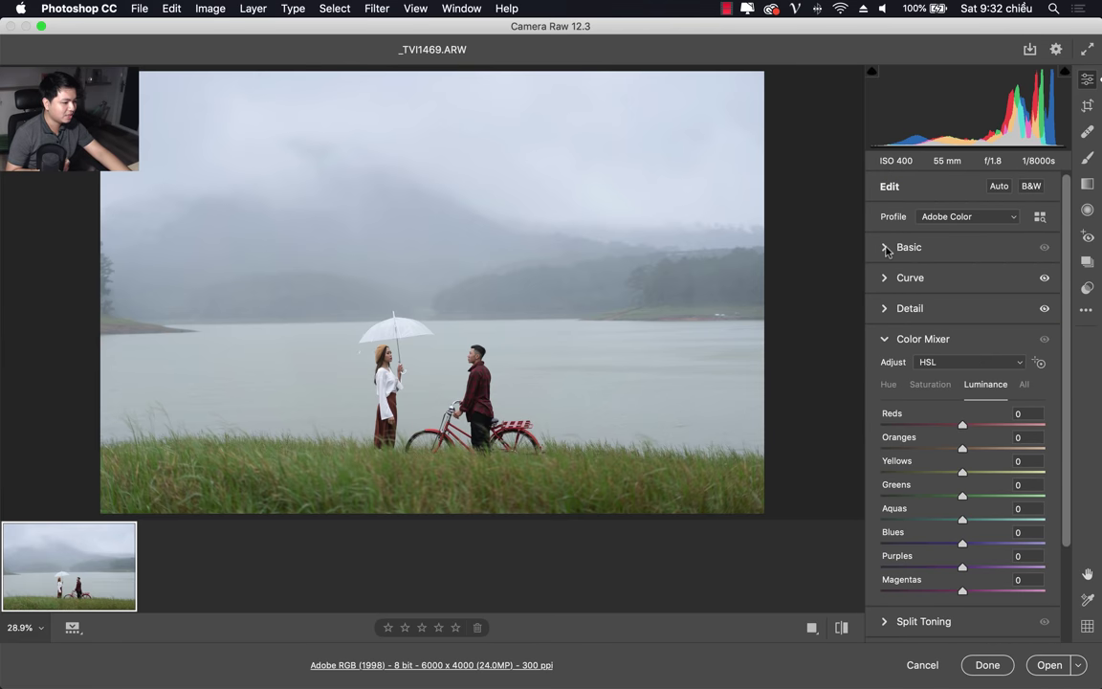
{"action": "left_click", "coordinate": [884, 338]}
{"action": "left_click", "coordinate": [886, 462]}
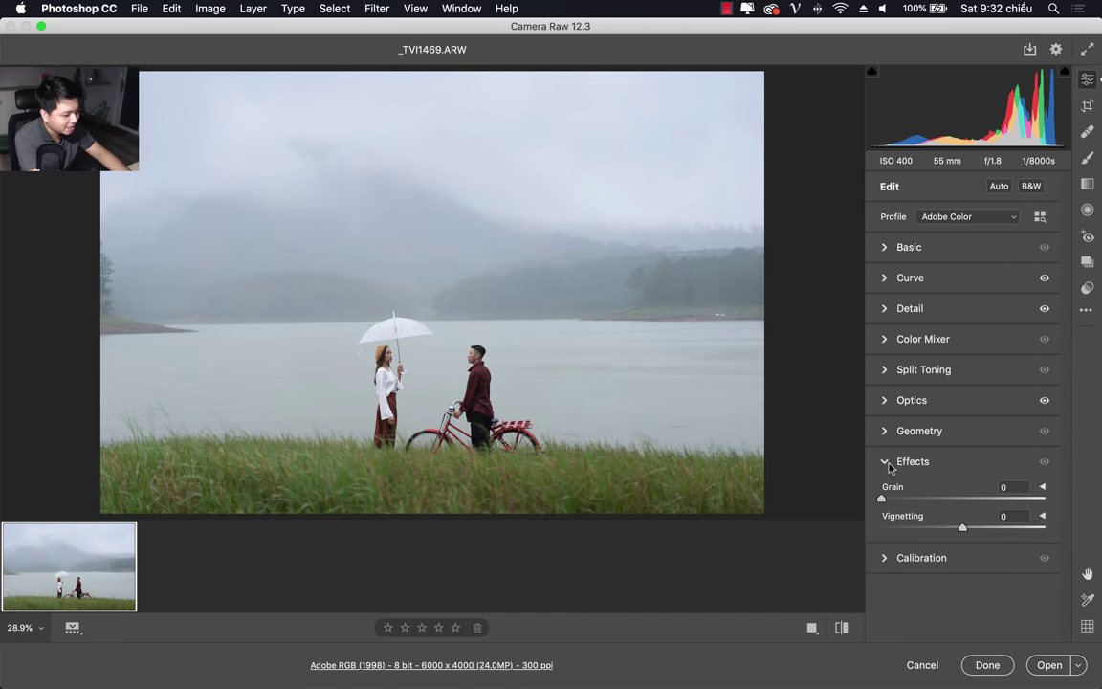
{"action": "left_click", "coordinate": [888, 463]}
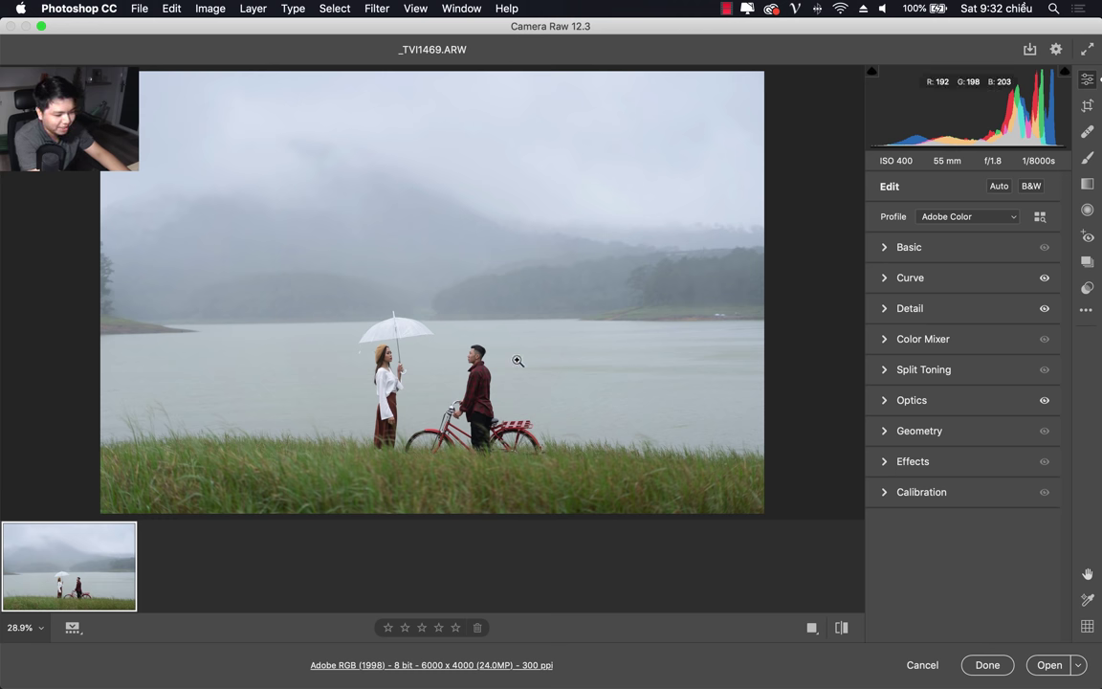
{"action": "left_click", "coordinate": [840, 629]}
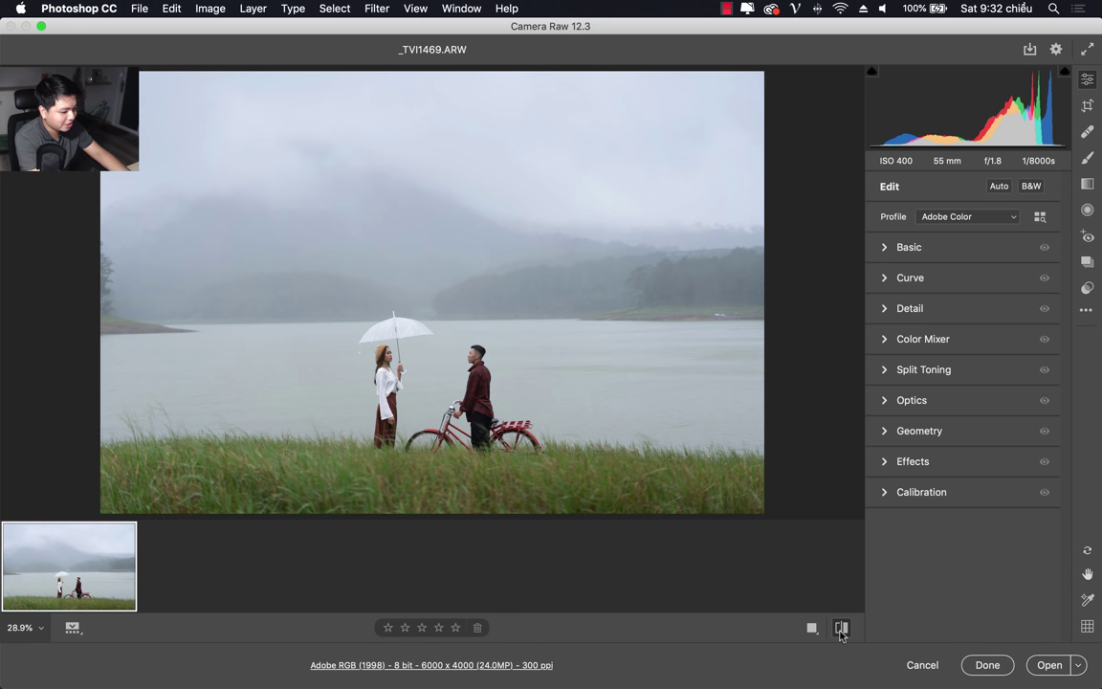
{"action": "left_click", "coordinate": [841, 629]}
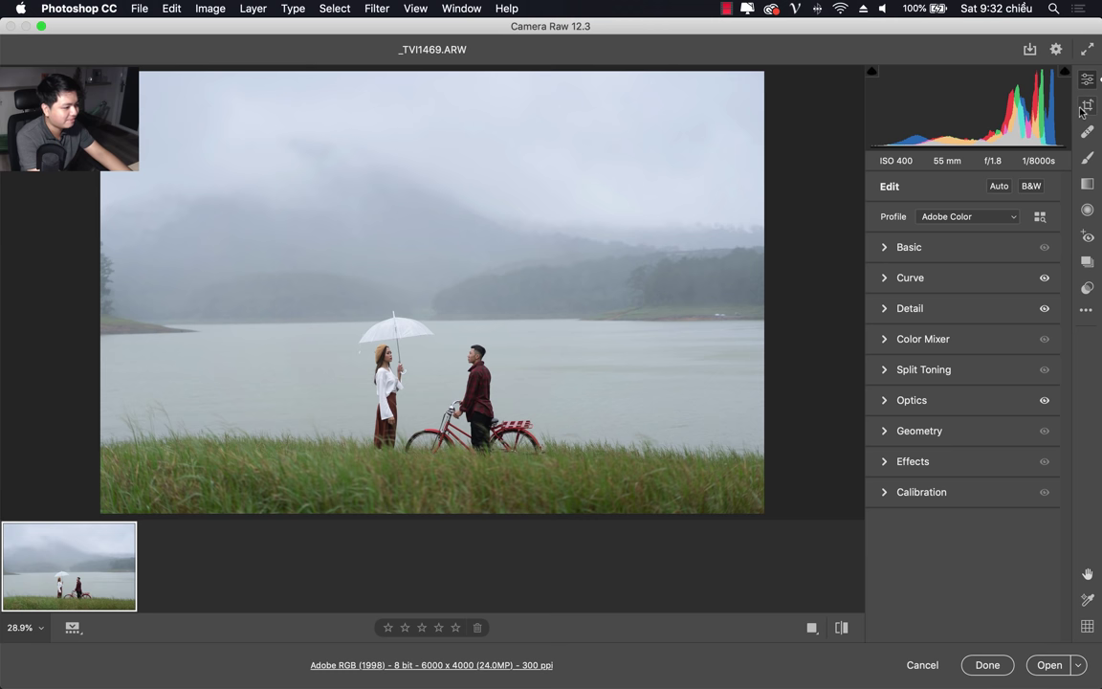
Select the Graduated Filter tool, then draw a test filter from sky to hills and delete it.
{"action": "left_click", "coordinate": [1088, 184]}
{"action": "scroll", "coordinate": [1069, 383], "scroll_direction": "down", "scroll_amount": 3}
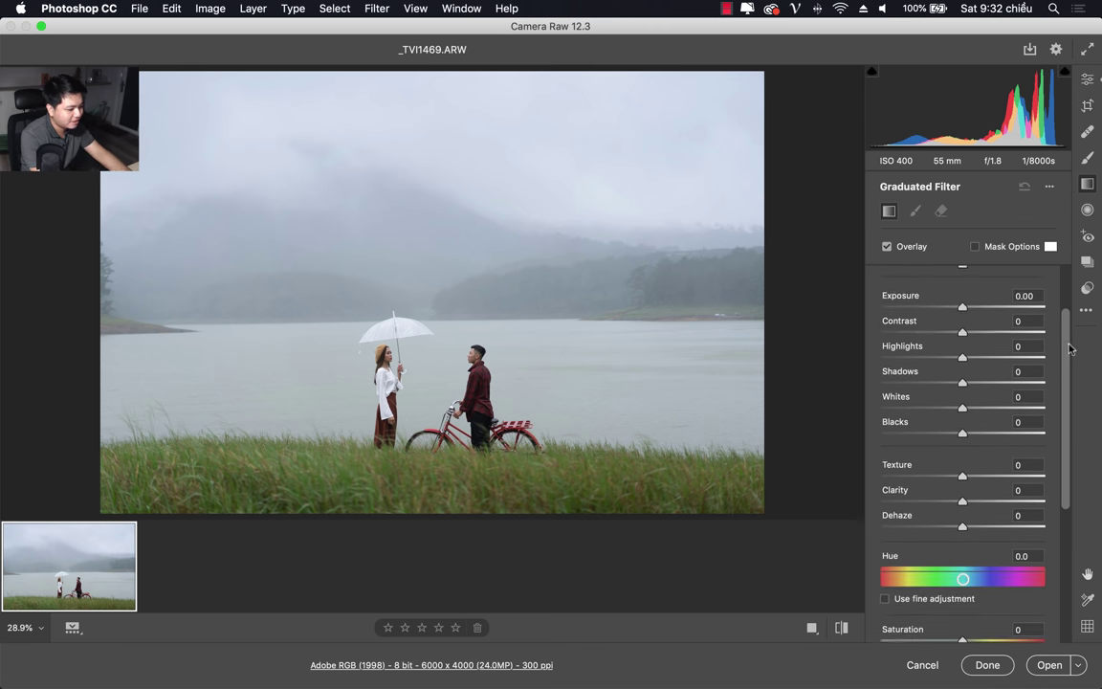
{"action": "scroll", "coordinate": [1071, 392], "scroll_direction": "down", "scroll_amount": 3}
{"action": "scroll", "coordinate": [1072, 400], "scroll_direction": "down", "scroll_amount": 2}
{"action": "scroll", "coordinate": [1072, 400], "scroll_direction": "down", "scroll_amount": 2}
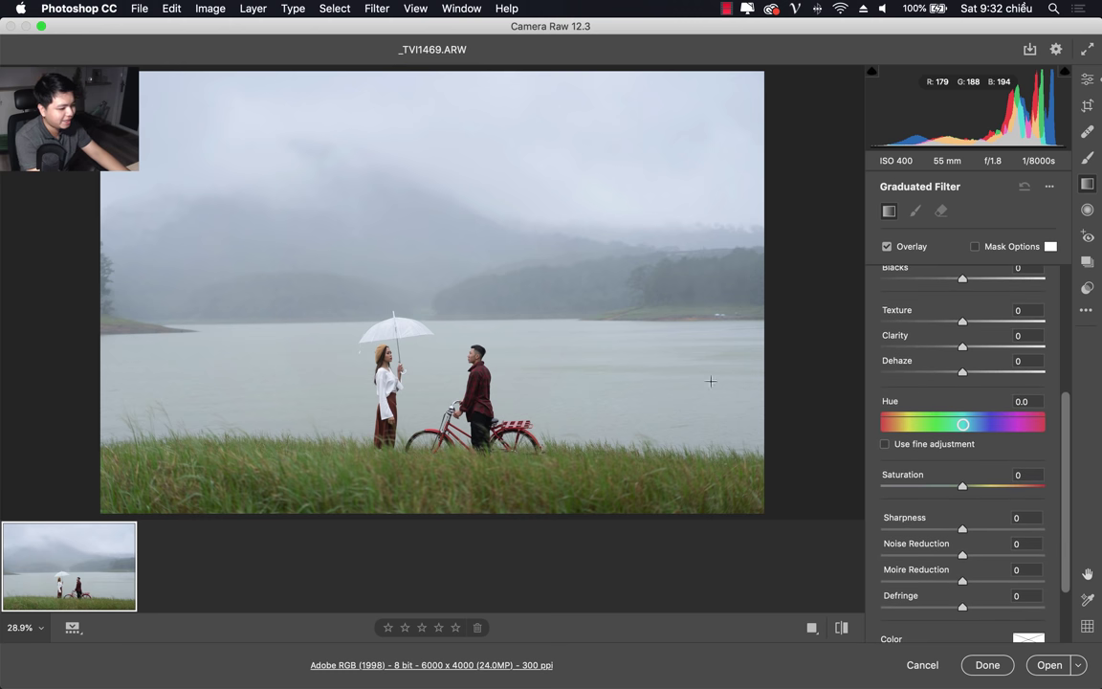
{"action": "left_click_drag", "start_coordinate": [458, 84], "coordinate": [458, 317]}
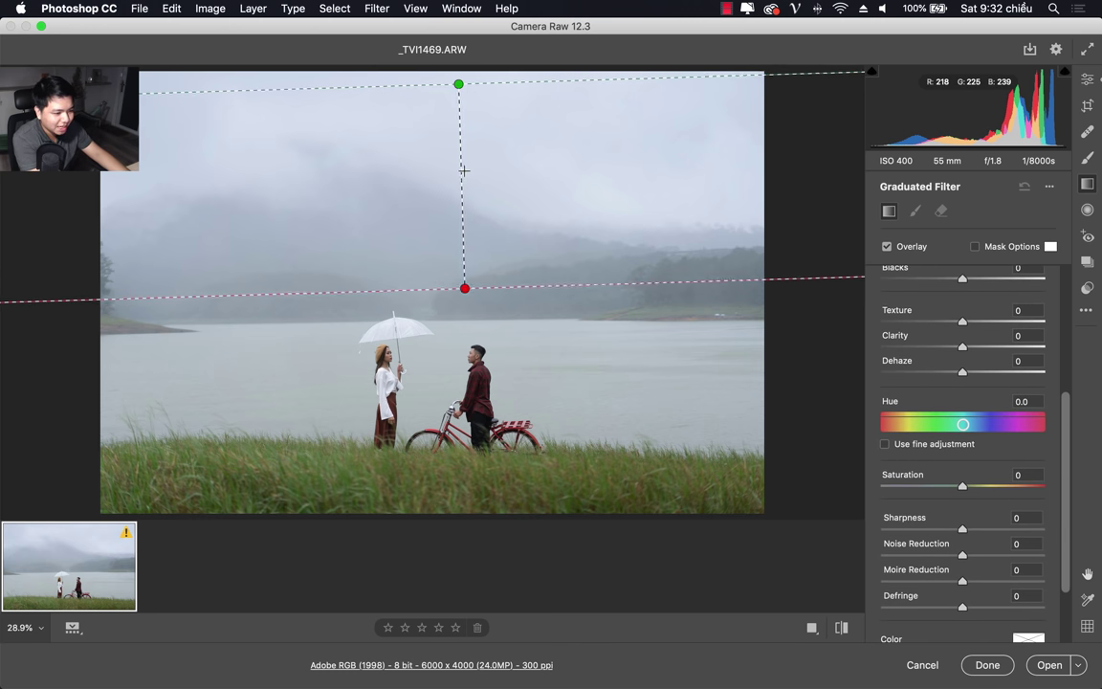
{"action": "key", "text": "Delete"}
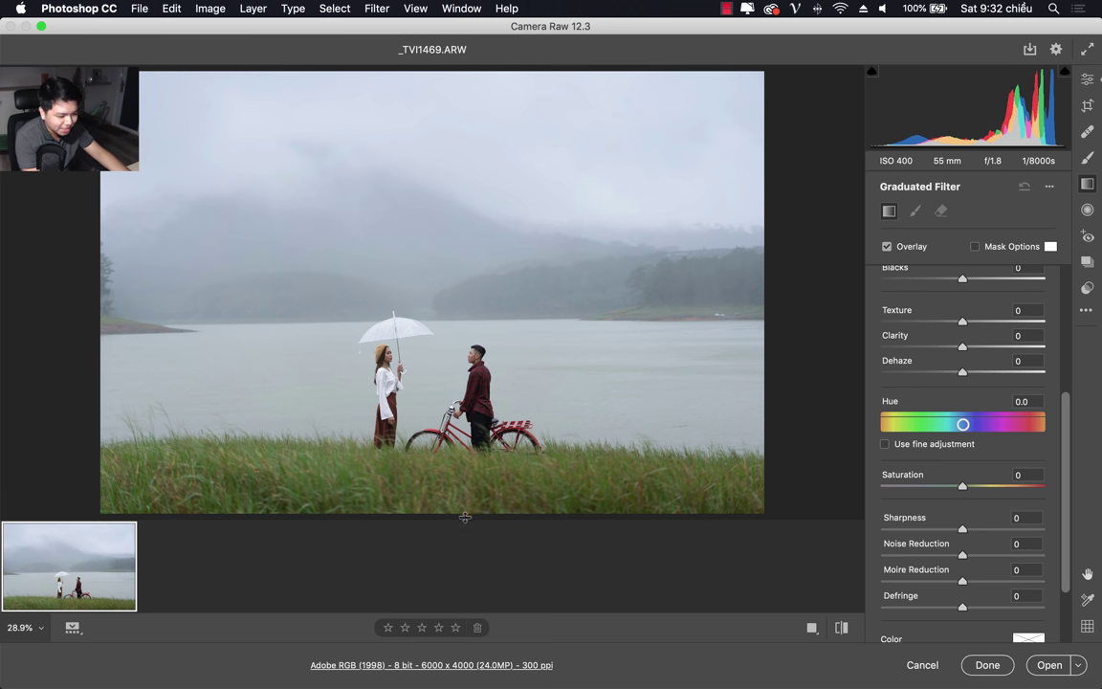
Hide the filmstrip for a larger preview and draw the filter up to the lake horizon.
{"action": "left_click_drag", "start_coordinate": [462, 517], "coordinate": [449, 286]}
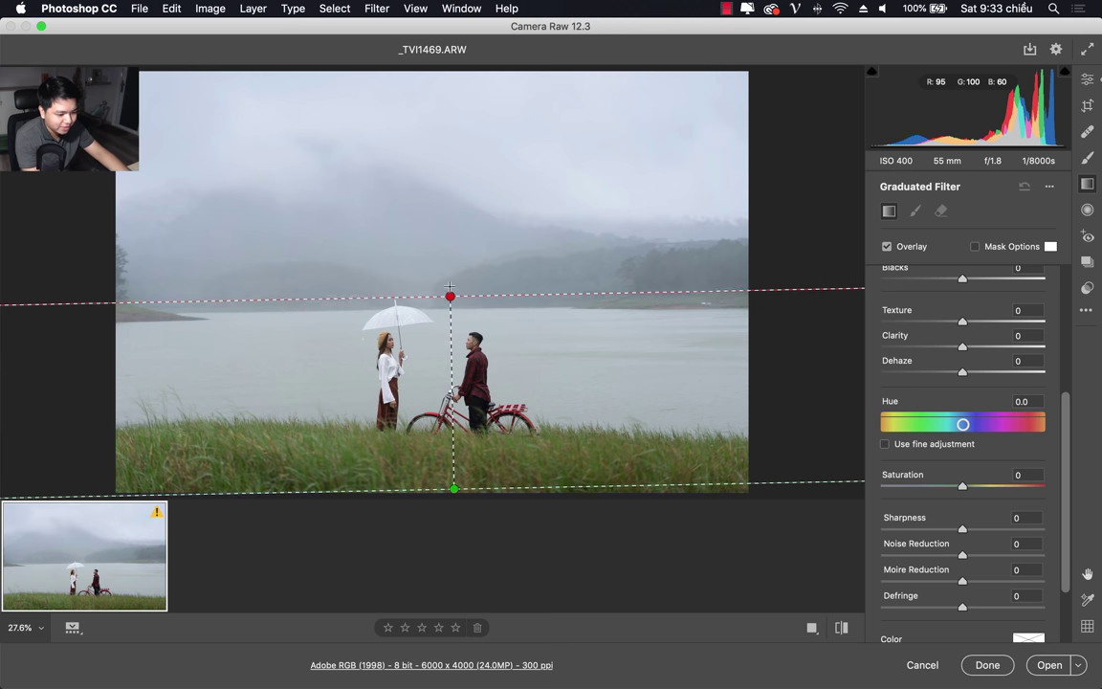
{"action": "left_click_drag", "start_coordinate": [467, 499], "coordinate": [469, 571]}
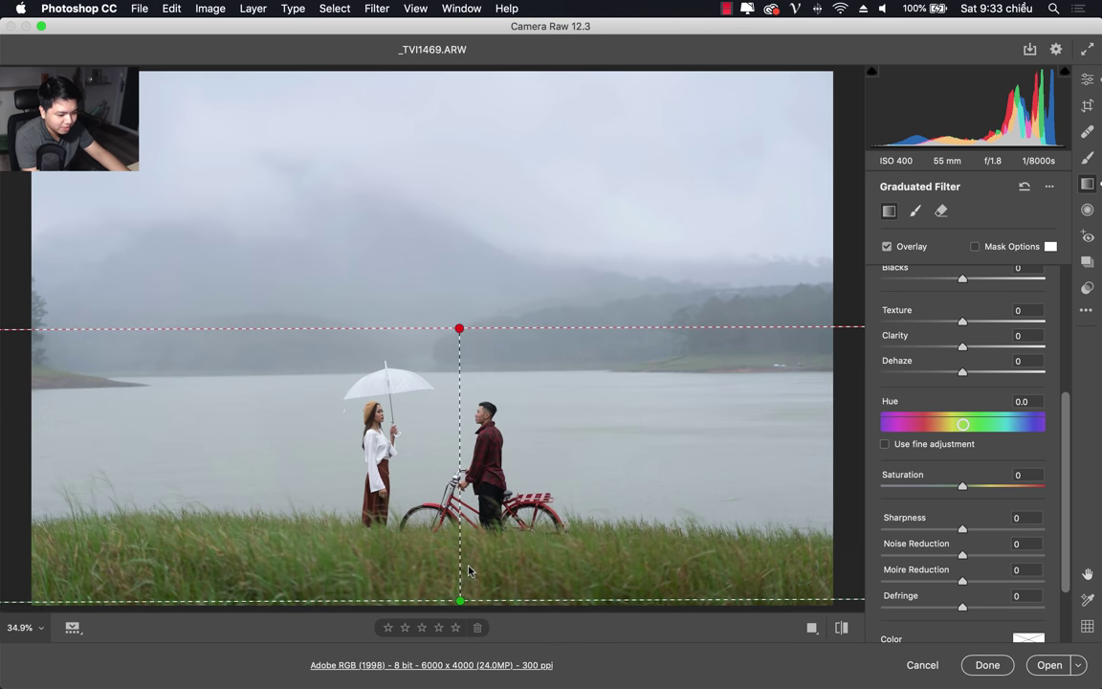
{"action": "left_click", "coordinate": [73, 628]}
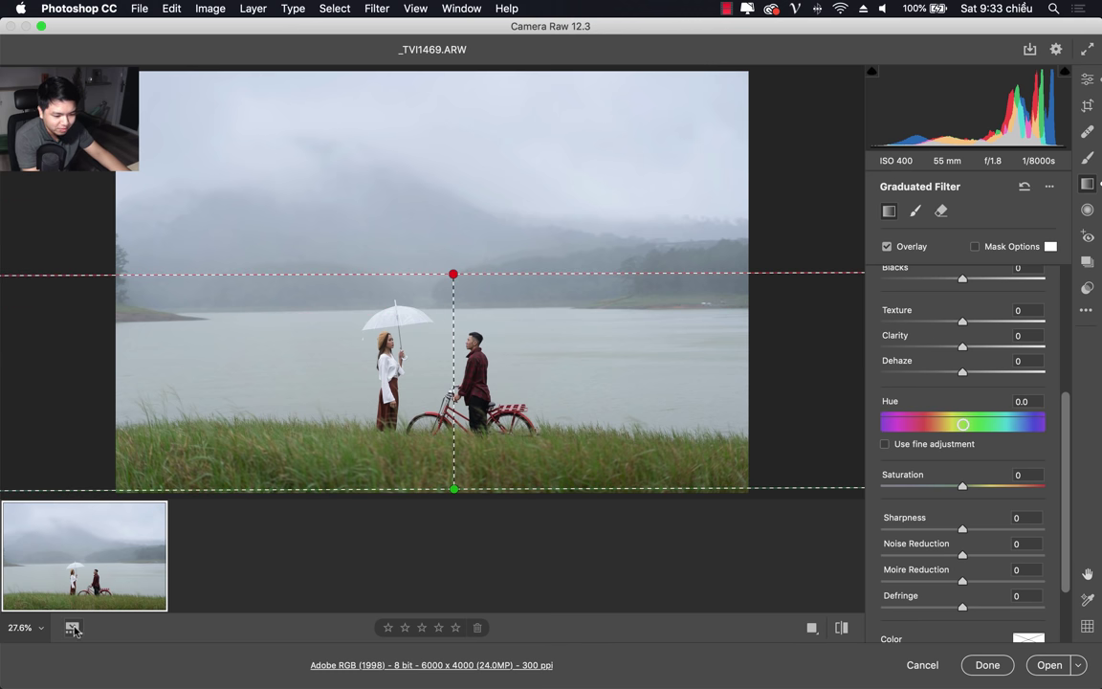
{"action": "left_click", "coordinate": [73, 629]}
{"action": "left_click", "coordinate": [73, 629]}
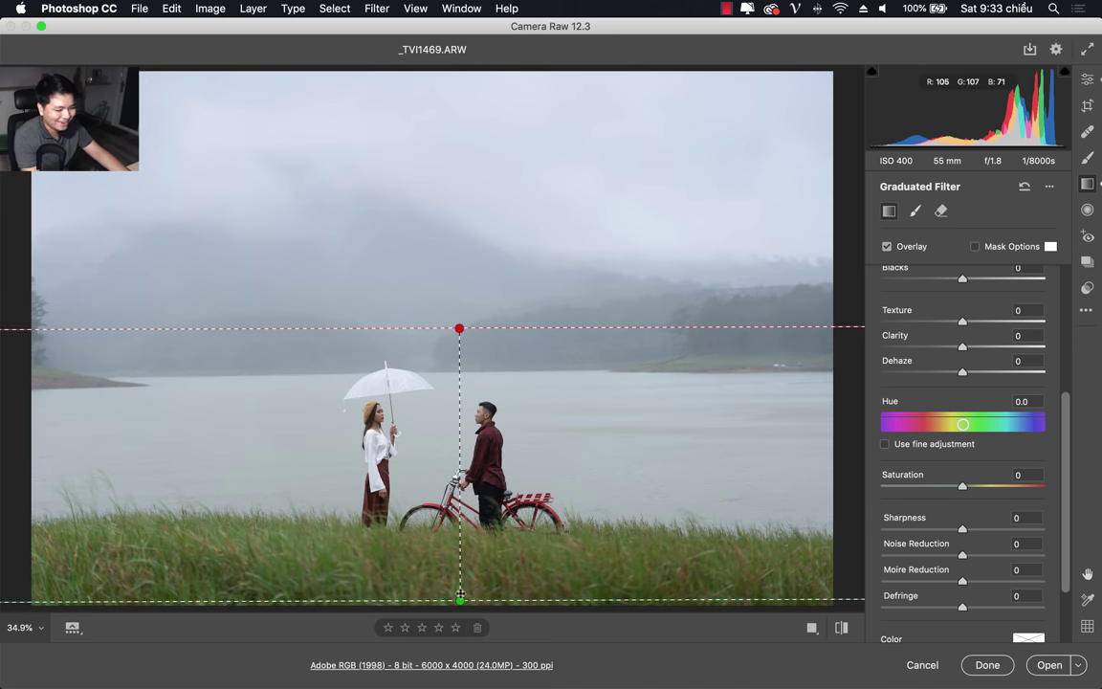
{"action": "left_click_drag", "start_coordinate": [459, 329], "coordinate": [461, 349]}
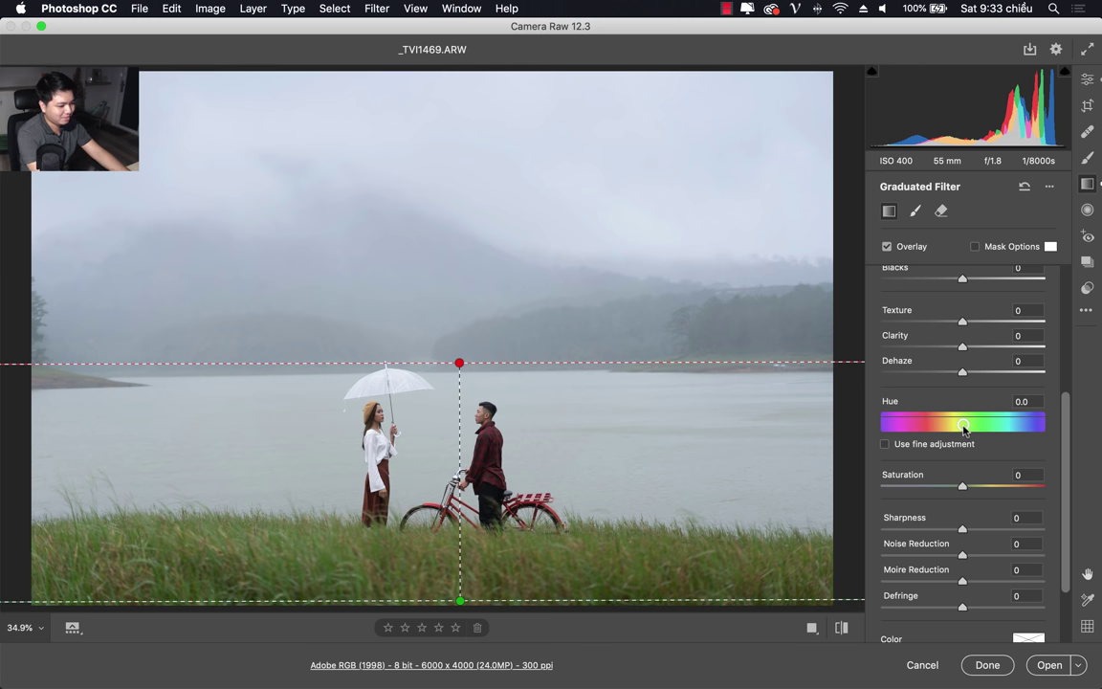
Drag the filter's Hue slider, toggling Use fine adjustment, to try turning the grass green.
{"action": "mouse_move", "coordinate": [965, 429]}
{"action": "left_mouse_down"}
{"action": "mouse_move", "coordinate": [956, 433]}
{"action": "mouse_move", "coordinate": [973, 432]}
{"action": "mouse_move", "coordinate": [930, 430]}
{"action": "left_mouse_up"}
{"action": "left_click", "coordinate": [885, 444]}
{"action": "left_click", "coordinate": [885, 444]}
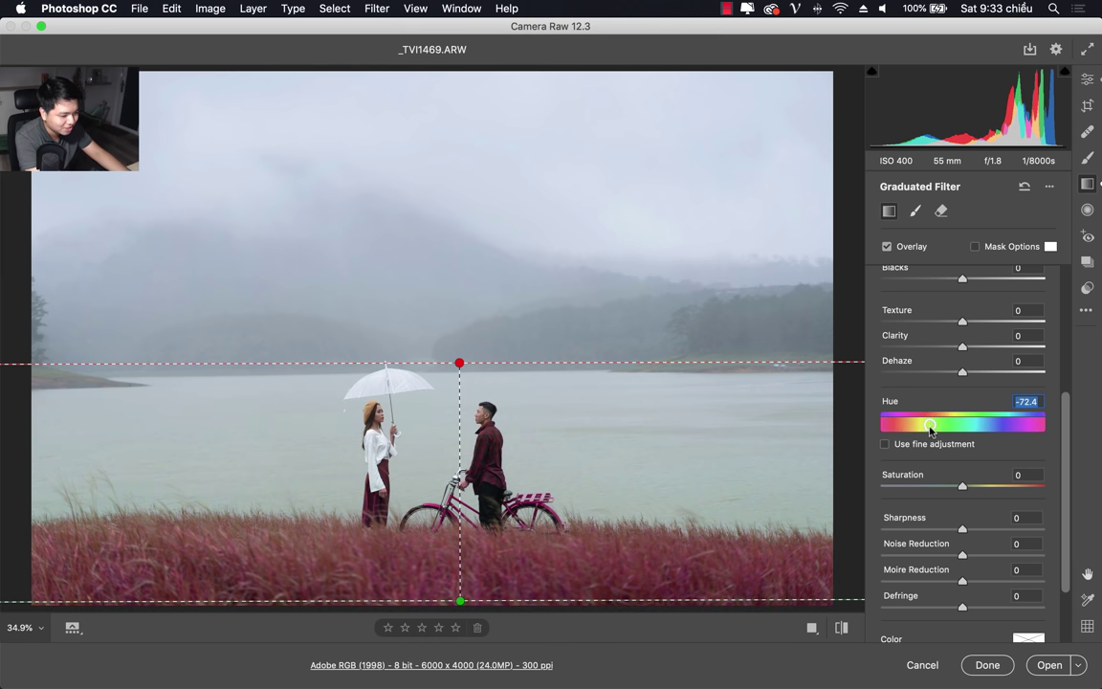
{"action": "left_click_drag", "start_coordinate": [930, 430], "coordinate": [1000, 426]}
{"action": "left_click", "coordinate": [899, 444]}
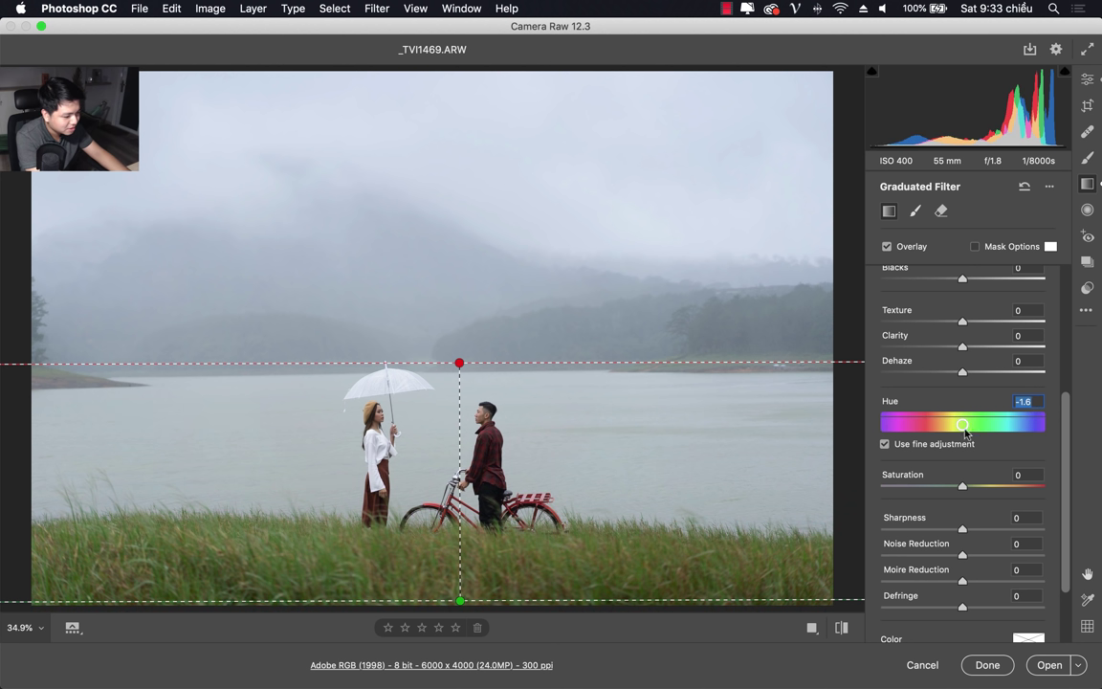
{"action": "mouse_move", "coordinate": [963, 428]}
{"action": "left_mouse_down"}
{"action": "mouse_move", "coordinate": [970, 437]}
{"action": "mouse_move", "coordinate": [818, 425]}
{"action": "mouse_move", "coordinate": [1007, 425]}
{"action": "mouse_move", "coordinate": [933, 426]}
{"action": "mouse_move", "coordinate": [954, 425]}
{"action": "left_mouse_up"}
{"action": "left_click", "coordinate": [885, 443]}
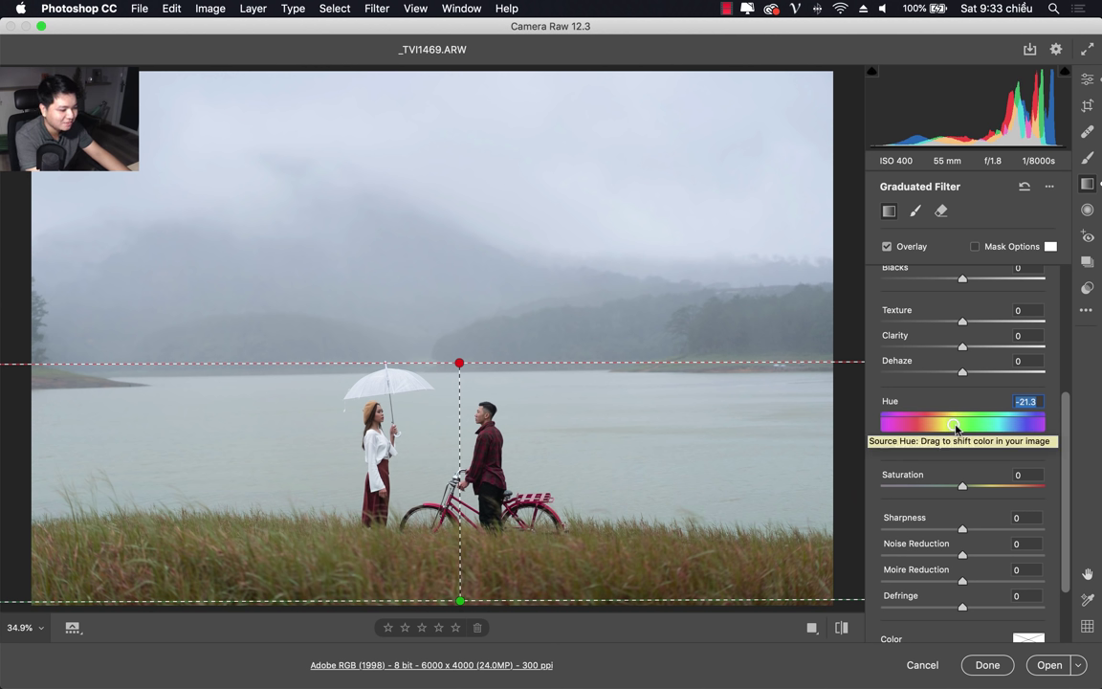
Fine-tune the Hue shift back and forth until it settles around -13.
{"action": "left_click_drag", "start_coordinate": [955, 427], "coordinate": [953, 429]}
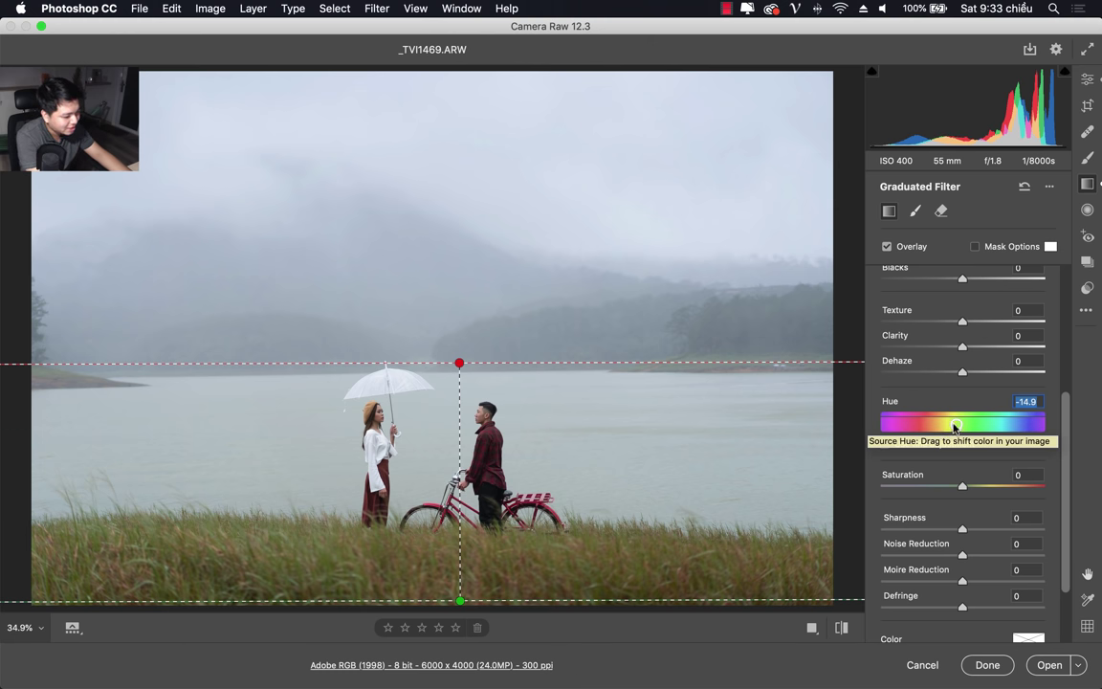
{"action": "mouse_move", "coordinate": [954, 425]}
{"action": "left_mouse_down"}
{"action": "mouse_move", "coordinate": [926, 424]}
{"action": "mouse_move", "coordinate": [977, 430]}
{"action": "mouse_move", "coordinate": [966, 415]}
{"action": "left_mouse_up"}
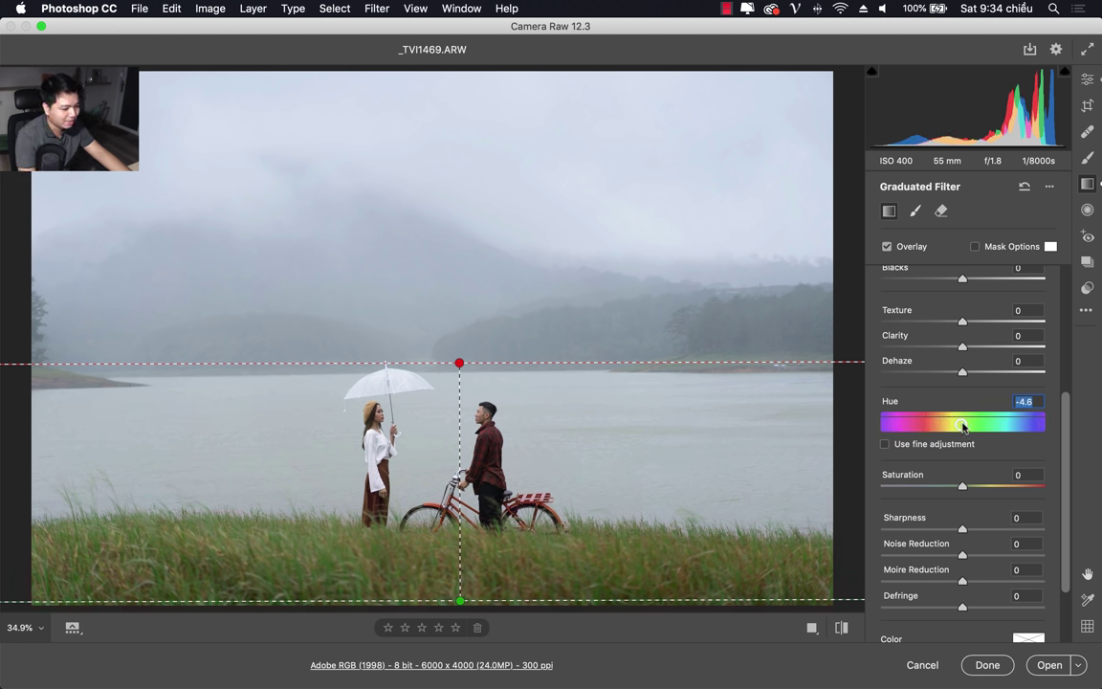
{"action": "left_click_drag", "start_coordinate": [975, 428], "coordinate": [1040, 425]}
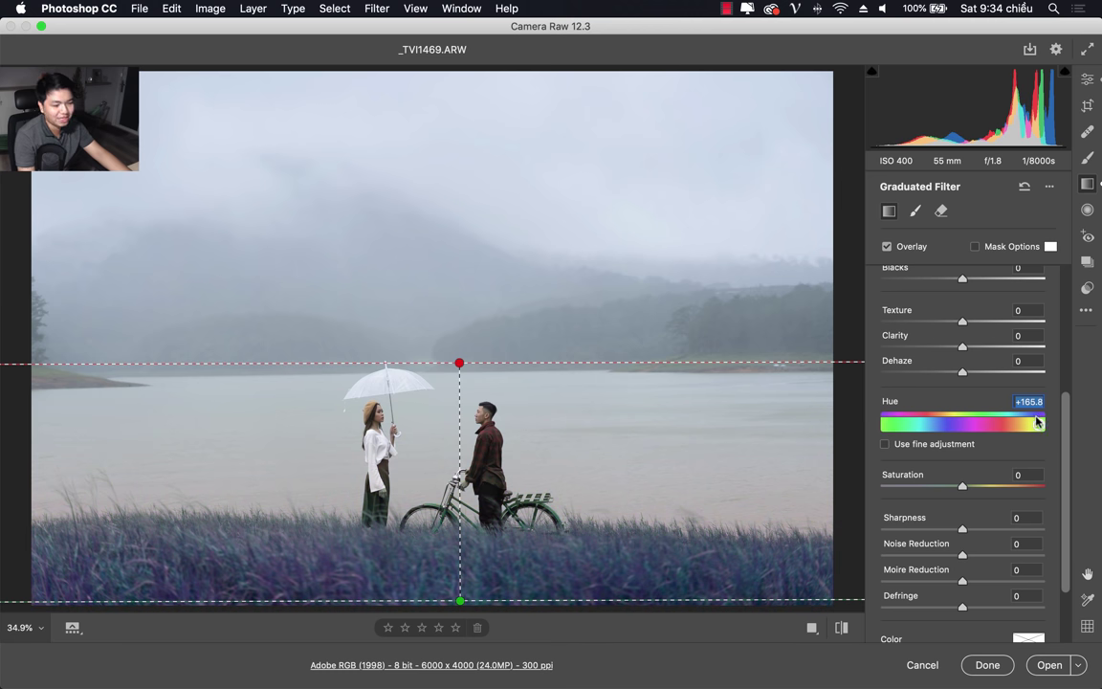
{"action": "mouse_move", "coordinate": [1038, 428]}
{"action": "left_mouse_down"}
{"action": "mouse_move", "coordinate": [953, 430]}
{"action": "mouse_move", "coordinate": [967, 431]}
{"action": "left_mouse_up"}
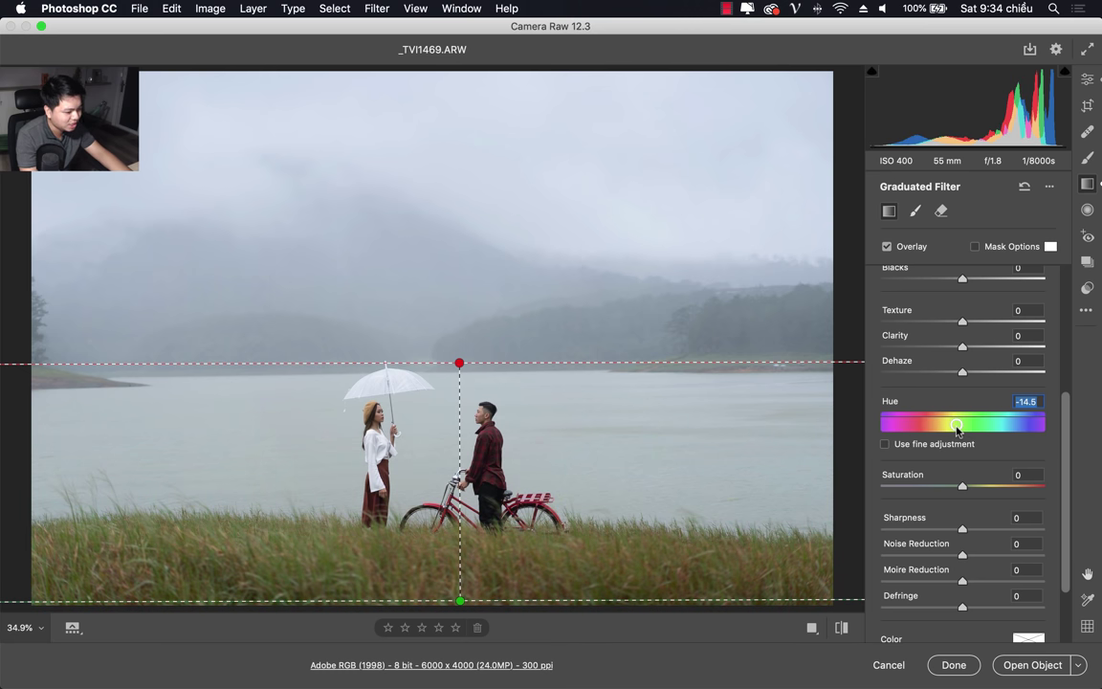
{"action": "scroll", "coordinate": [983, 483], "scroll_direction": "down", "scroll_amount": 3}
{"action": "scroll", "coordinate": [984, 483], "scroll_direction": "up", "scroll_amount": 4}
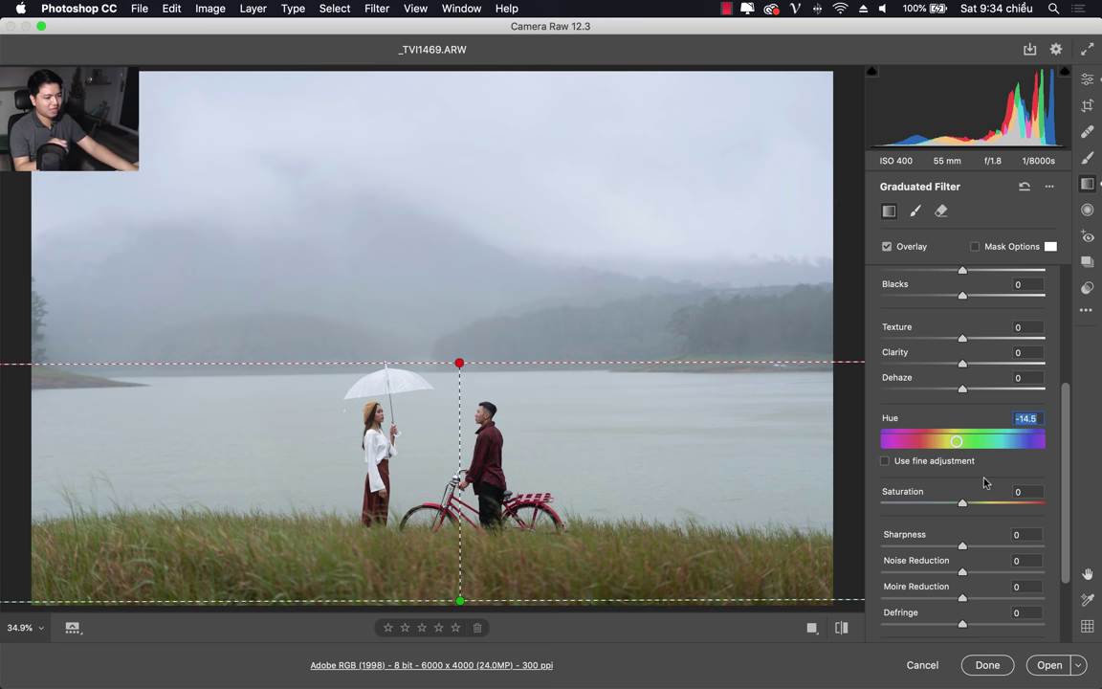
{"action": "left_click", "coordinate": [962, 441]}
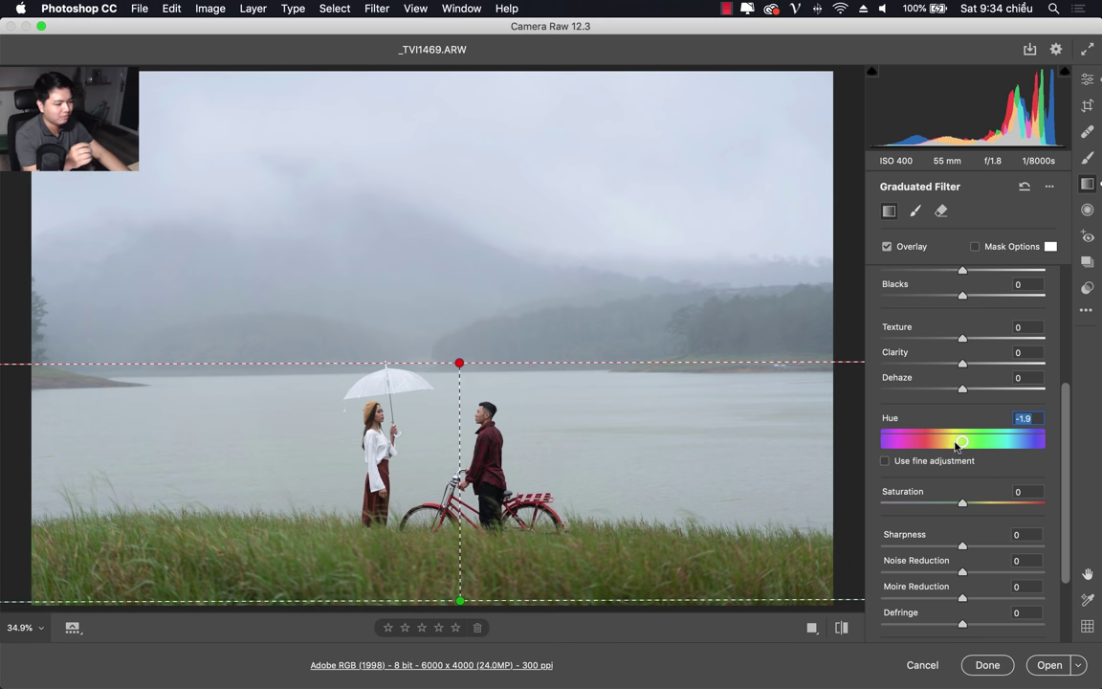
{"action": "mouse_move", "coordinate": [964, 442]}
{"action": "left_mouse_down"}
{"action": "mouse_move", "coordinate": [984, 443]}
{"action": "mouse_move", "coordinate": [956, 443]}
{"action": "left_mouse_up"}
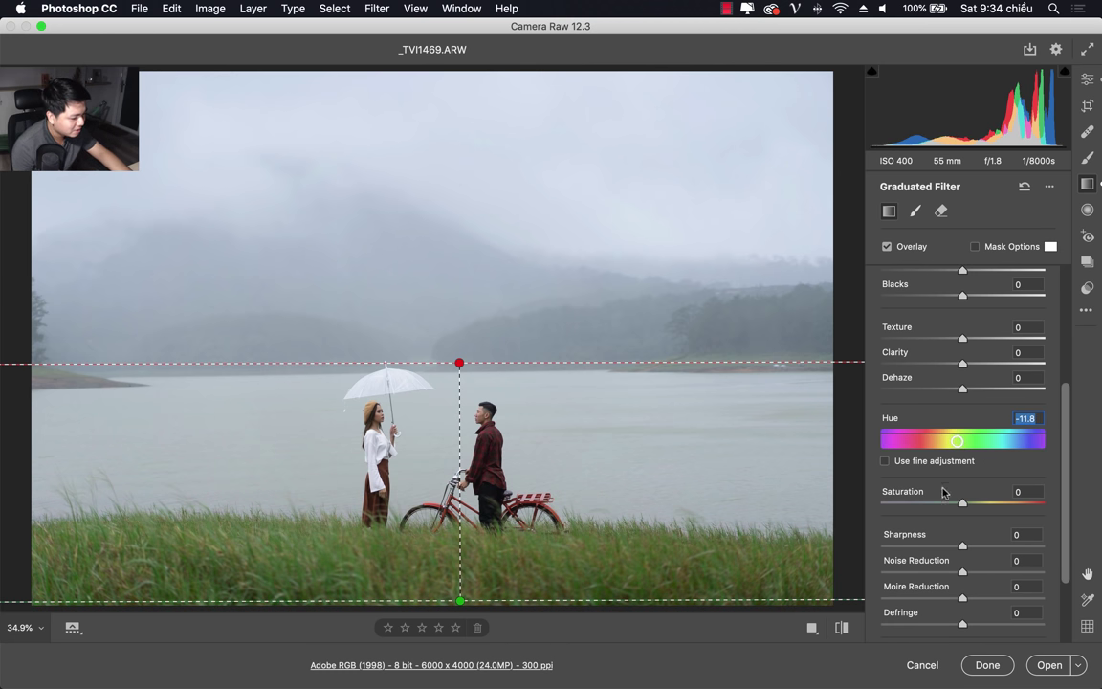
{"action": "scroll", "coordinate": [942, 490], "scroll_direction": "down", "scroll_amount": 3}
Set Range Mask to Color sampled from the grass, Color Range 59, and ease Hue to -2.2.
{"action": "left_click", "coordinate": [966, 590]}
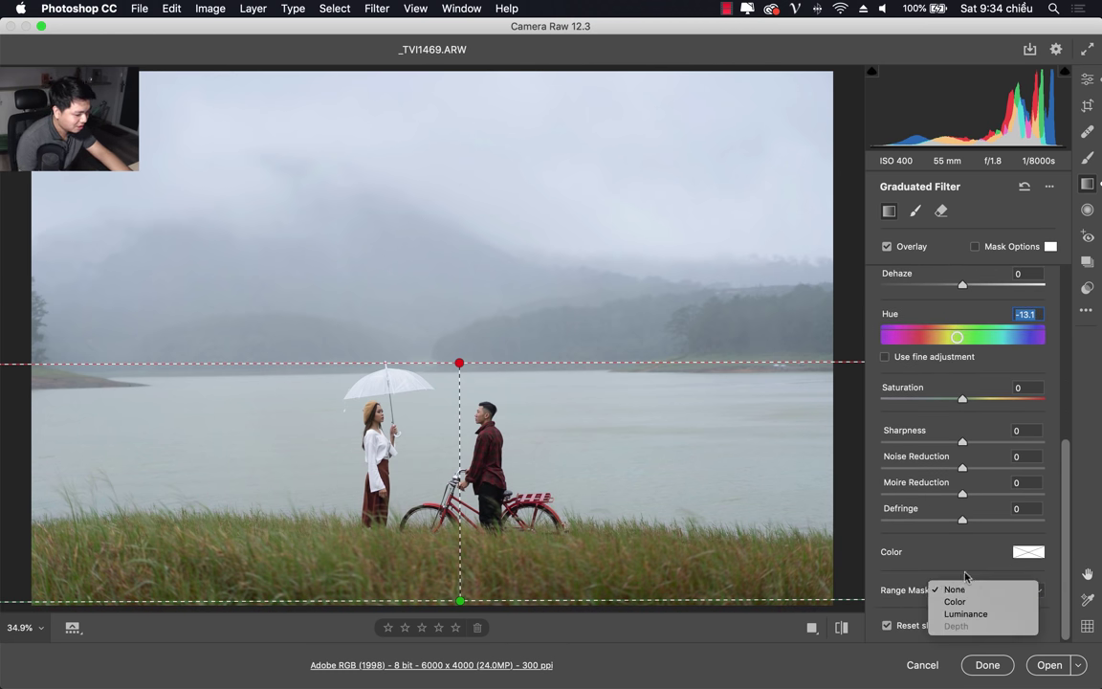
{"action": "left_click", "coordinate": [954, 602]}
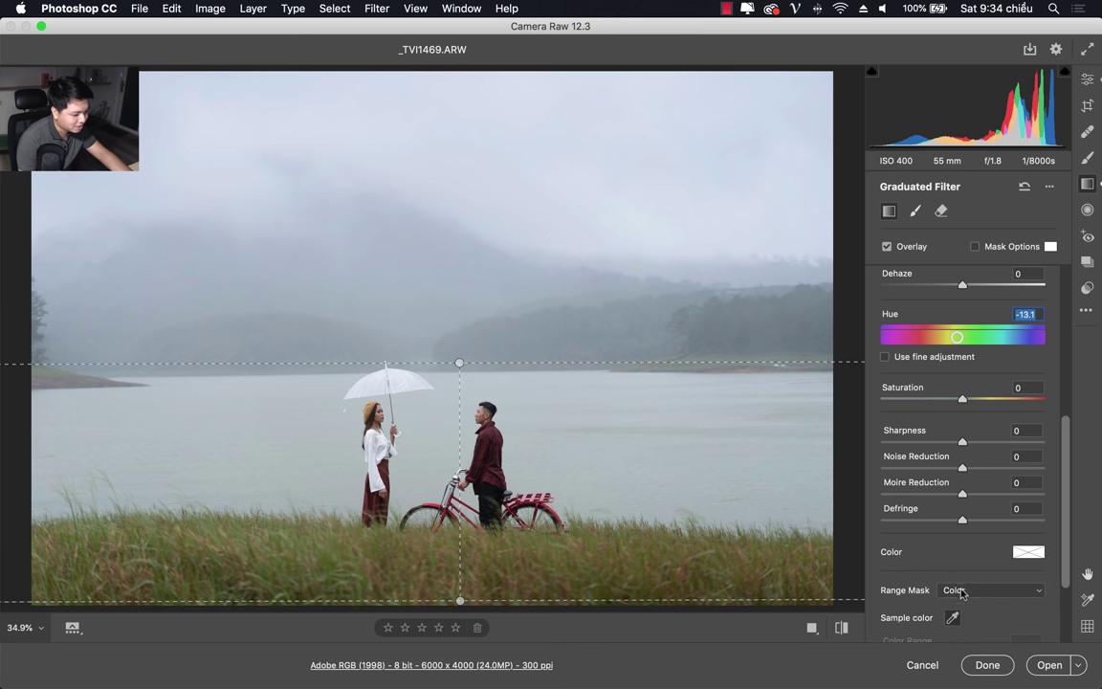
{"action": "scroll", "coordinate": [945, 574], "scroll_direction": "down", "scroll_amount": 3}
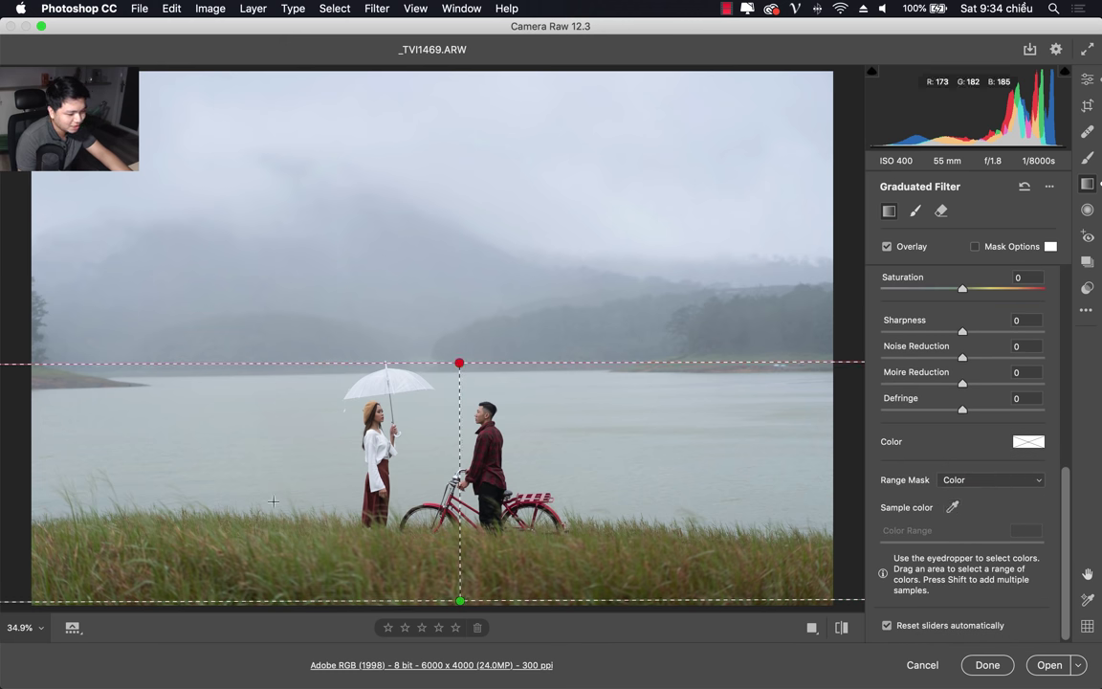
{"action": "left_click", "coordinate": [499, 544]}
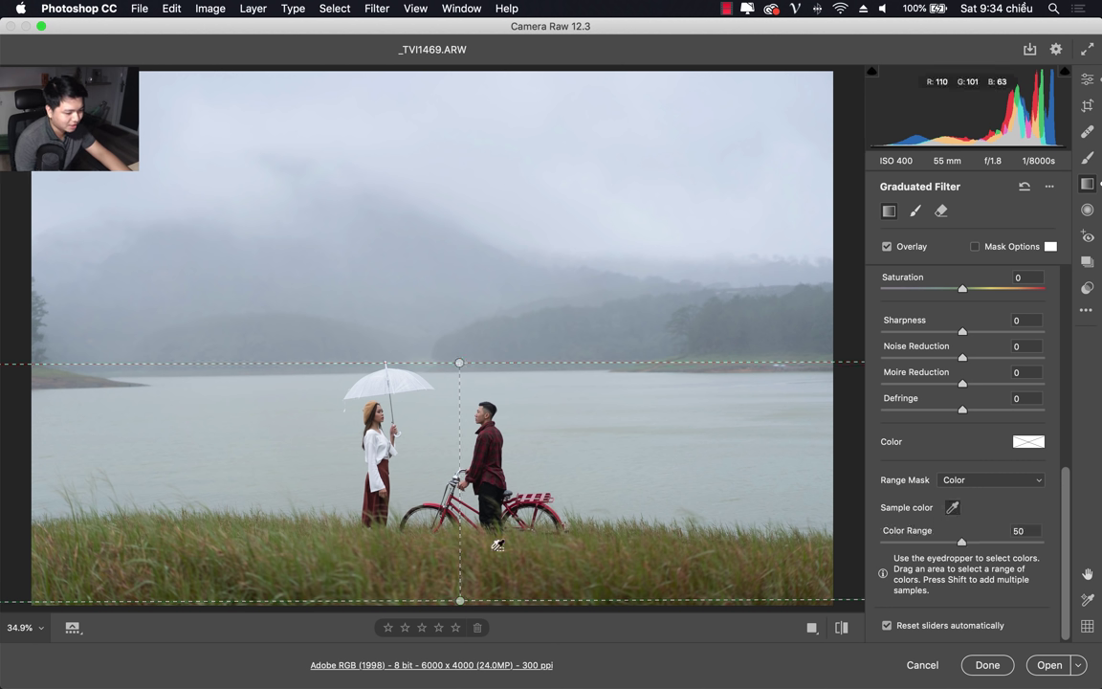
{"action": "left_click_drag", "start_coordinate": [961, 542], "coordinate": [975, 542]}
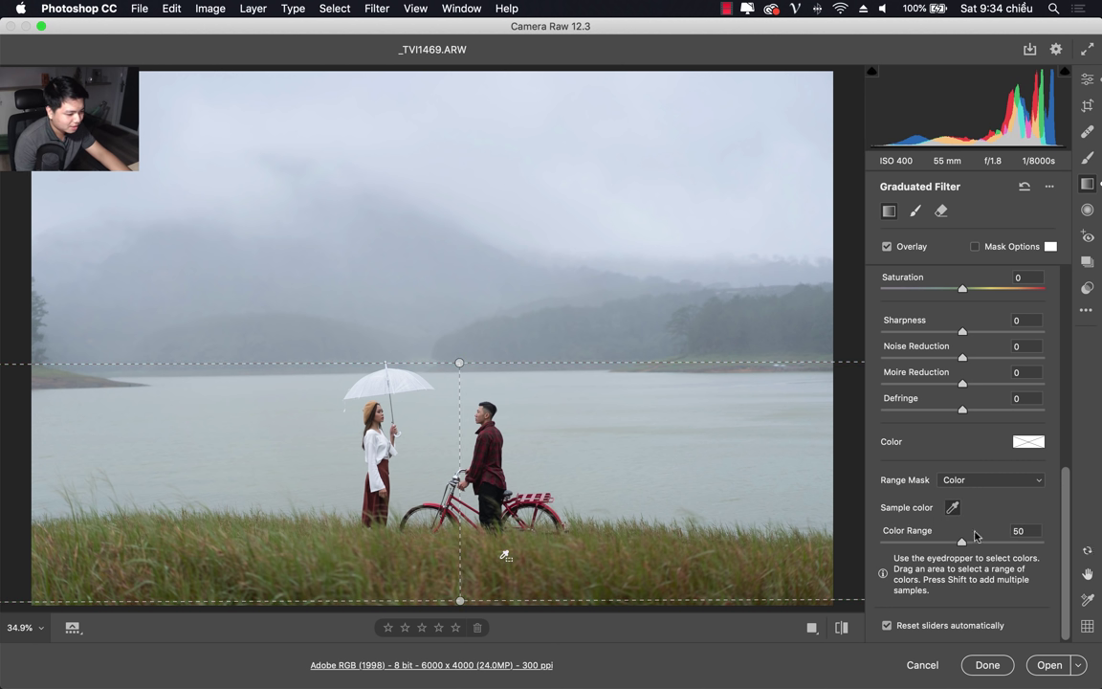
{"action": "scroll", "coordinate": [957, 440], "scroll_direction": "up", "scroll_amount": 5}
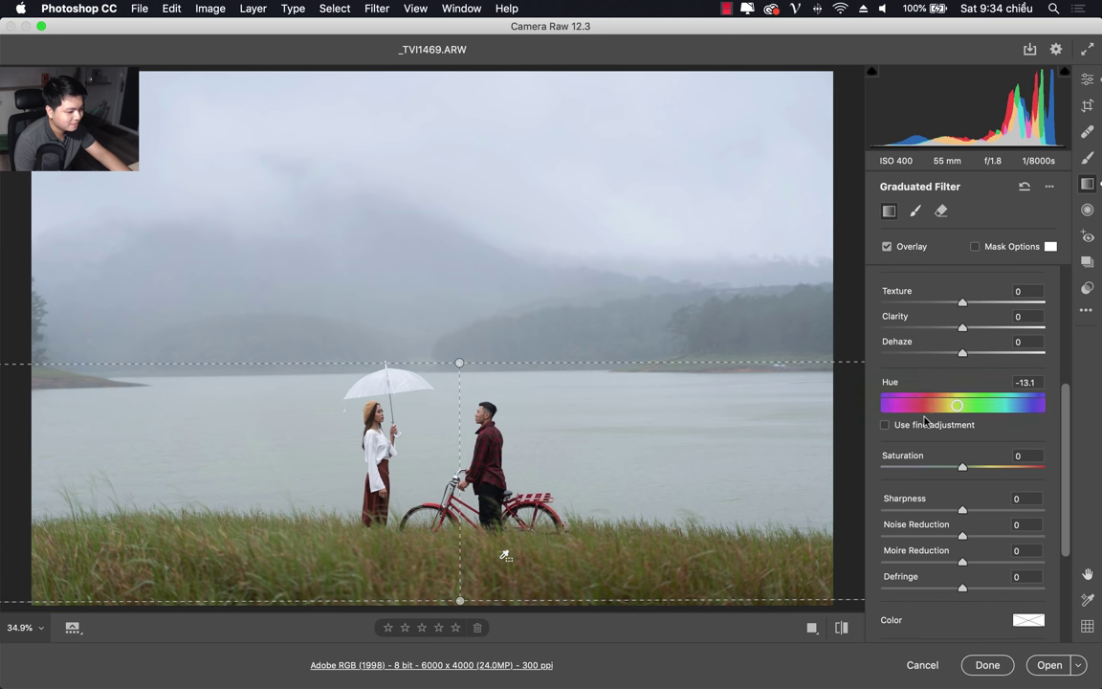
{"action": "mouse_move", "coordinate": [949, 437]}
{"action": "left_mouse_down"}
{"action": "mouse_move", "coordinate": [905, 442]}
{"action": "mouse_move", "coordinate": [995, 441]}
{"action": "left_mouse_up"}
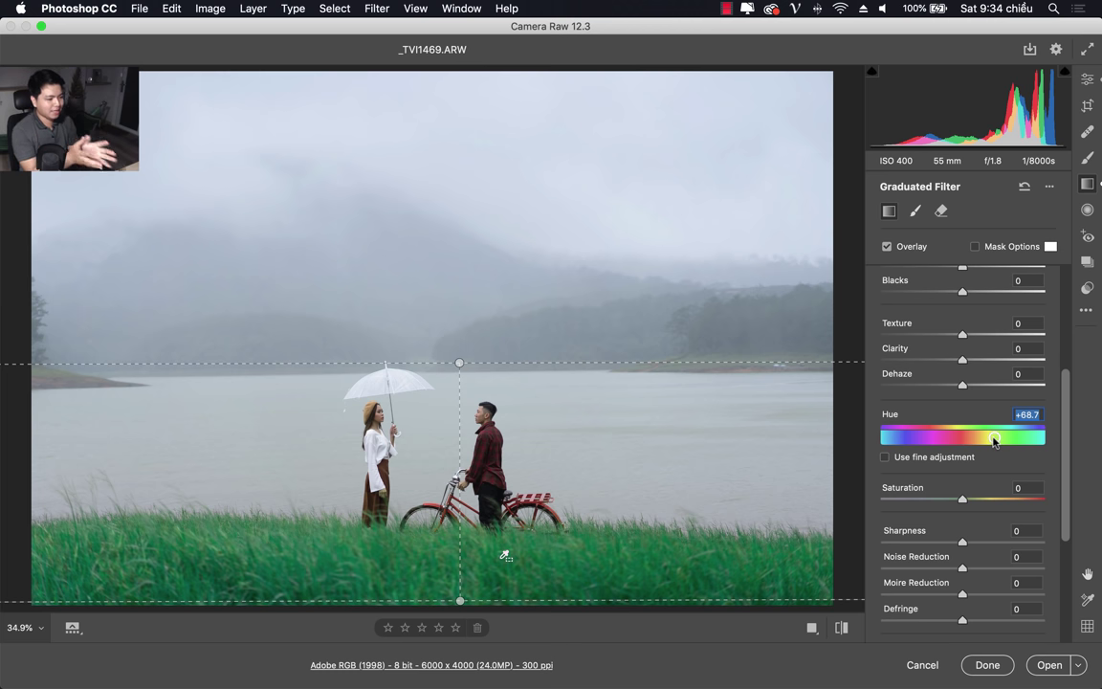
{"action": "left_click_drag", "start_coordinate": [995, 441], "coordinate": [962, 441]}
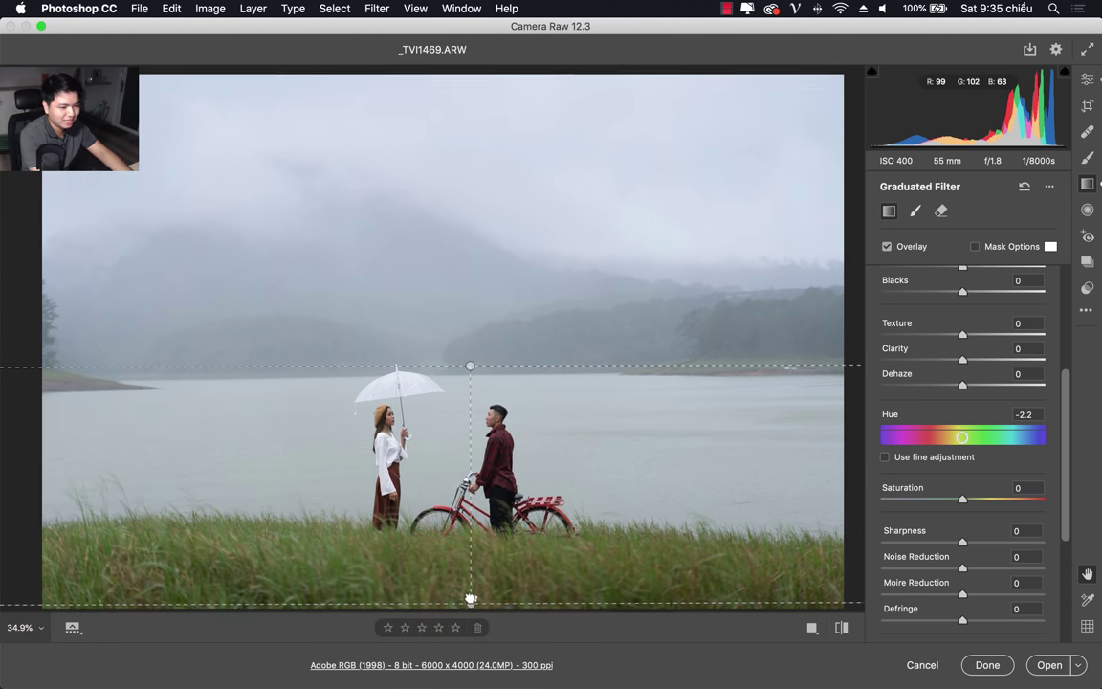
Pan the photo upward and briefly show, then hide, the grid overlay.
{"action": "left_click_drag", "start_coordinate": [470, 648], "coordinate": [471, 463]}
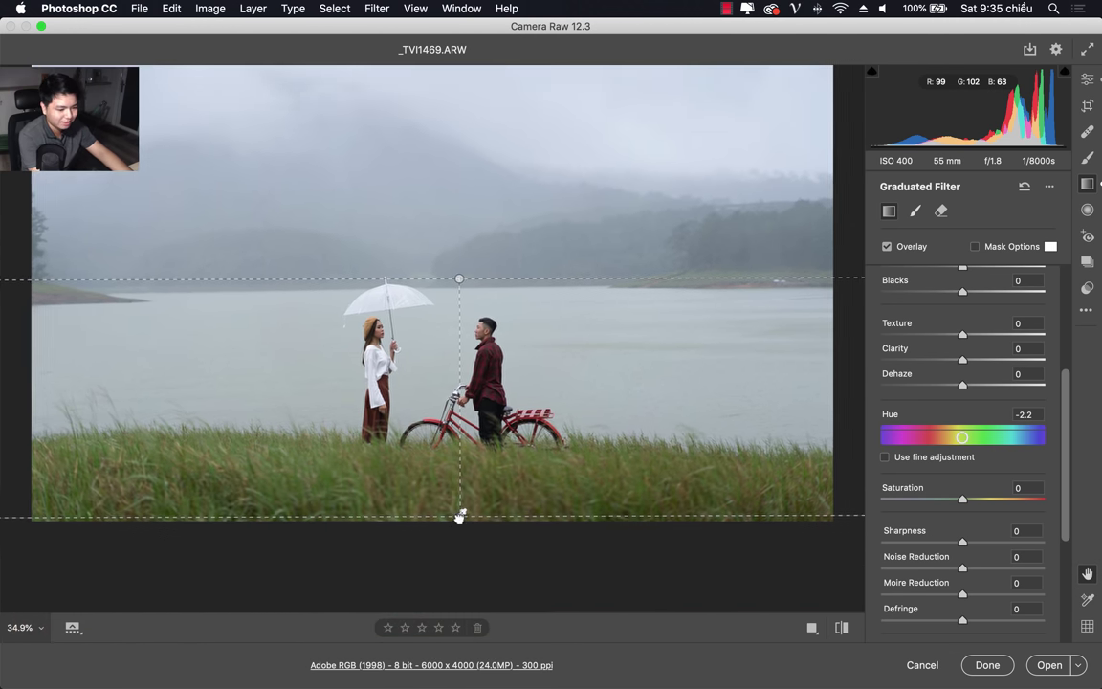
{"action": "left_click", "coordinate": [1087, 600]}
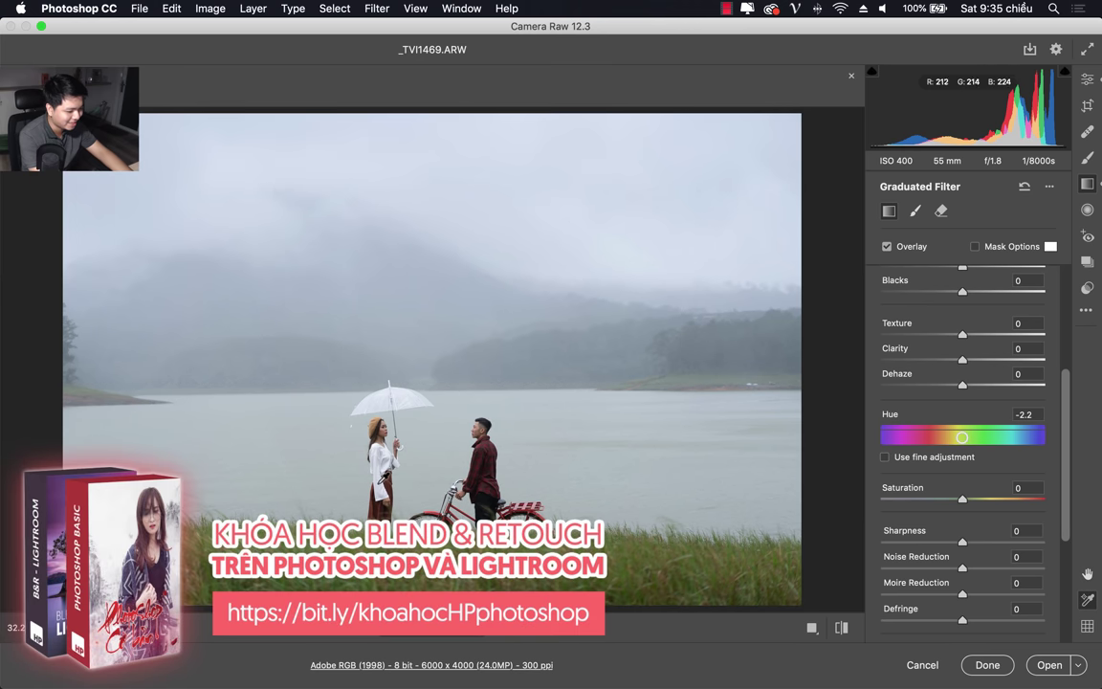
{"action": "left_click", "coordinate": [1087, 624]}
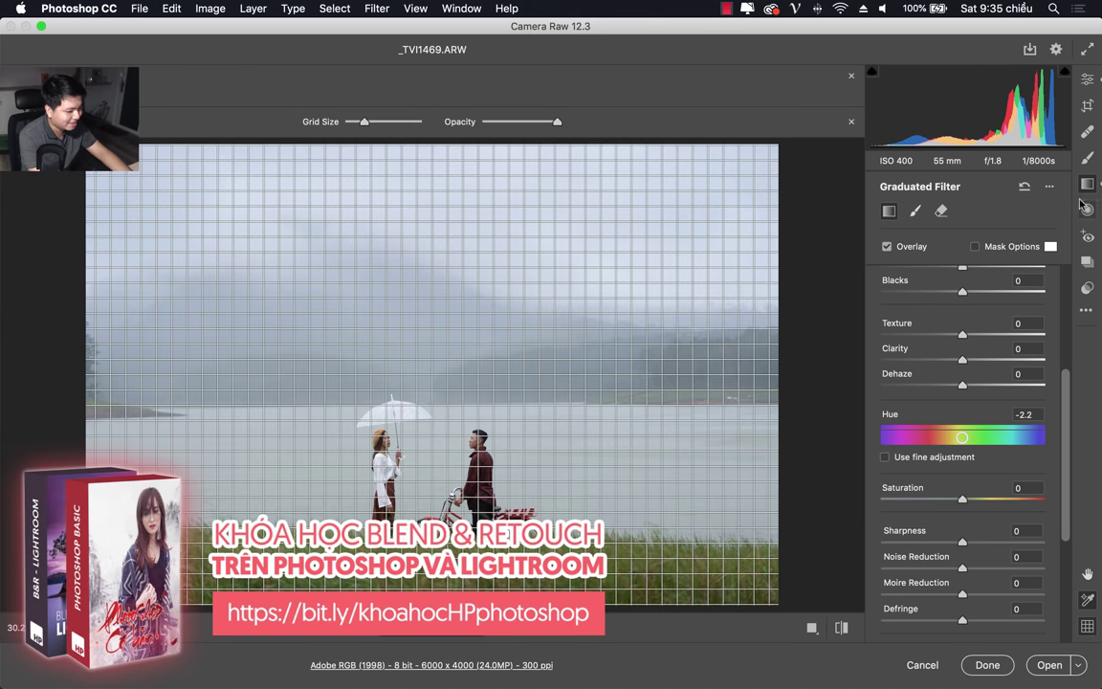
{"action": "left_click", "coordinate": [1088, 79]}
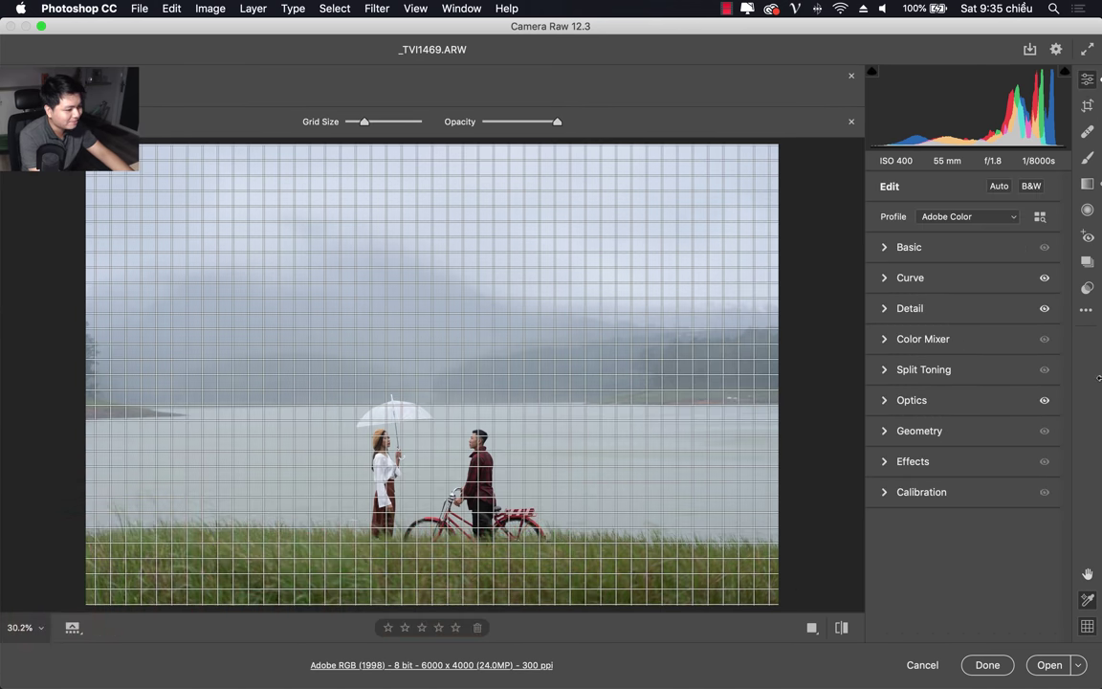
{"action": "left_click", "coordinate": [1087, 628]}
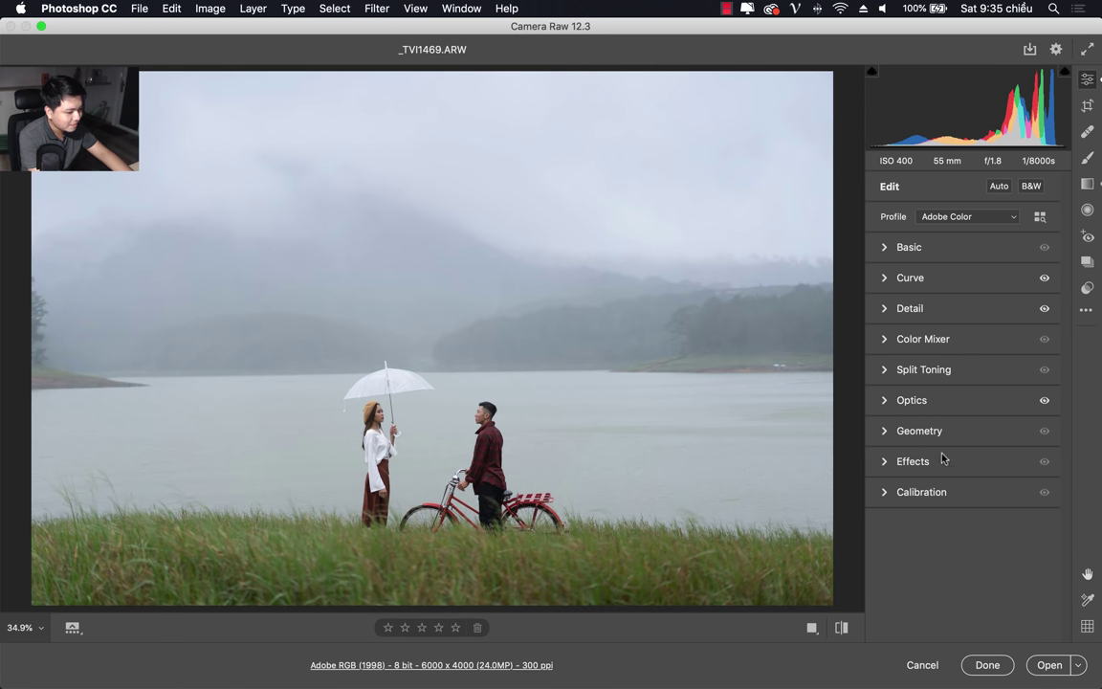
Look over the Effects panel's Grain and Vignetting options, then collapse it.
{"action": "left_click", "coordinate": [883, 461]}
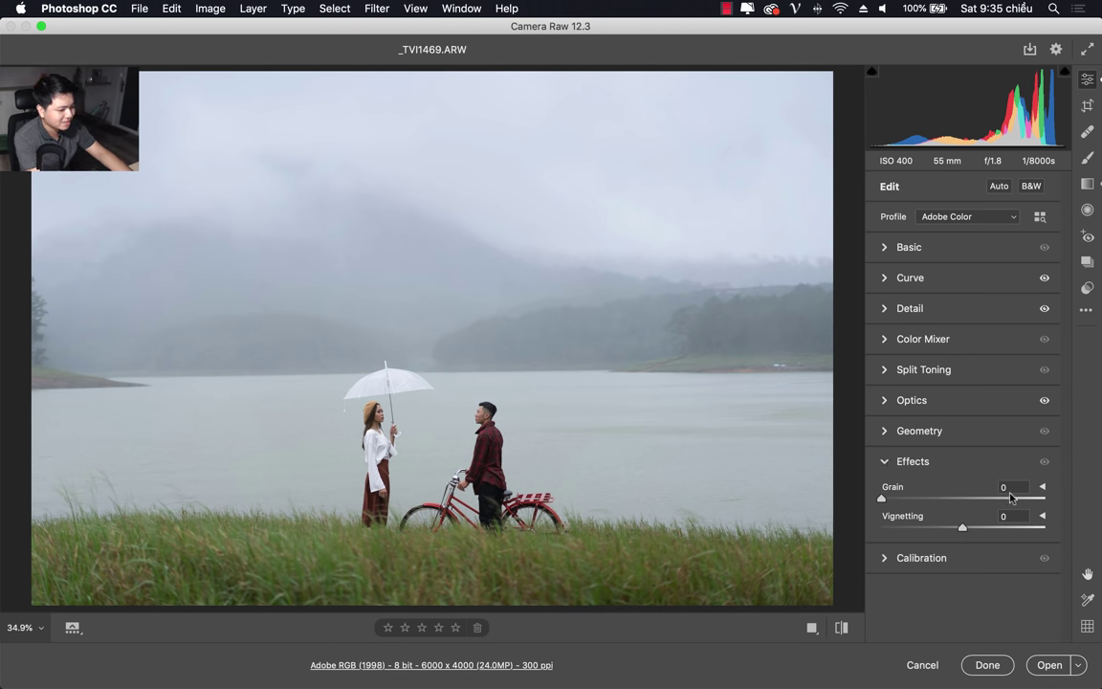
{"action": "left_click", "coordinate": [1044, 487]}
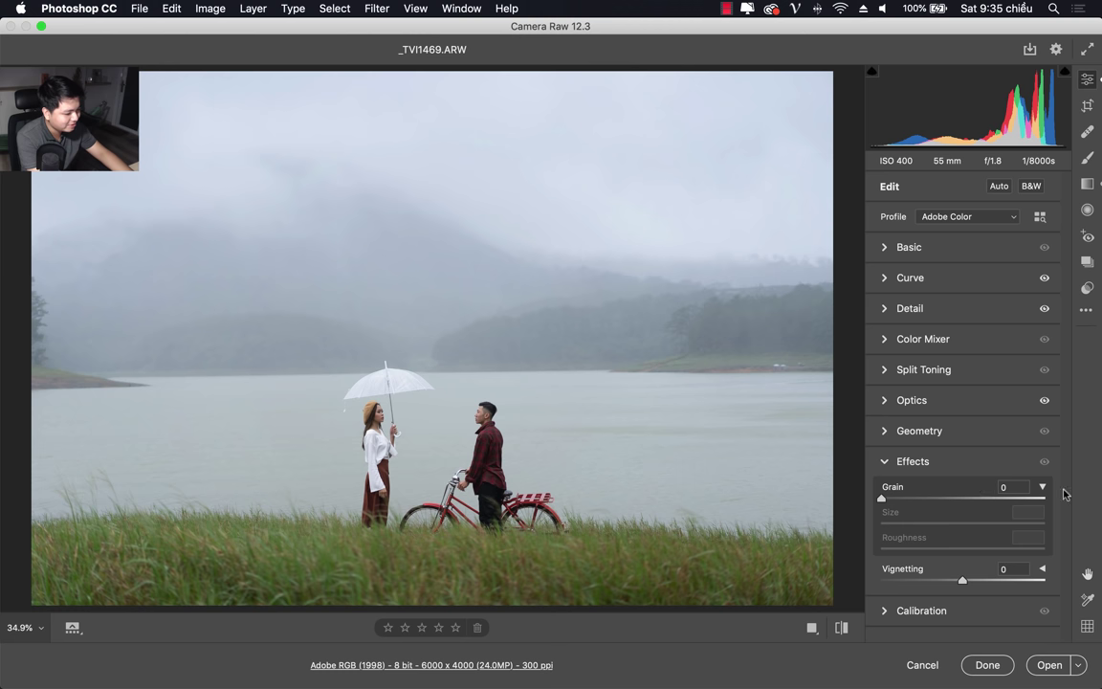
{"action": "left_click", "coordinate": [1042, 487]}
{"action": "left_click", "coordinate": [1043, 517]}
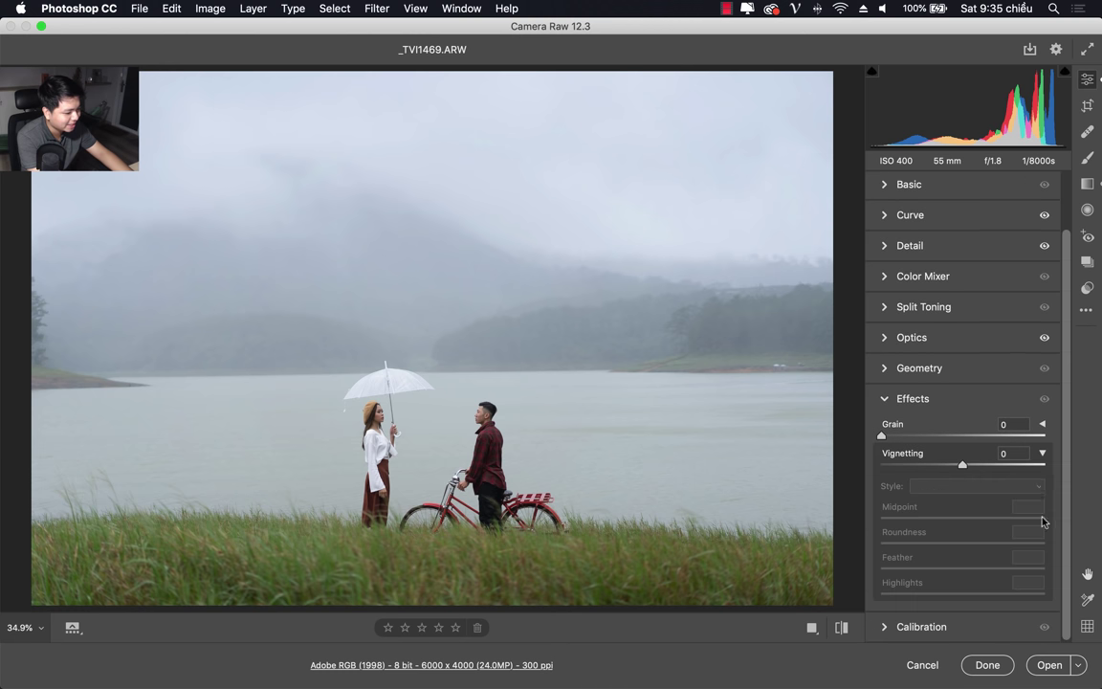
{"action": "left_click", "coordinate": [1042, 454]}
{"action": "left_click", "coordinate": [885, 463]}
In Optics, review lens profile corrections, toggling them off and back on.
{"action": "left_click", "coordinate": [884, 400]}
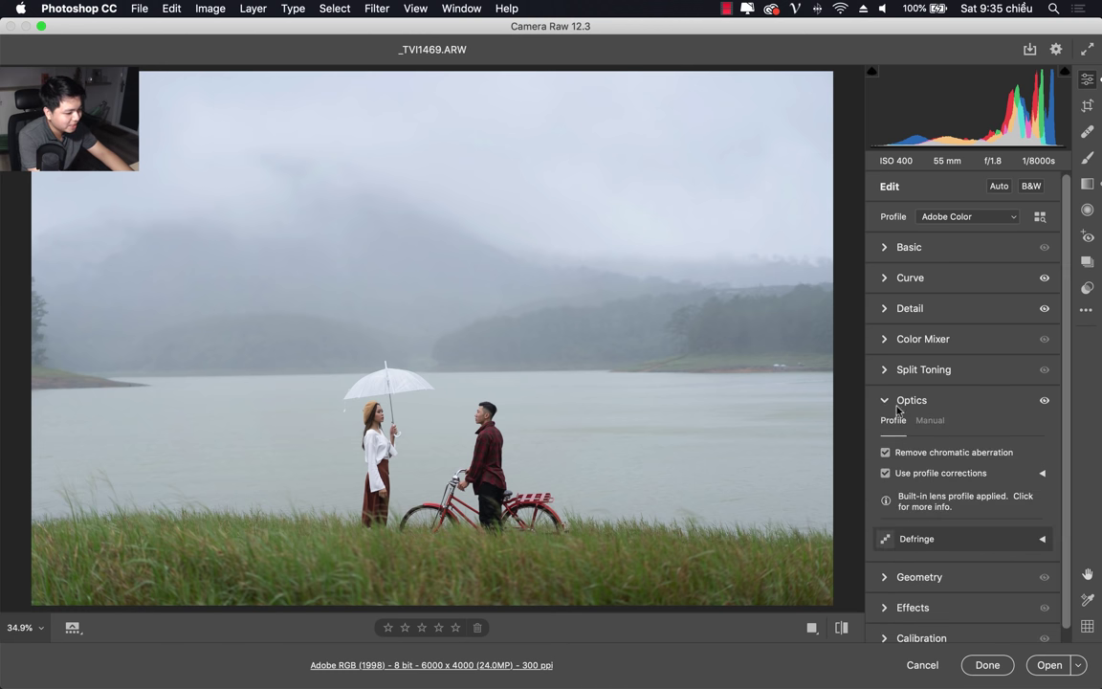
{"action": "left_click", "coordinate": [1042, 462]}
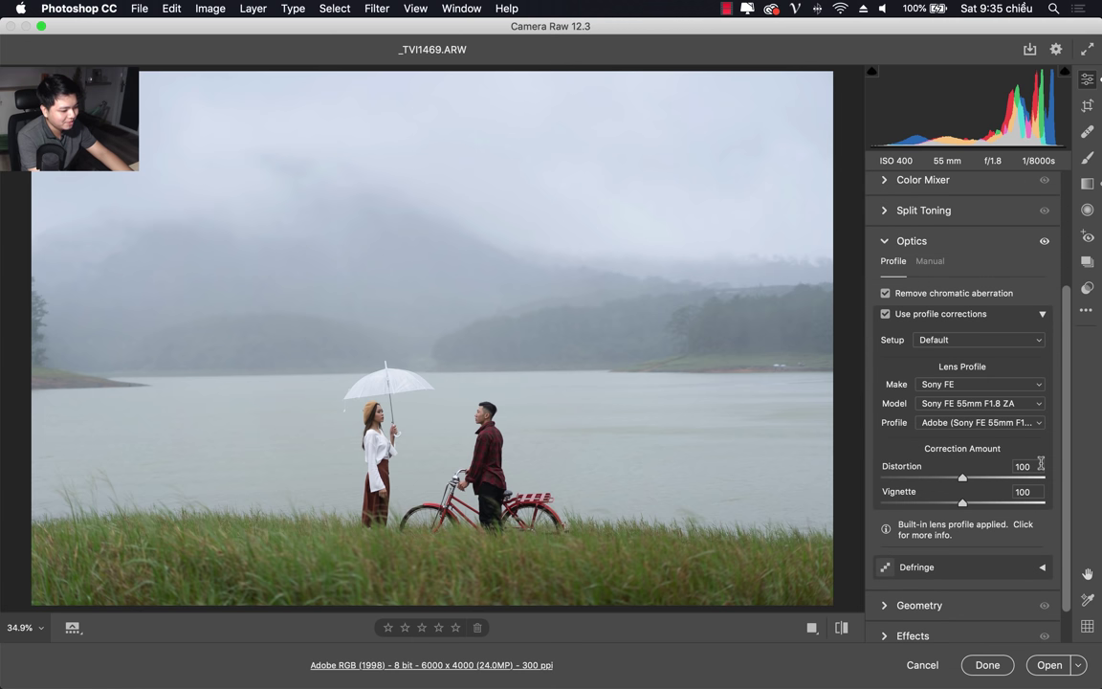
{"action": "left_click", "coordinate": [886, 315]}
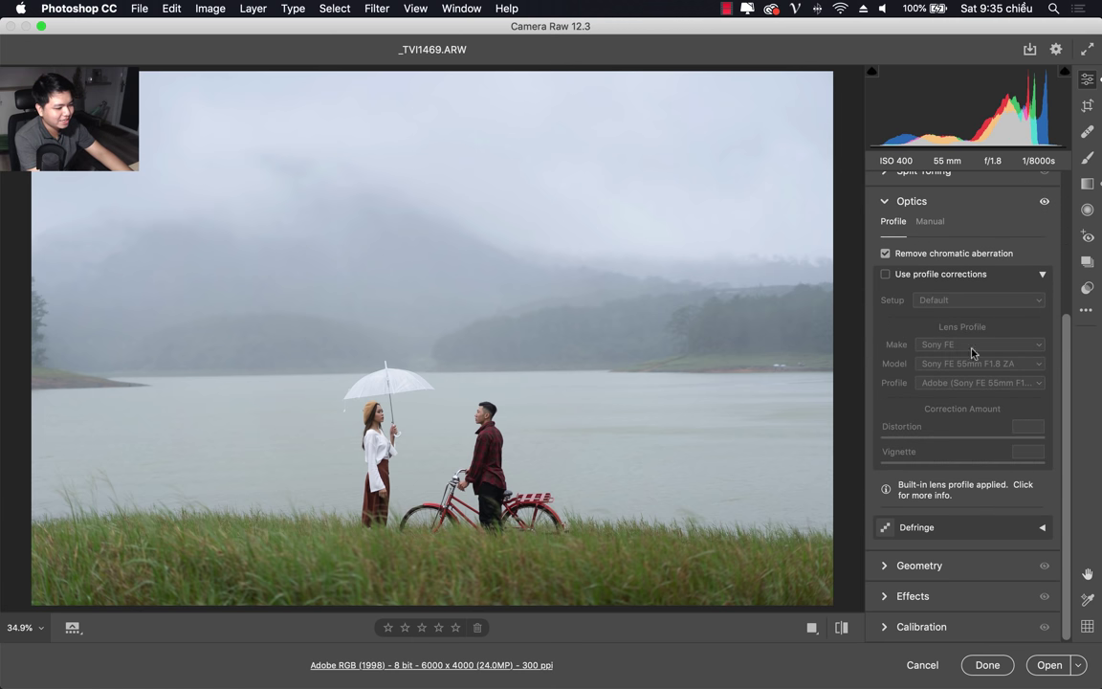
{"action": "left_click", "coordinate": [912, 272]}
{"action": "scroll", "coordinate": [912, 381], "scroll_direction": "up", "scroll_amount": 3}
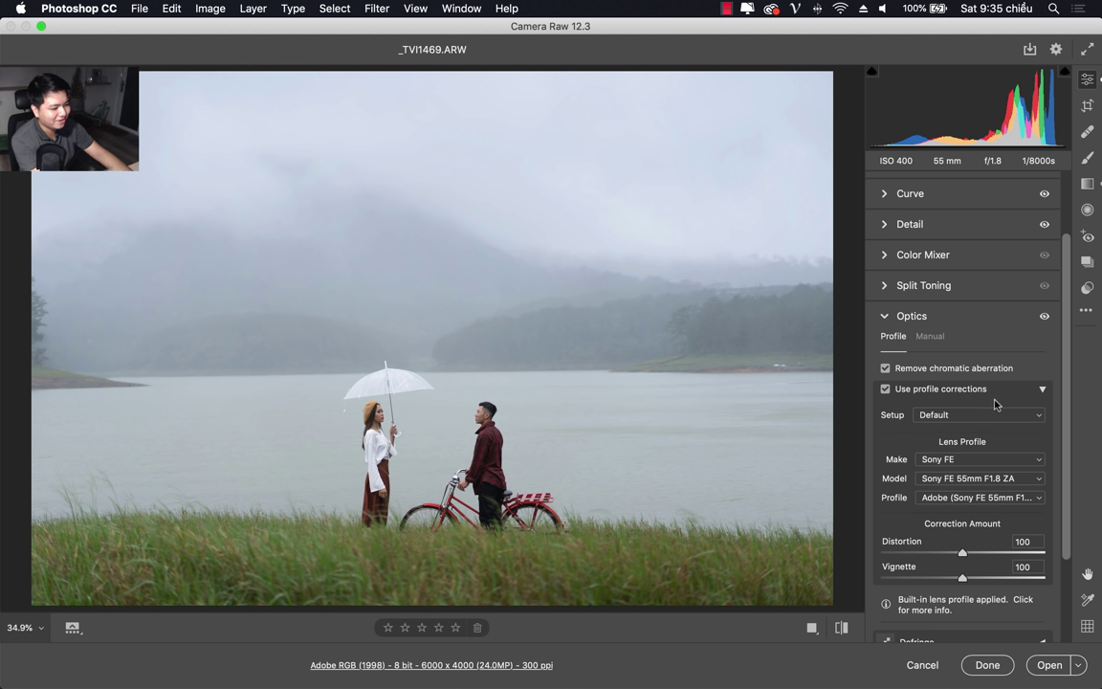
{"action": "left_click", "coordinate": [1043, 391]}
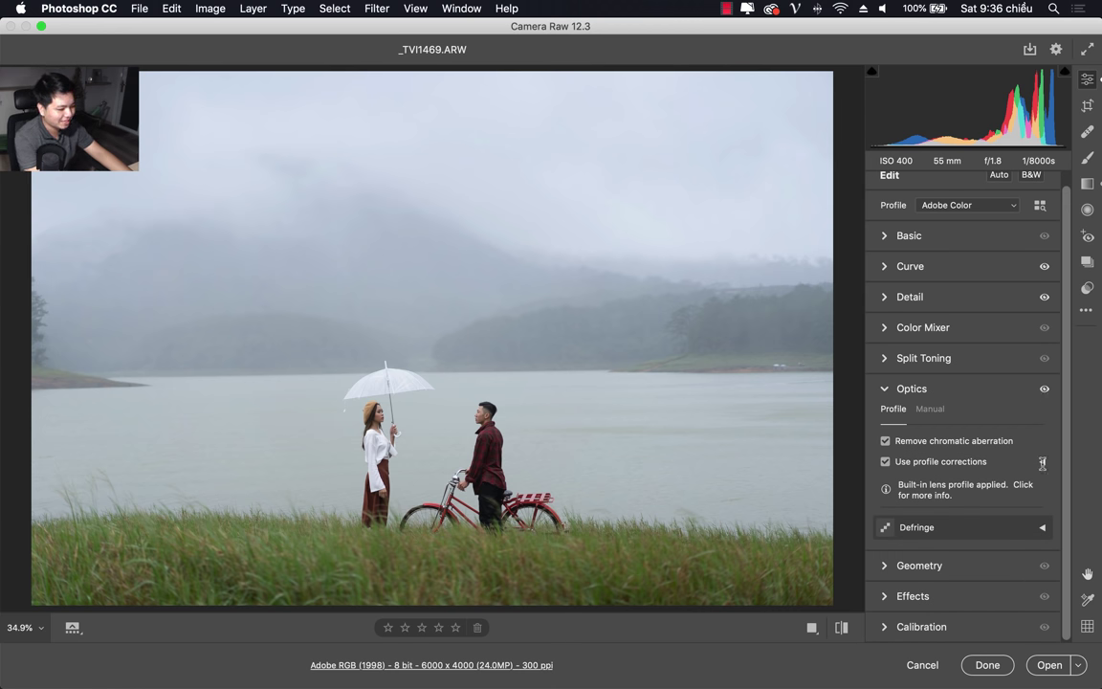
{"action": "left_click", "coordinate": [1042, 462]}
{"action": "left_click", "coordinate": [1042, 315]}
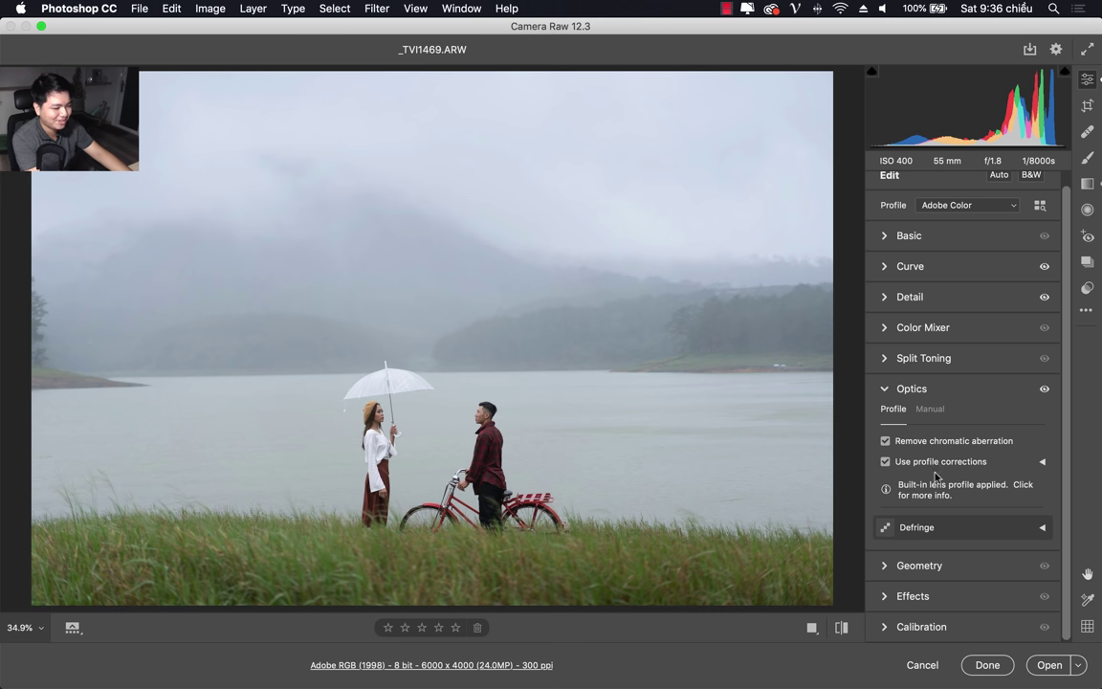
{"action": "scroll", "coordinate": [936, 477], "scroll_direction": "up", "scroll_amount": 1}
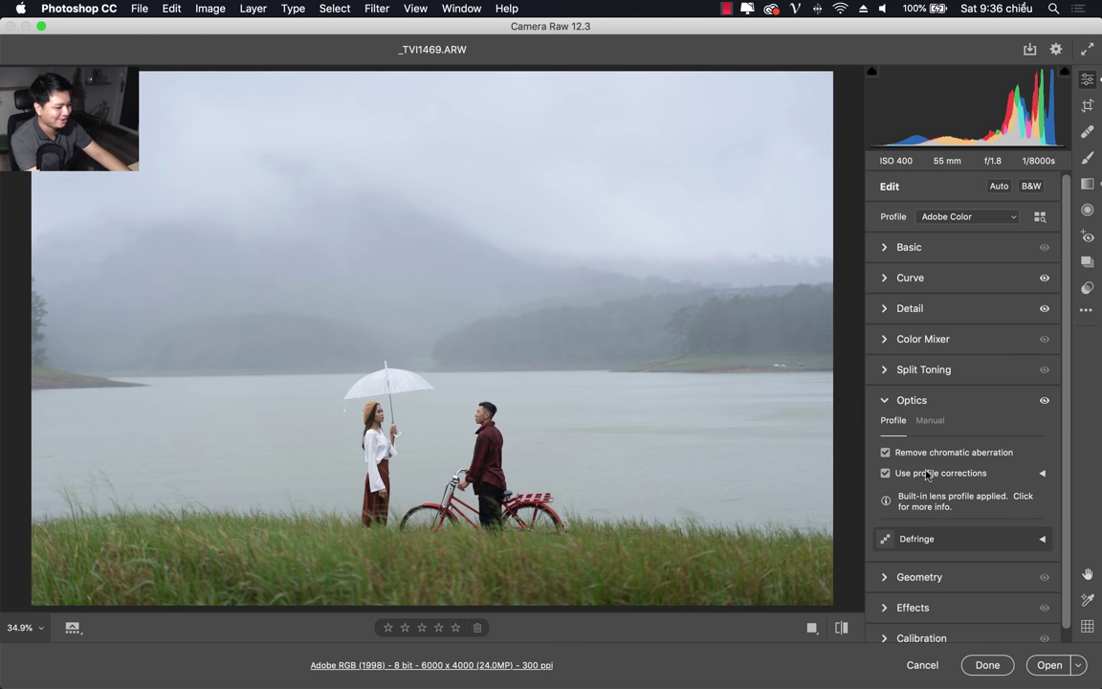
Compare the Optics Profile and Manual settings, then peek at Split Toning, Color Mixer and Detail.
{"action": "left_click", "coordinate": [911, 428]}
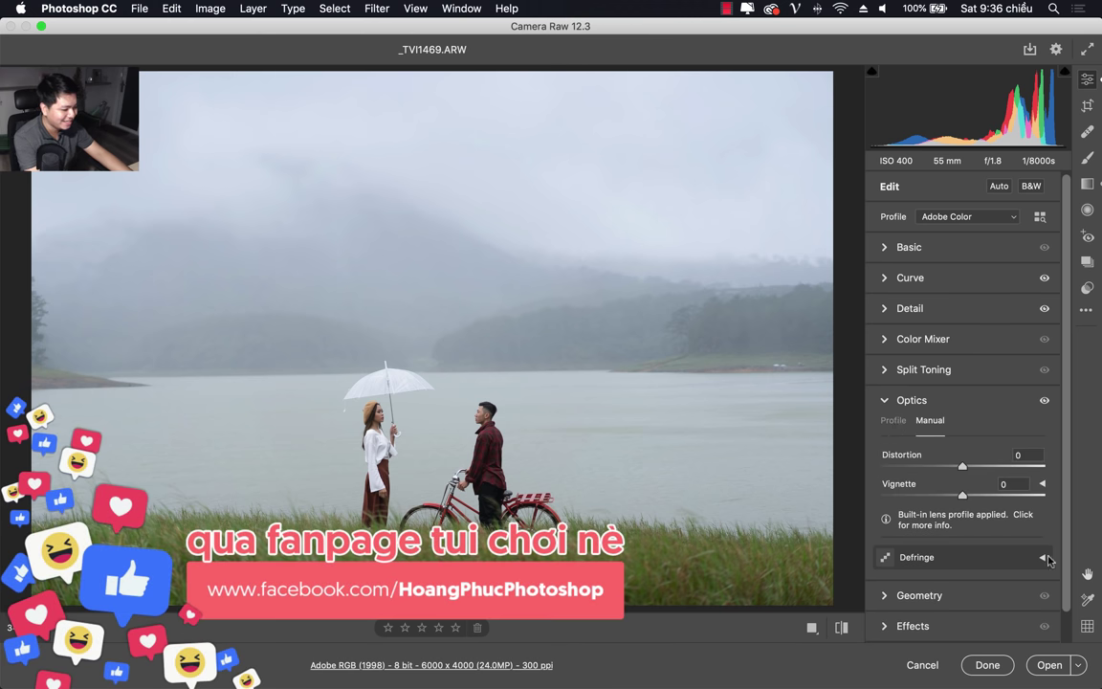
{"action": "left_click", "coordinate": [892, 421]}
{"action": "left_click", "coordinate": [926, 427]}
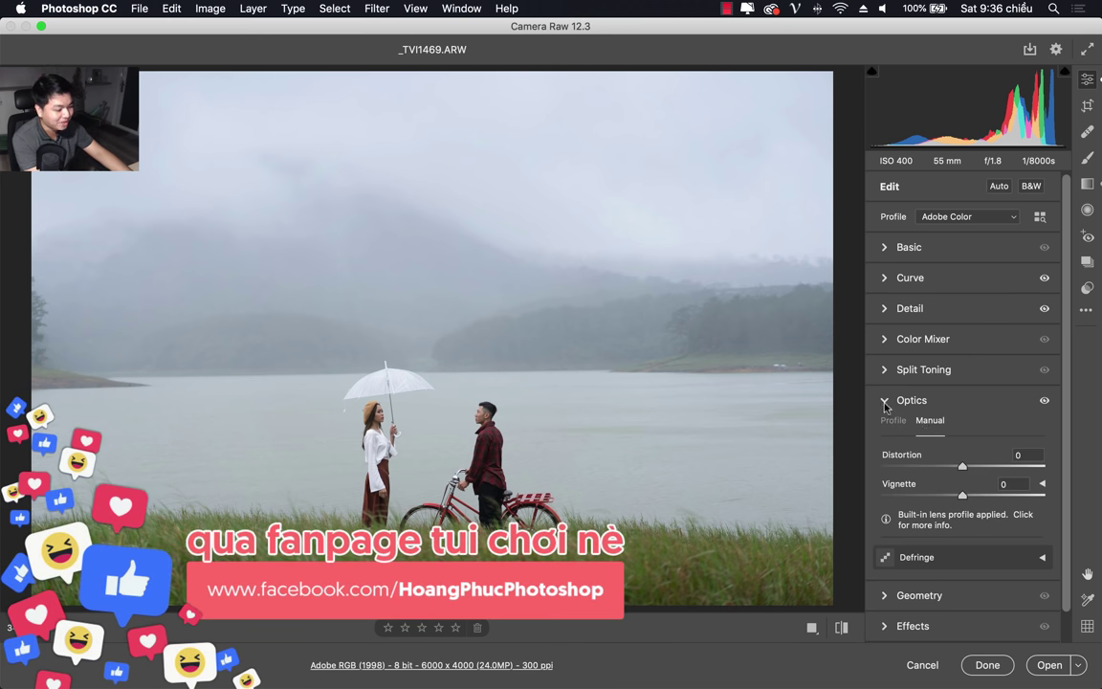
{"action": "left_click", "coordinate": [883, 401]}
{"action": "left_click", "coordinate": [884, 369]}
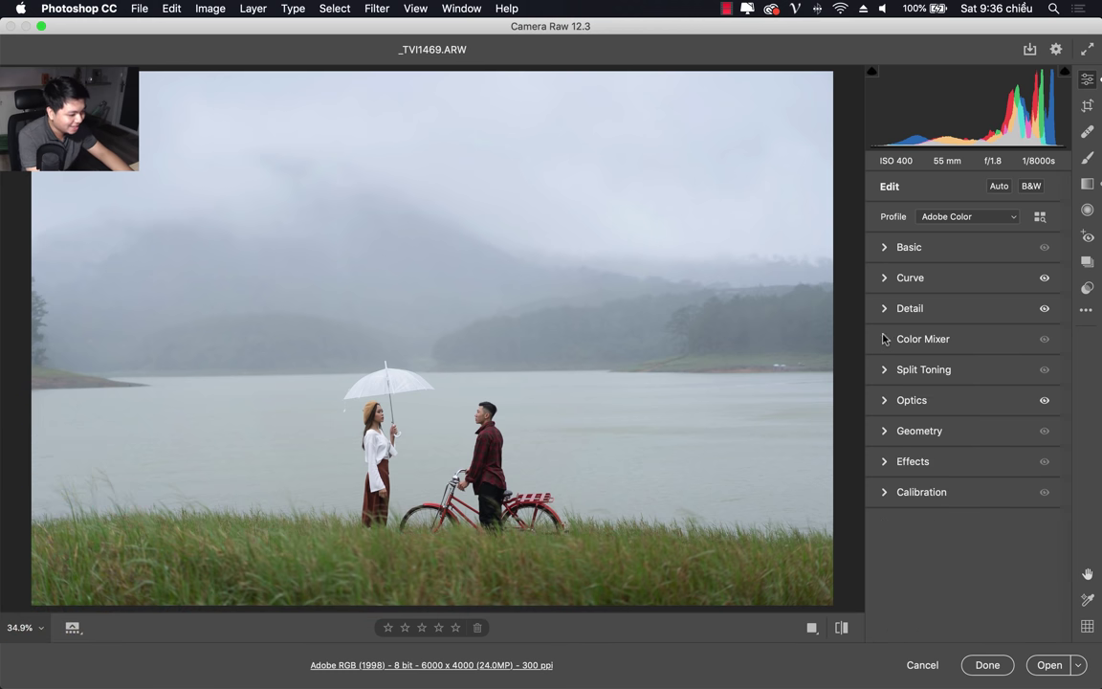
{"action": "left_click", "coordinate": [884, 339]}
{"action": "left_click", "coordinate": [884, 308]}
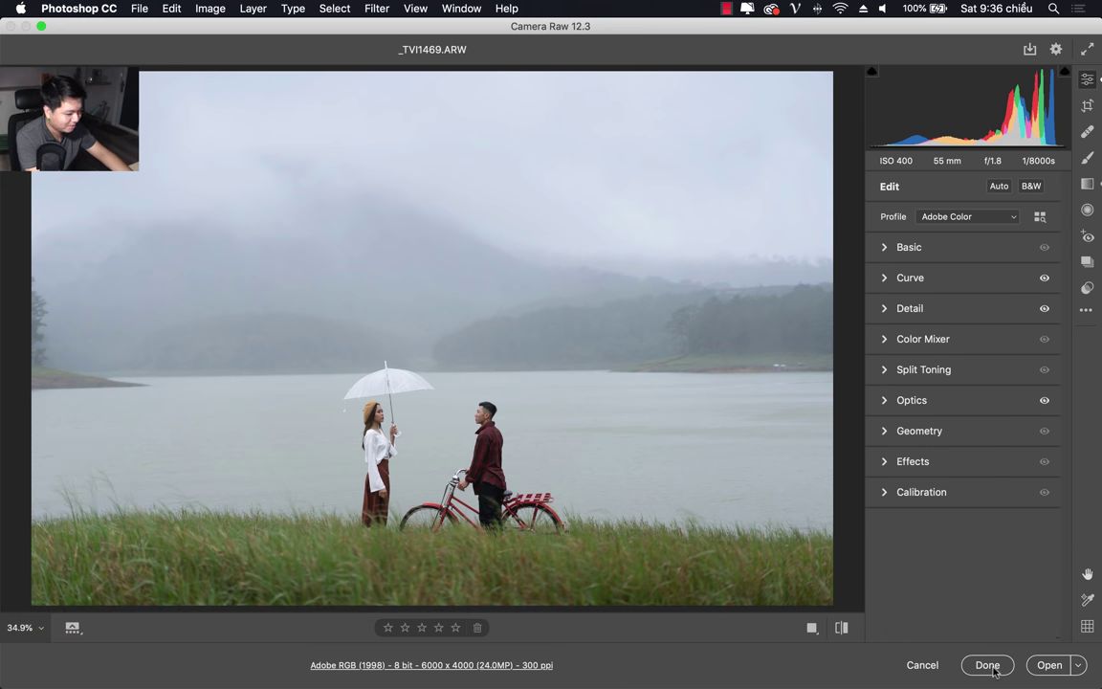
Close Camera Raw with Done and browse Finder to PHUC > stock suu tam > Stock Kien KaKa.
{"action": "left_click", "coordinate": [920, 665]}
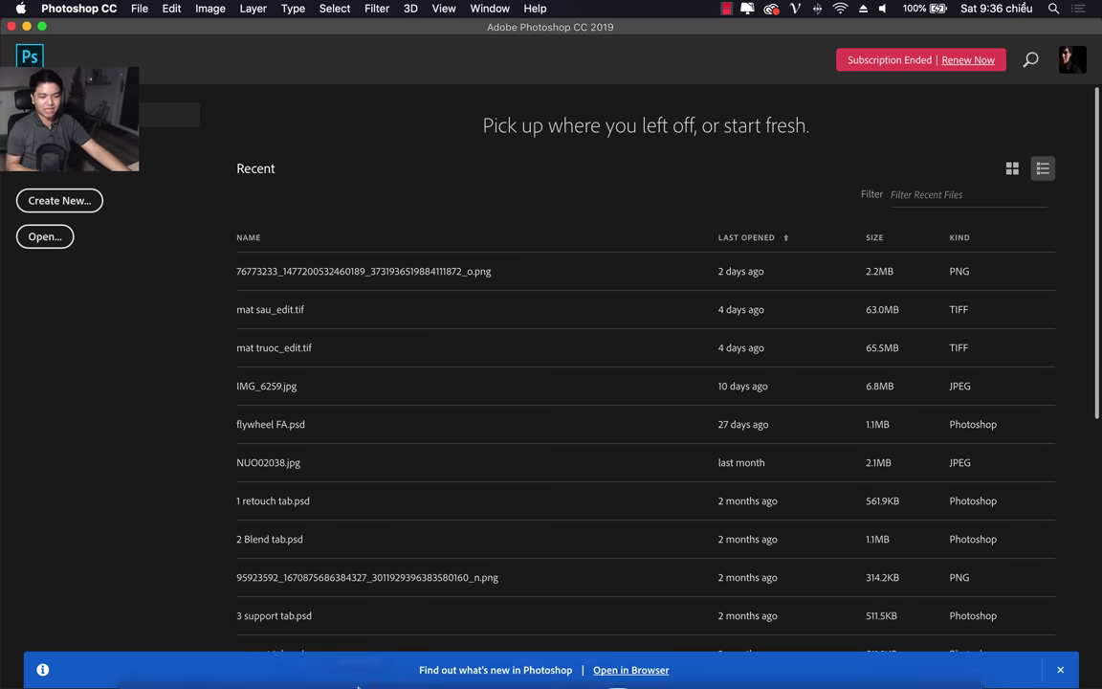
{"action": "left_click", "coordinate": [153, 655]}
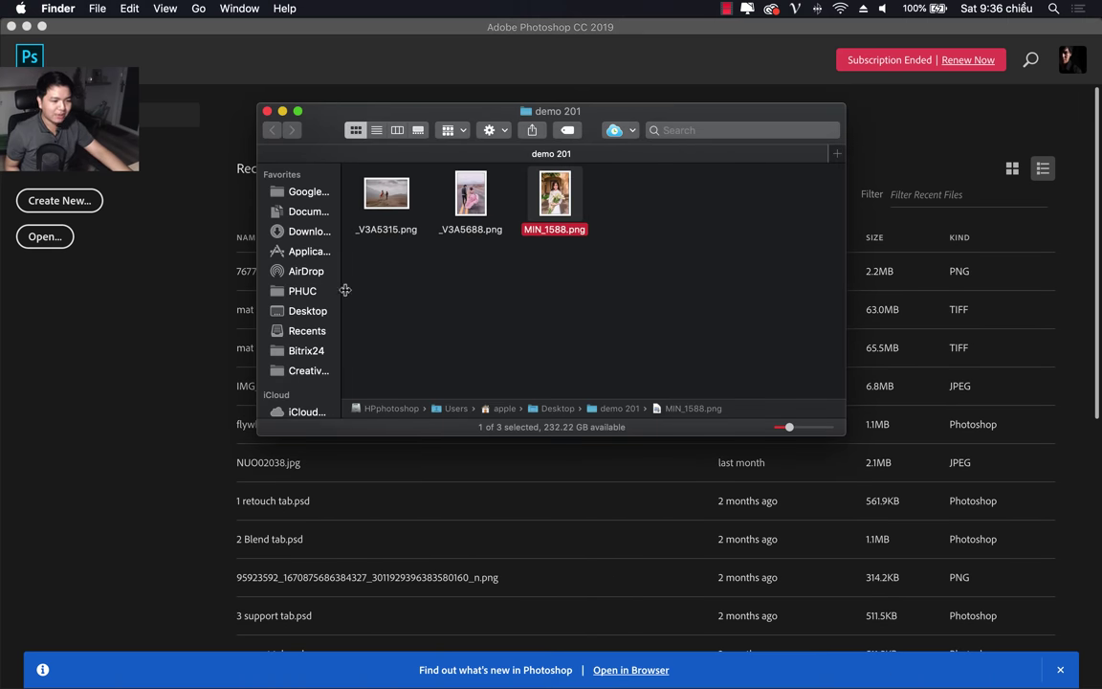
{"action": "left_click", "coordinate": [303, 291]}
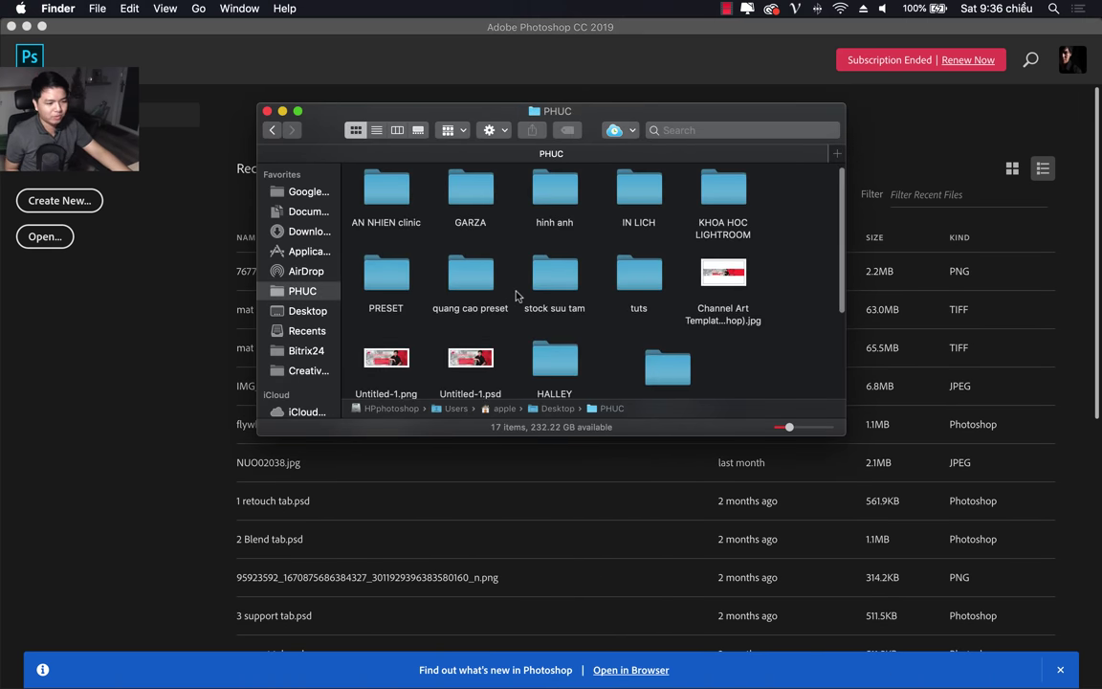
{"action": "left_click", "coordinate": [547, 280]}
{"action": "double_click", "coordinate": [547, 281]}
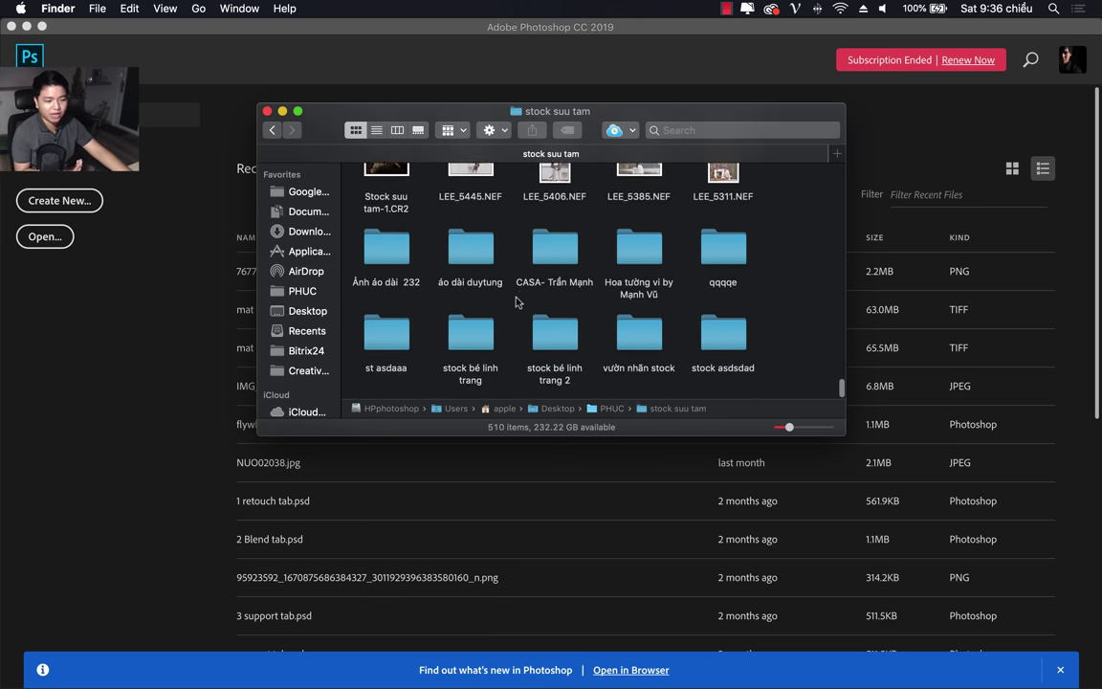
{"action": "scroll", "coordinate": [676, 340], "scroll_direction": "up", "scroll_amount": 3}
{"action": "scroll", "coordinate": [677, 339], "scroll_direction": "up", "scroll_amount": 5}
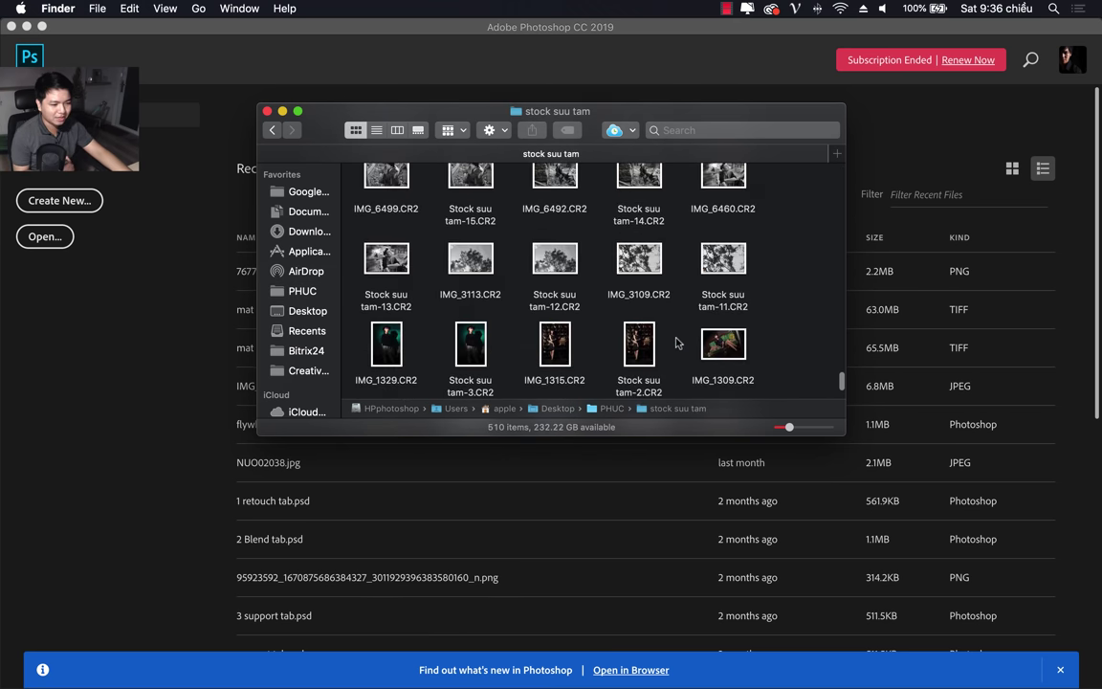
{"action": "scroll", "coordinate": [676, 340], "scroll_direction": "up", "scroll_amount": 5}
{"action": "scroll", "coordinate": [679, 342], "scroll_direction": "up", "scroll_amount": 5}
{"action": "scroll", "coordinate": [677, 342], "scroll_direction": "up", "scroll_amount": 5}
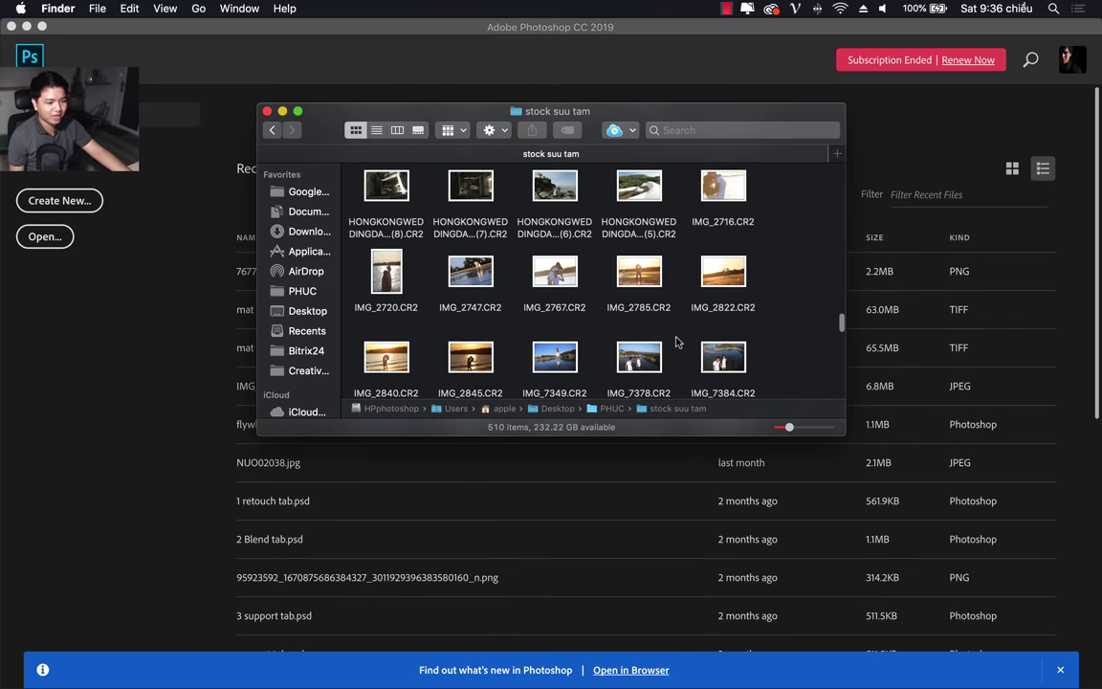
{"action": "scroll", "coordinate": [677, 342], "scroll_direction": "up", "scroll_amount": 3}
{"action": "scroll", "coordinate": [675, 342], "scroll_direction": "up", "scroll_amount": 3}
{"action": "scroll", "coordinate": [676, 342], "scroll_direction": "up", "scroll_amount": 5}
{"action": "scroll", "coordinate": [814, 288], "scroll_direction": "up", "scroll_amount": 5}
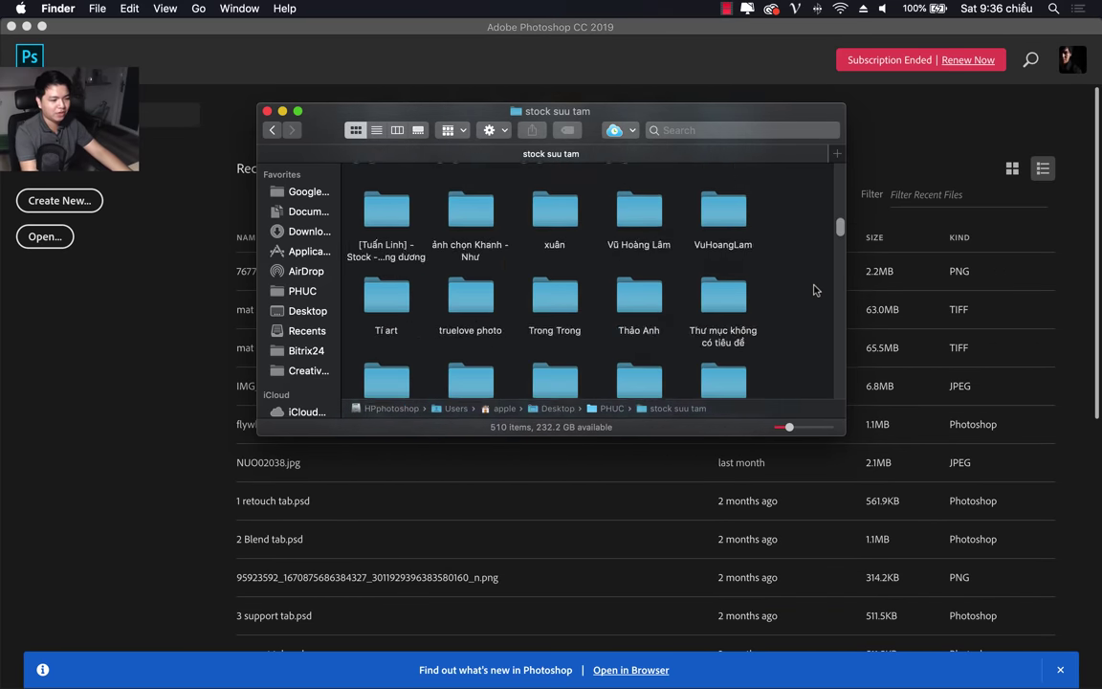
{"action": "scroll", "coordinate": [814, 288], "scroll_direction": "up", "scroll_amount": 5}
{"action": "scroll", "coordinate": [800, 287], "scroll_direction": "up", "scroll_amount": 5}
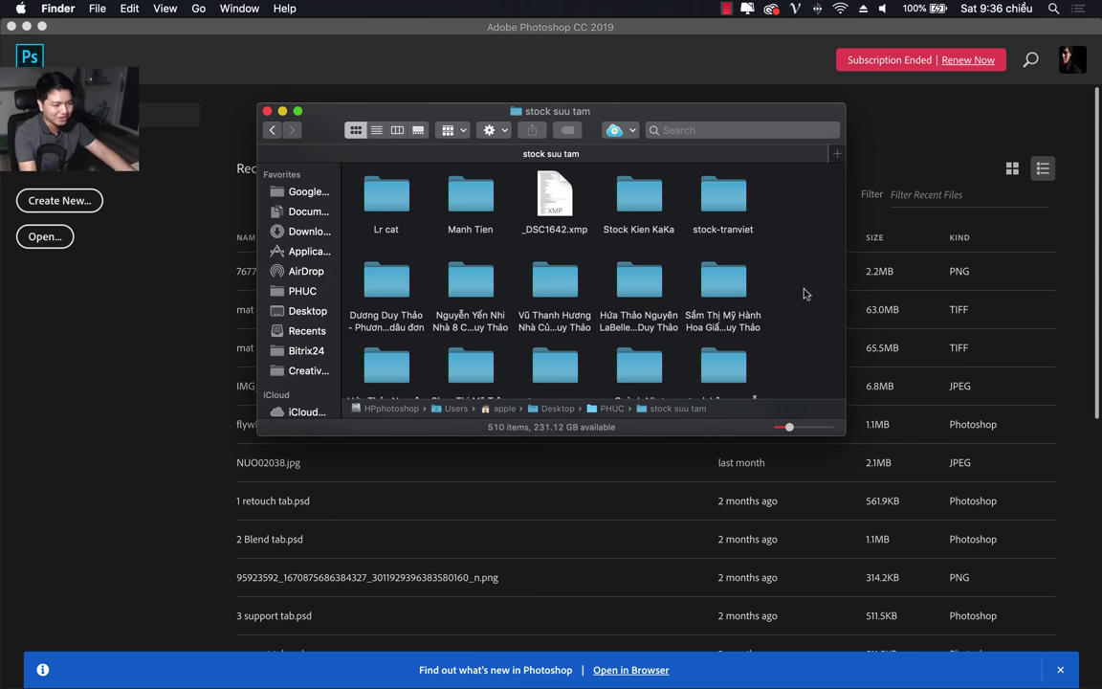
{"action": "left_click", "coordinate": [639, 199]}
{"action": "double_click", "coordinate": [639, 200]}
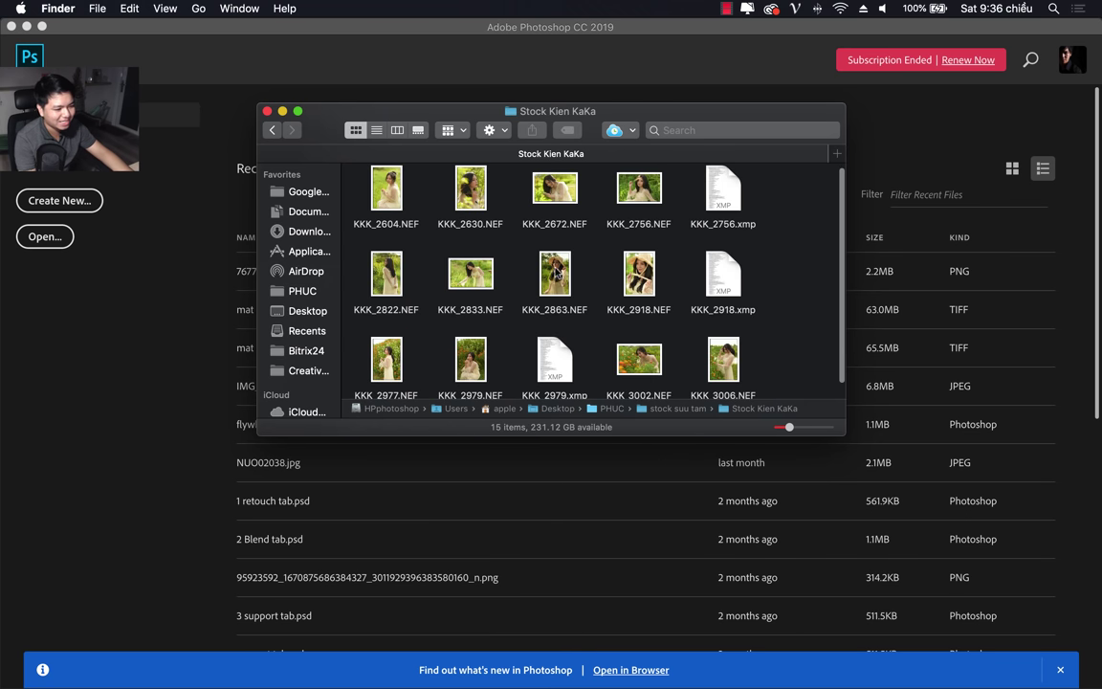
Select KKK_2979, KKK_3002, KKK_2918, KKK_2833 and KKK_2672 NEFs and drop them onto Photoshop.
{"action": "scroll", "coordinate": [469, 365], "scroll_direction": "down", "scroll_amount": 2}
{"action": "left_click", "coordinate": [468, 350]}
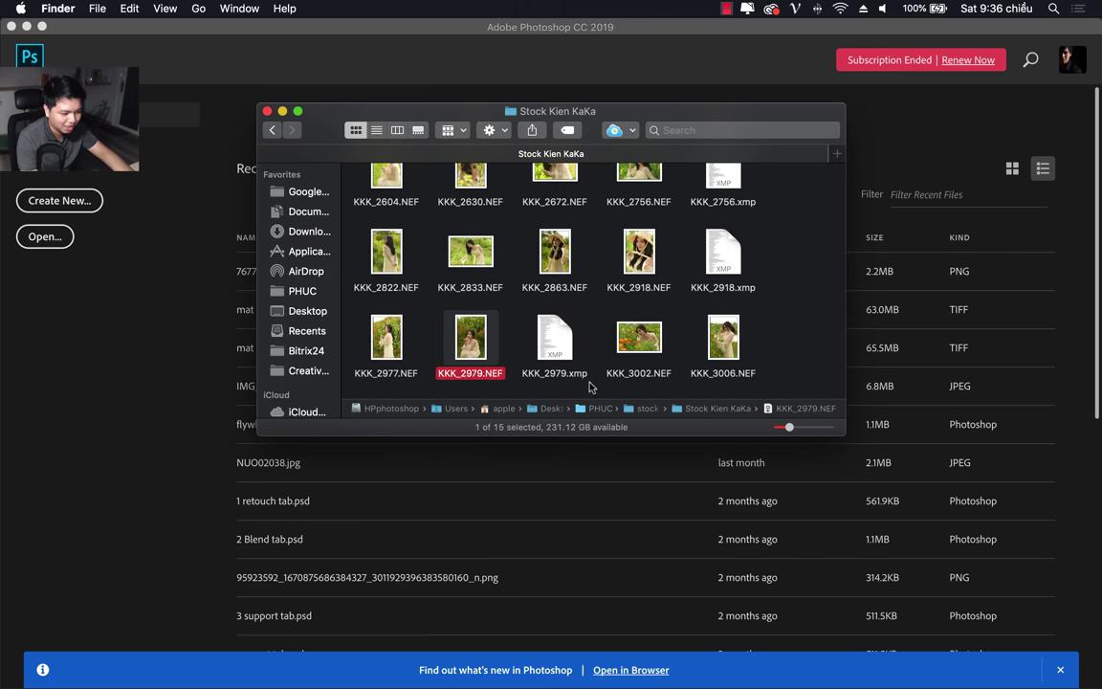
{"action": "left_click", "coordinate": [639, 337], "text": "super"}
{"action": "left_click", "coordinate": [639, 253], "text": "super"}
{"action": "left_click", "coordinate": [470, 251], "text": "super"}
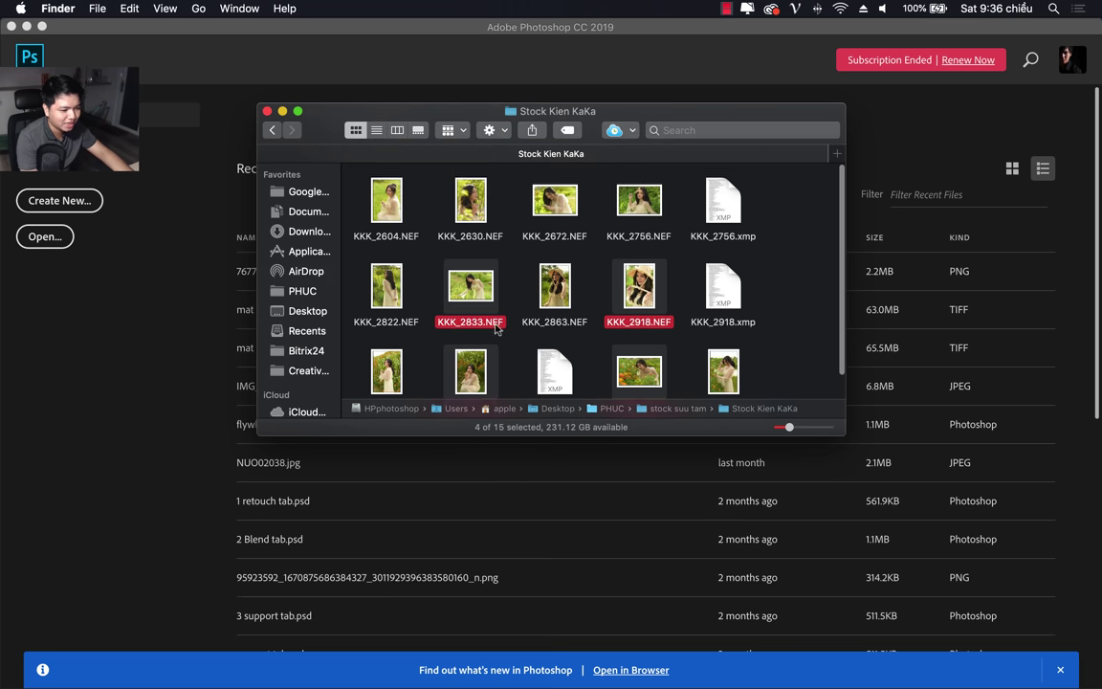
{"action": "scroll", "coordinate": [469, 263], "scroll_direction": "up", "scroll_amount": 2}
{"action": "left_click", "coordinate": [553, 194], "text": "super"}
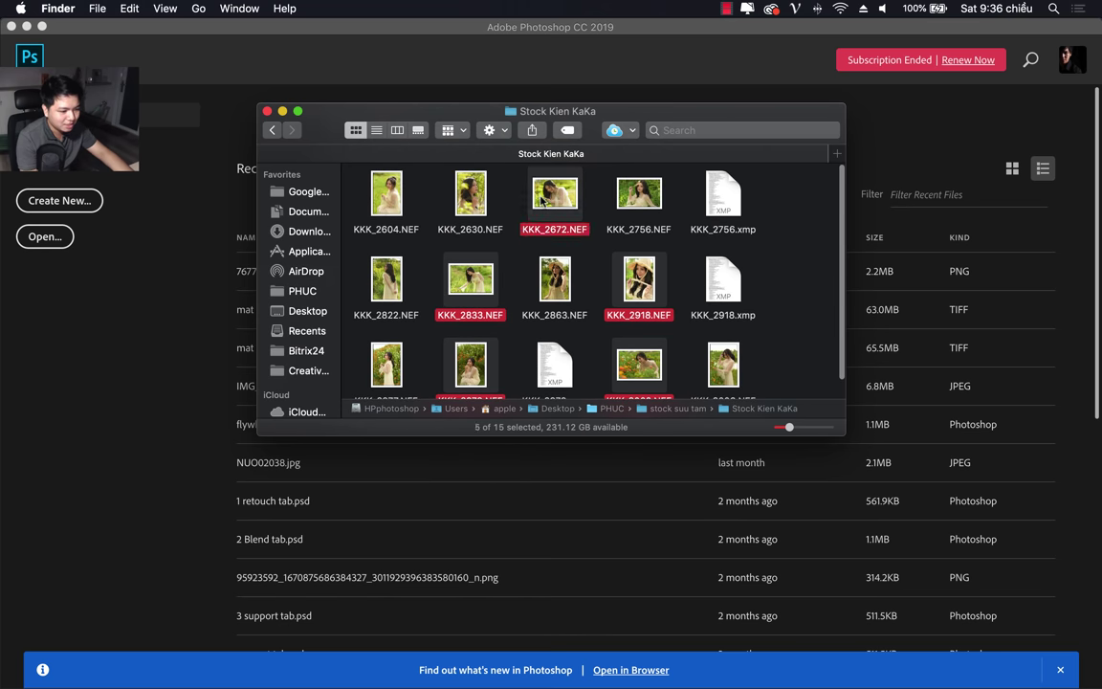
{"action": "scroll", "coordinate": [493, 287], "scroll_direction": "down", "scroll_amount": 2}
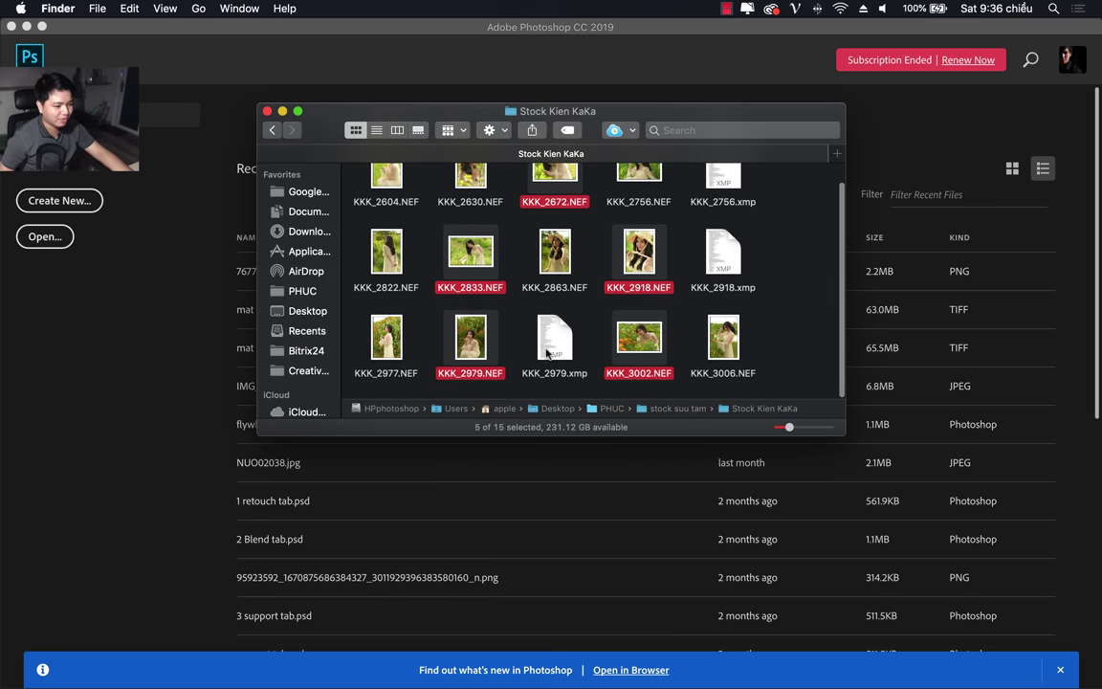
{"action": "scroll", "coordinate": [458, 351], "scroll_direction": "up", "scroll_amount": 2}
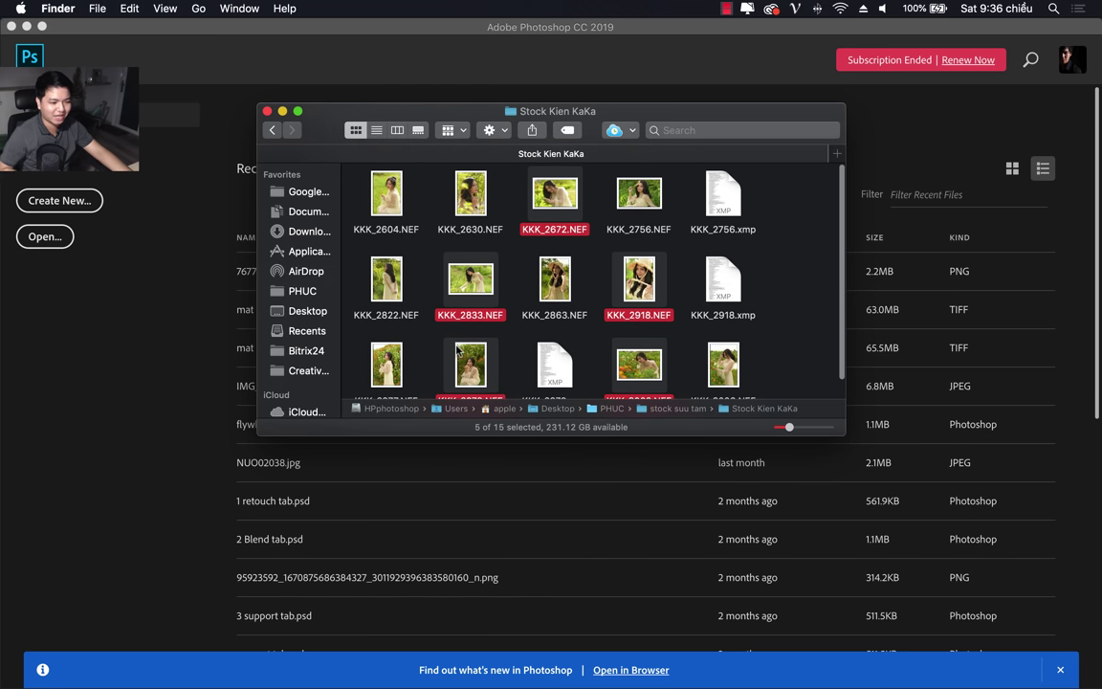
{"action": "left_click_drag", "start_coordinate": [470, 281], "coordinate": [113, 364]}
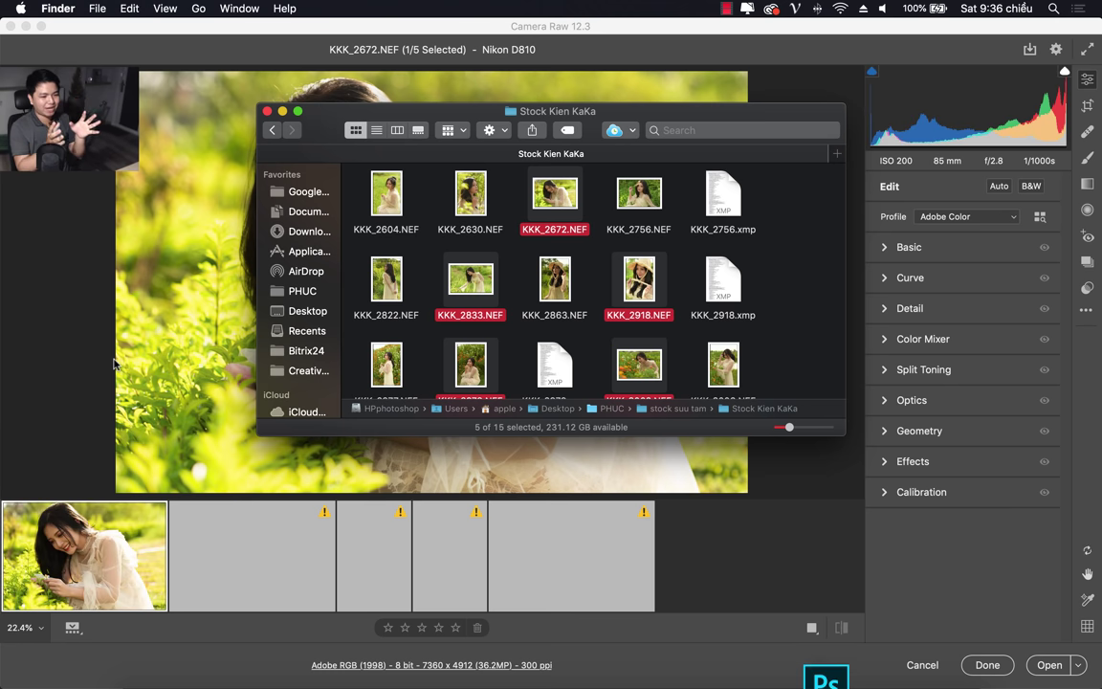
Close Finder and switch the filmstrip to vertical, then back to horizontal.
{"action": "left_click", "coordinate": [903, 664]}
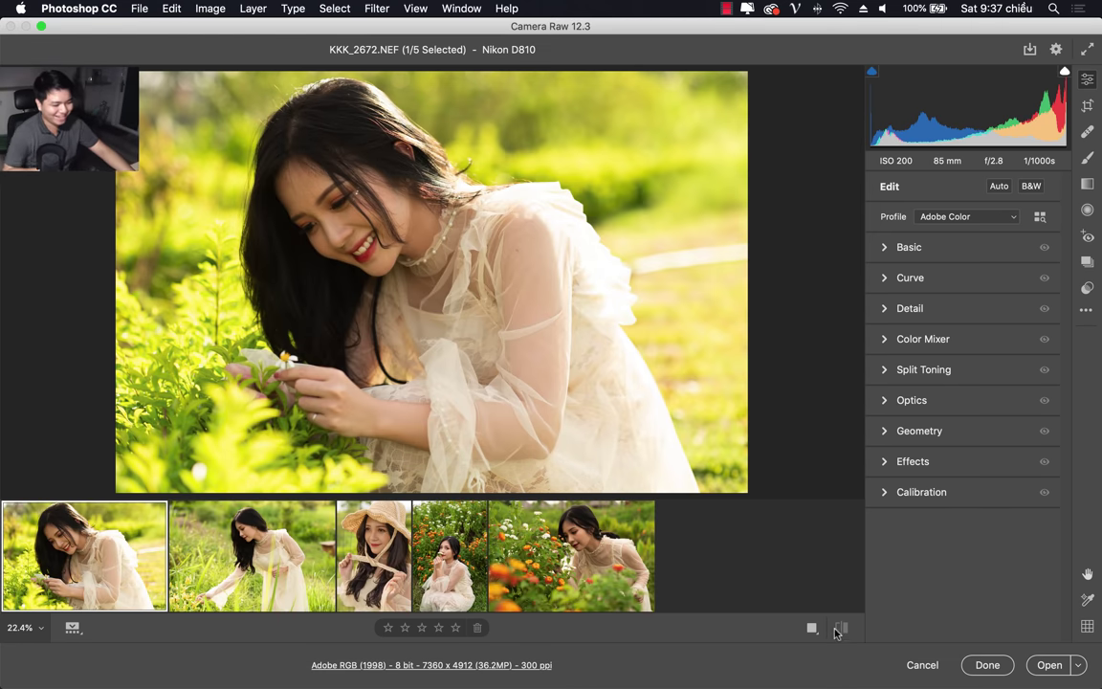
{"action": "right_click", "coordinate": [685, 546]}
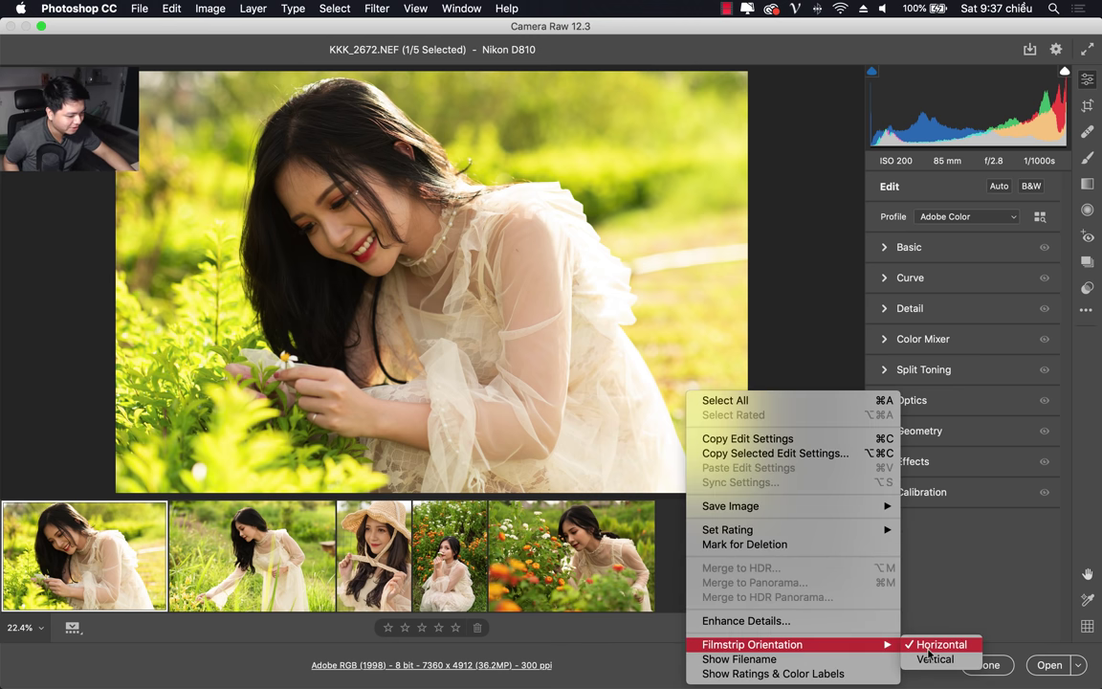
{"action": "left_click", "coordinate": [935, 658]}
{"action": "right_click", "coordinate": [76, 321]}
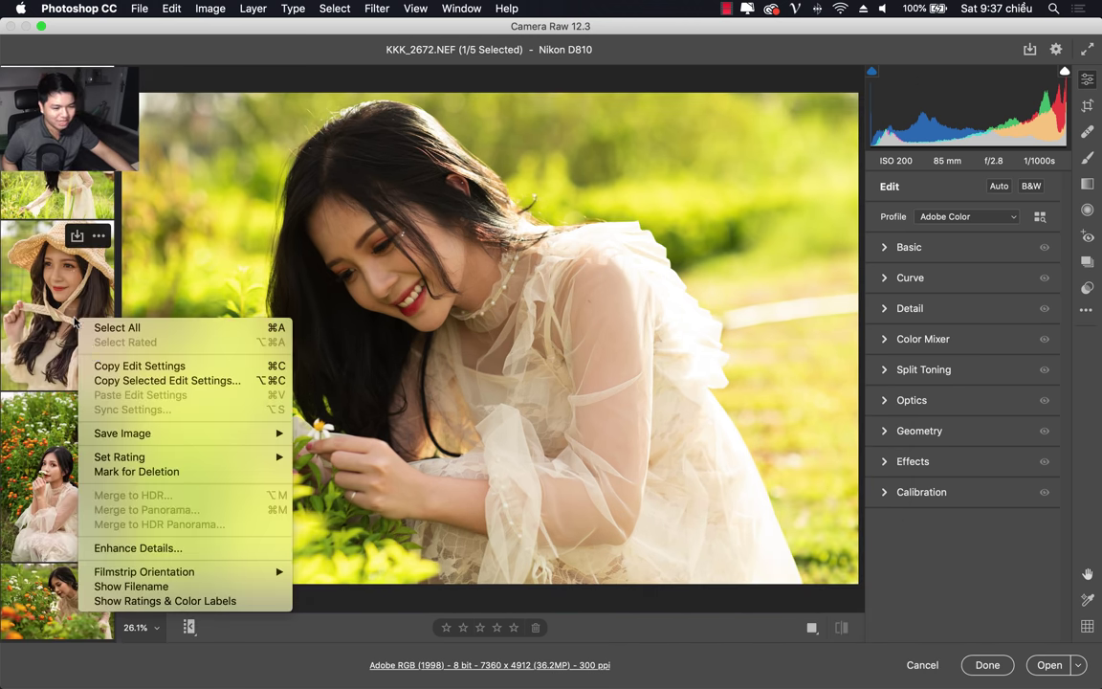
{"action": "mouse_move", "coordinate": [143, 571]}
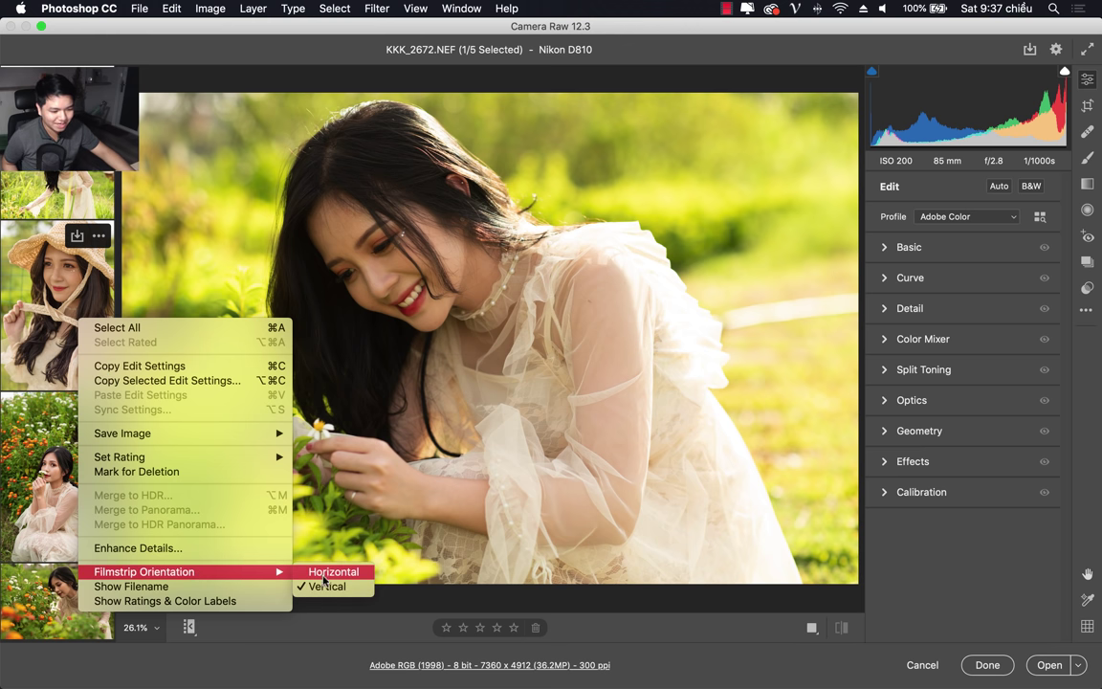
{"action": "left_click", "coordinate": [332, 572]}
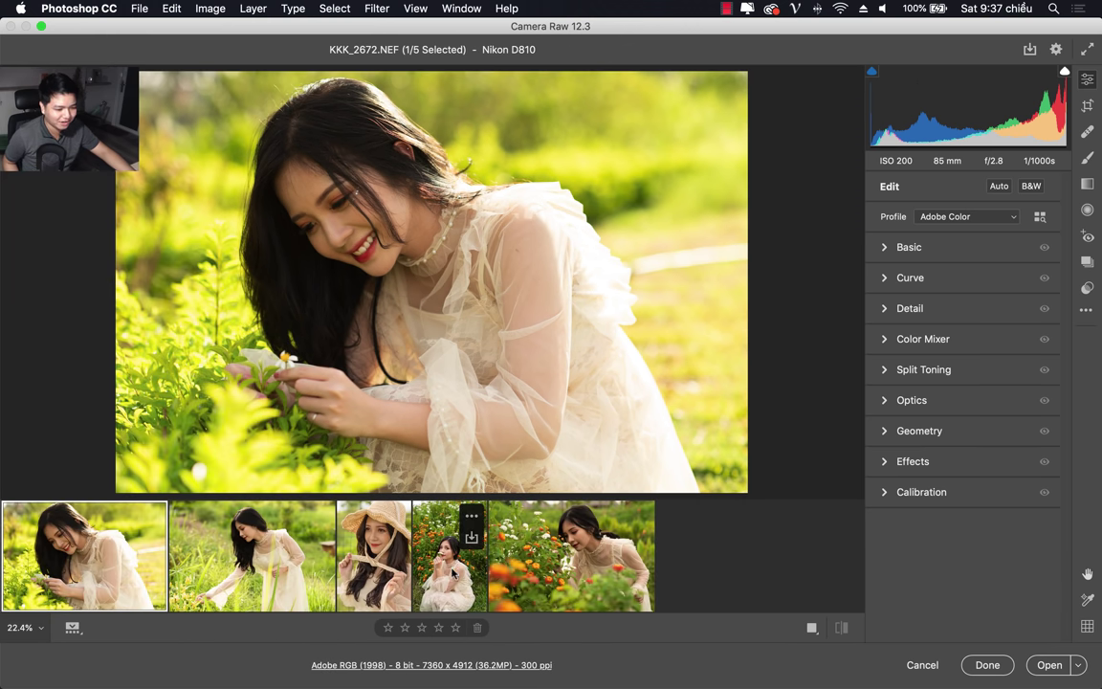
{"action": "mouse_move", "coordinate": [449, 554]}
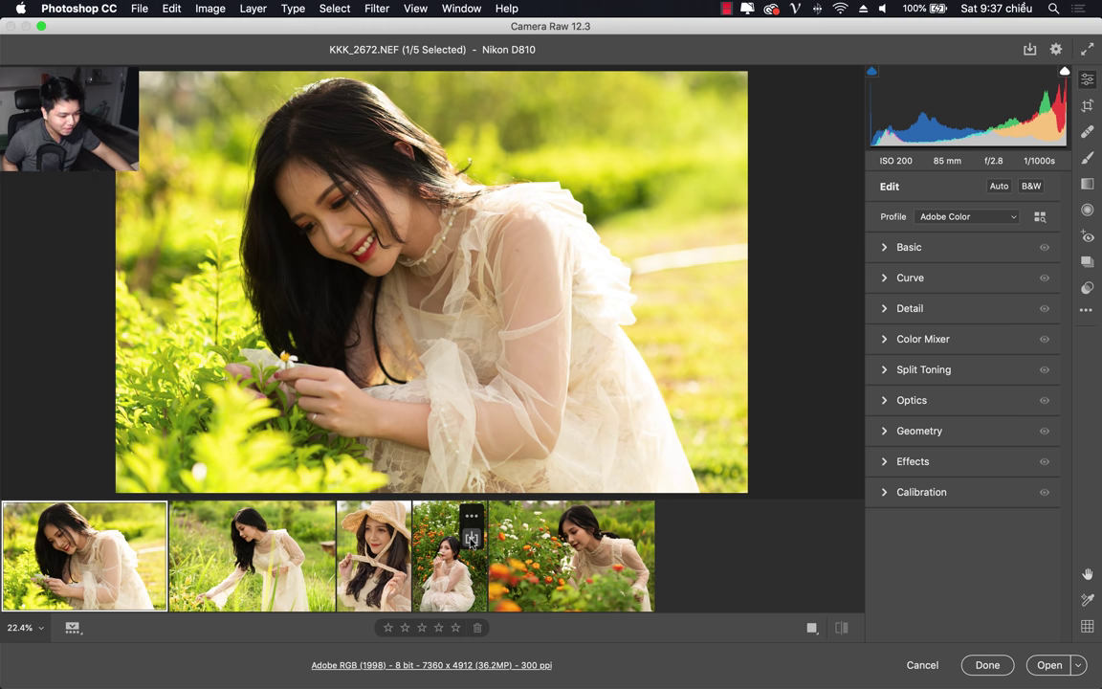
Open and cancel Save Options for KKK_2979.NEF, then show the filmstrip's copy-settings menu.
{"action": "left_click", "coordinate": [471, 538]}
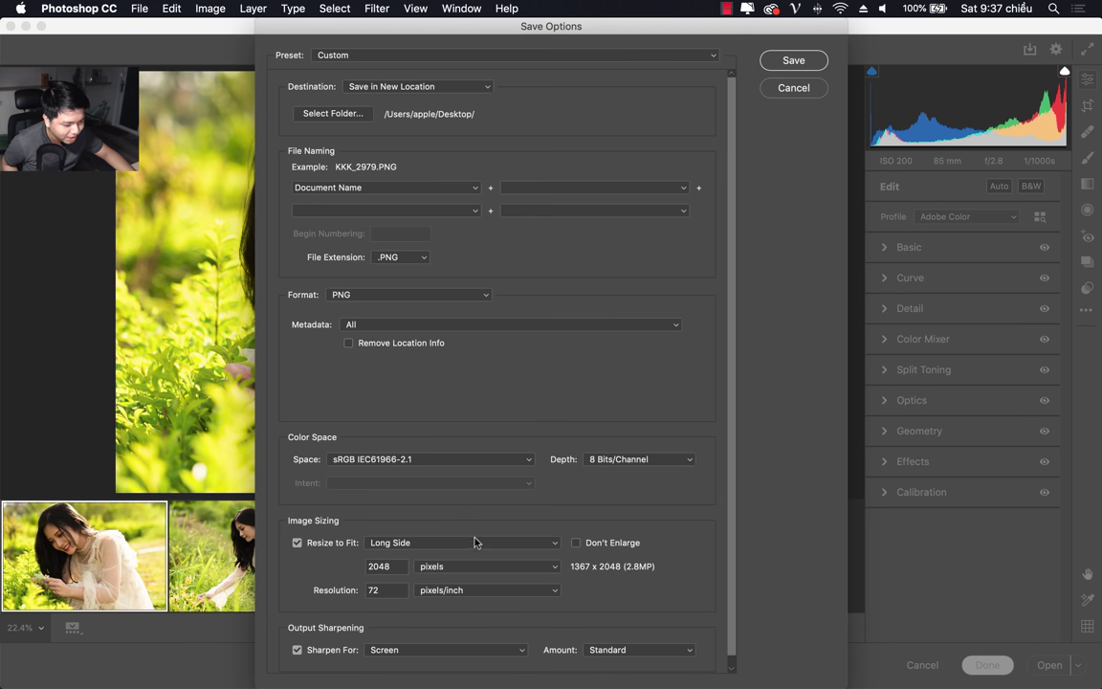
{"action": "scroll", "coordinate": [585, 337], "scroll_direction": "down", "scroll_amount": 1}
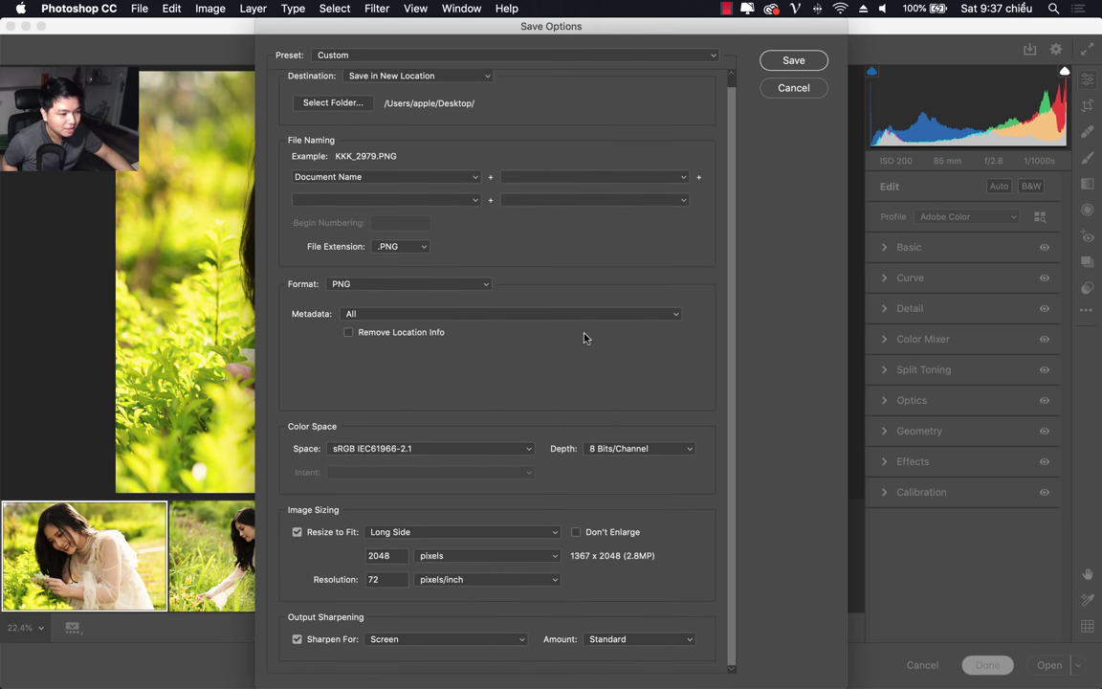
{"action": "scroll", "coordinate": [585, 337], "scroll_direction": "up", "scroll_amount": 1}
{"action": "scroll", "coordinate": [586, 337], "scroll_direction": "down", "scroll_amount": 1}
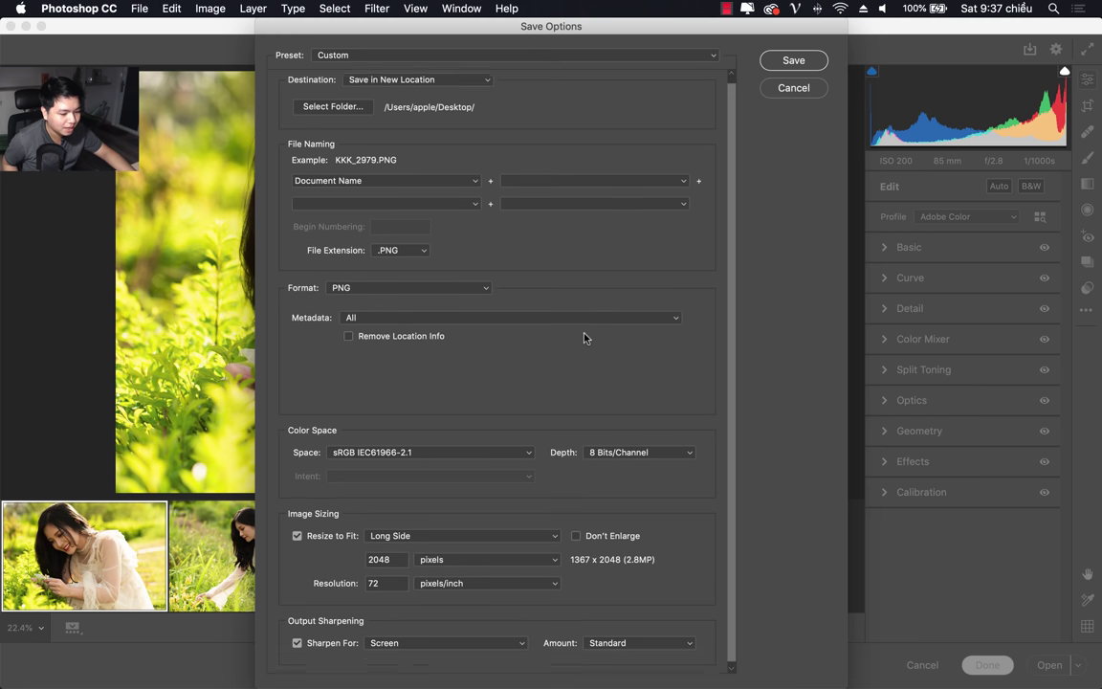
{"action": "left_click", "coordinate": [793, 87]}
{"action": "left_click", "coordinate": [637, 517]}
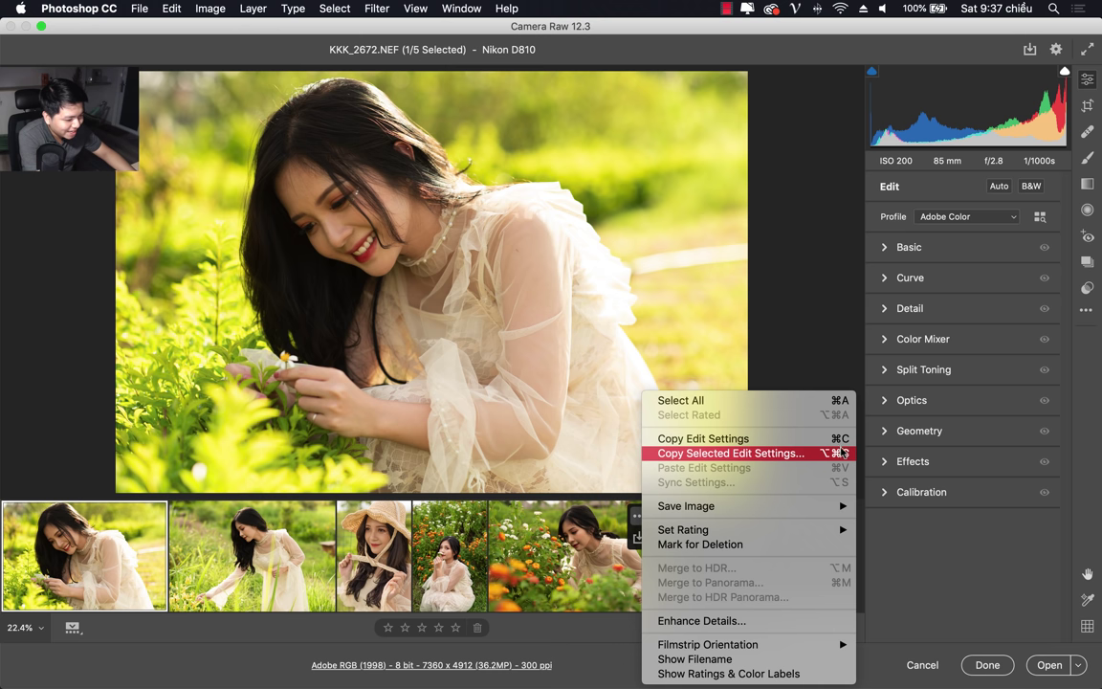
Apply the Light 25 preset from the LightPreset collection to the hat portrait KKK_2918.
{"action": "left_click", "coordinate": [541, 623]}
{"action": "mouse_move", "coordinate": [84, 556]}
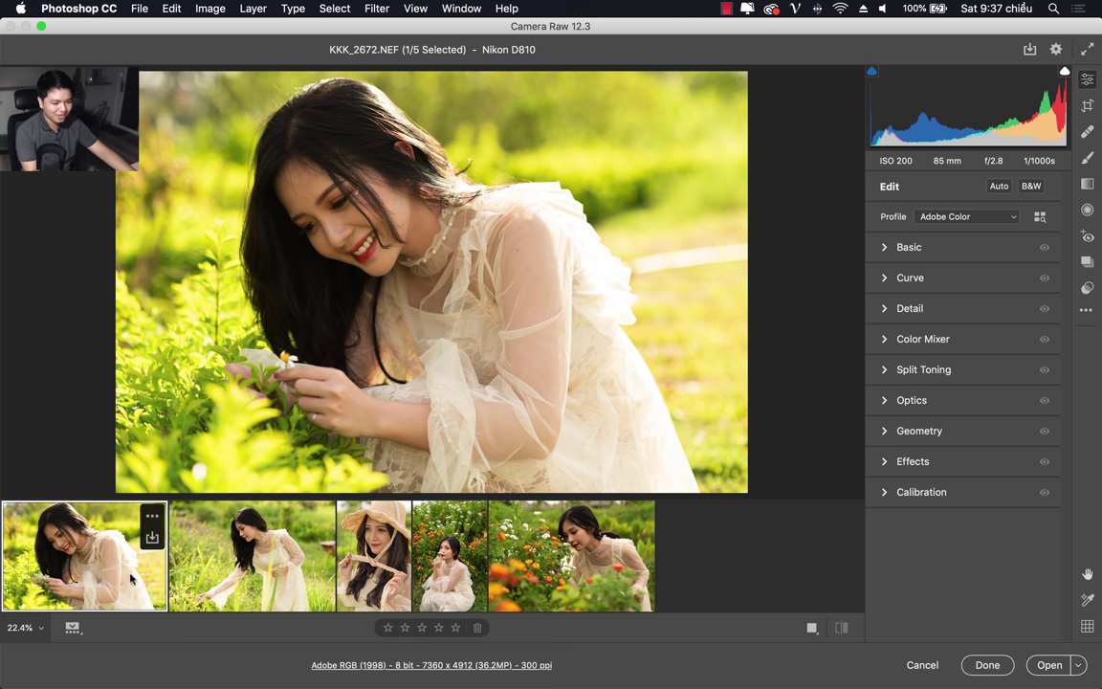
{"action": "left_click", "coordinate": [378, 565]}
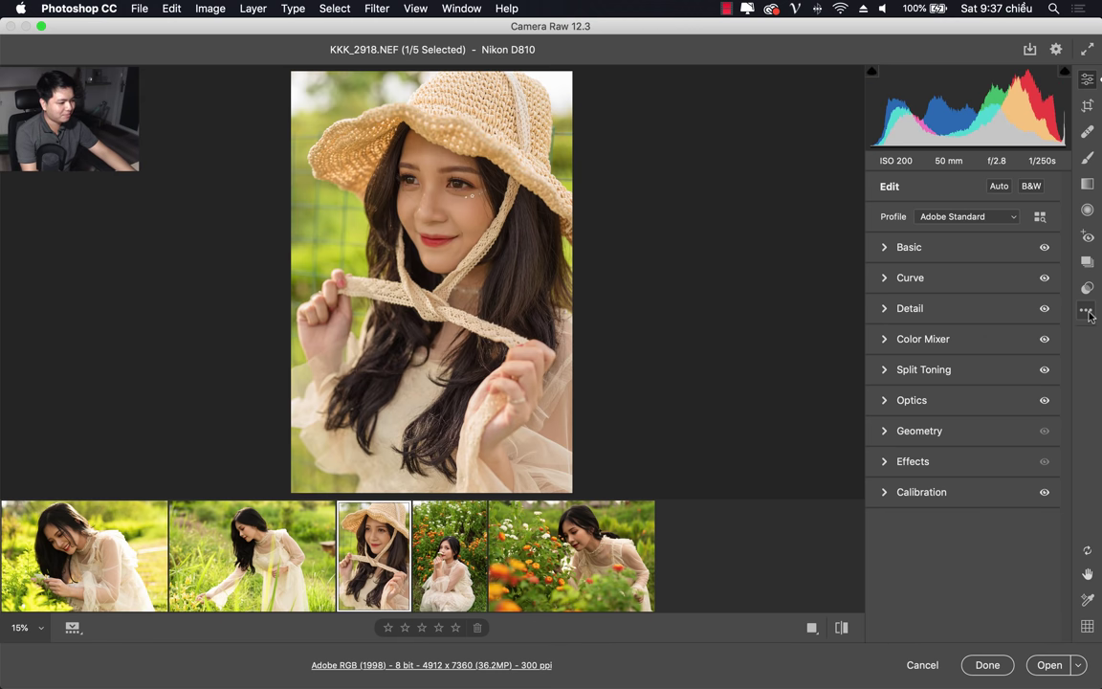
{"action": "left_click", "coordinate": [1086, 309]}
{"action": "left_click", "coordinate": [1087, 290]}
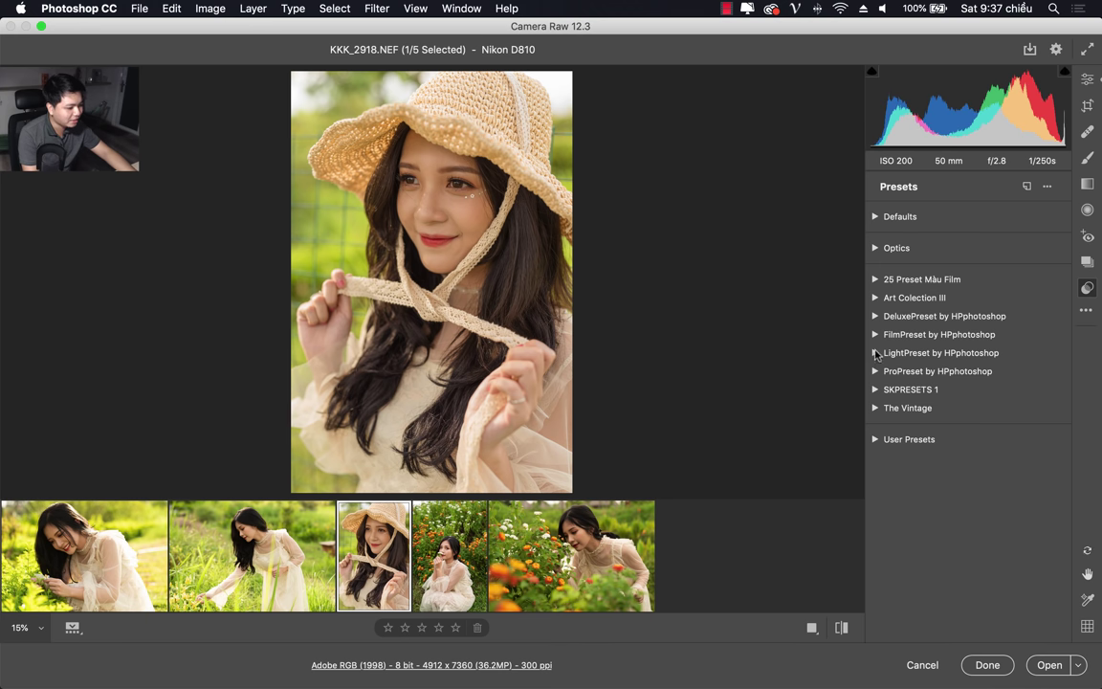
{"action": "left_click", "coordinate": [875, 354]}
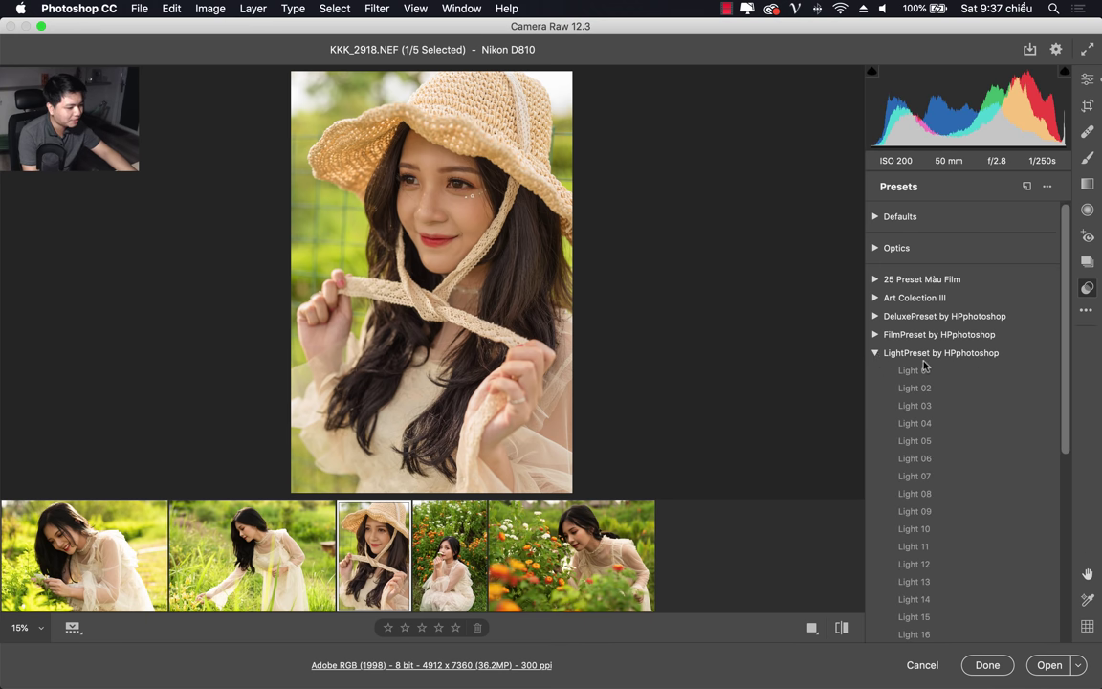
{"action": "scroll", "coordinate": [1066, 339], "scroll_direction": "down", "scroll_amount": 3}
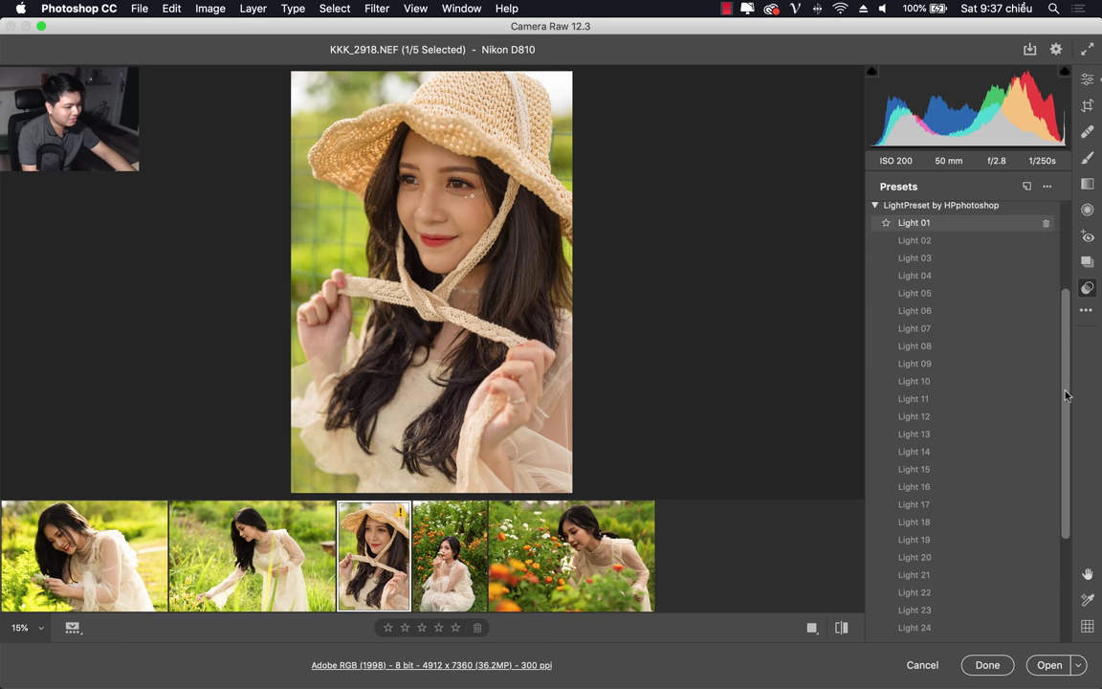
{"action": "scroll", "coordinate": [1068, 402], "scroll_direction": "down", "scroll_amount": 4}
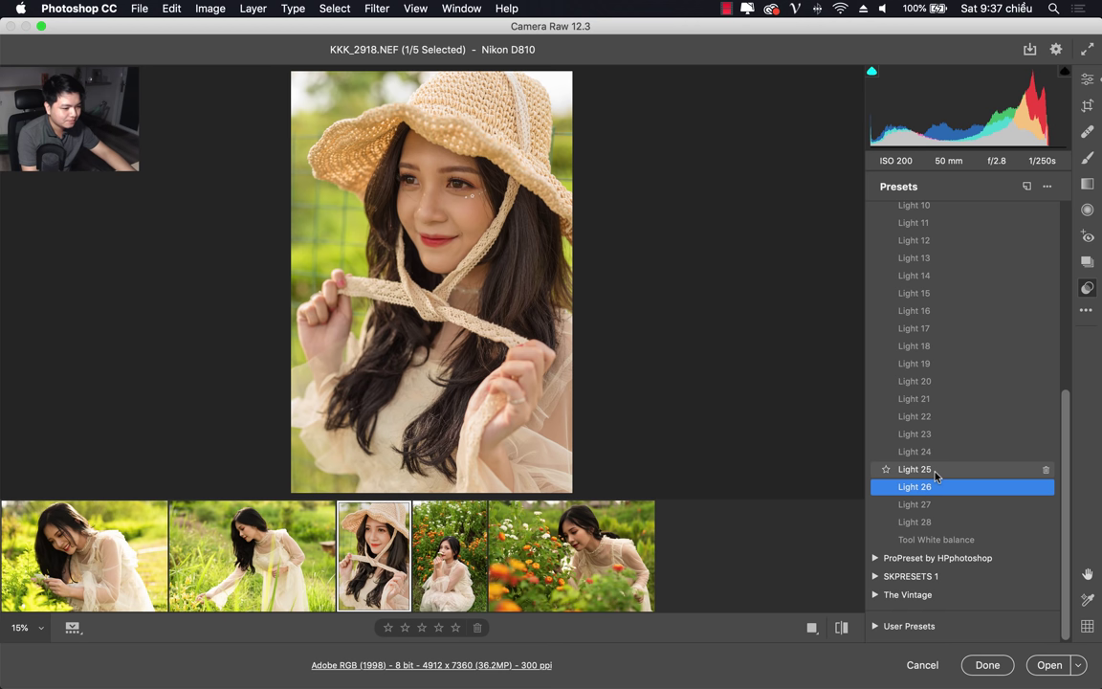
{"action": "left_click", "coordinate": [934, 470]}
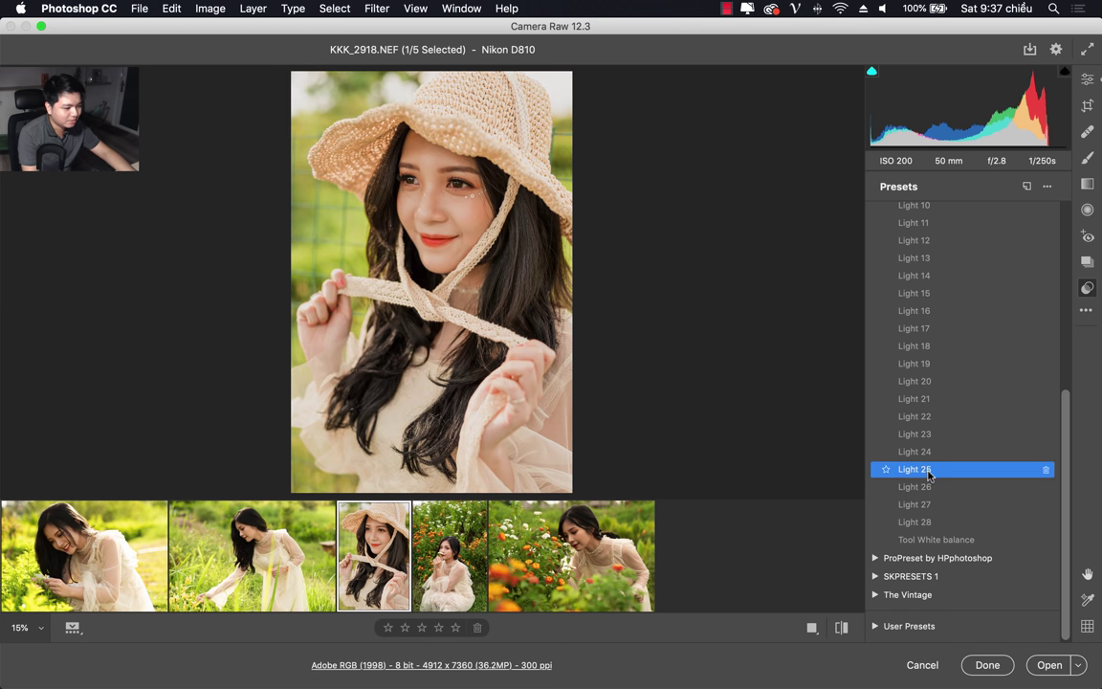
{"action": "mouse_move", "coordinate": [374, 556]}
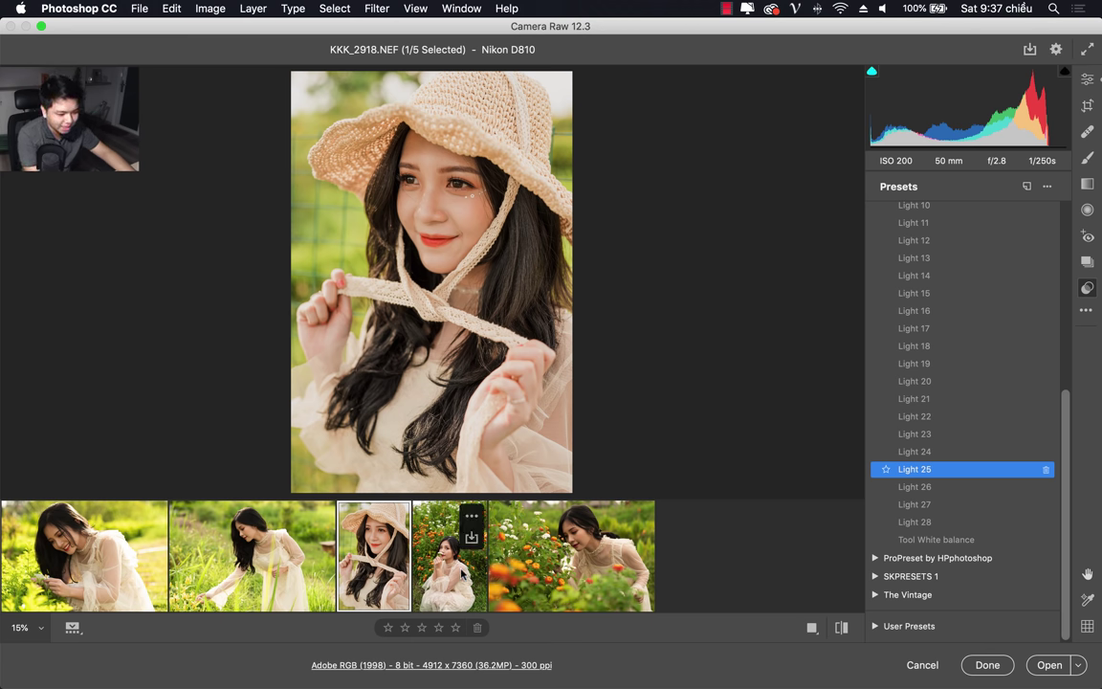
Browse the other raws and paste the copied edit settings onto KKK_2833.
{"action": "left_click", "coordinate": [472, 568]}
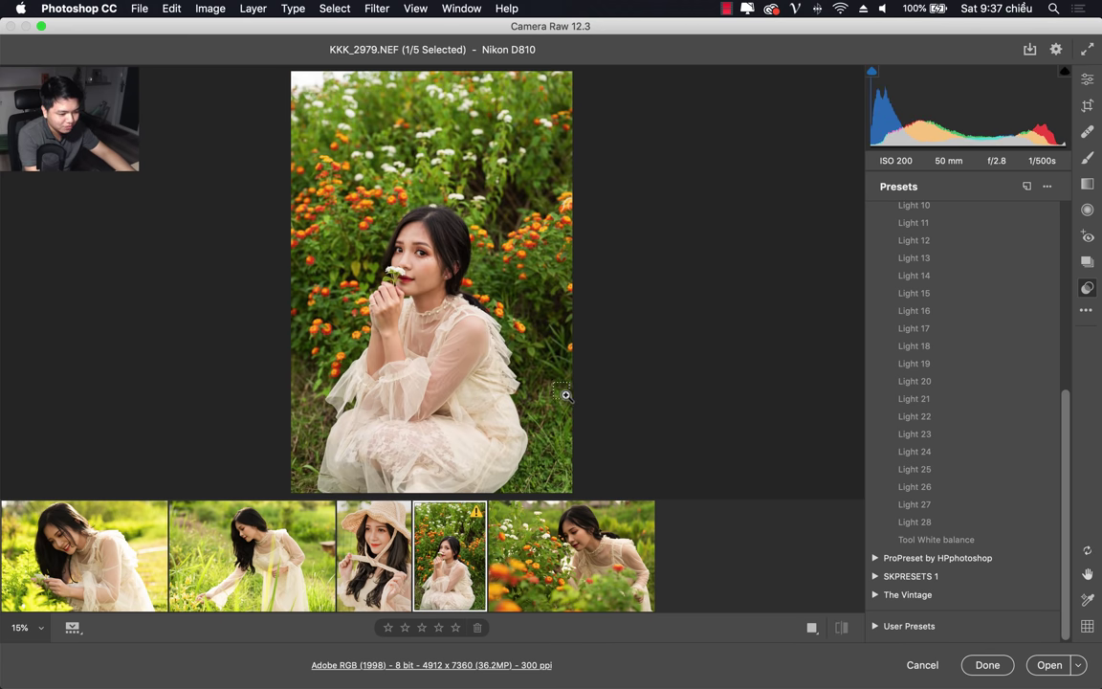
{"action": "left_click", "coordinate": [377, 564]}
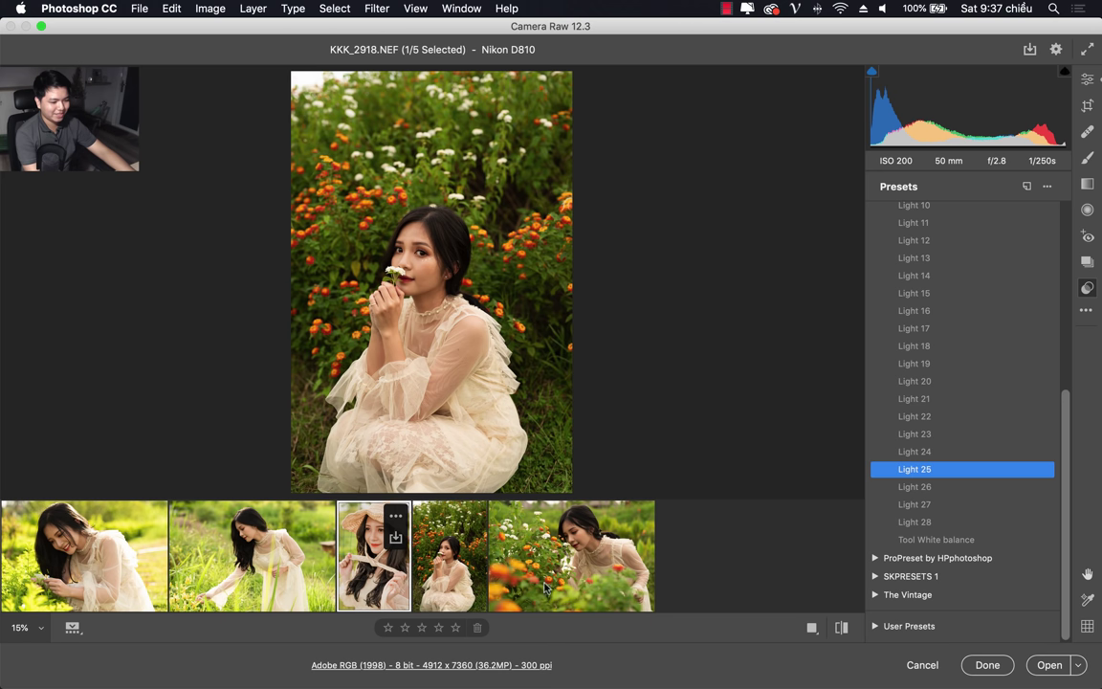
{"action": "left_click", "coordinate": [577, 587]}
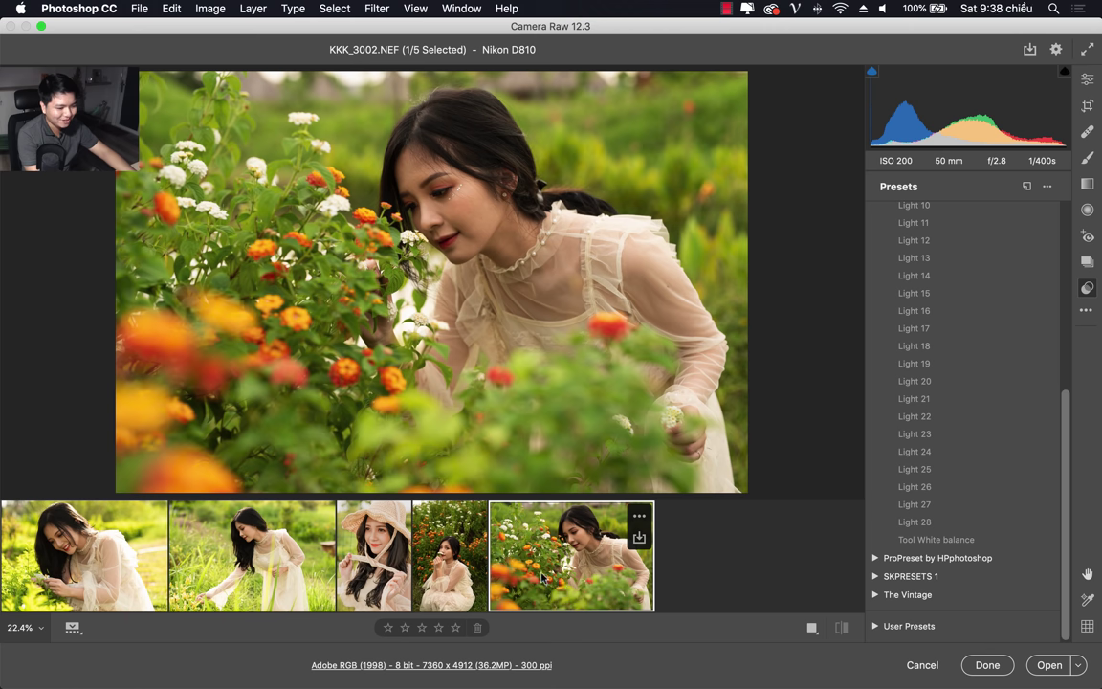
{"action": "left_click", "coordinate": [278, 596]}
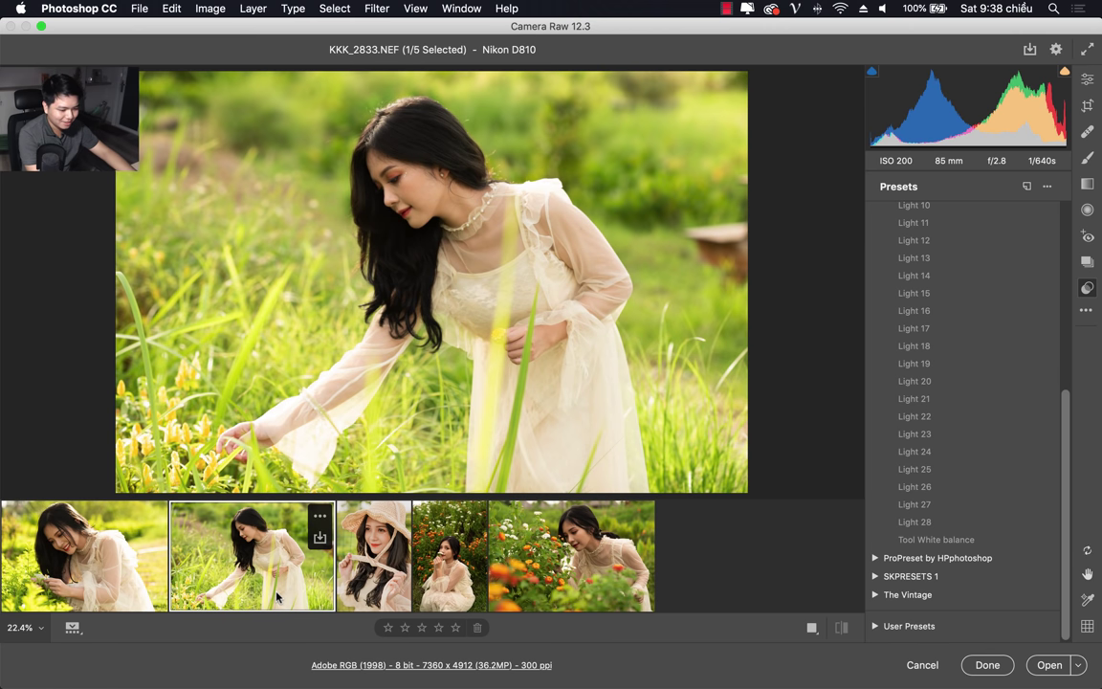
{"action": "right_click", "coordinate": [304, 529]}
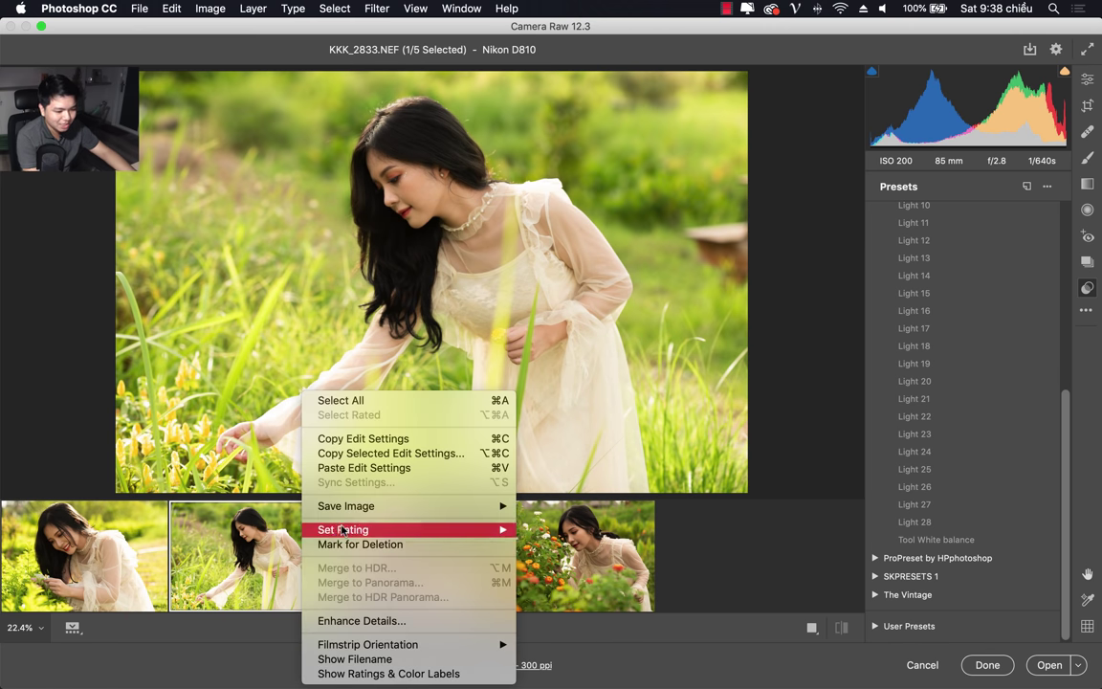
{"action": "left_click", "coordinate": [396, 469]}
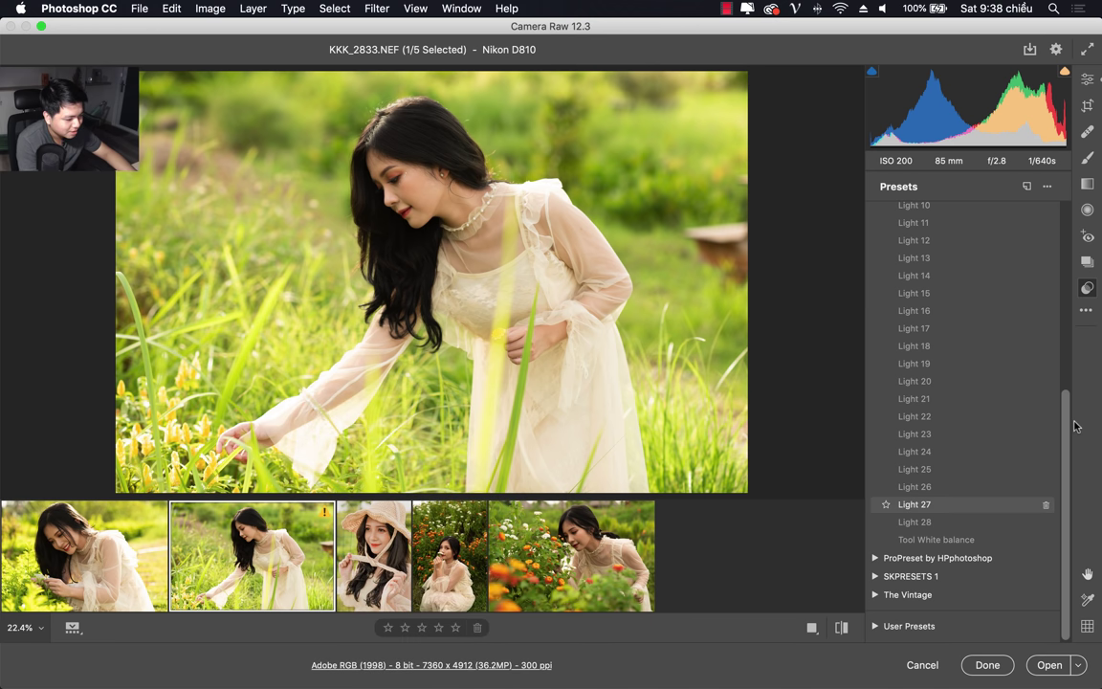
Back in the edit panel, copy KKK_2979's edit settings and paste them onto KKK_2833.
{"action": "left_click", "coordinate": [1087, 80]}
{"action": "mouse_move", "coordinate": [374, 556]}
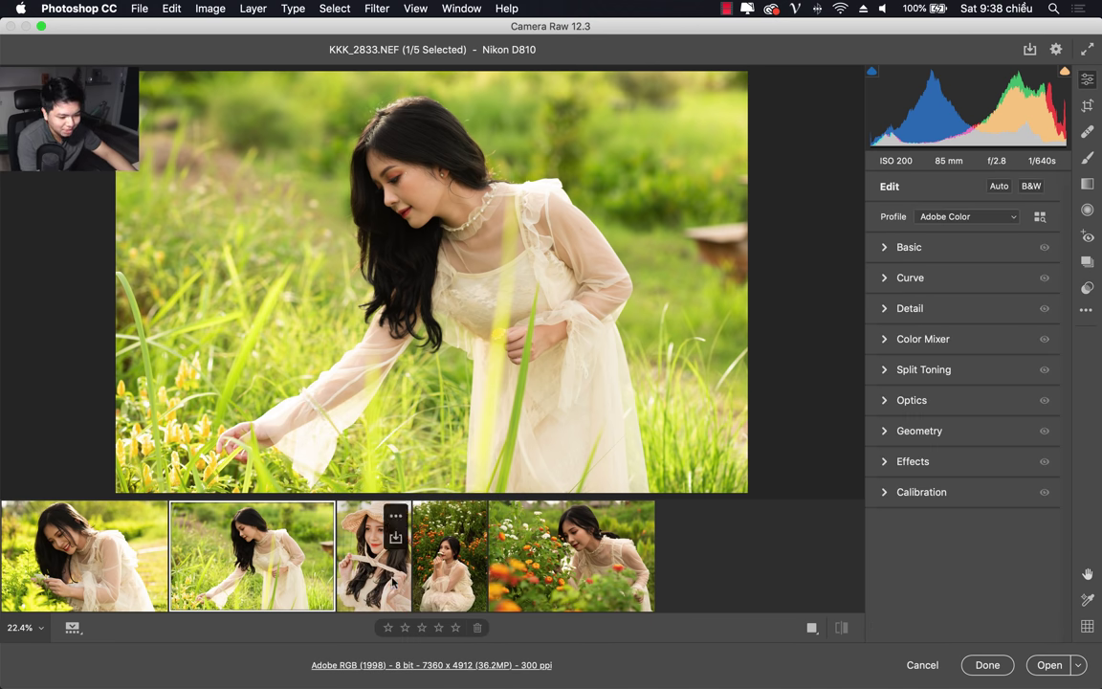
{"action": "left_click", "coordinate": [377, 538]}
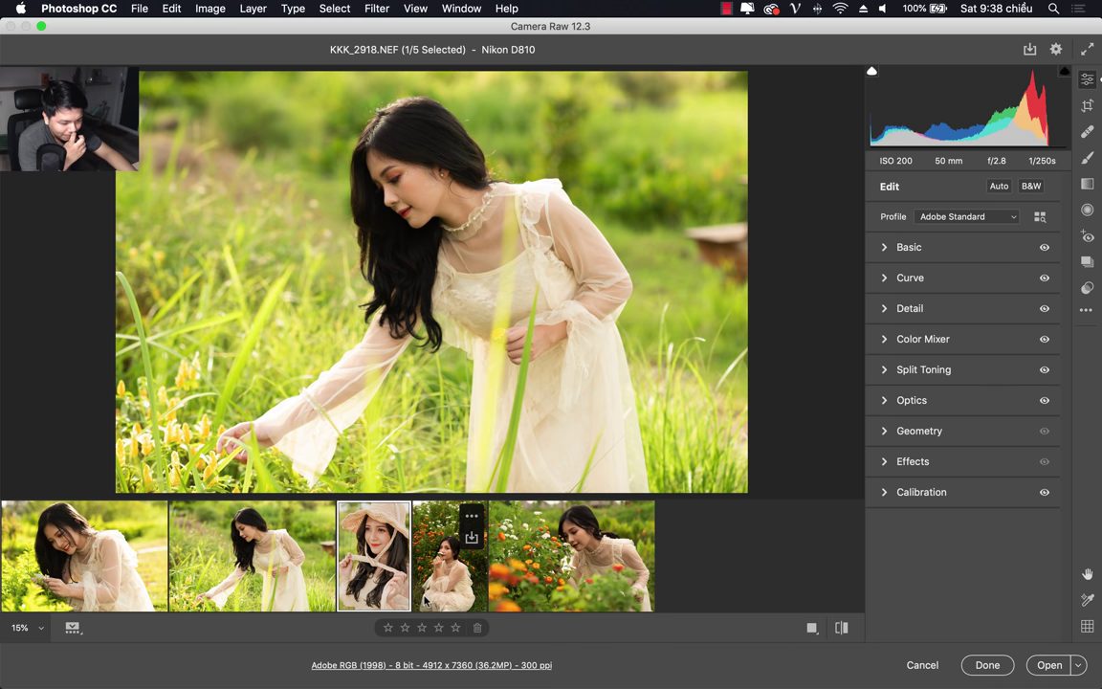
{"action": "left_click", "coordinate": [423, 599]}
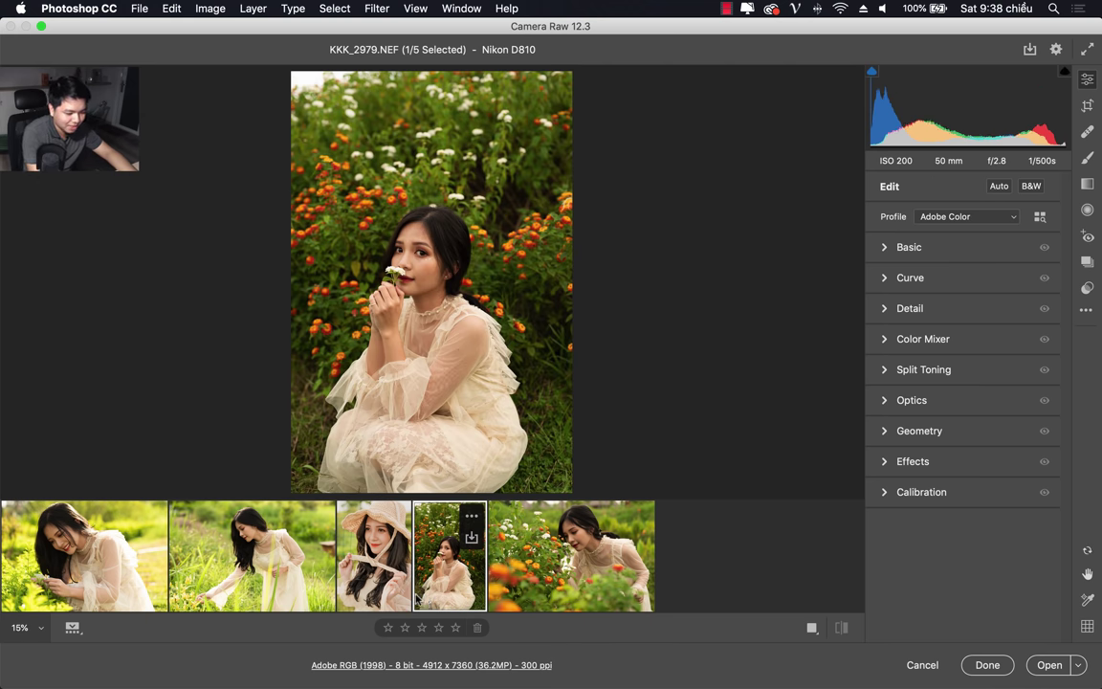
{"action": "left_click", "coordinate": [274, 597]}
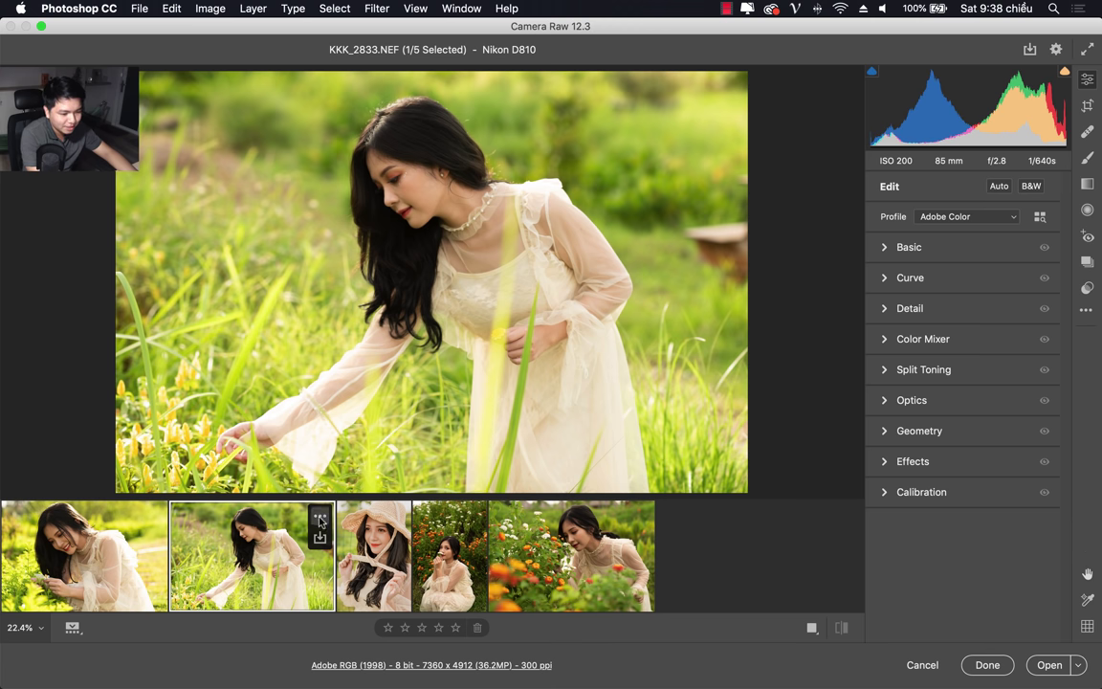
{"action": "left_click", "coordinate": [439, 579]}
{"action": "right_click", "coordinate": [439, 579]}
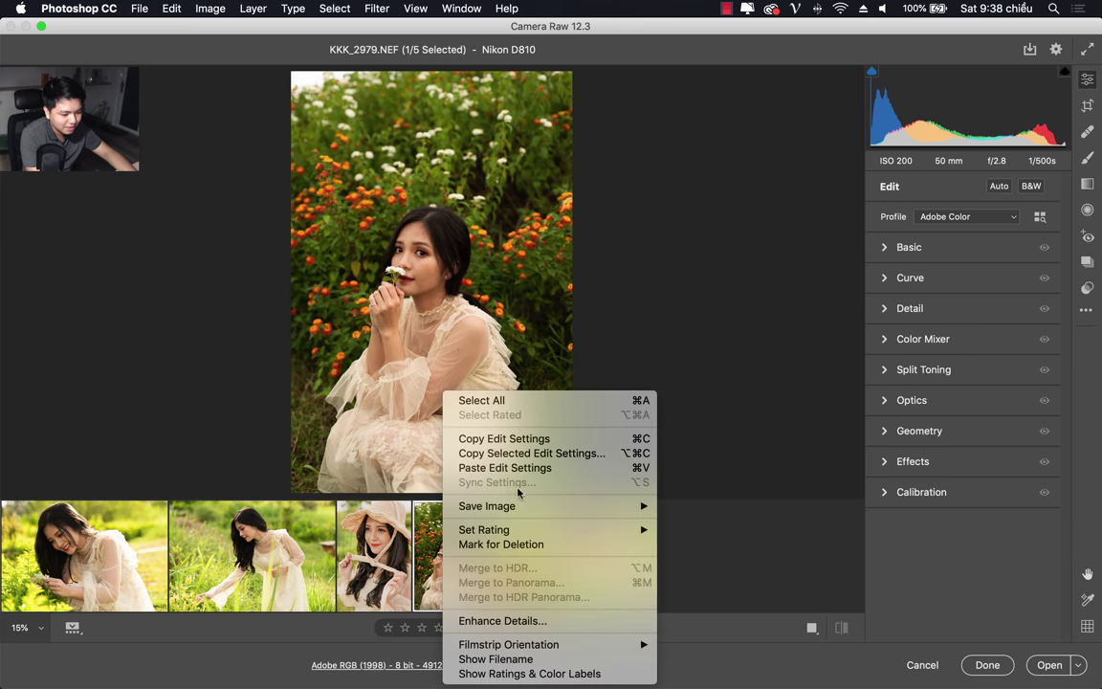
{"action": "left_click", "coordinate": [536, 441]}
{"action": "right_click", "coordinate": [246, 550]}
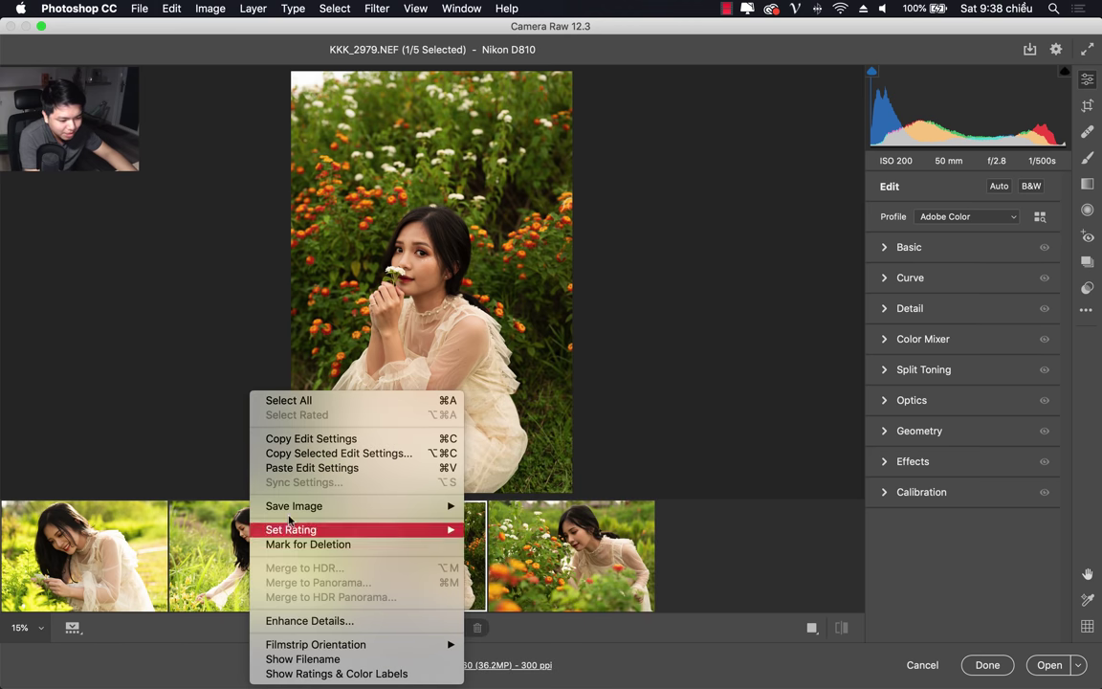
{"action": "left_click", "coordinate": [336, 467]}
{"action": "mouse_move", "coordinate": [252, 555]}
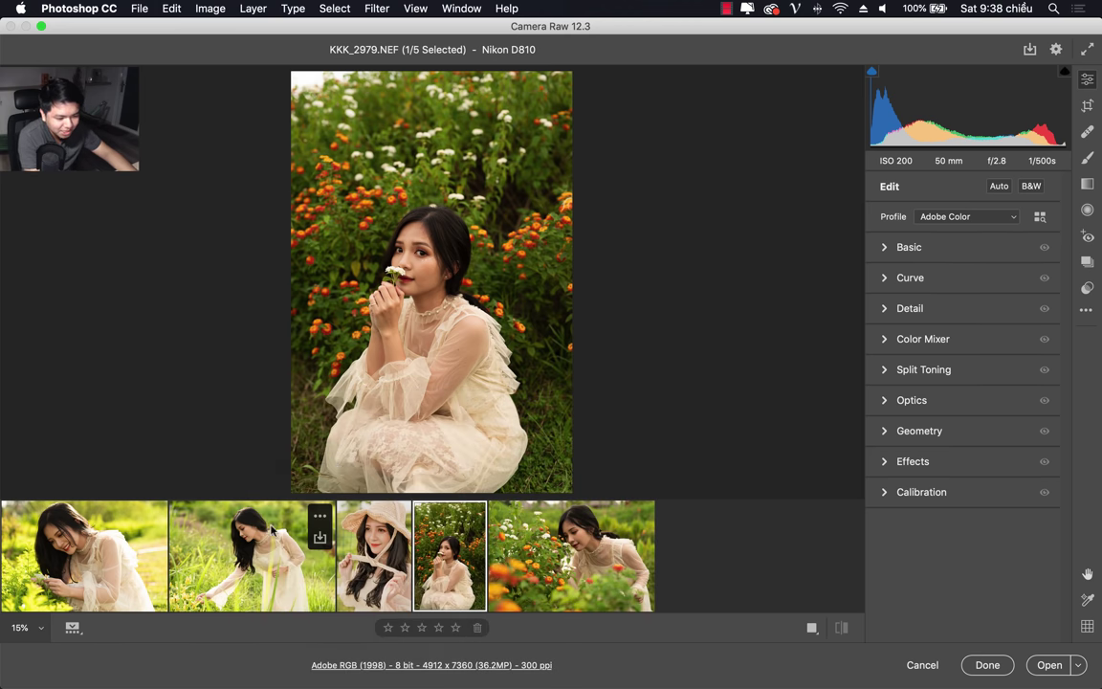
Compare the Basic adjustment values of KKK_2833, KKK_2979 and the hat portrait KKK_2918.
{"action": "left_click", "coordinate": [290, 577]}
{"action": "left_click", "coordinate": [888, 249]}
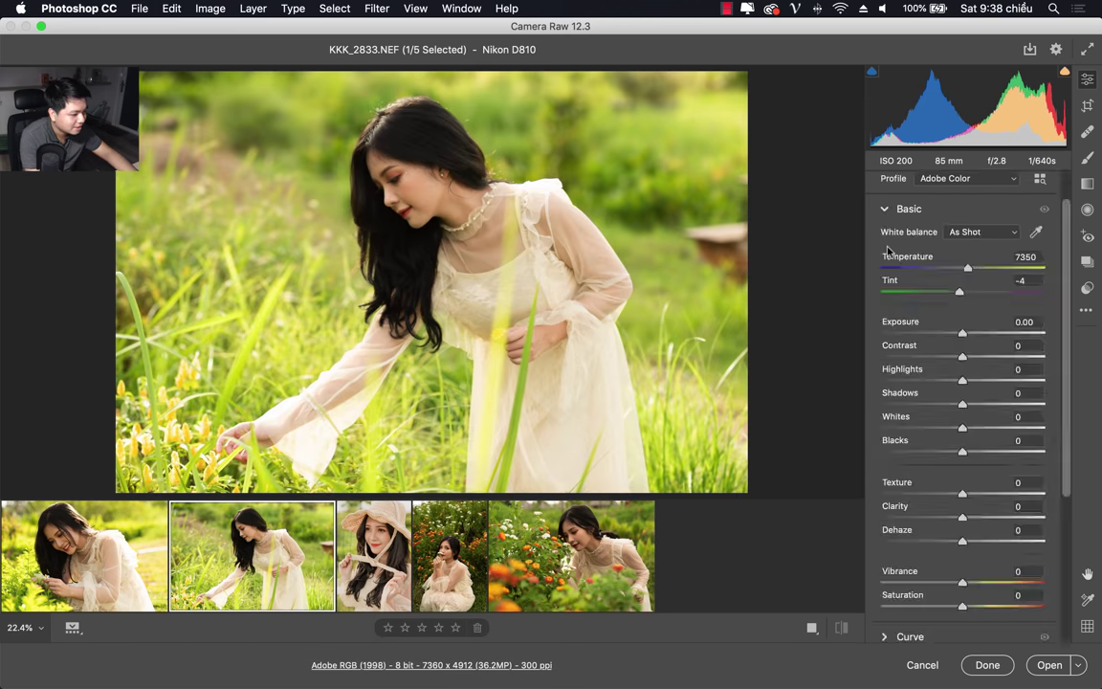
{"action": "left_click", "coordinate": [884, 209]}
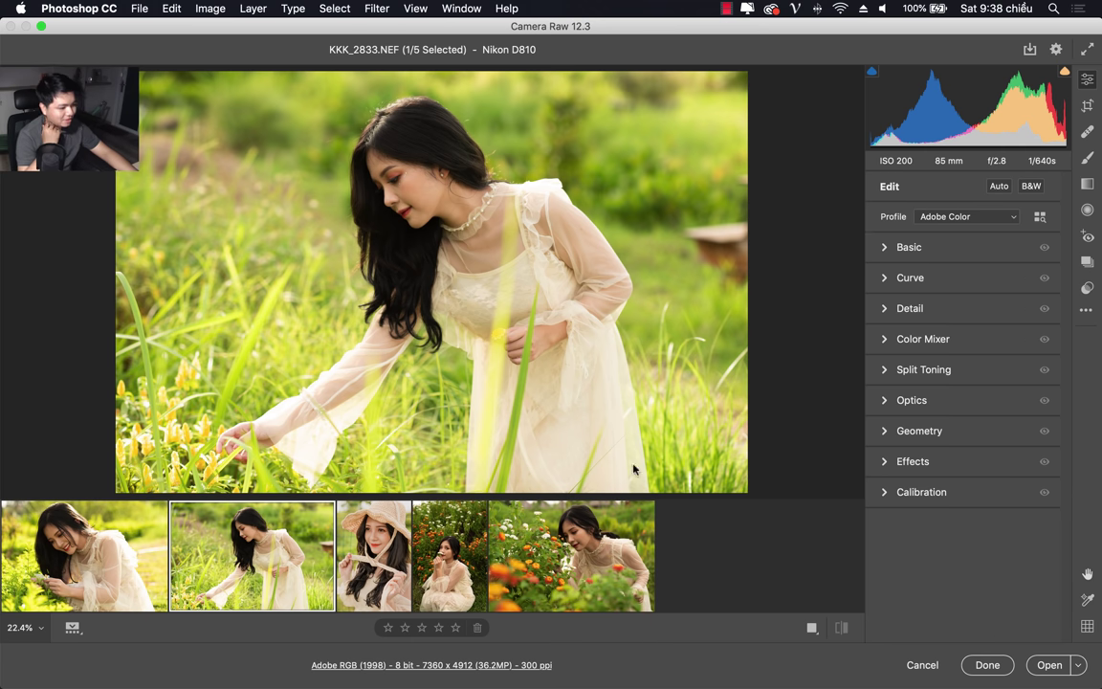
{"action": "left_click", "coordinate": [450, 560]}
{"action": "left_click", "coordinate": [885, 249]}
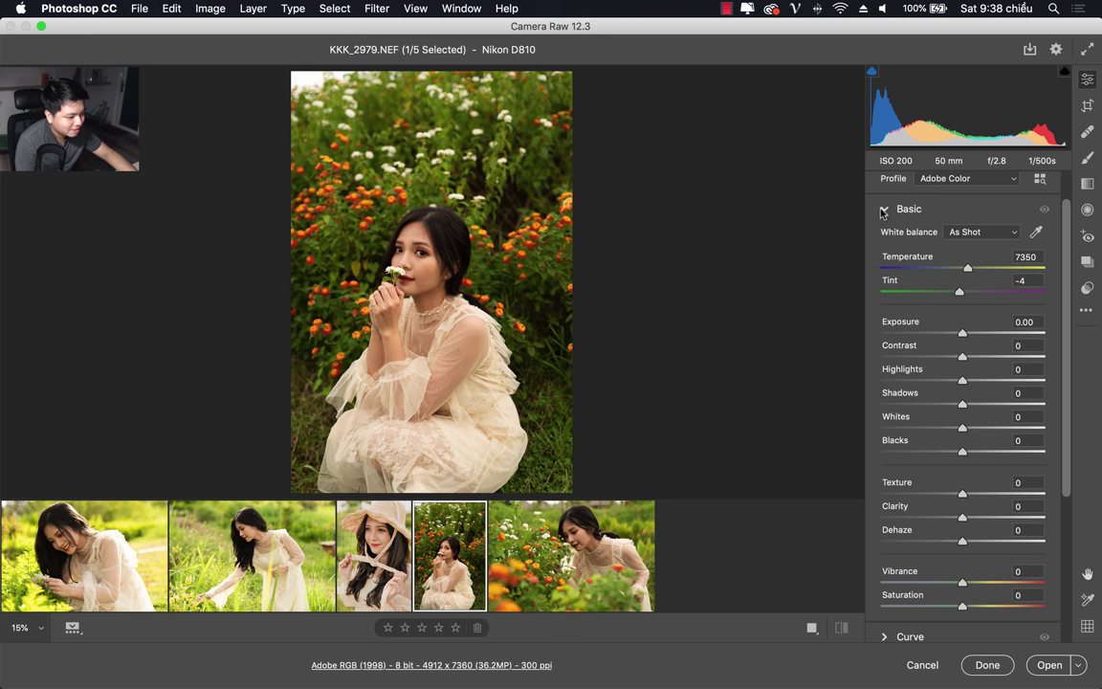
{"action": "left_click", "coordinate": [883, 210]}
{"action": "left_click", "coordinate": [378, 582]}
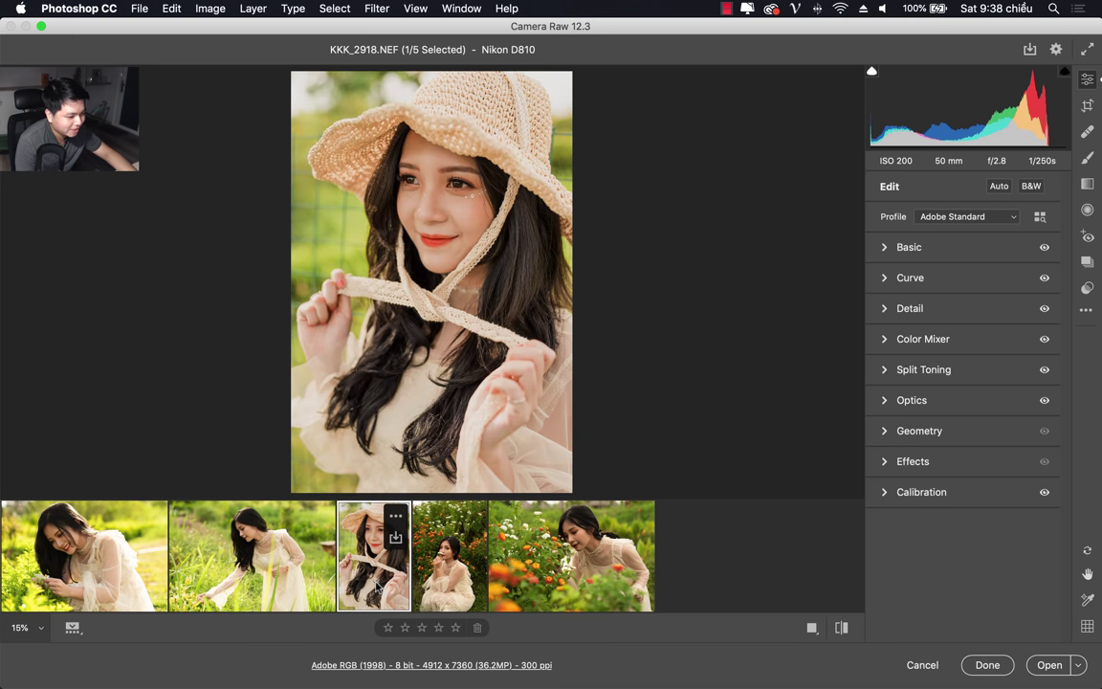
{"action": "left_click", "coordinate": [887, 248]}
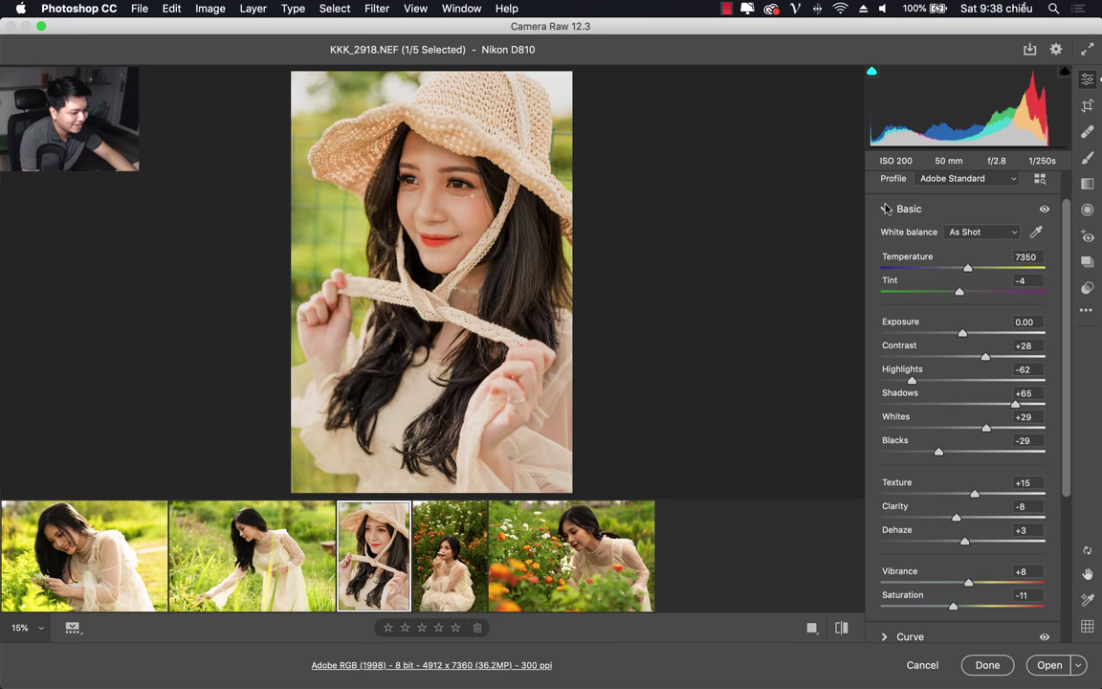
{"action": "left_click", "coordinate": [885, 208]}
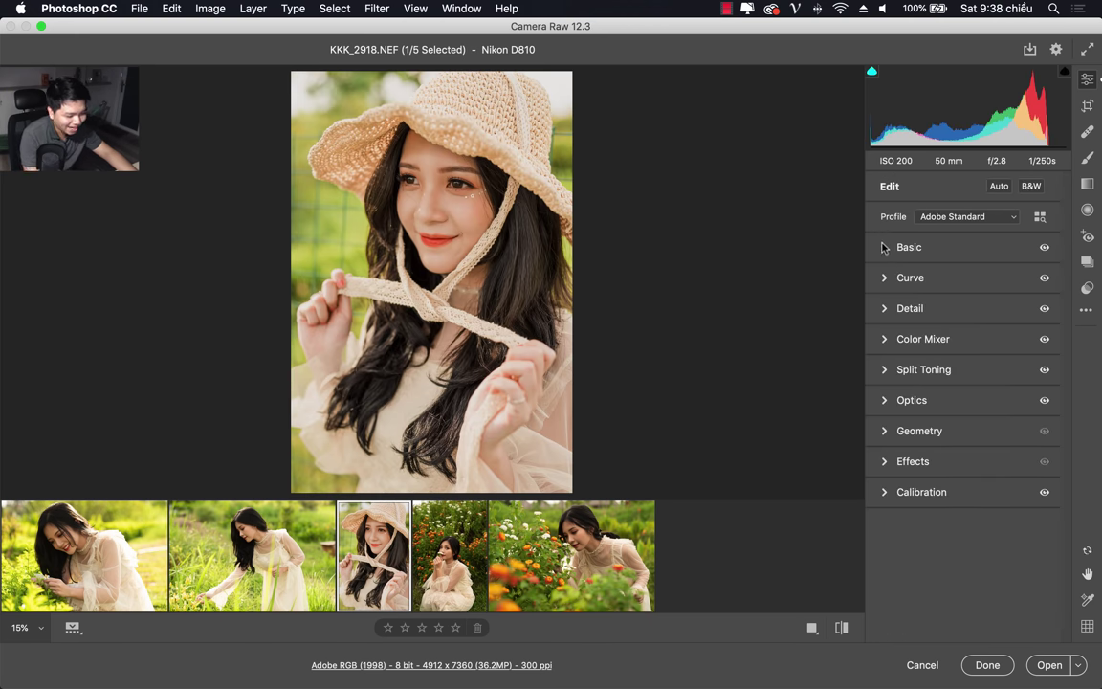
{"action": "left_click", "coordinate": [278, 590]}
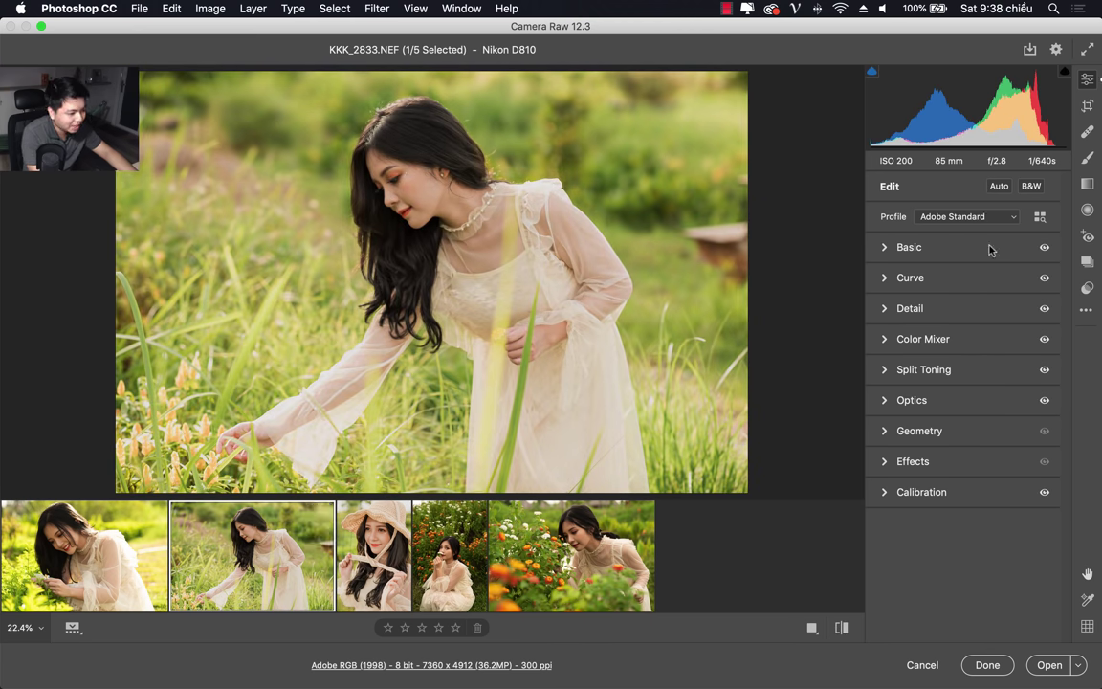
{"action": "left_click", "coordinate": [882, 249]}
{"action": "left_click", "coordinate": [886, 215]}
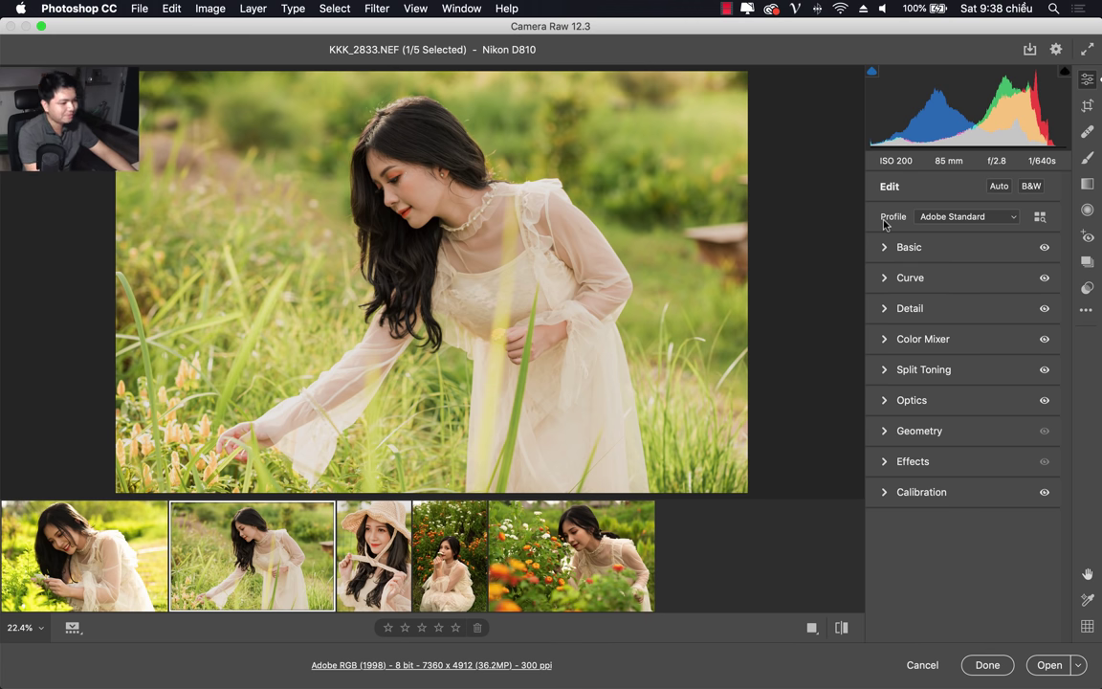
{"action": "mouse_move", "coordinate": [84, 556]}
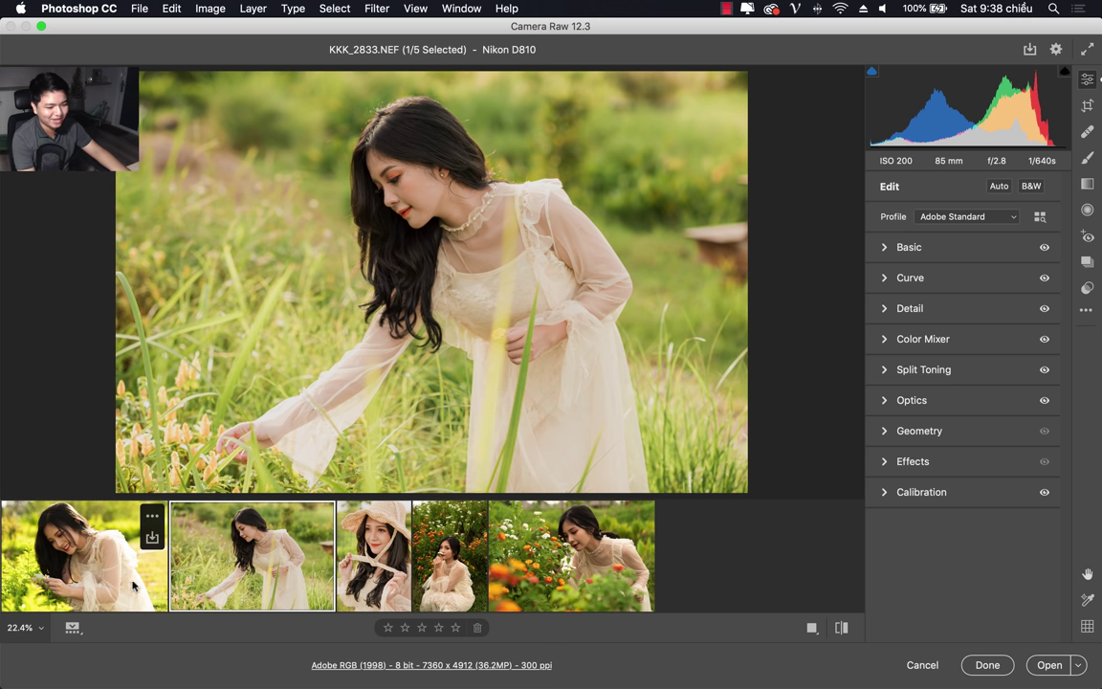
Shift-select the first three filmstrip photos, through the hat portrait KKK_2918.
{"action": "key", "text": "shift"}
{"action": "mouse_move", "coordinate": [450, 554]}
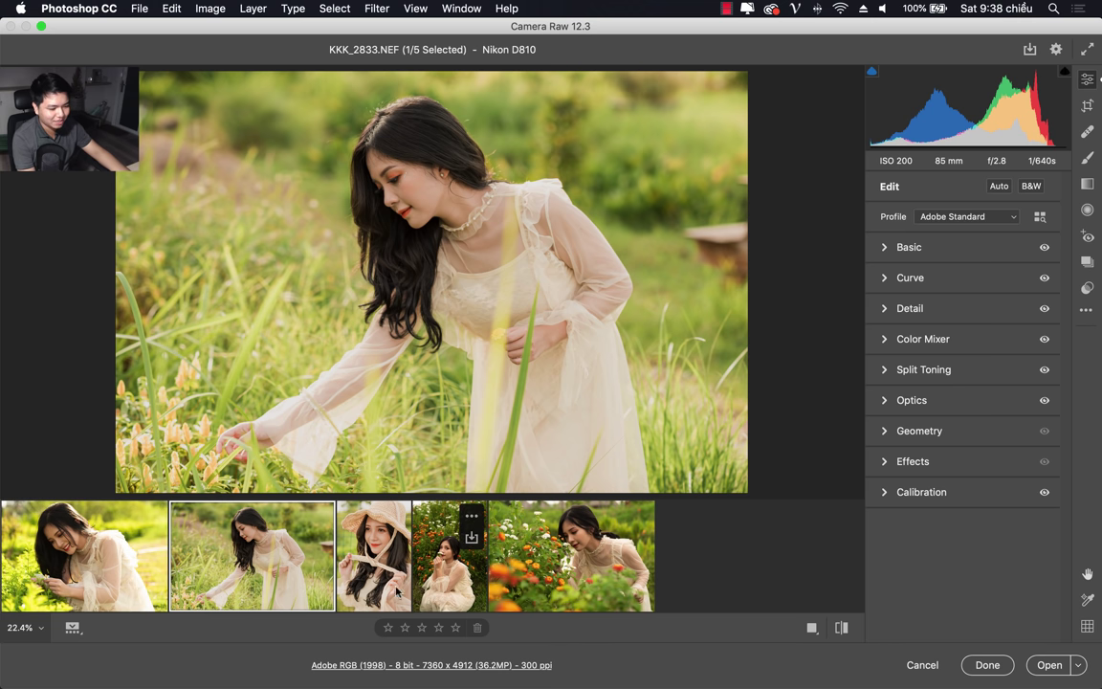
{"action": "left_click", "coordinate": [373, 560]}
{"action": "left_click", "coordinate": [110, 579], "text": "shift"}
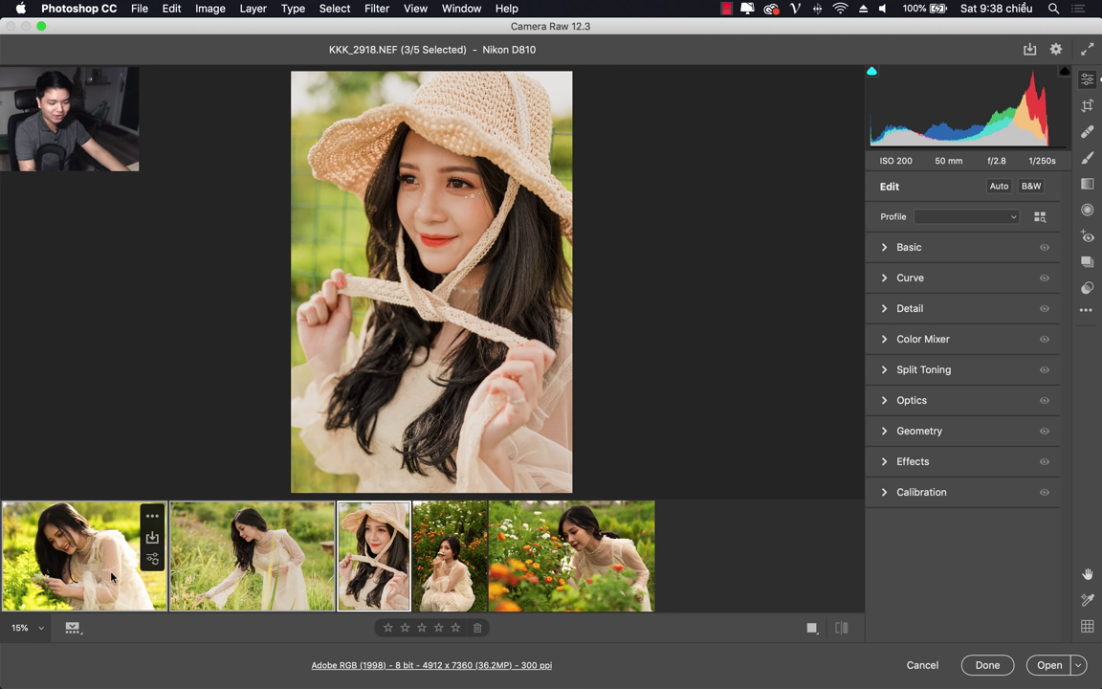
Synchronise the edit settings across the selected photos.
{"action": "right_click", "coordinate": [363, 560]}
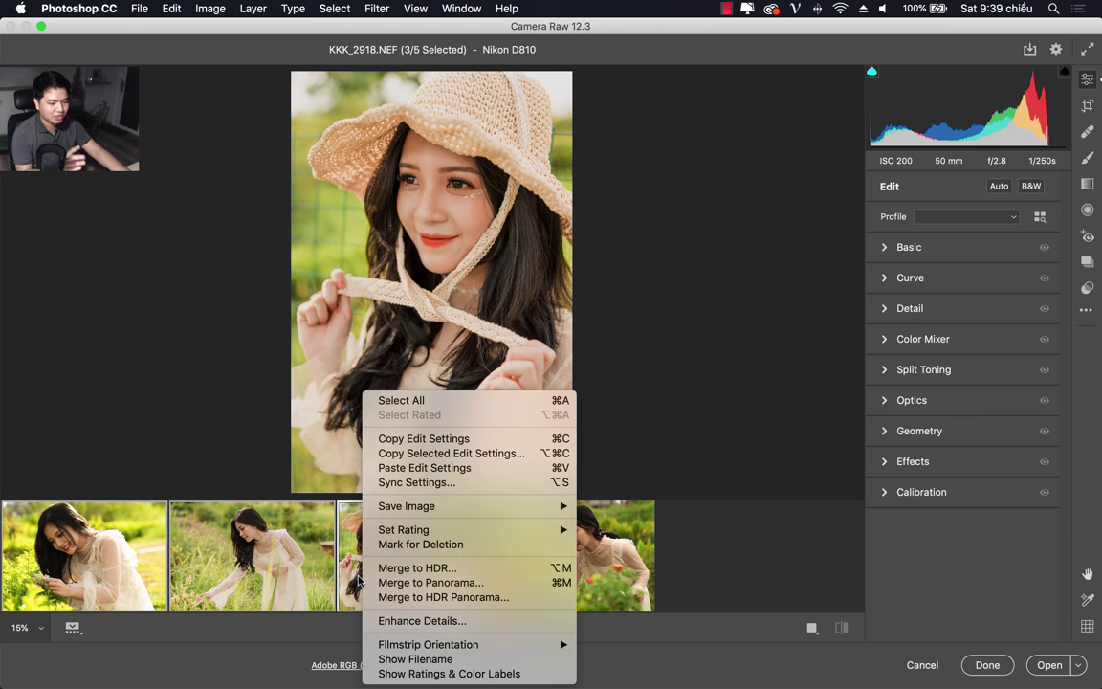
{"action": "left_click", "coordinate": [425, 481]}
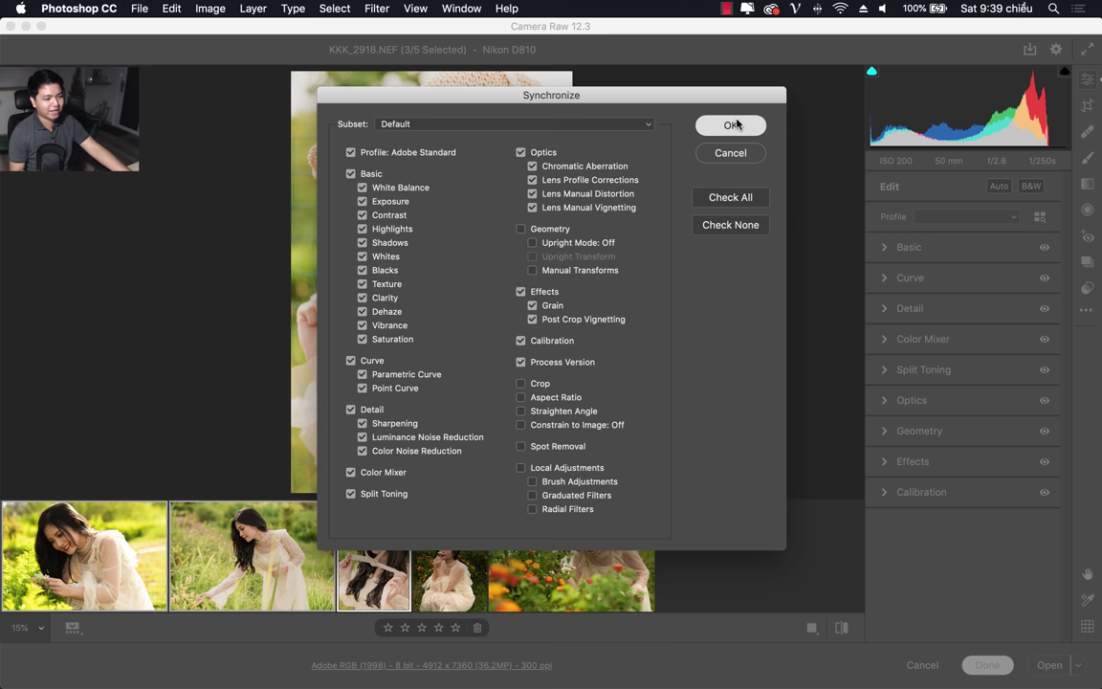
{"action": "left_click", "coordinate": [726, 125]}
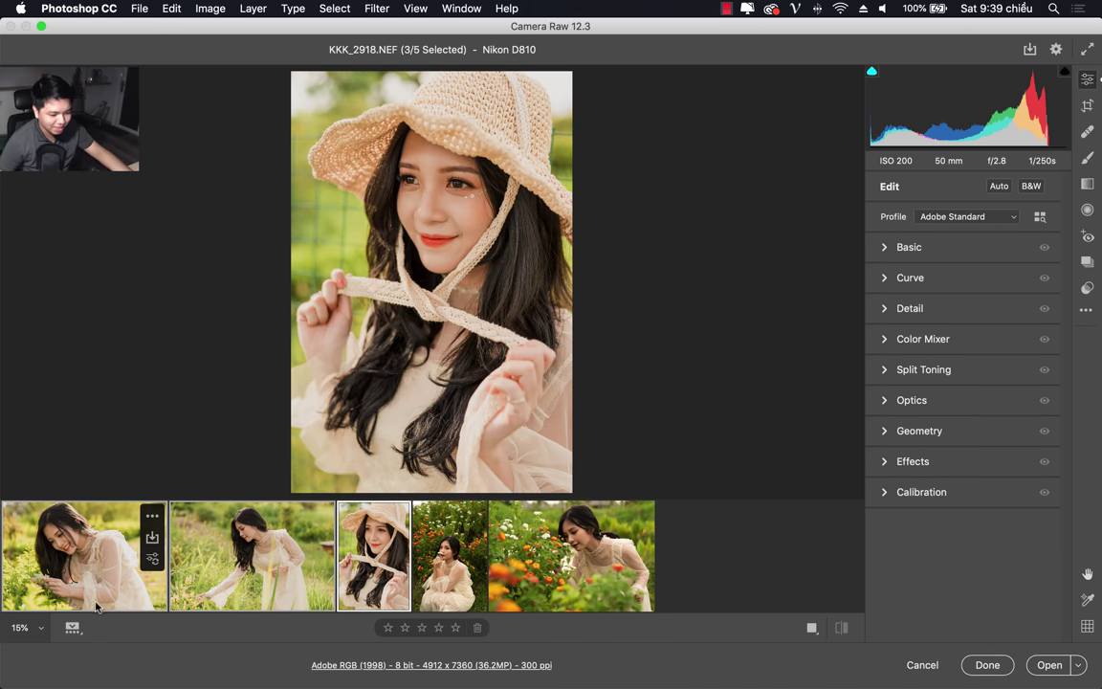
Select all five raws starting from KKK_2672.NEF, then check the photo and Open menus.
{"action": "left_click", "coordinate": [106, 564]}
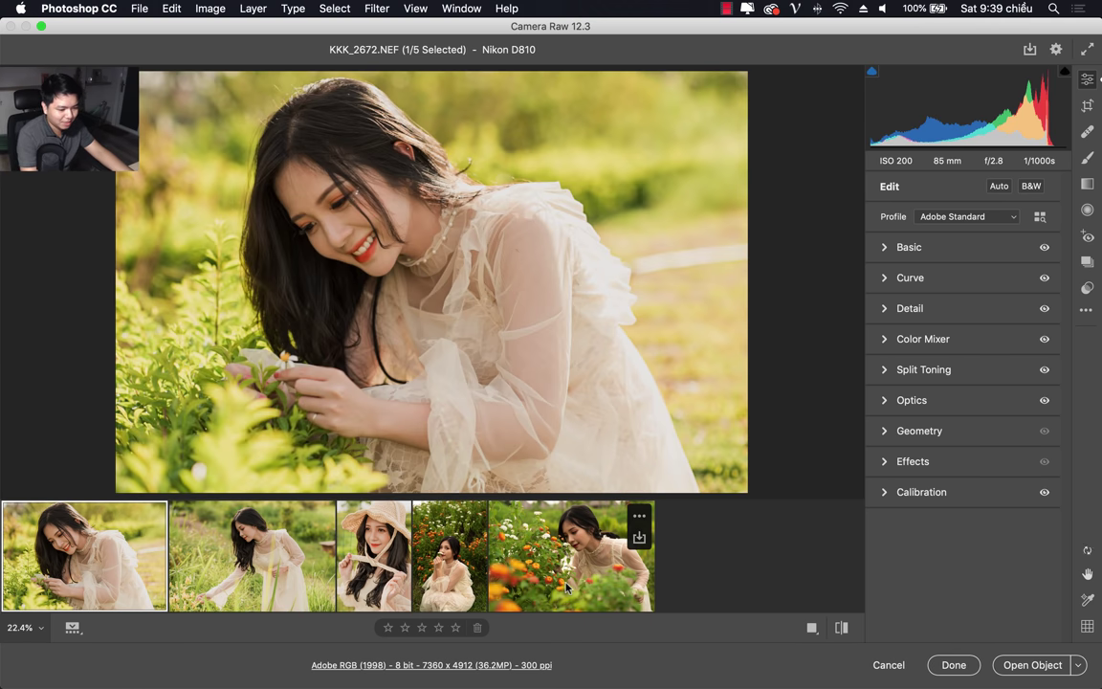
{"action": "key", "text": "super+a"}
{"action": "right_click", "coordinate": [556, 565]}
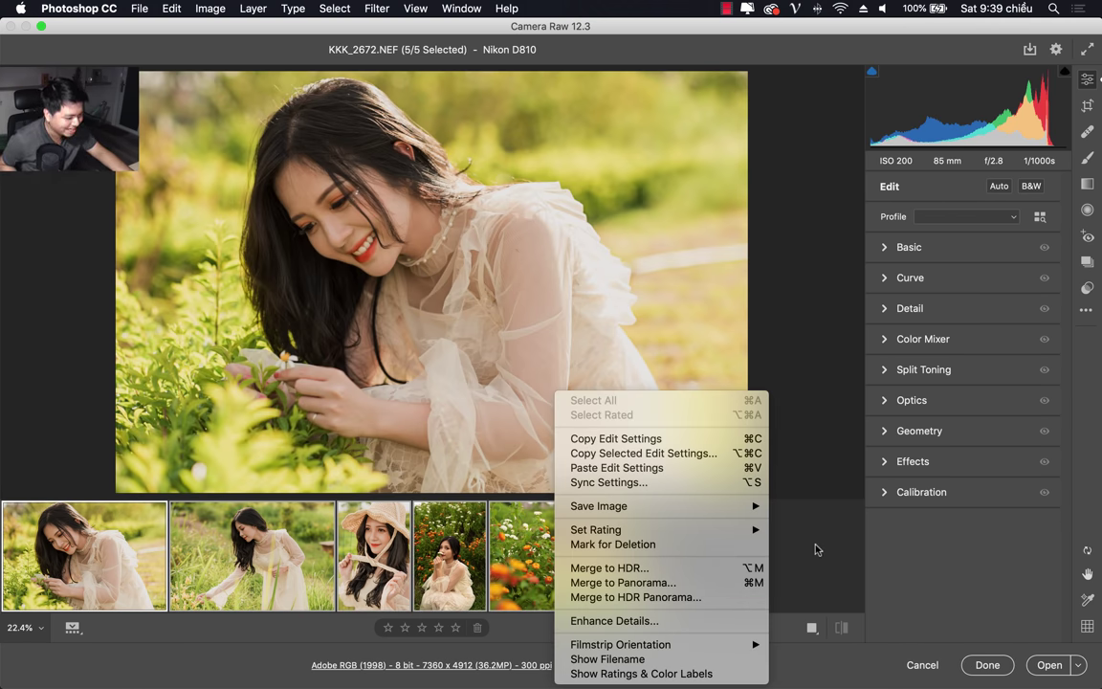
{"action": "left_click", "coordinate": [818, 617]}
{"action": "left_click", "coordinate": [1078, 669]}
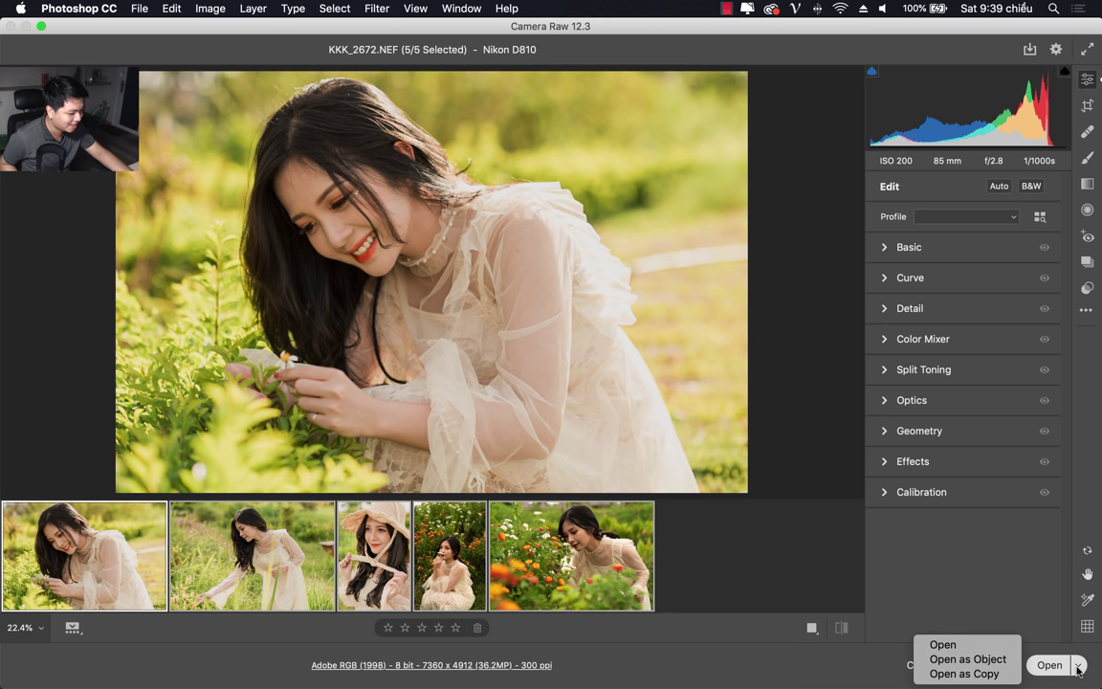
{"action": "left_click", "coordinate": [983, 612]}
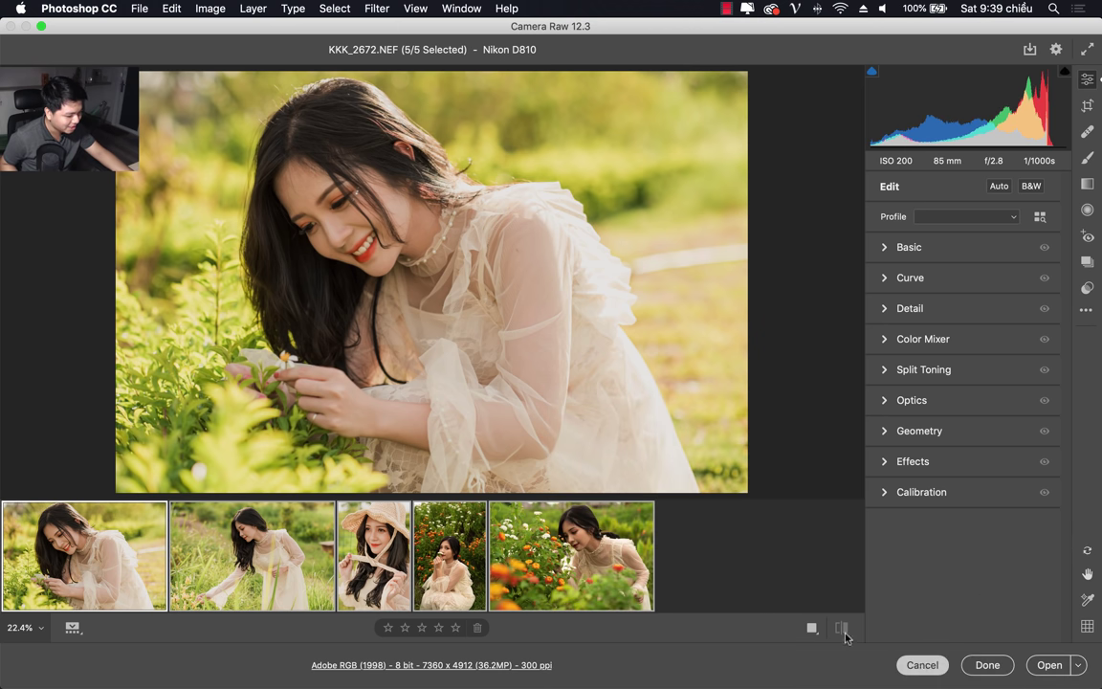
{"action": "left_click", "coordinate": [639, 540]}
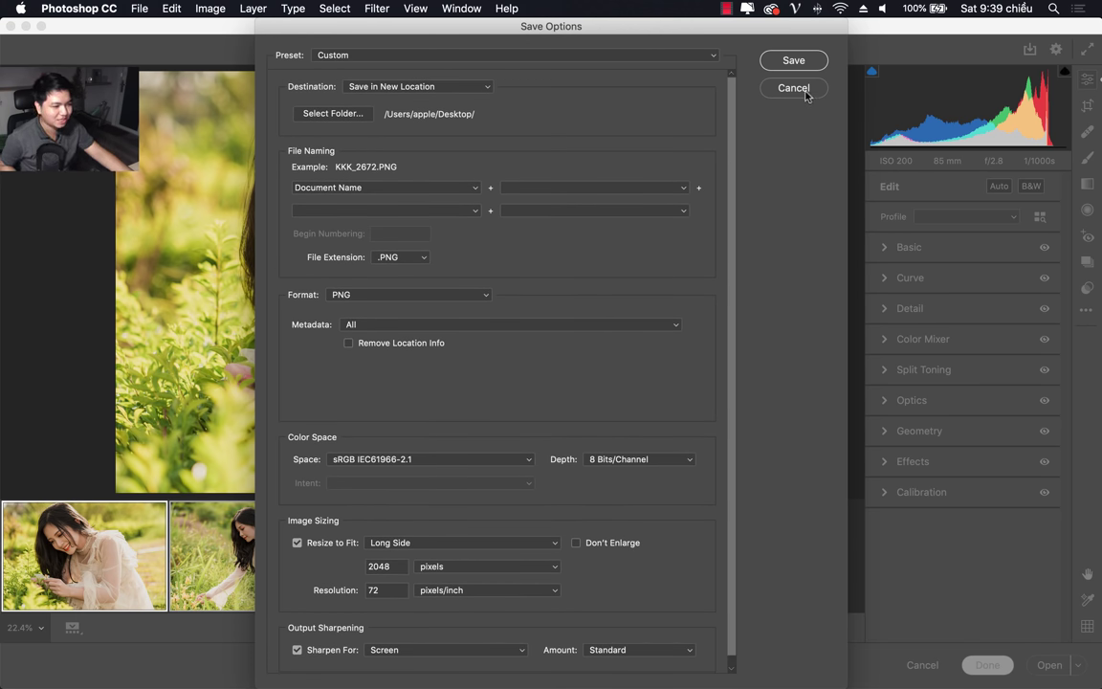
{"action": "left_click", "coordinate": [804, 90]}
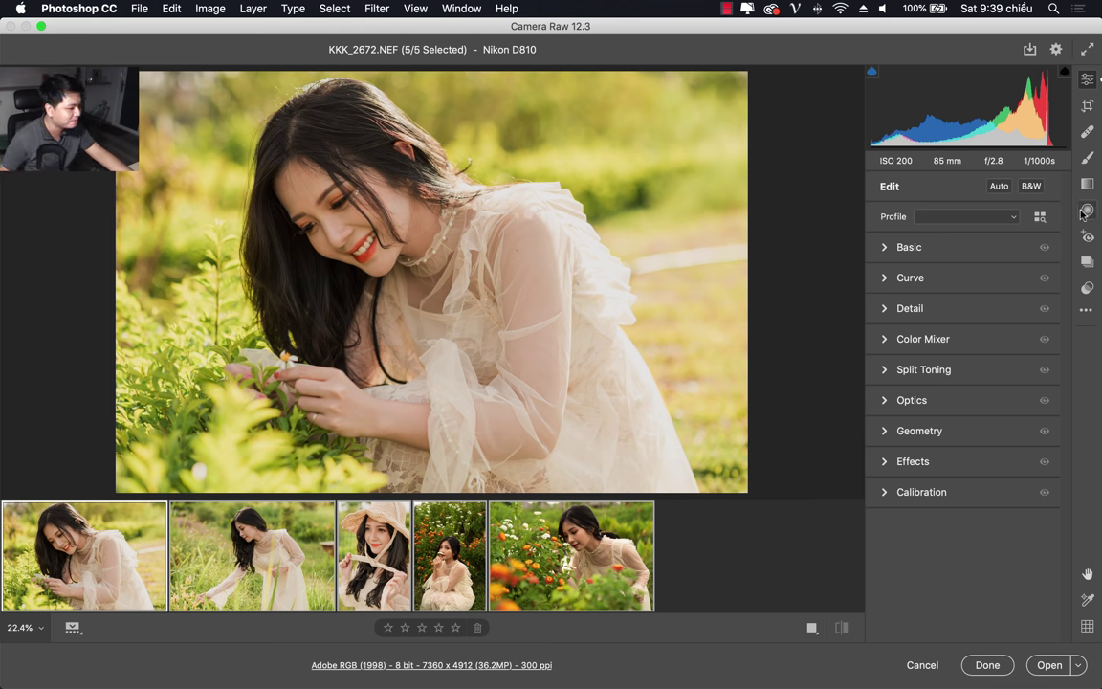
{"action": "left_click", "coordinate": [1085, 212]}
{"action": "left_click", "coordinate": [1088, 183]}
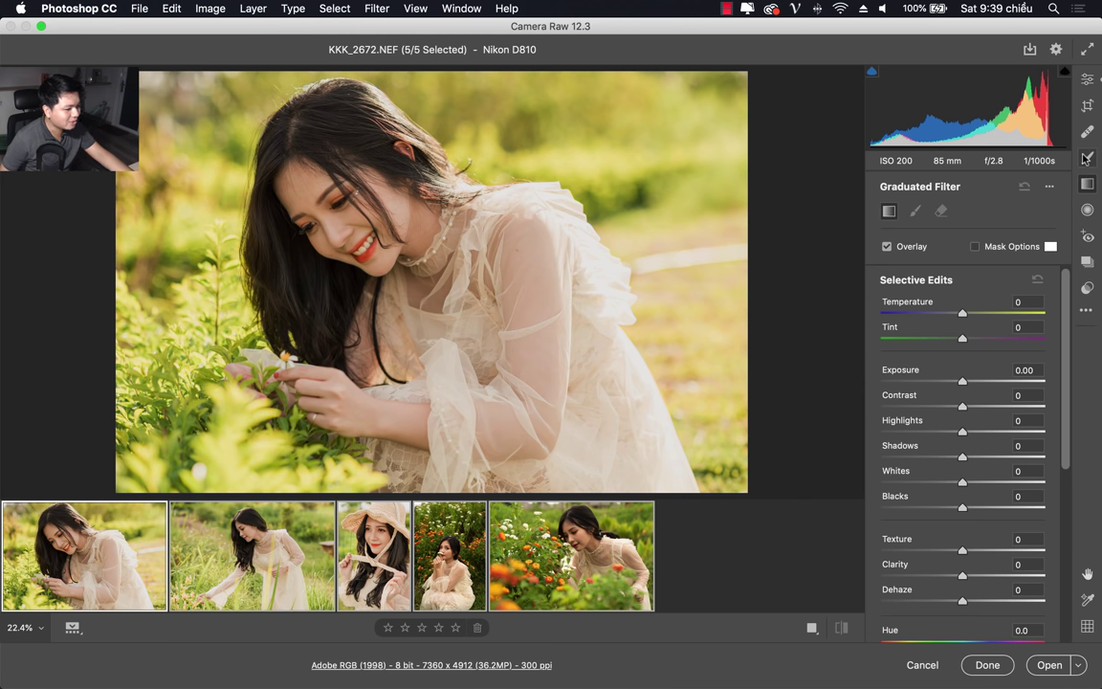
{"action": "left_click", "coordinate": [1086, 159]}
{"action": "left_click", "coordinate": [1087, 261]}
{"action": "left_click", "coordinate": [1088, 287]}
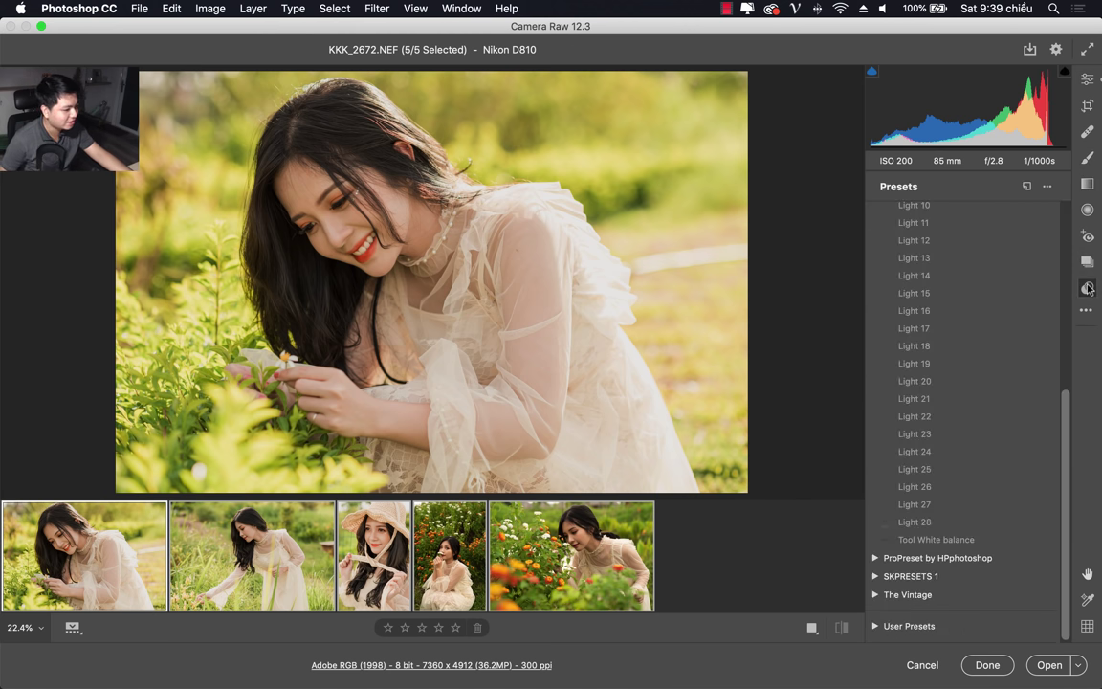
{"action": "left_click", "coordinate": [1062, 313]}
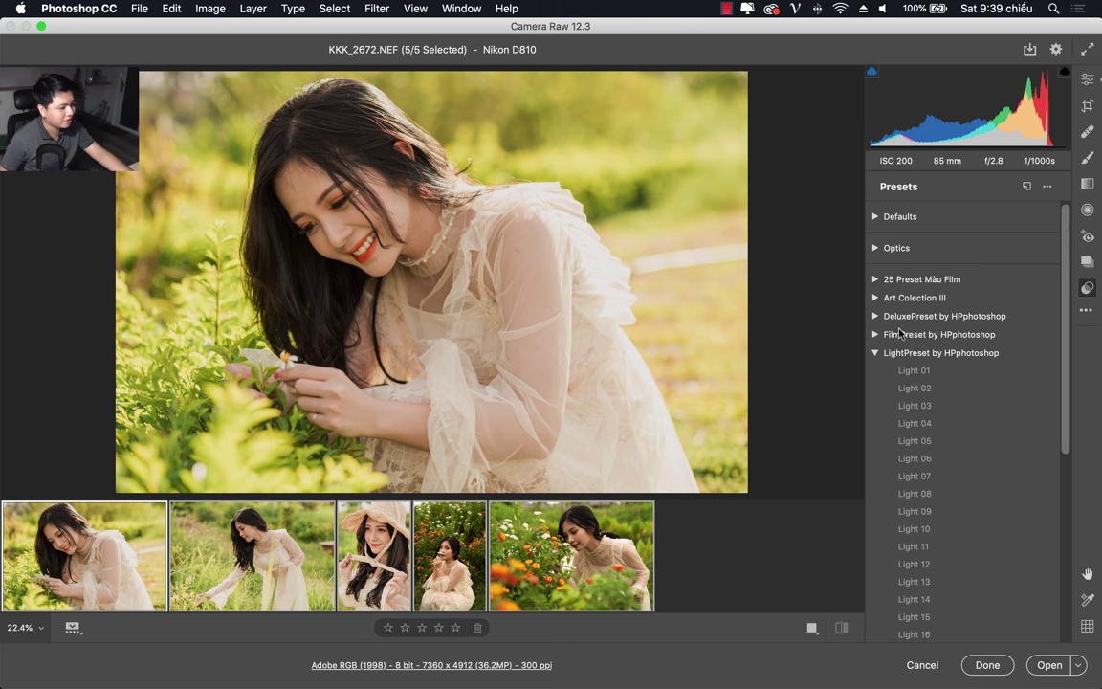
{"action": "left_click", "coordinate": [874, 354]}
{"action": "left_click", "coordinate": [1087, 160]}
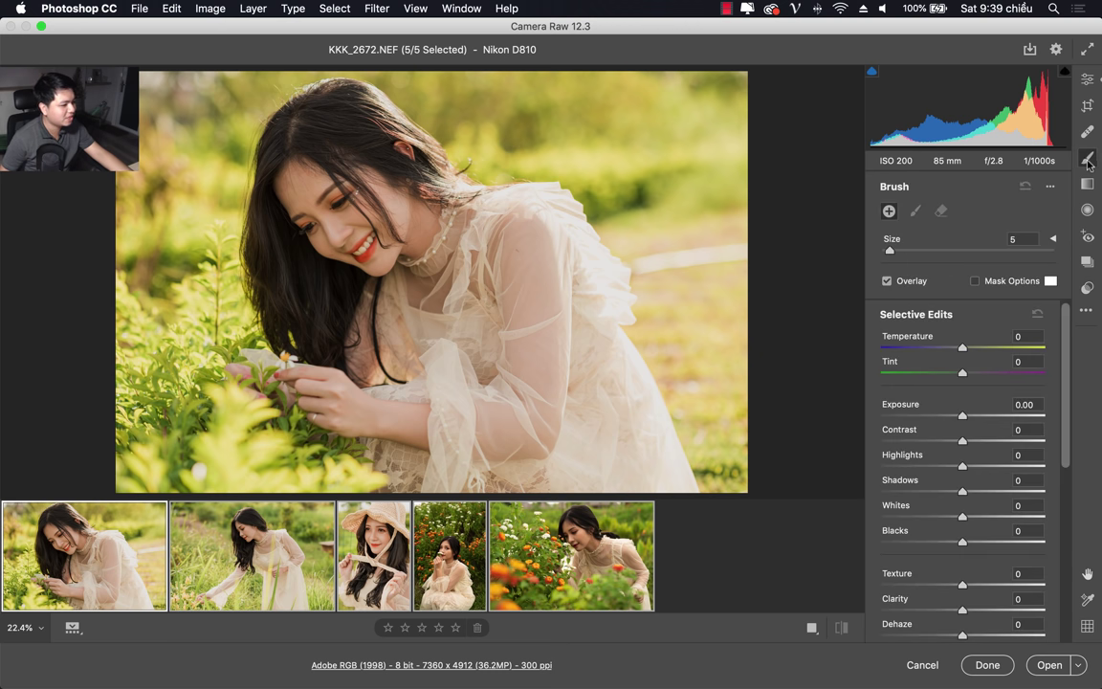
{"action": "left_click", "coordinate": [1087, 132]}
{"action": "left_click", "coordinate": [1088, 106]}
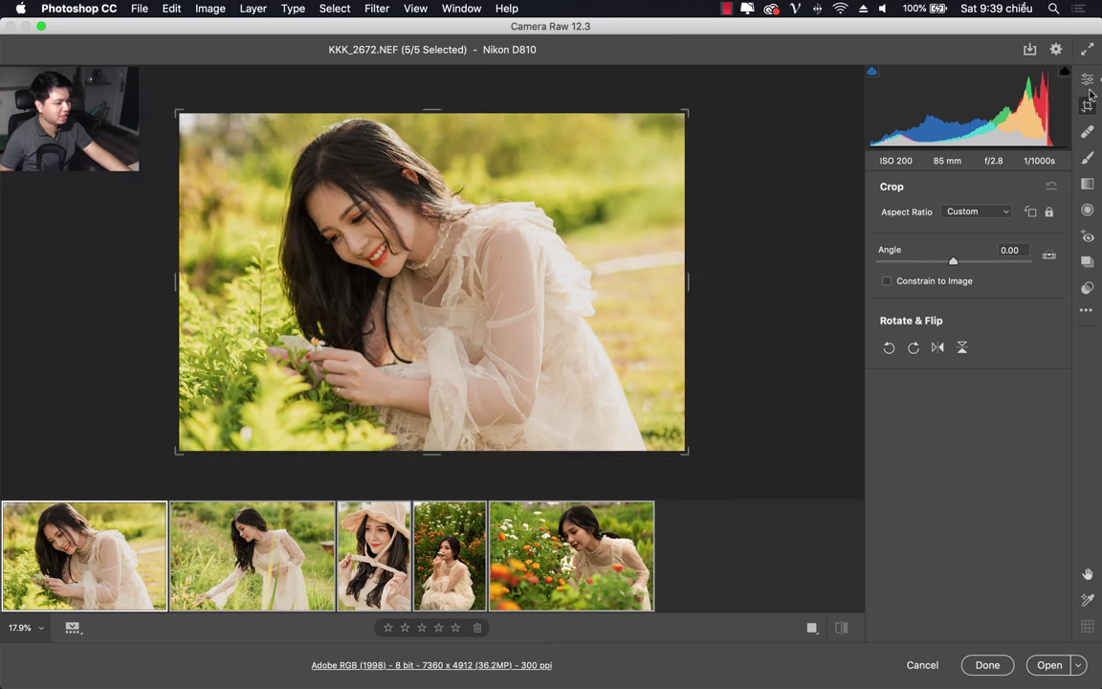
{"action": "left_click", "coordinate": [1087, 79]}
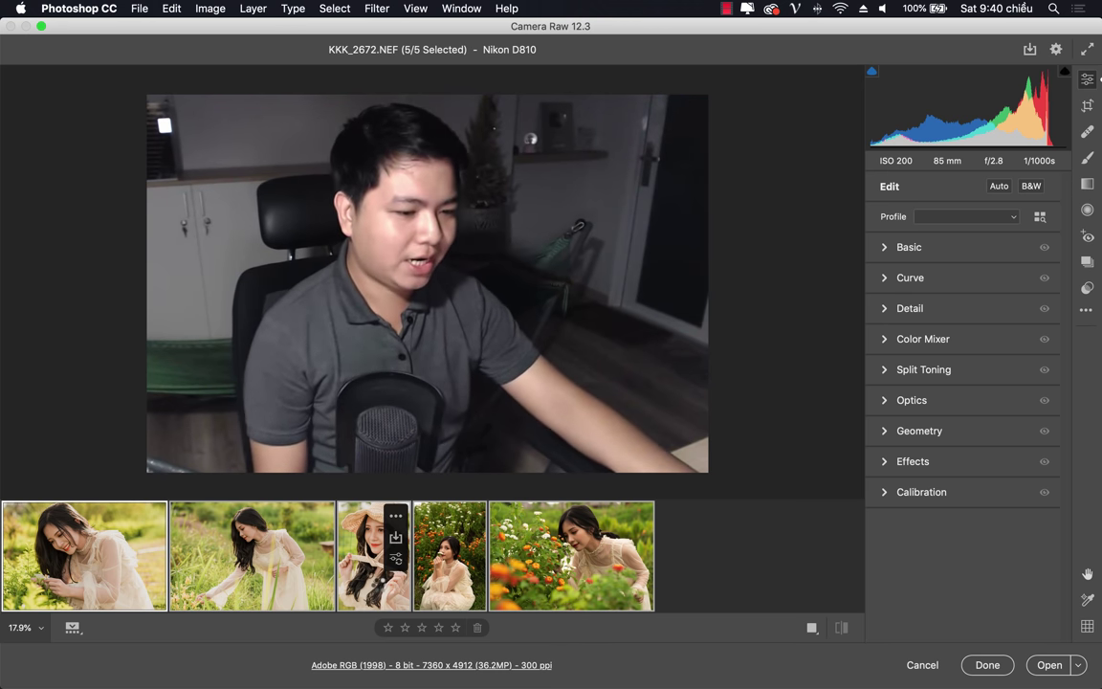
Select only KKK_2918.NEF and compare Brush, Radial and Graduated Filter settings, ending on Graduated.
{"action": "left_click", "coordinate": [393, 594]}
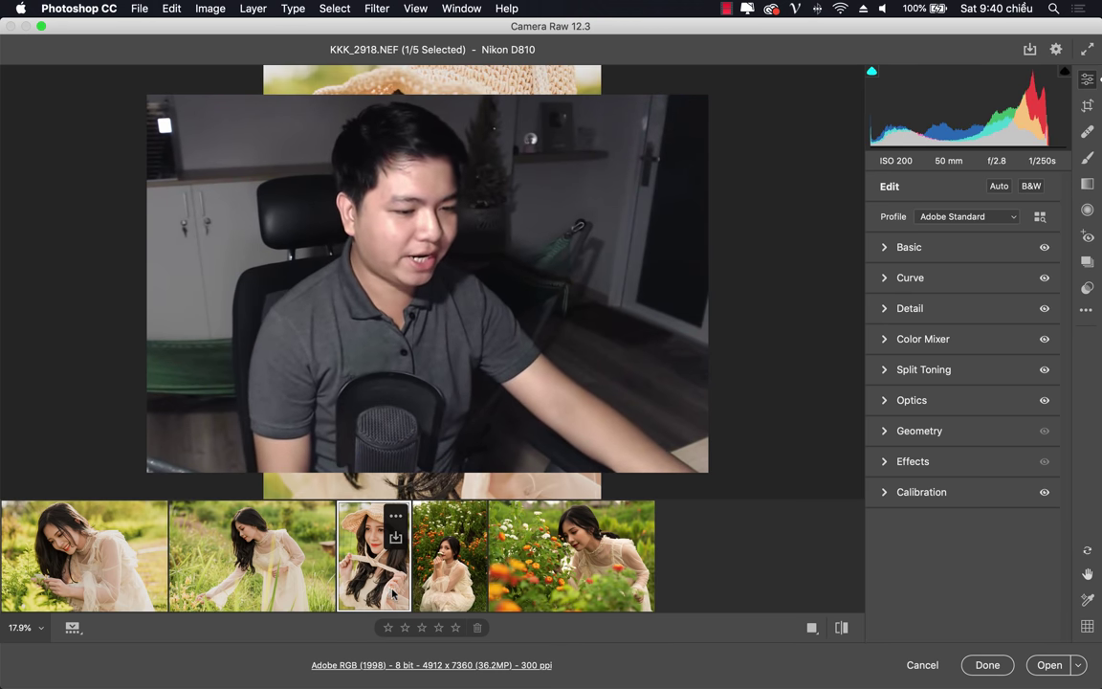
{"action": "left_click", "coordinate": [1088, 188]}
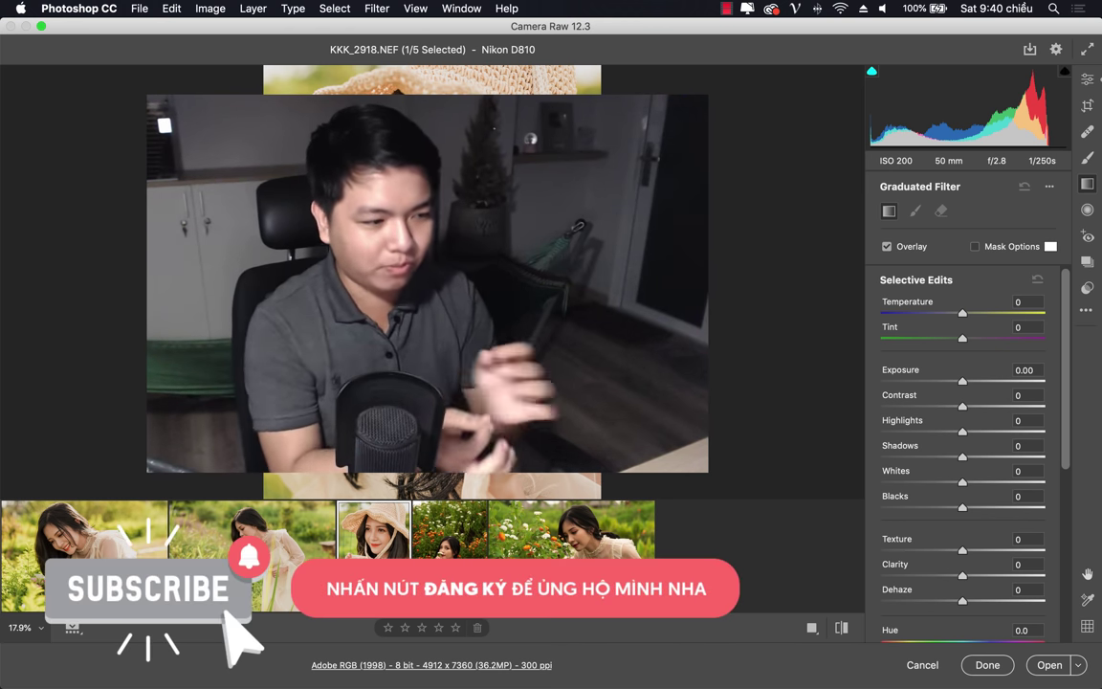
{"action": "left_click", "coordinate": [1087, 158]}
{"action": "left_click", "coordinate": [1087, 184]}
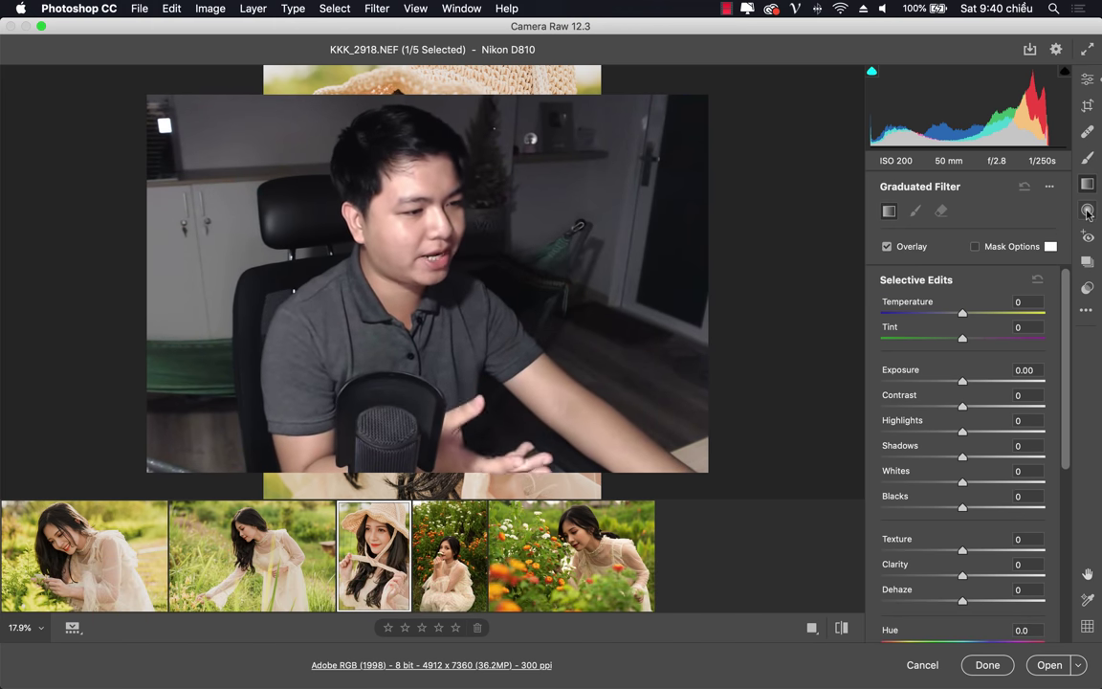
{"action": "left_click", "coordinate": [1087, 210]}
{"action": "left_click", "coordinate": [1086, 183]}
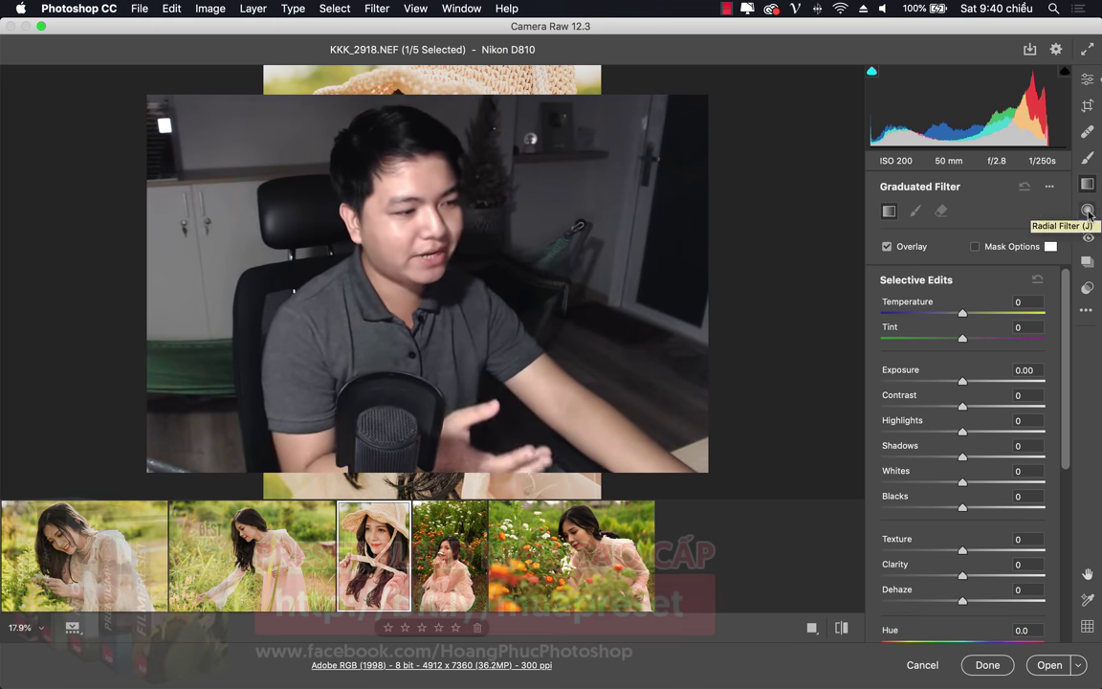
{"action": "left_click", "coordinate": [1088, 211]}
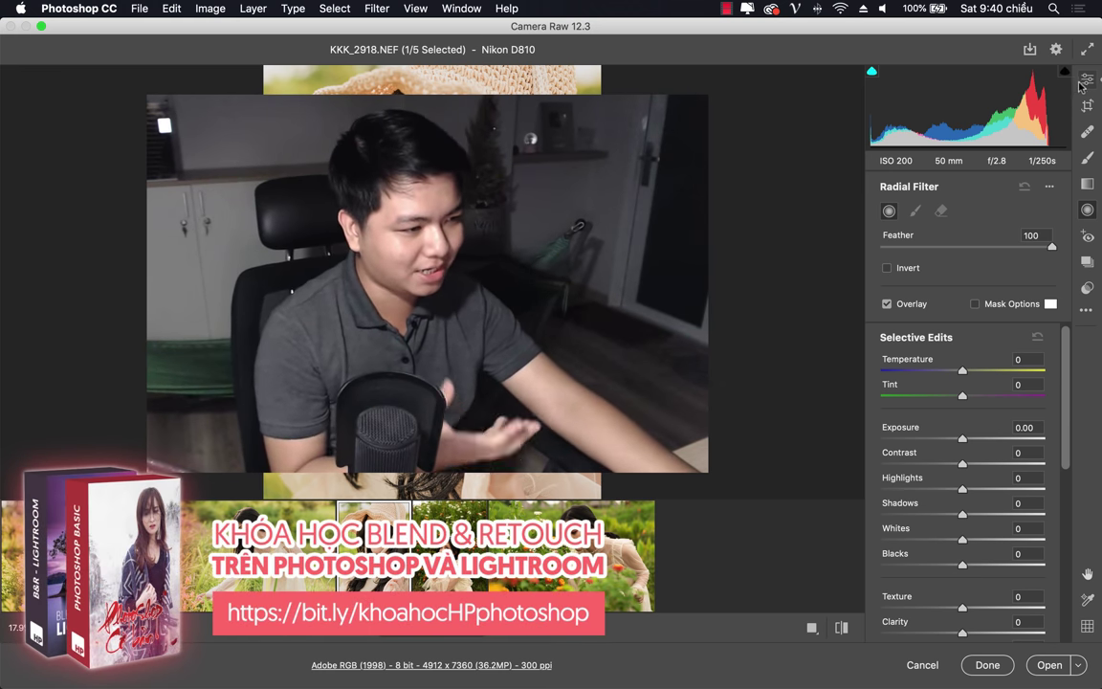
{"action": "key", "text": "e"}
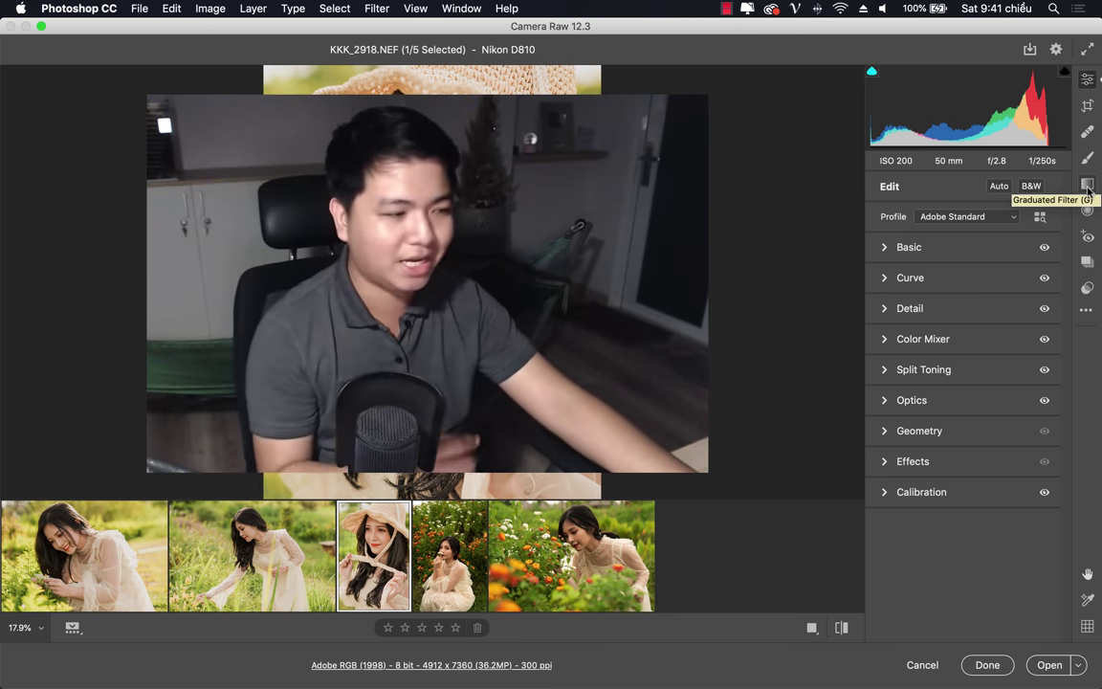
{"action": "left_click", "coordinate": [1087, 185]}
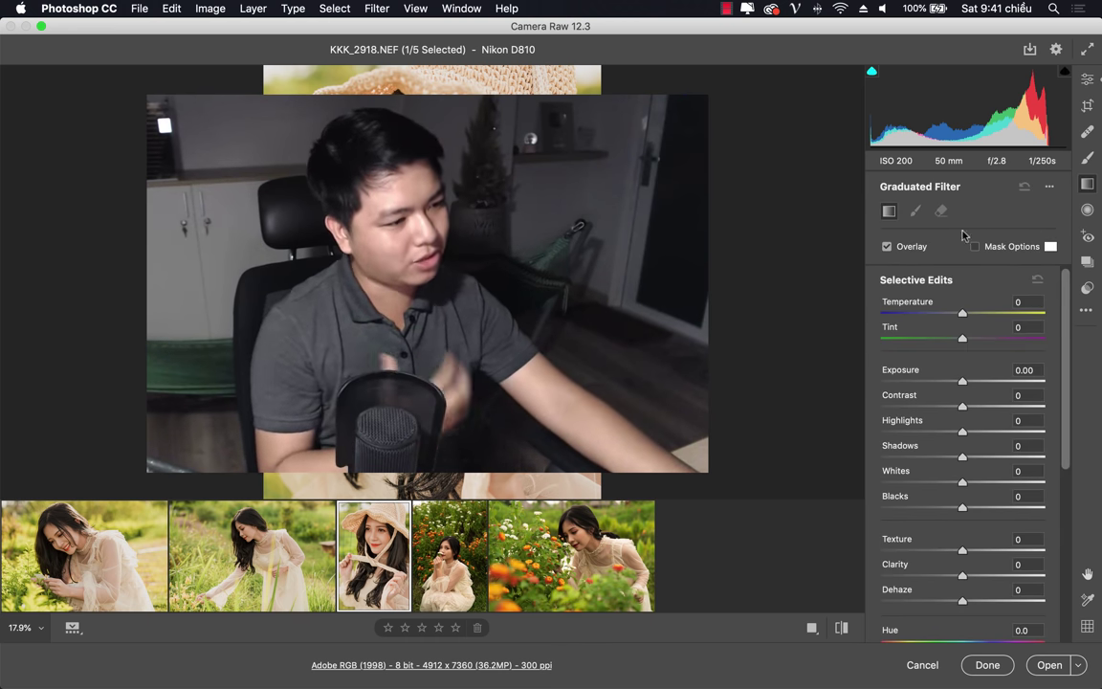
{"action": "left_click", "coordinate": [1087, 84]}
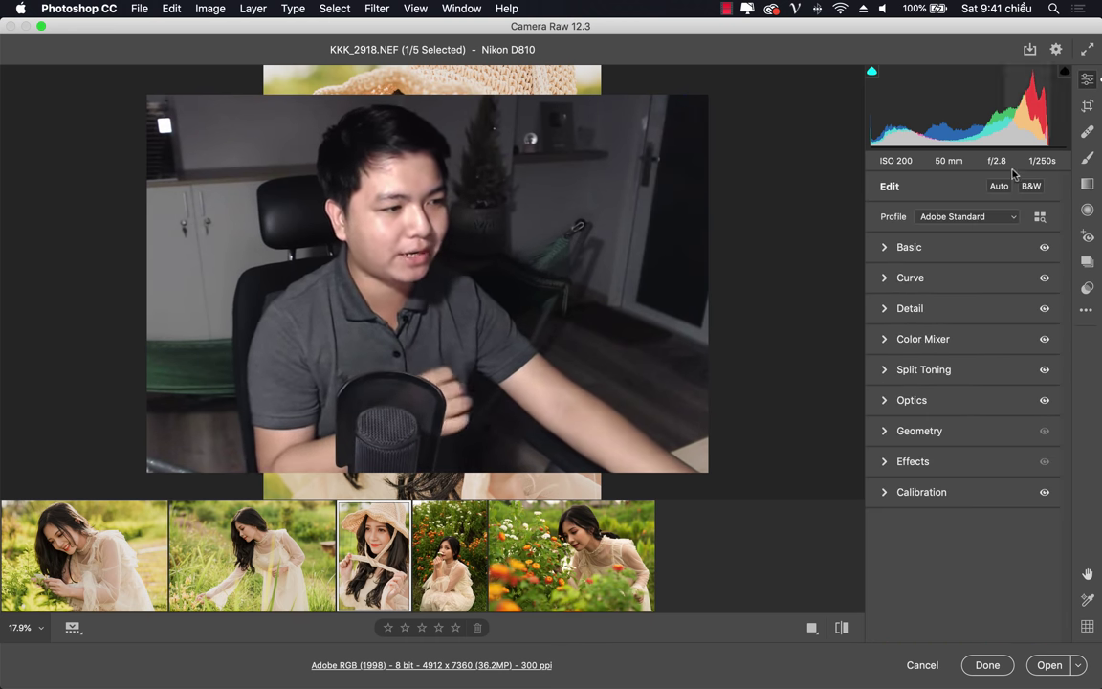
{"action": "left_click", "coordinate": [1089, 186]}
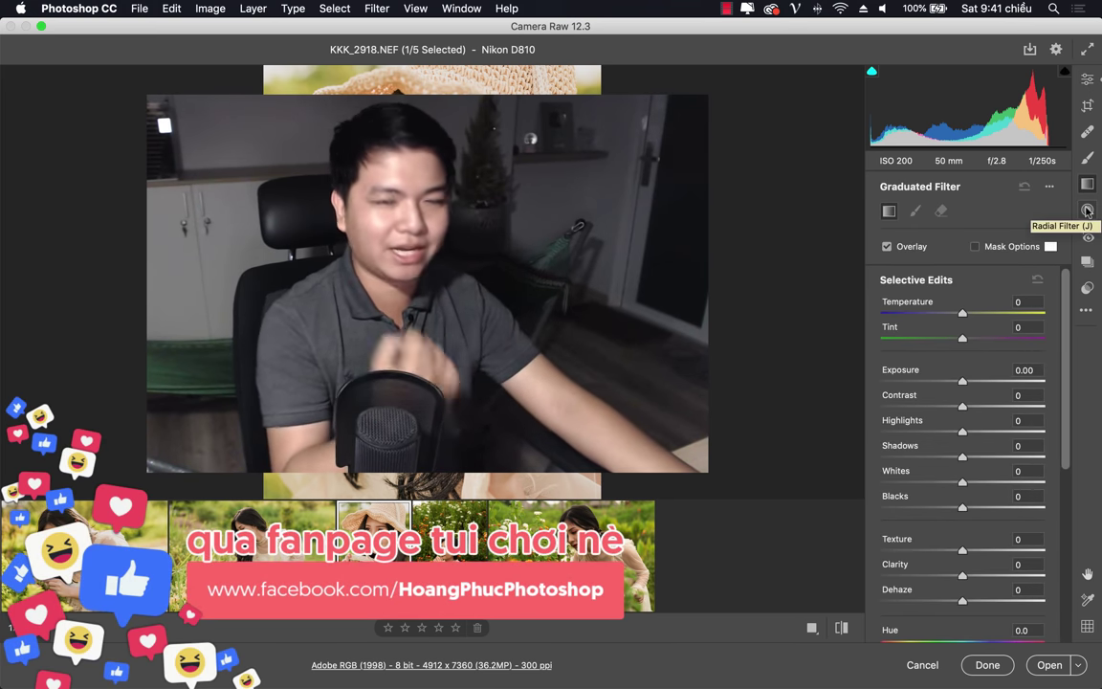
Glance at the Brush settings, then go back to the Edit panel for KKK_2918.NEF.
{"action": "left_click", "coordinate": [1088, 157]}
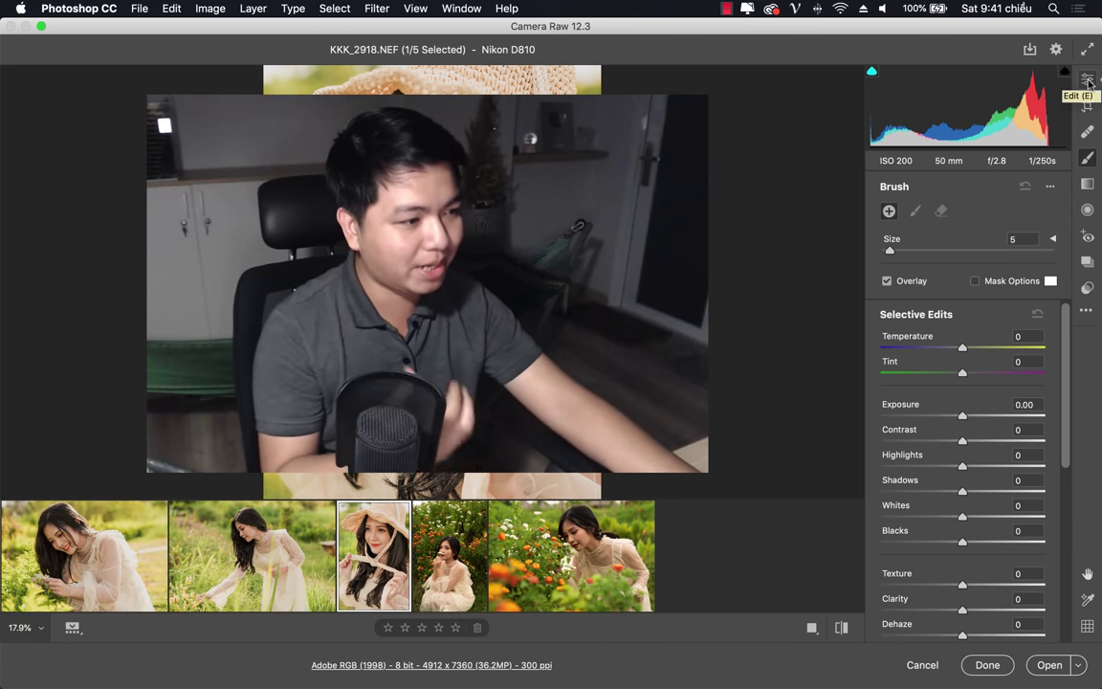
{"action": "left_click", "coordinate": [1088, 82]}
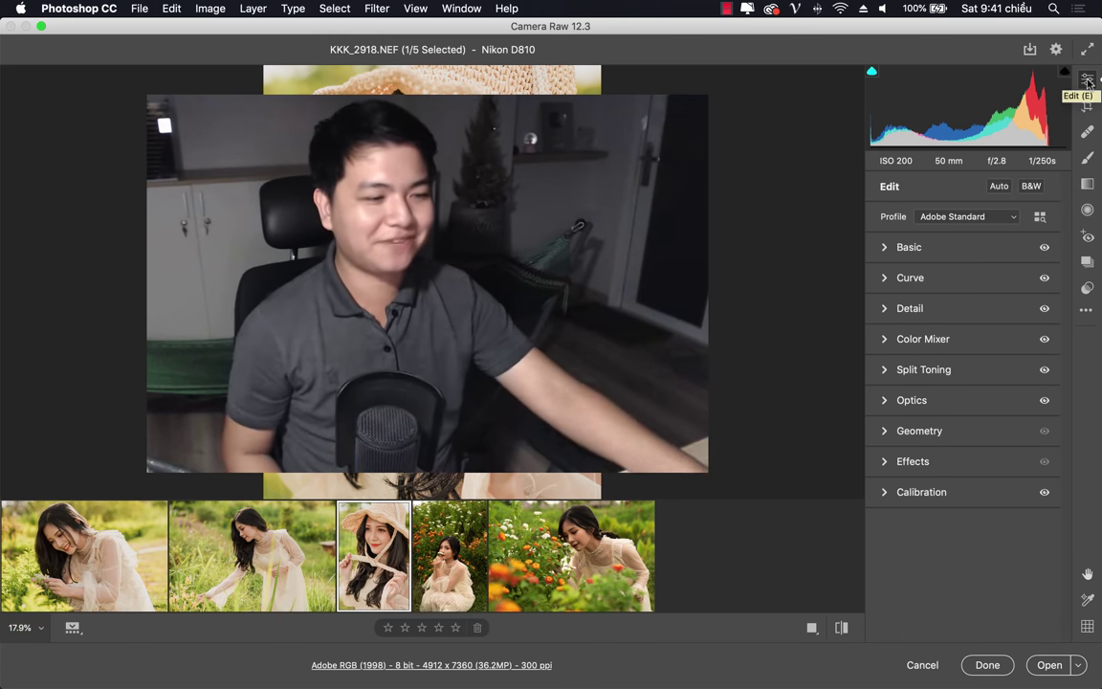